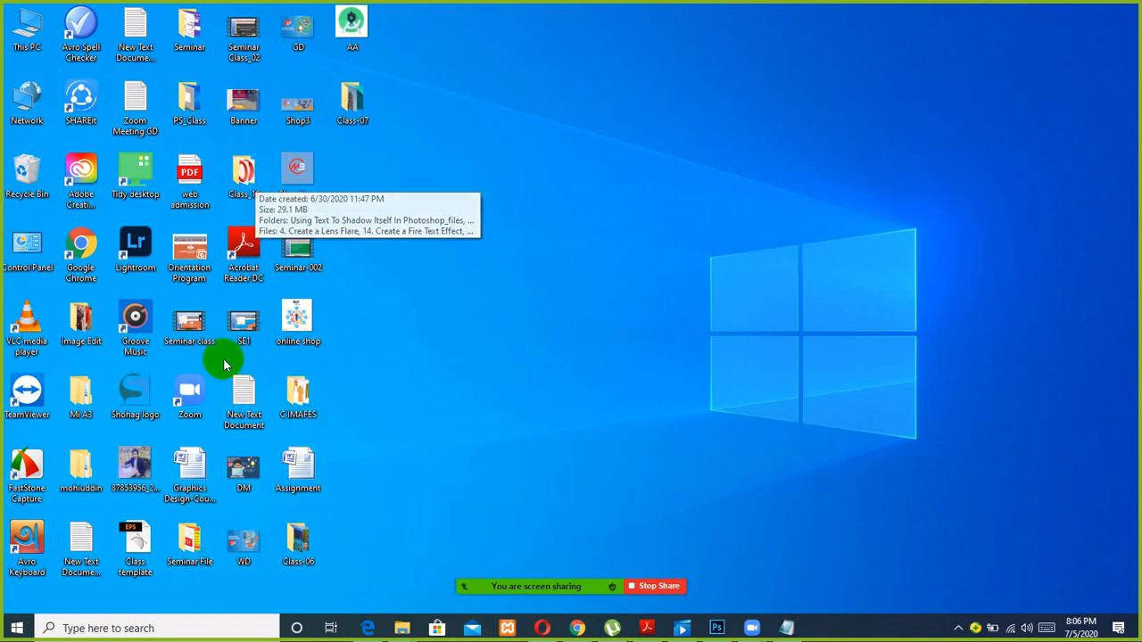
Step: Open the Seminar File folder on the desktop and select the Ps & Ai Outline PDF
double_click(196, 531)
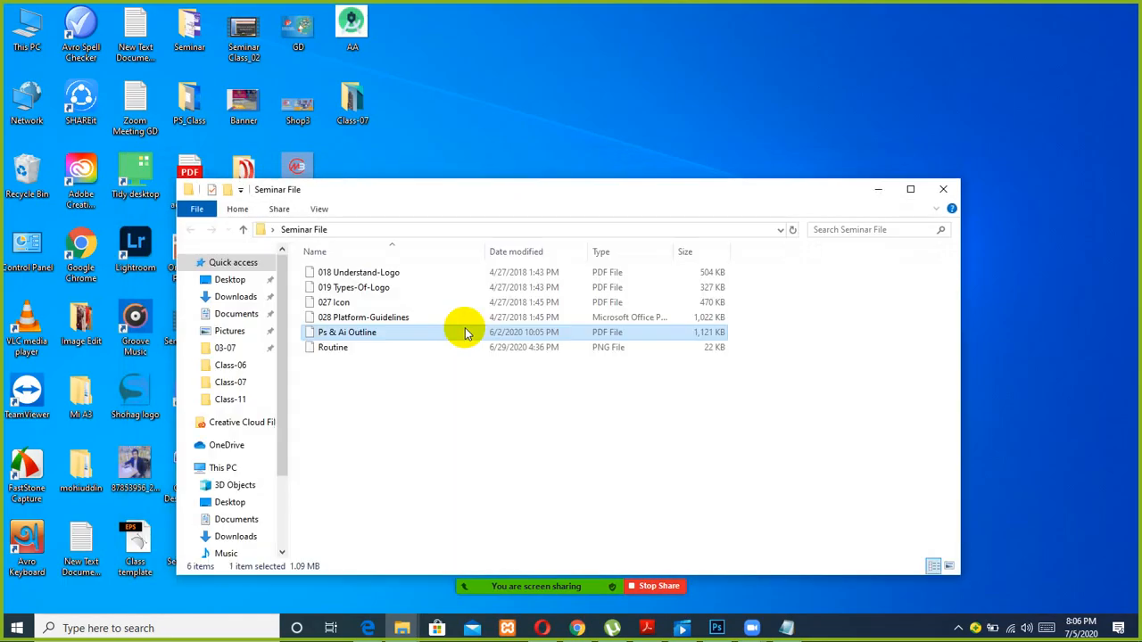
left_click(467, 331)
Step: Mute all participants in the Zoom meeting and put the participants window away
left_click(527, 565)
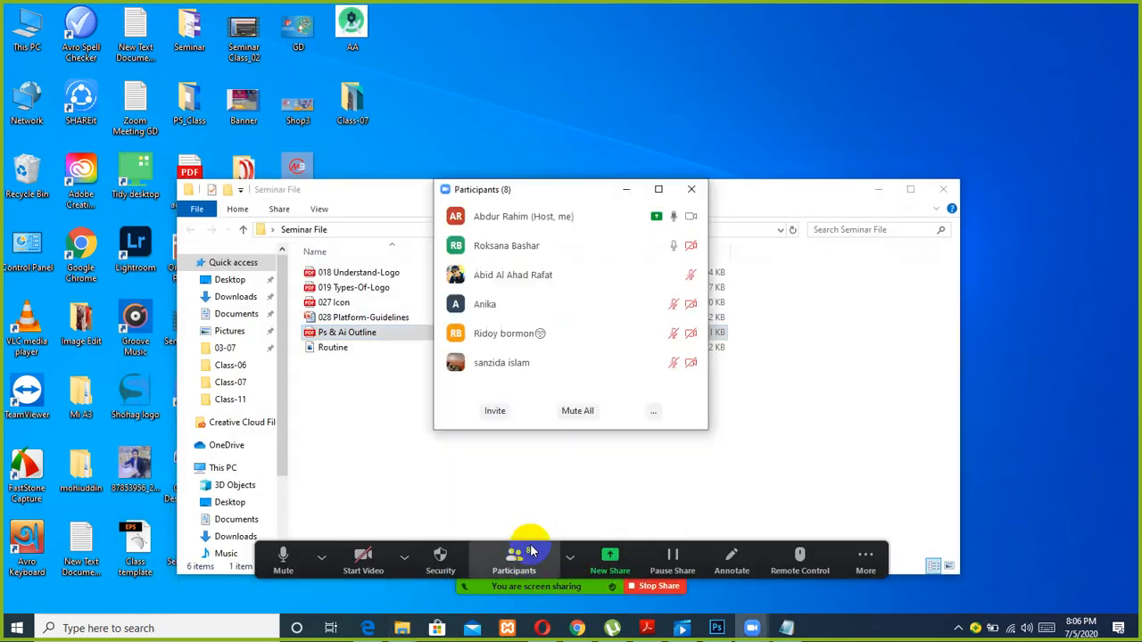
left_click(582, 410)
left_click(621, 350)
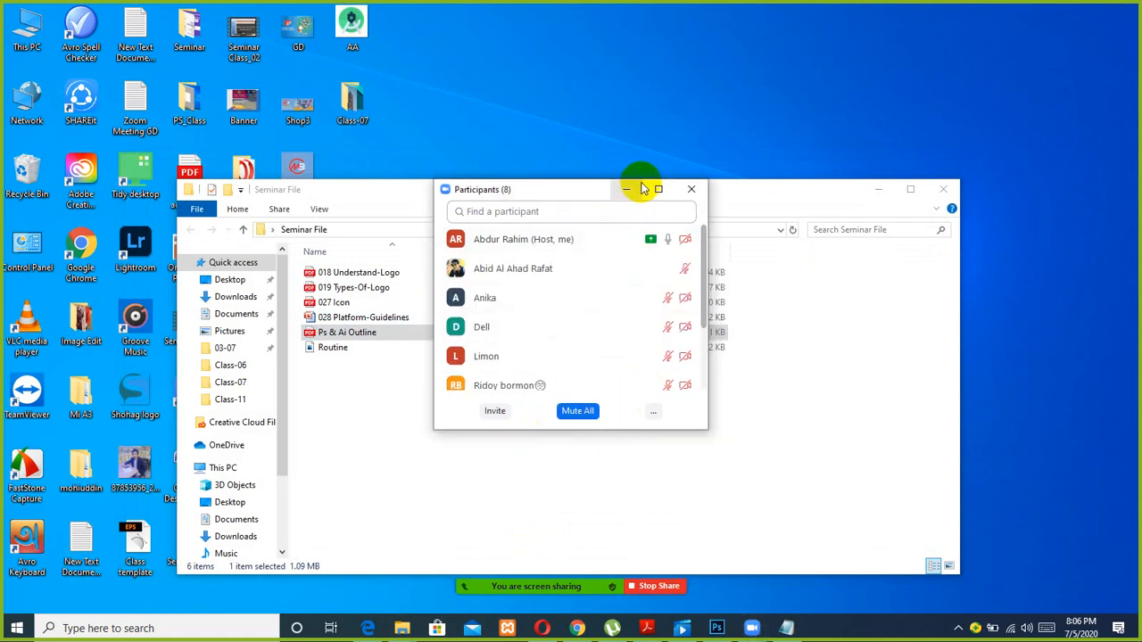
left_click(628, 191)
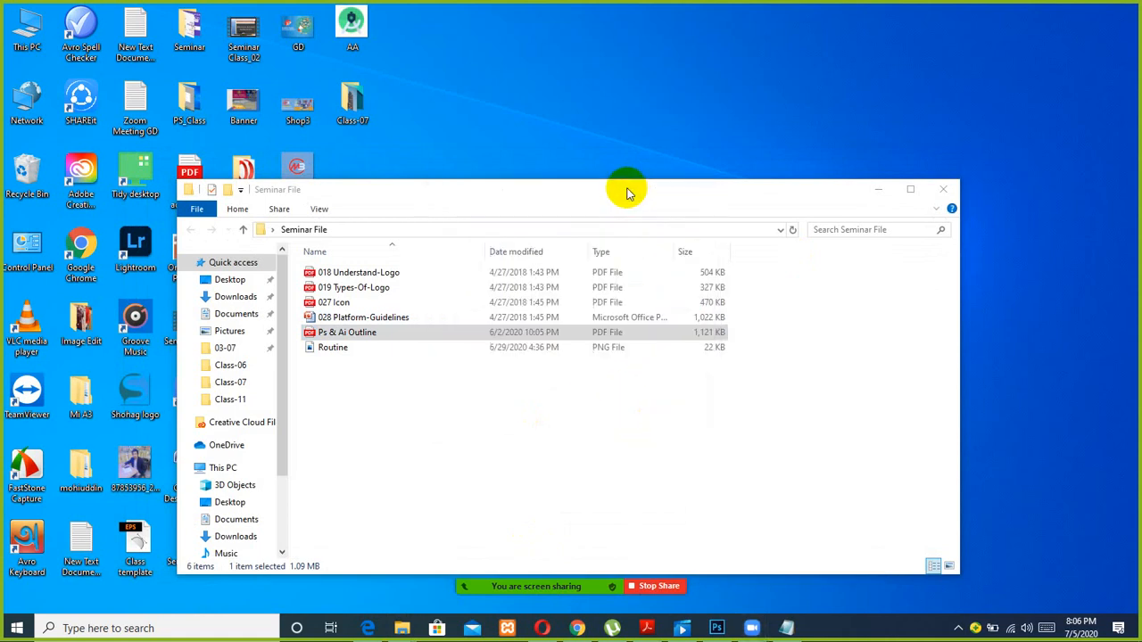
Step: Open the Ps & Ai Outline PDF and go to the class 07 and 08 topics on page 4
left_click(456, 331)
double_click(455, 332)
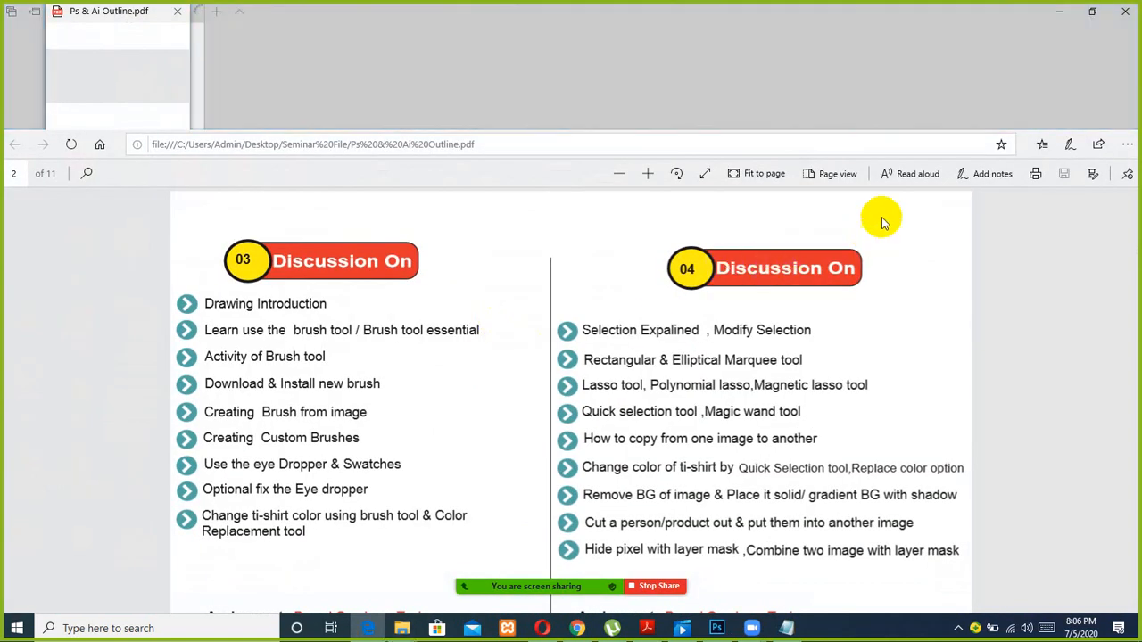
scroll(806, 291, "down", 5)
scroll(803, 281, "down", 5)
scroll(791, 276, "up", 2)
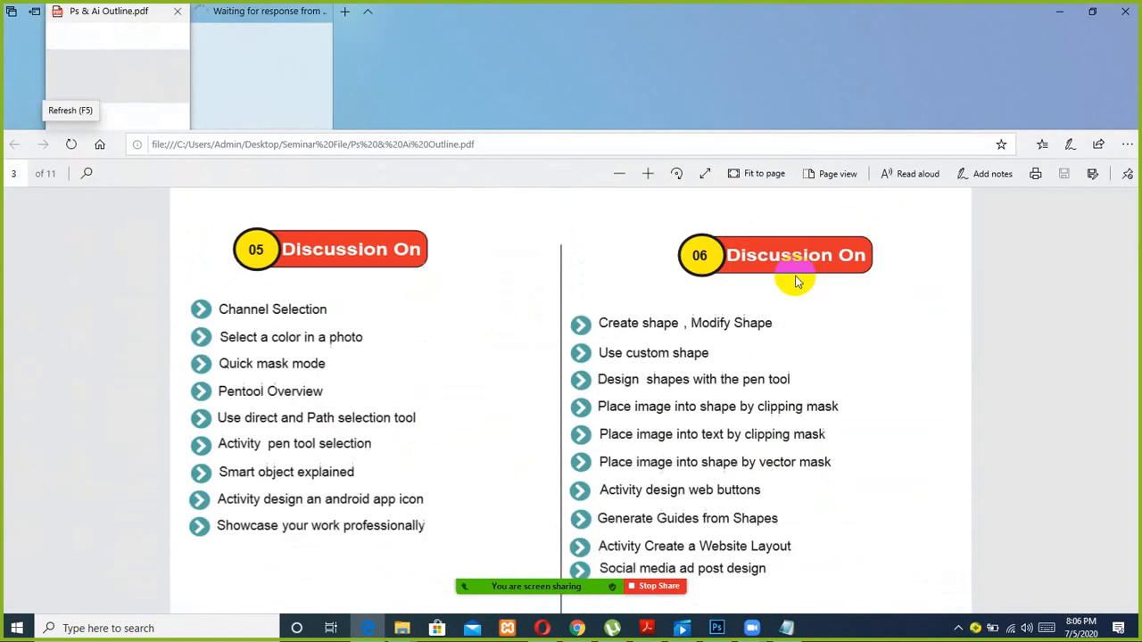
scroll(652, 290, "down", 7)
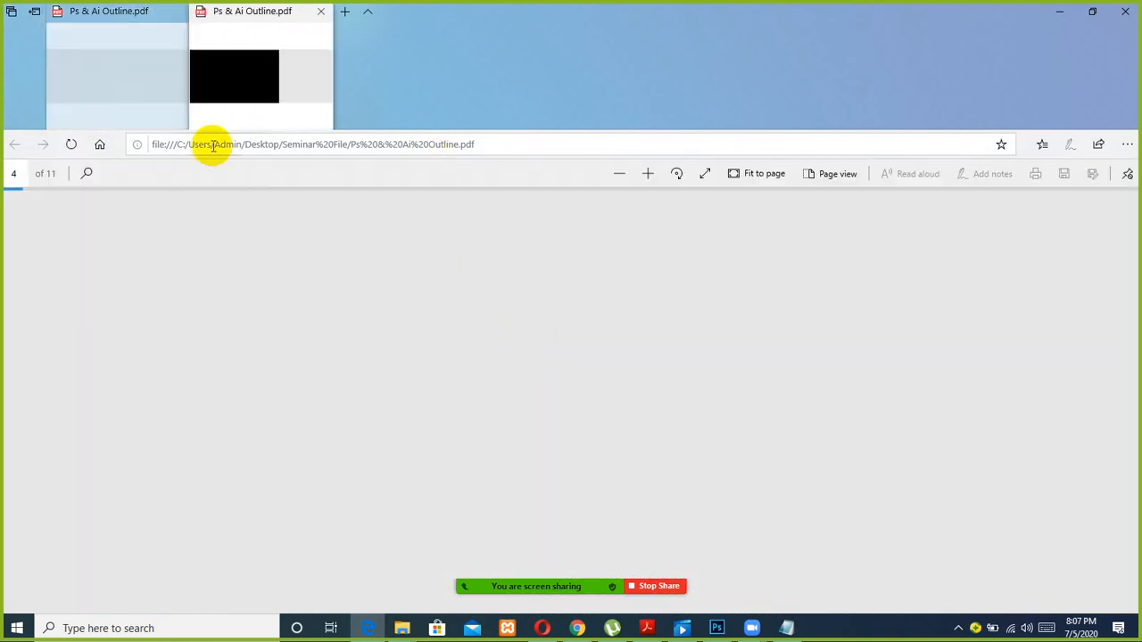
left_click(133, 97)
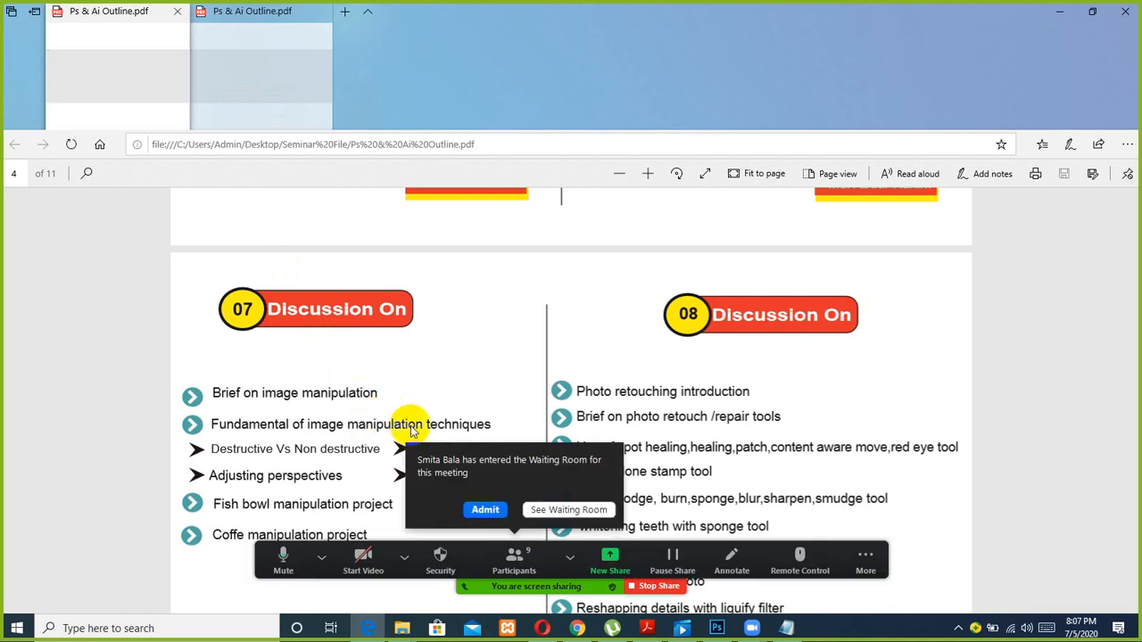
Step: Admit the waiting participant to the Zoom meeting and bring the full class 07 topic list into view
left_click(483, 508)
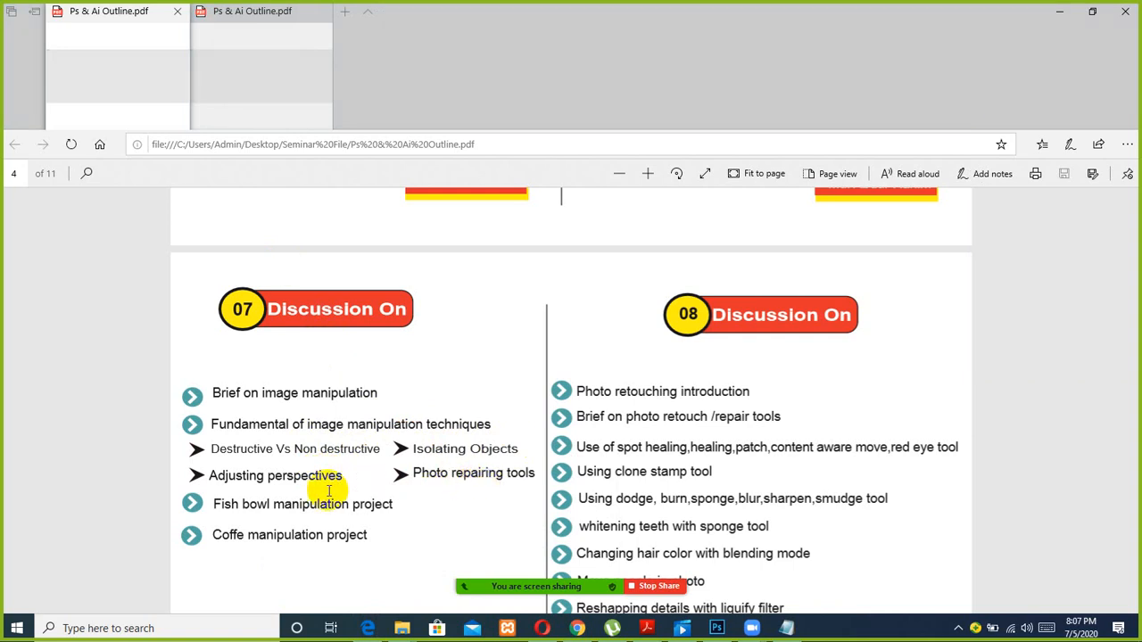
scroll(282, 500, "down", 1)
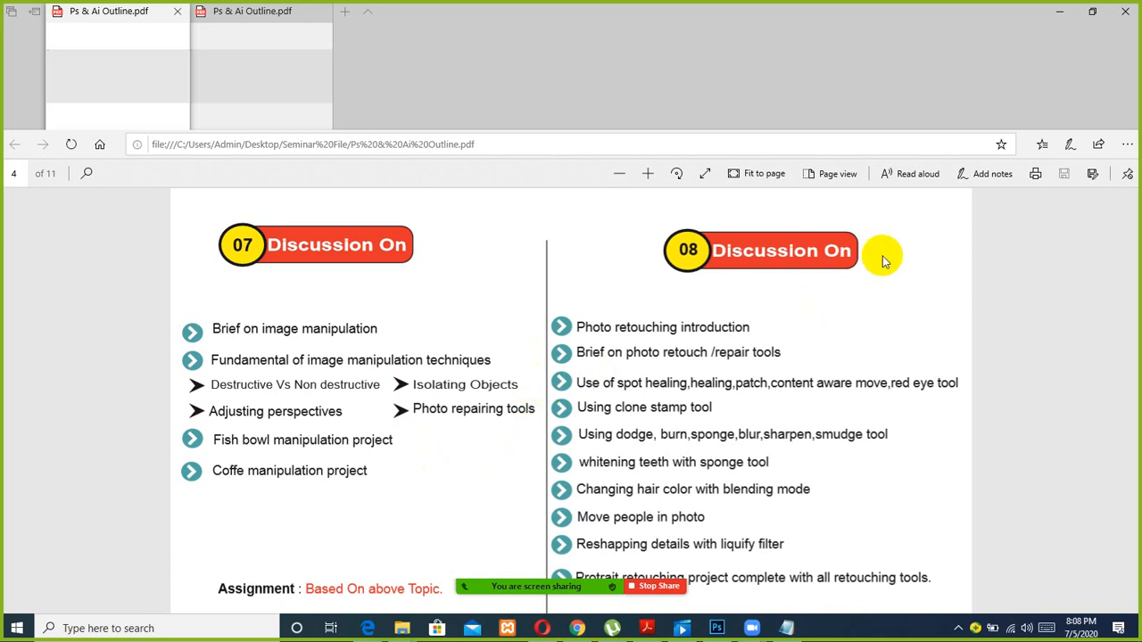
Step: Put the outline away and look briefly at the Dreamland IT GD-02 Facebook group in Chrome
left_click(1062, 16)
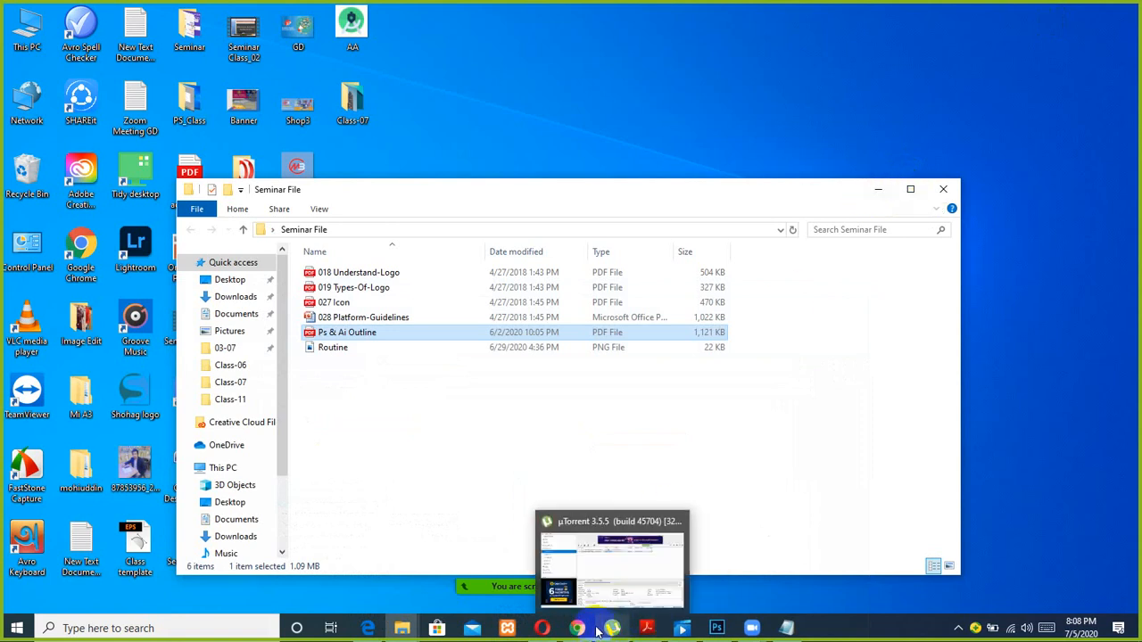
mouse_move(585, 628)
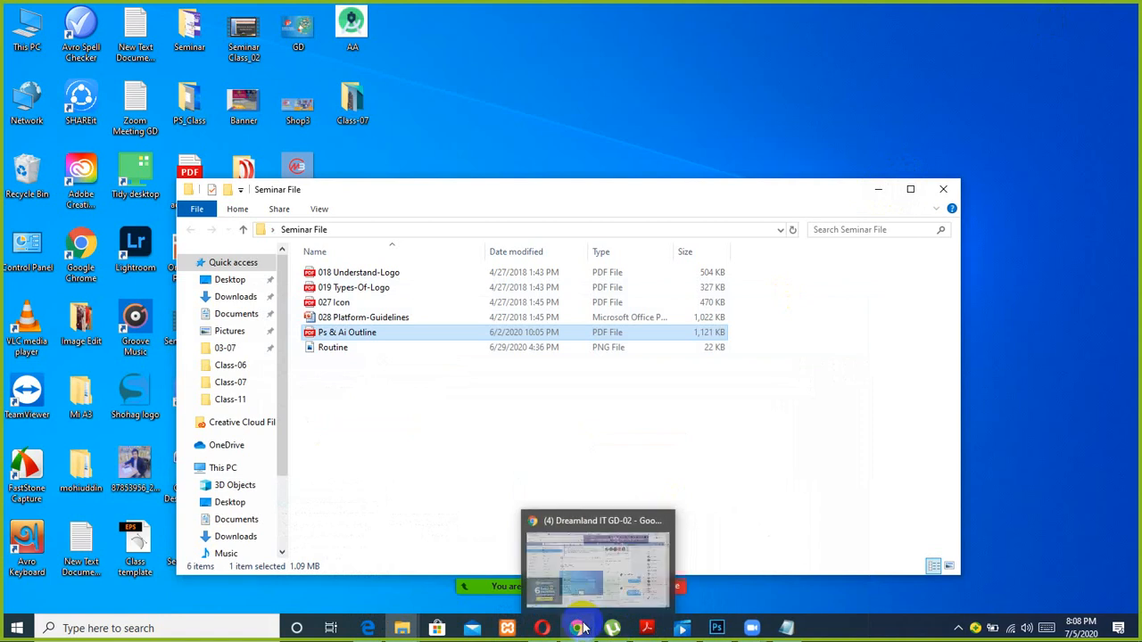
left_click(565, 580)
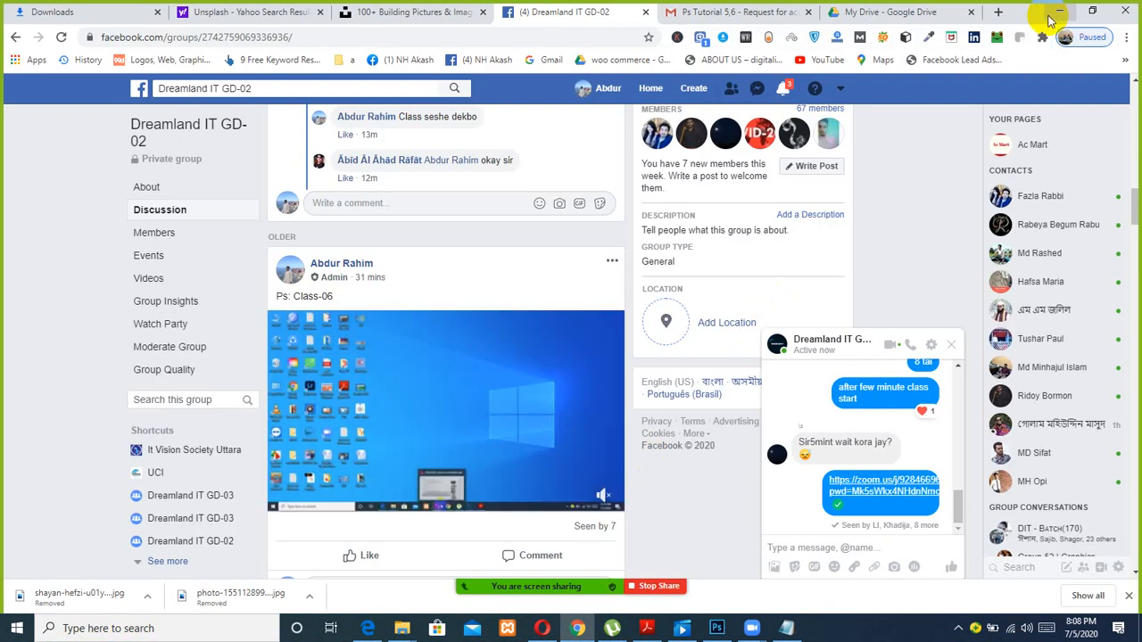
left_click(1055, 13)
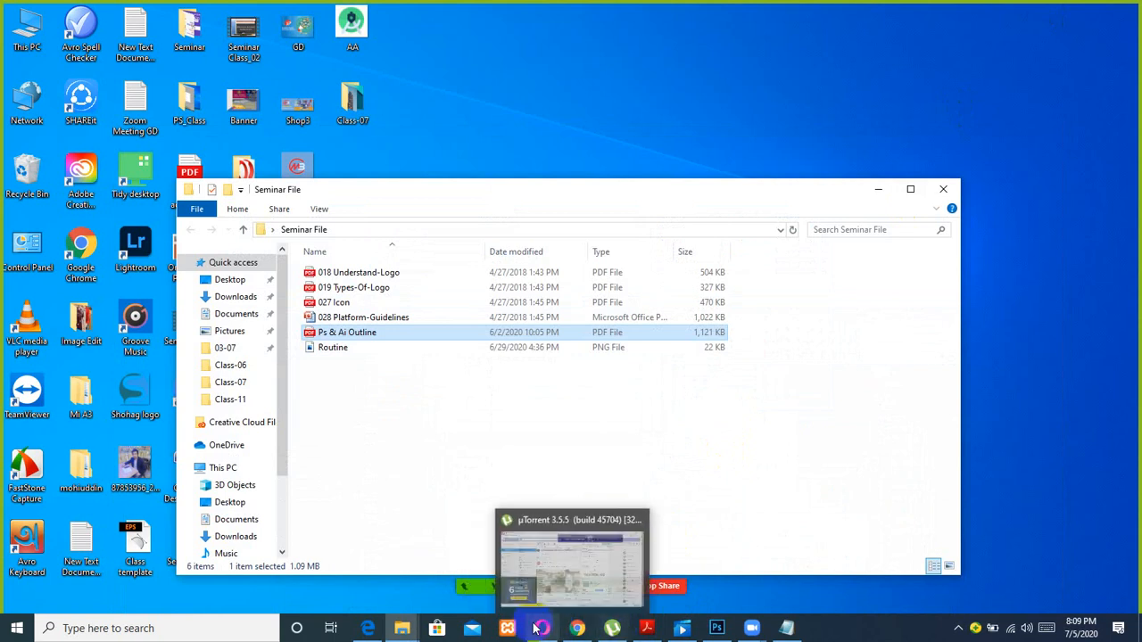
mouse_move(531, 635)
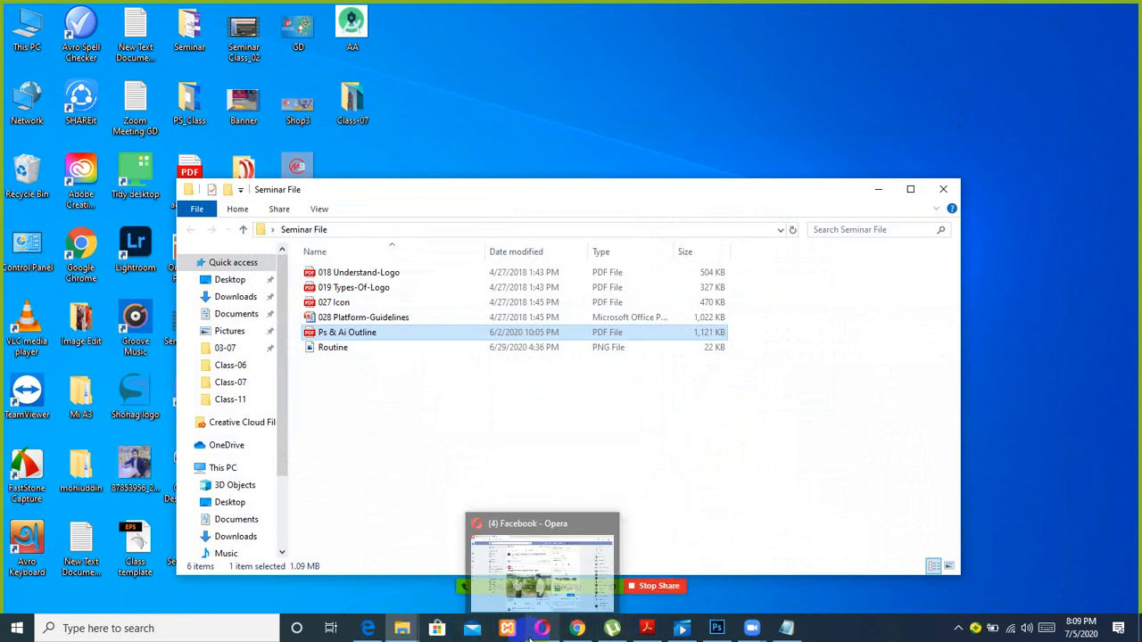
Step: Return to the PDF outline in Edge and point out the Destructive Vs Non destructive and Isolating Objects topics
left_click(371, 618)
scroll(364, 383, "down", 2)
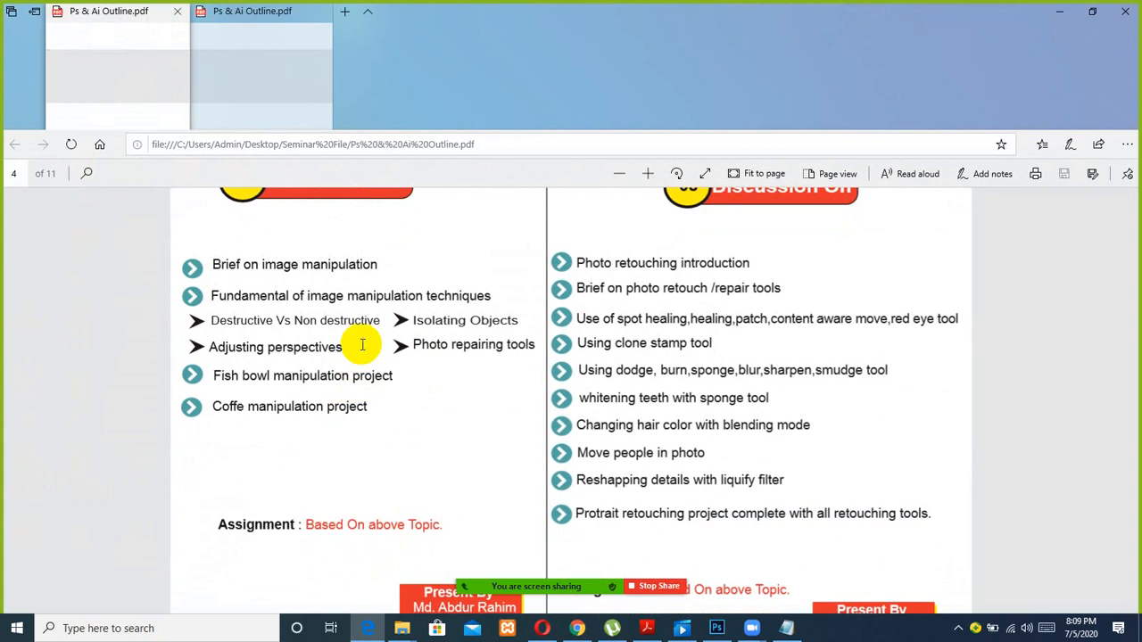
left_click_drag(212, 319, 503, 319)
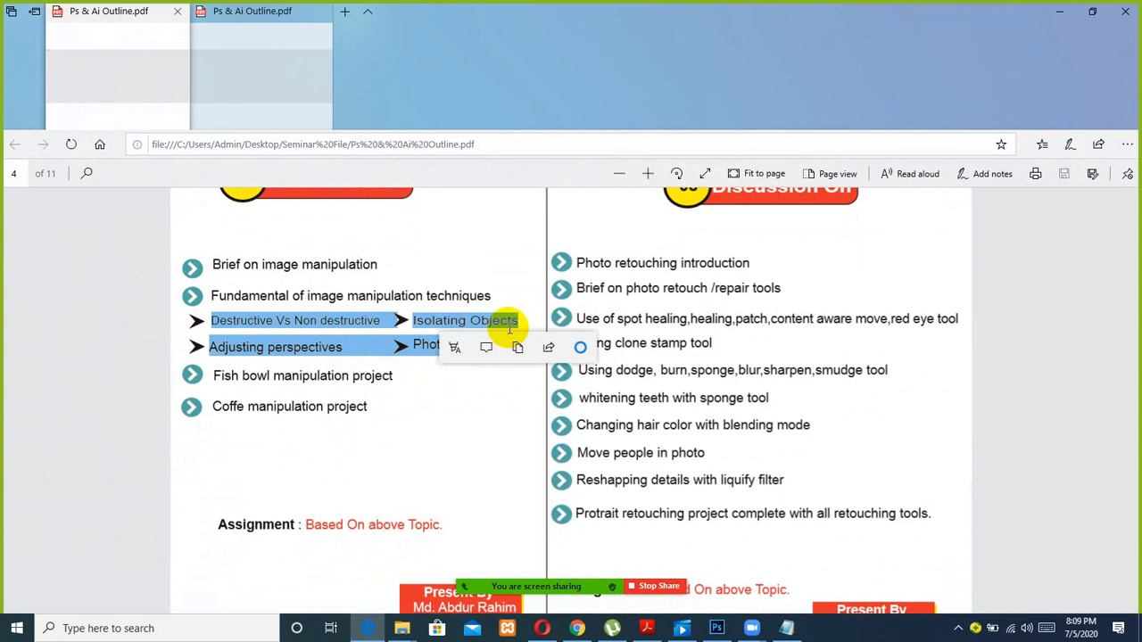
left_click(410, 330)
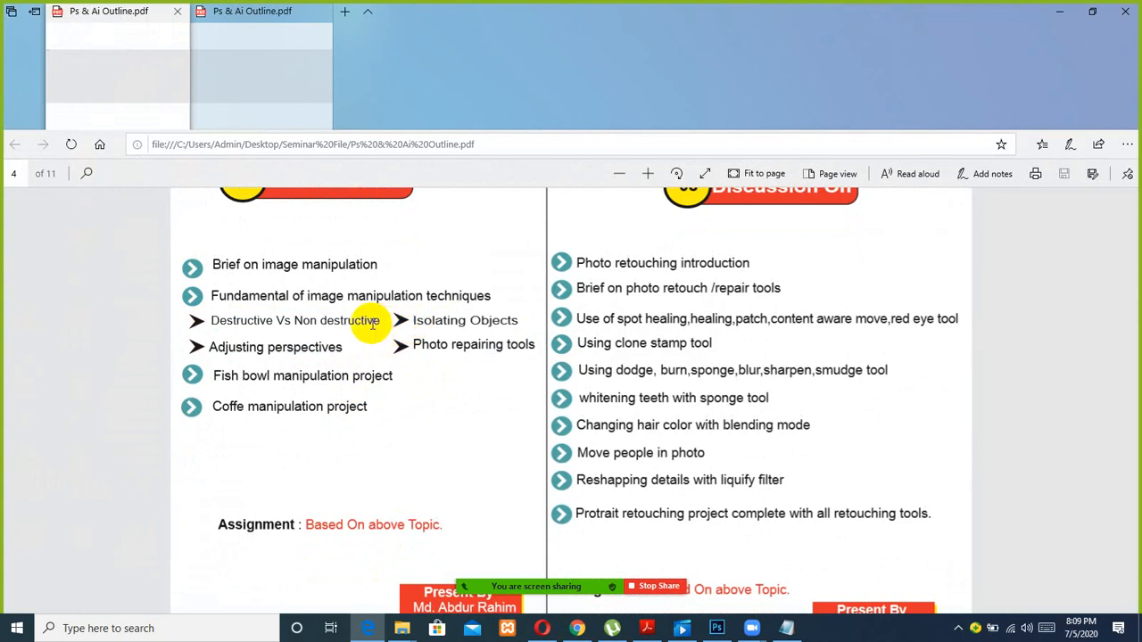
left_click(958, 629)
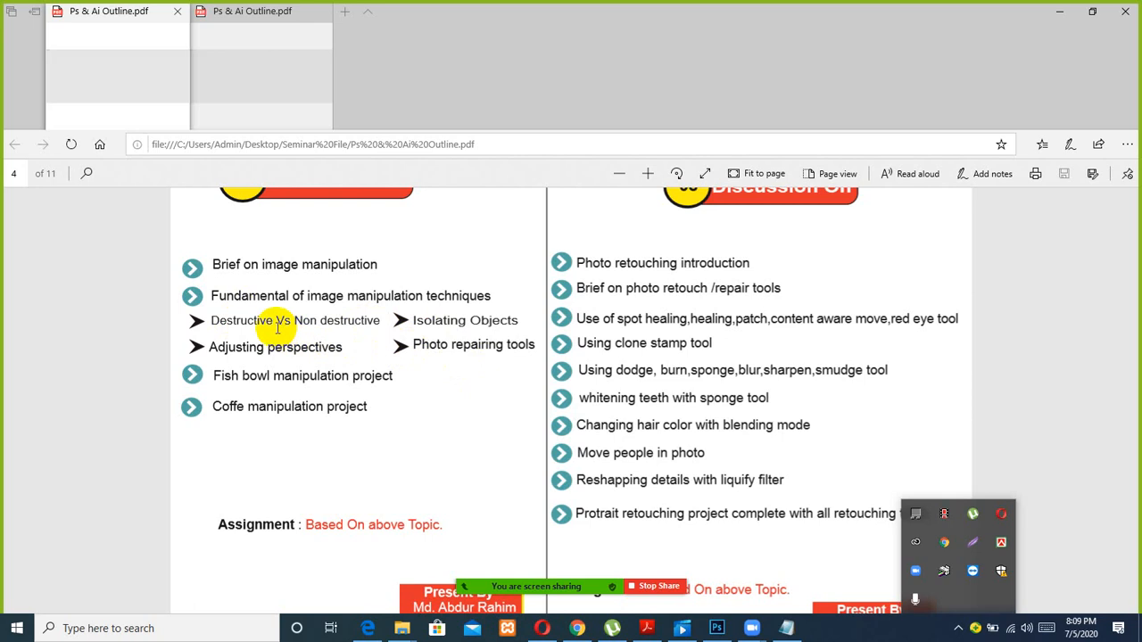
Step: Minimize the outline and folder windows, switch to Photoshop and open the Edit Process image from the Class-07 folder
left_click(1071, 13)
left_click(878, 187)
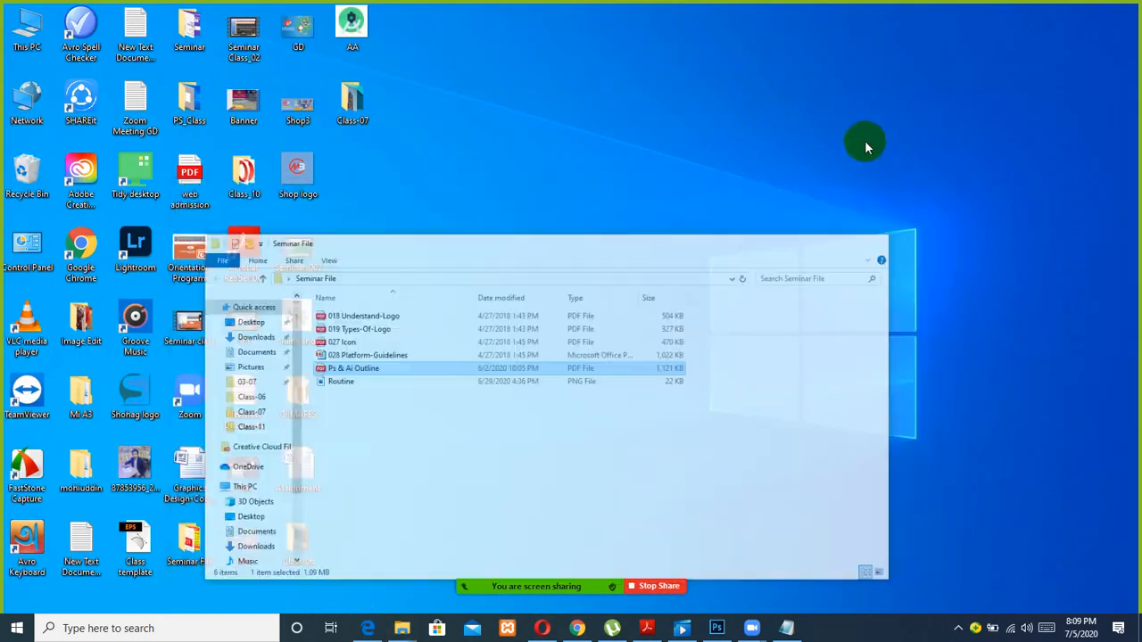
left_click(718, 628)
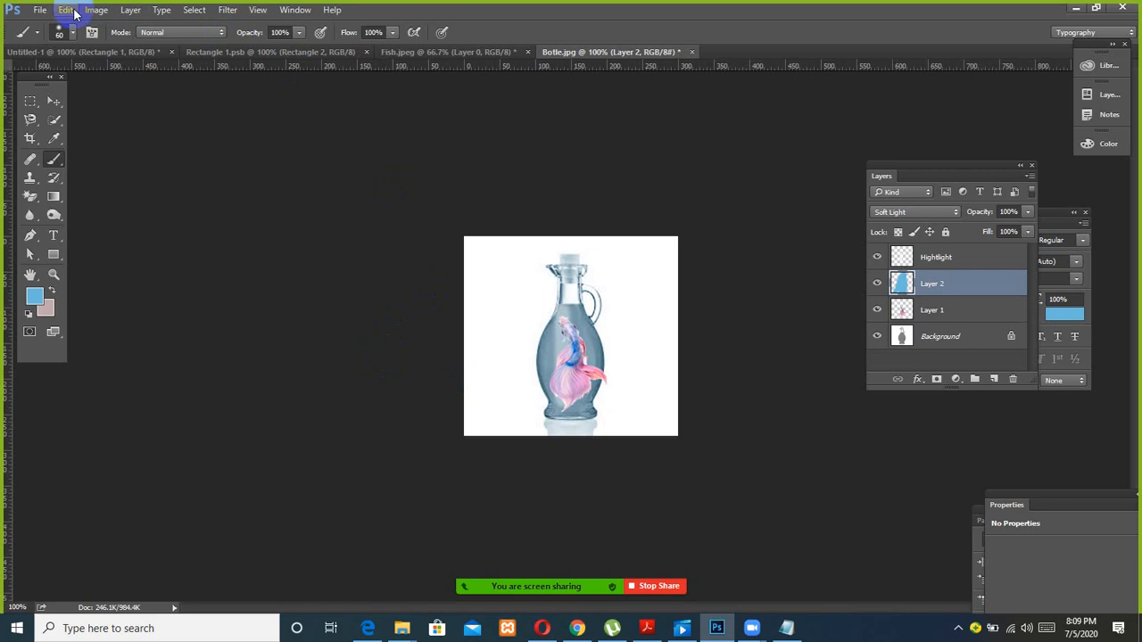
left_click(40, 9)
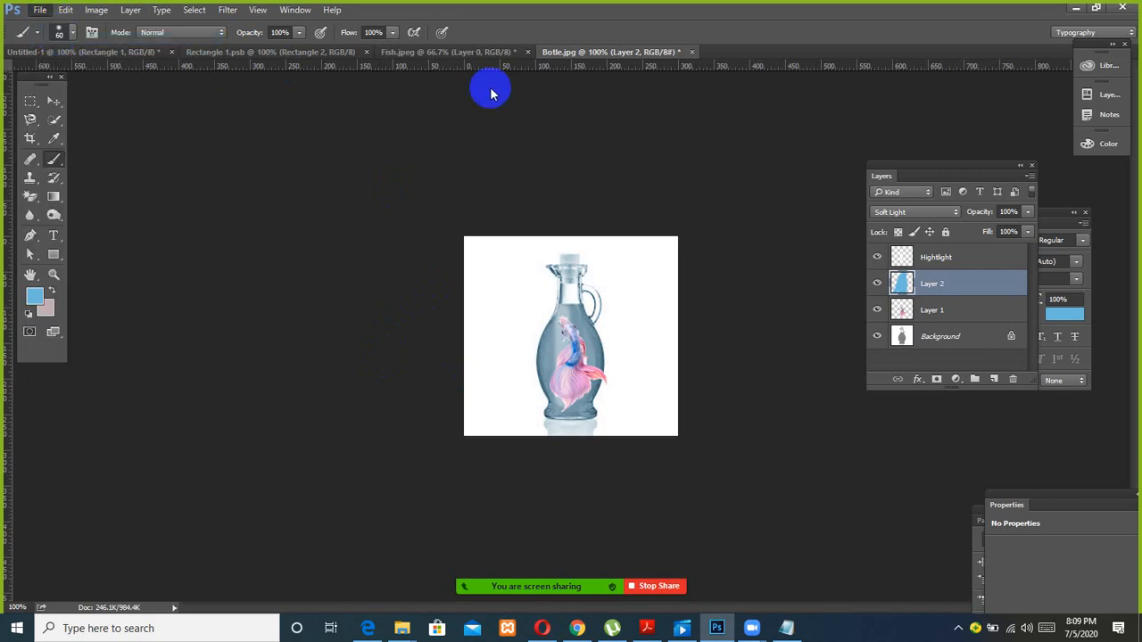
left_click(259, 116)
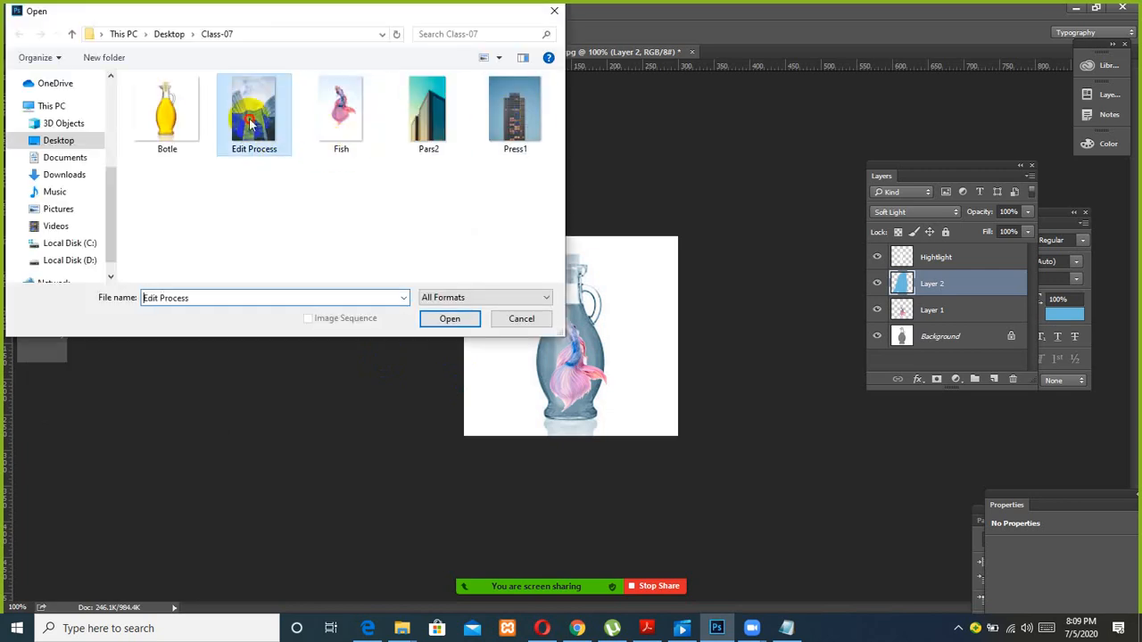
left_click(438, 318)
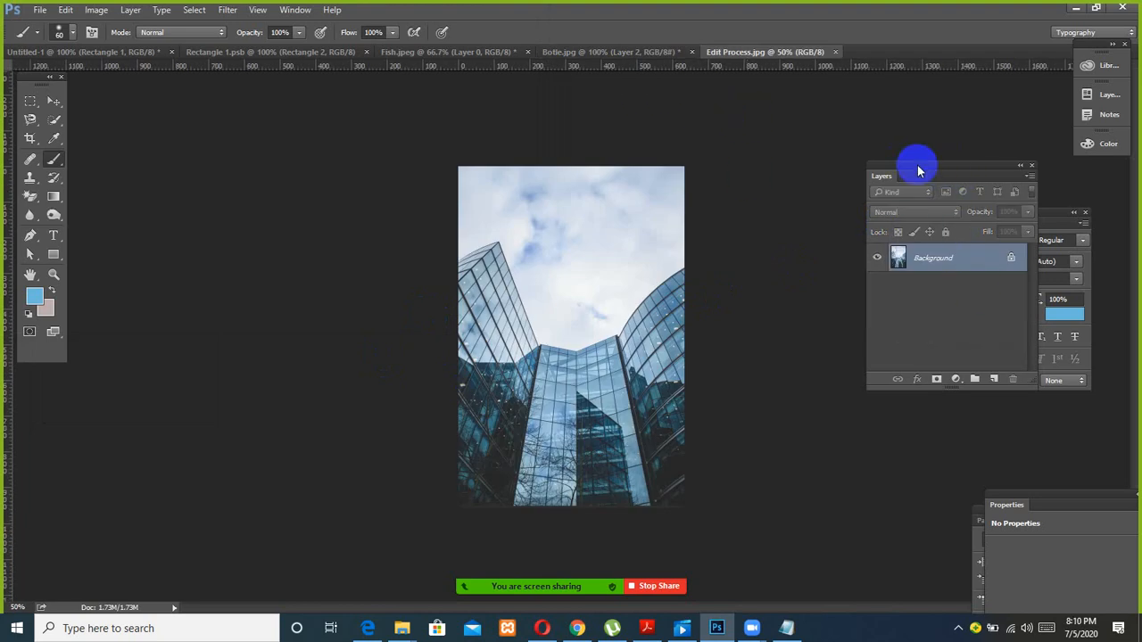
Step: Move the floating Layers panel clear of the image and enlarge it
left_click_drag(913, 168, 977, 199)
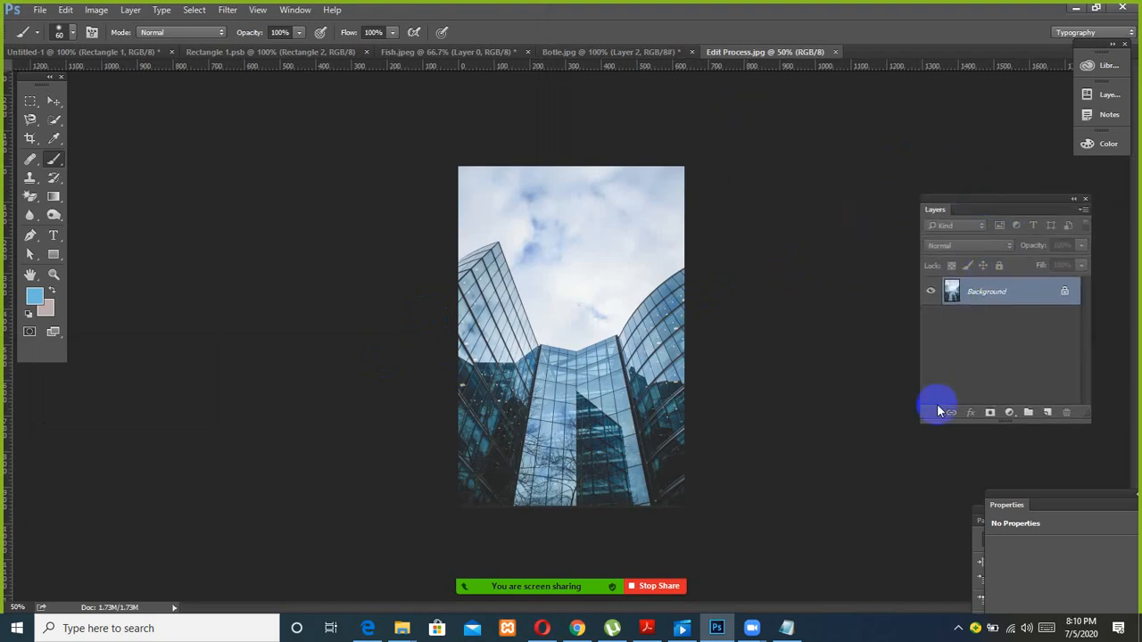
left_click_drag(923, 423, 844, 530)
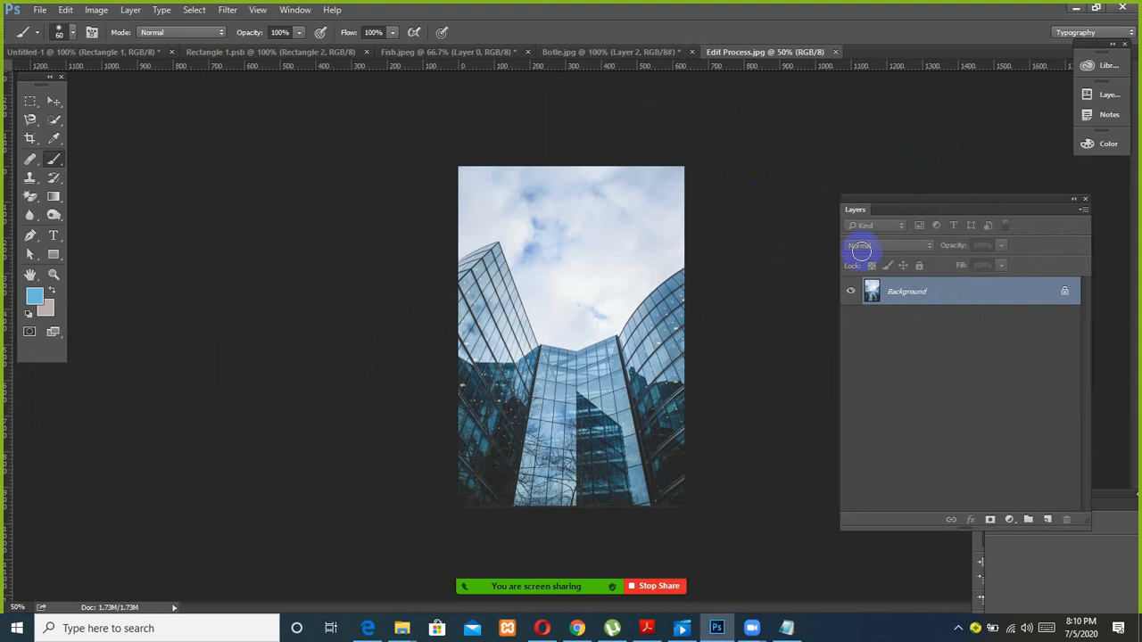
Step: Resize the Edit Process image to 800 pixels wide and 1000 pixels high
left_click(94, 10)
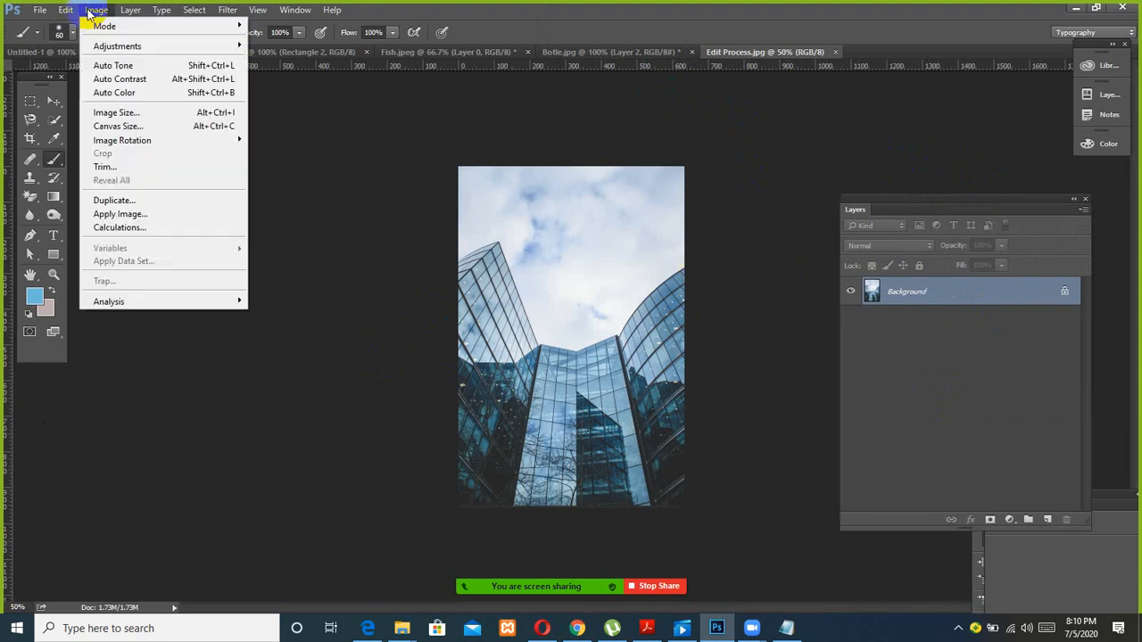
left_click(125, 115)
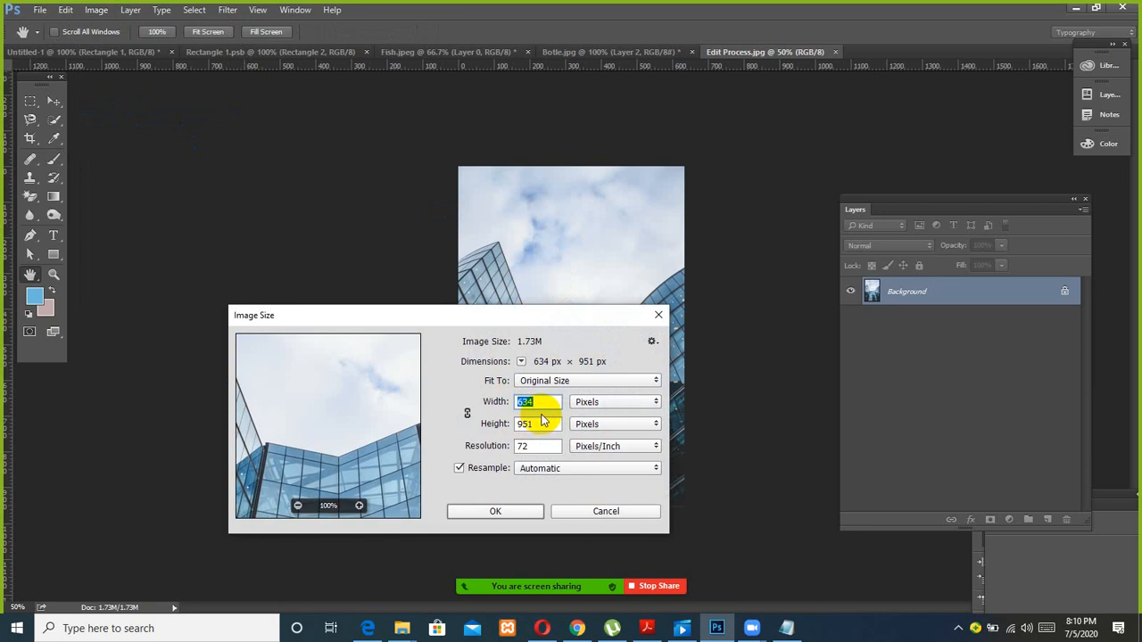
type("800")
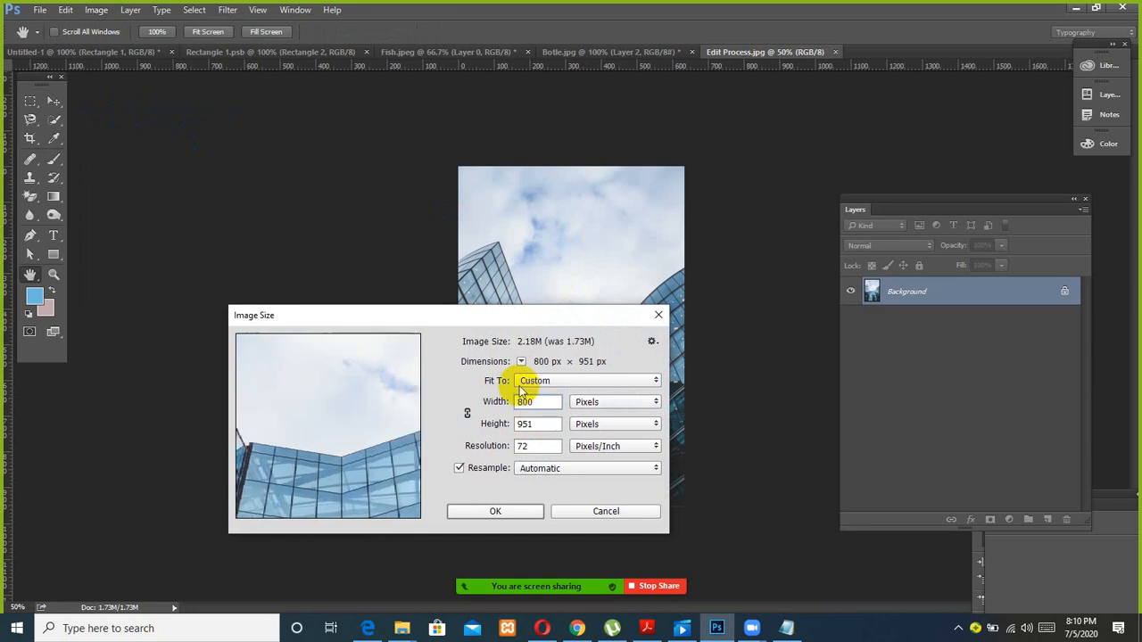
key("Tab")
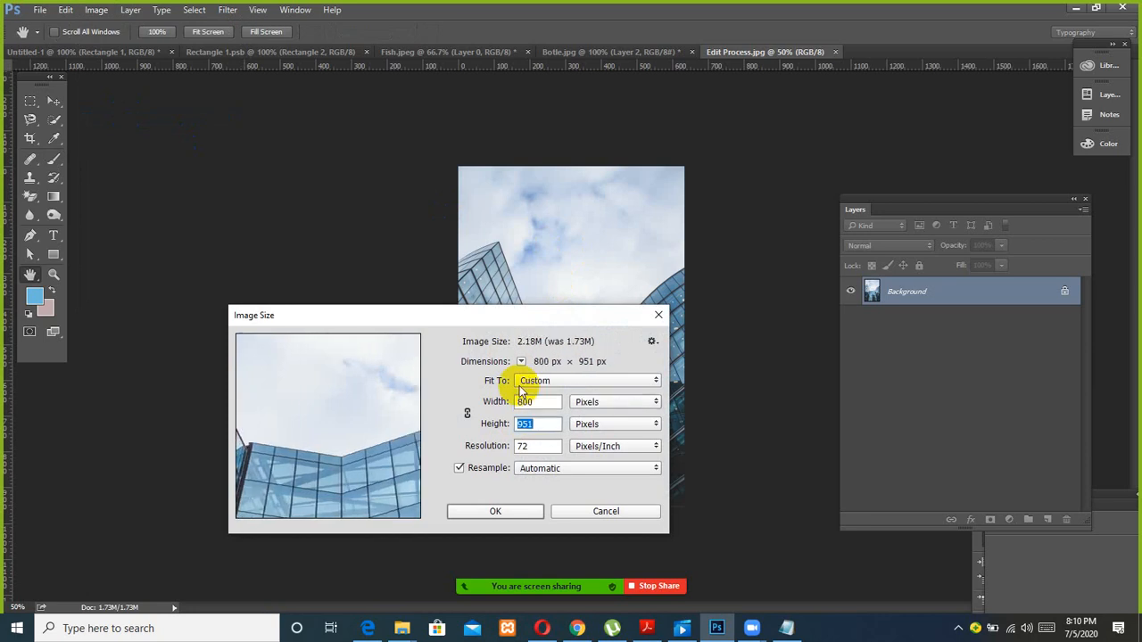
type("1000")
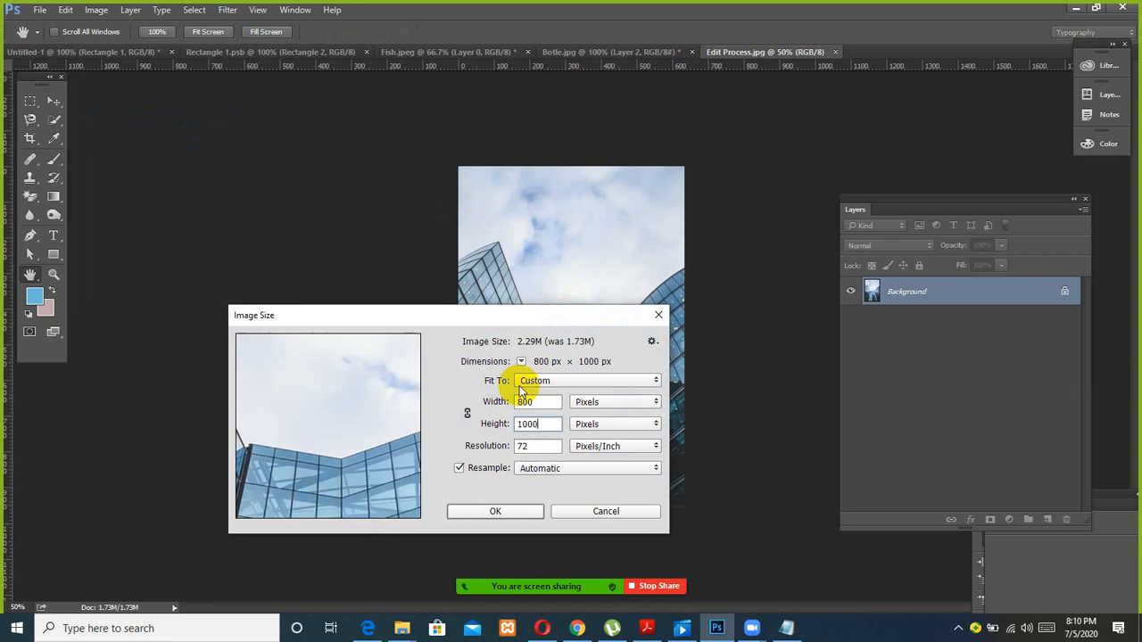
key("Return")
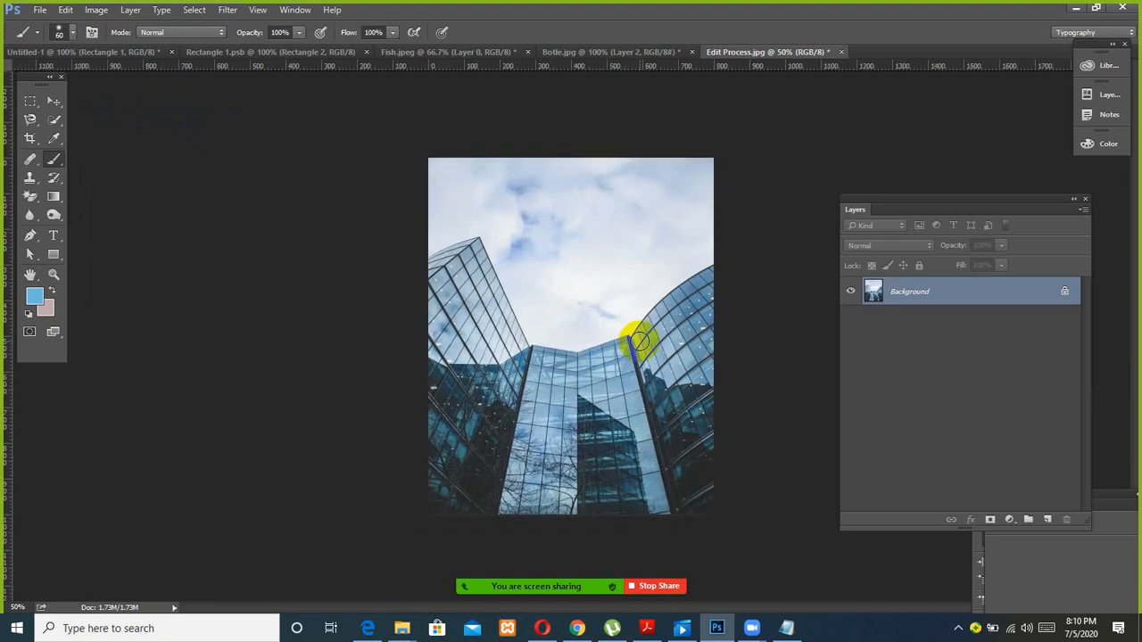
Step: Magnify the building image to 66.7% and admit the waiting participant to the Zoom meeting
key("z")
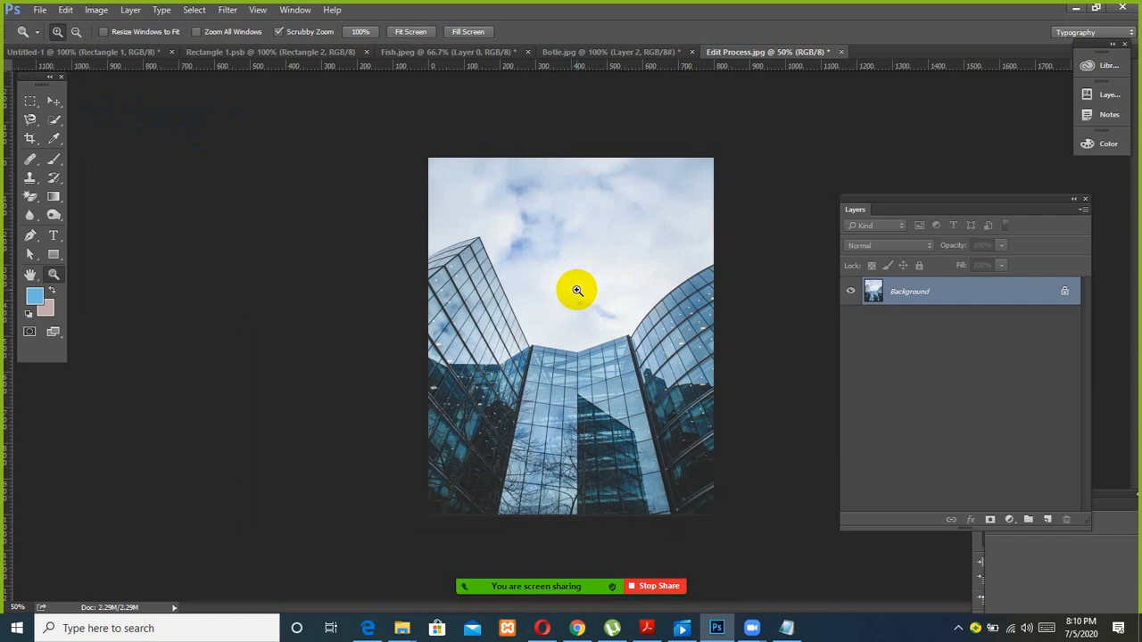
left_click(577, 290)
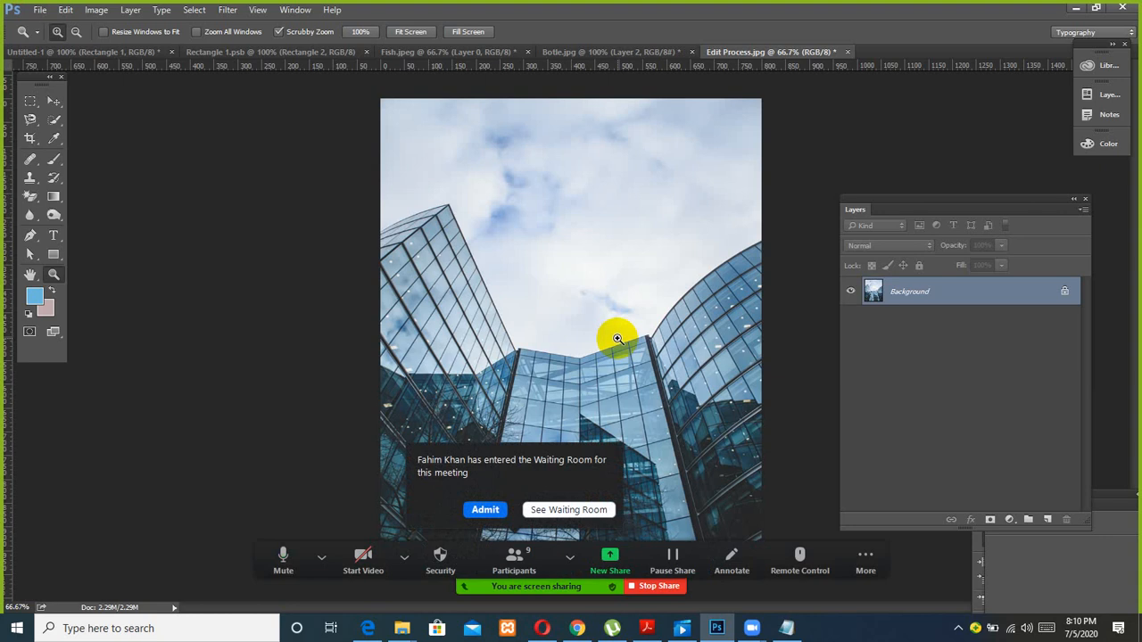
left_click(479, 512)
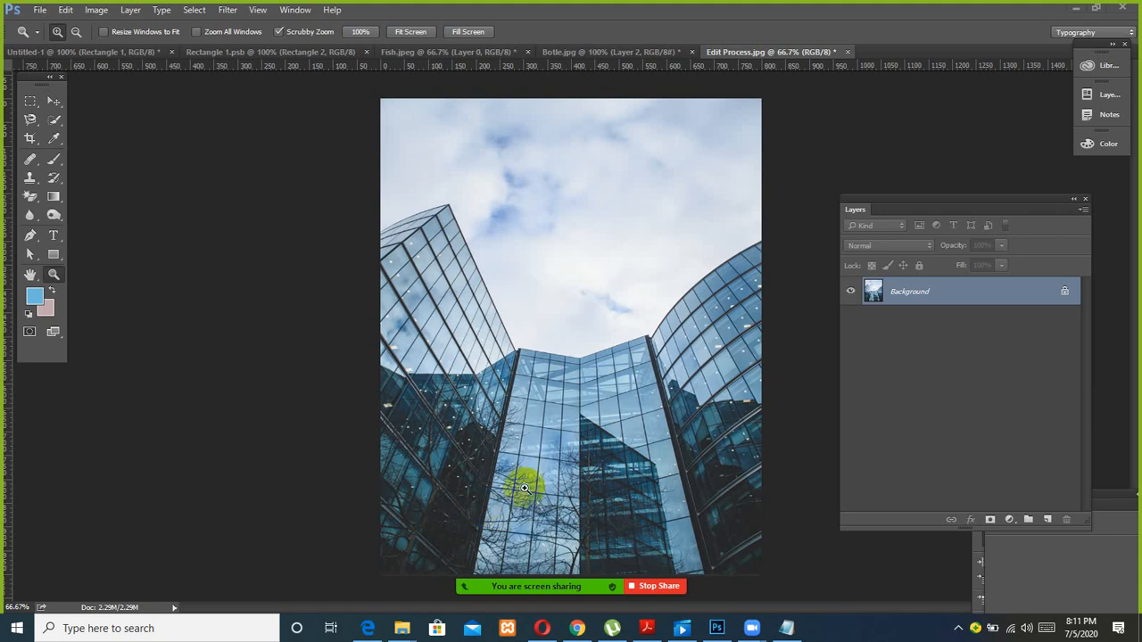
Step: Convert the locked Background of the building image into a regular editable layer with the default settings
left_click(947, 298)
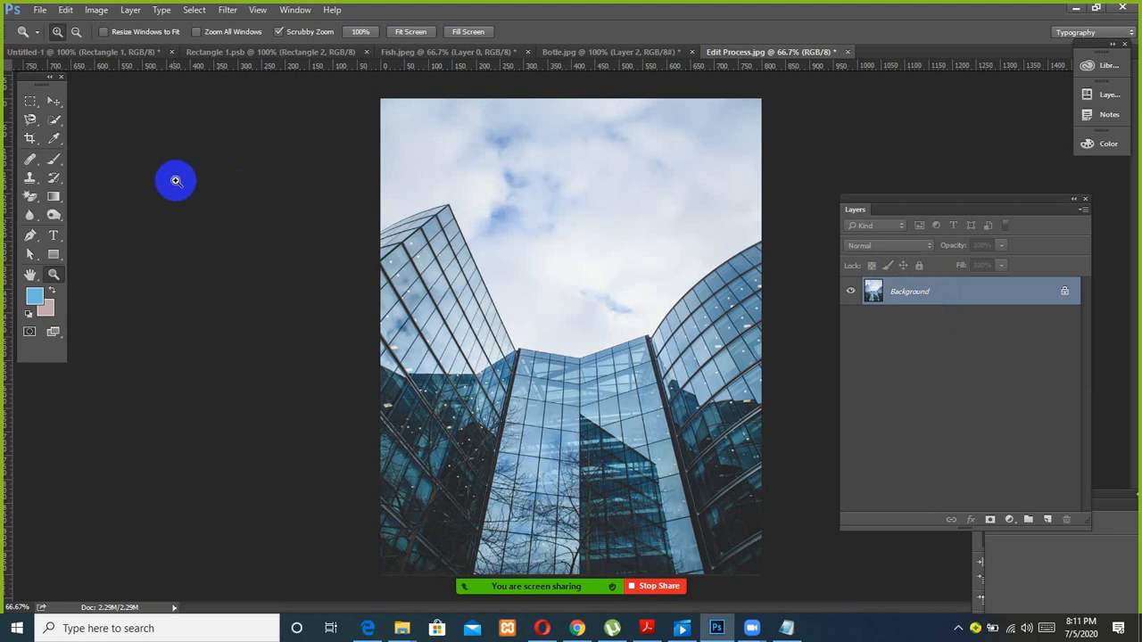
left_click(53, 100)
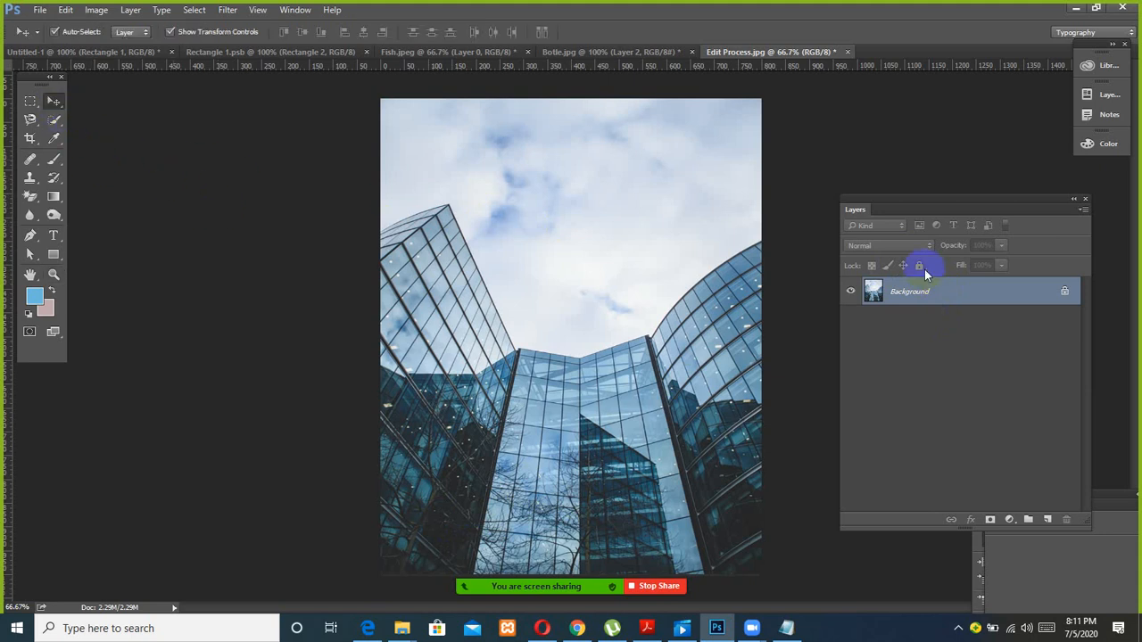
double_click(946, 296)
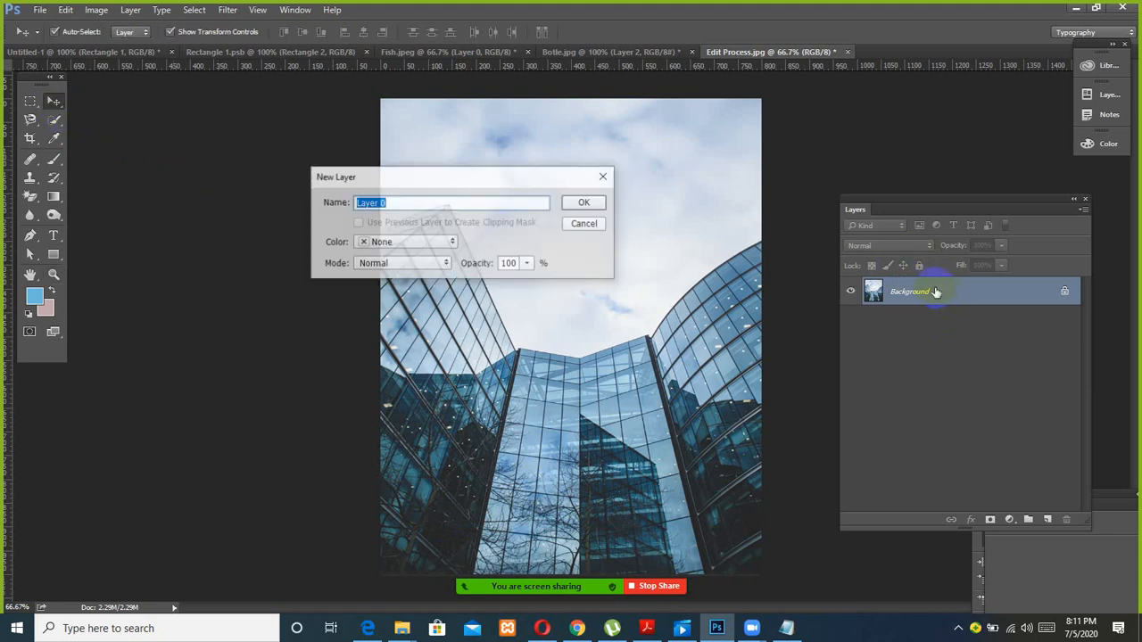
left_click(587, 200)
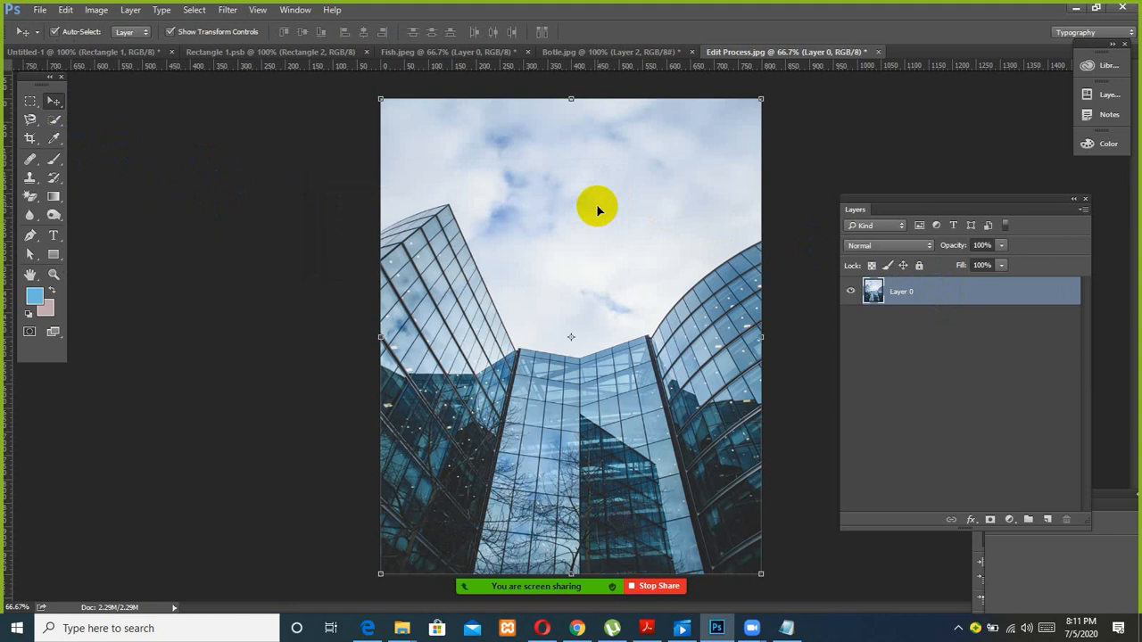
Step: Apply a Brightness/Contrast adjustment directly to the building layer with brightness -76 and contrast 19
left_click(96, 10)
mouse_move(107, 30)
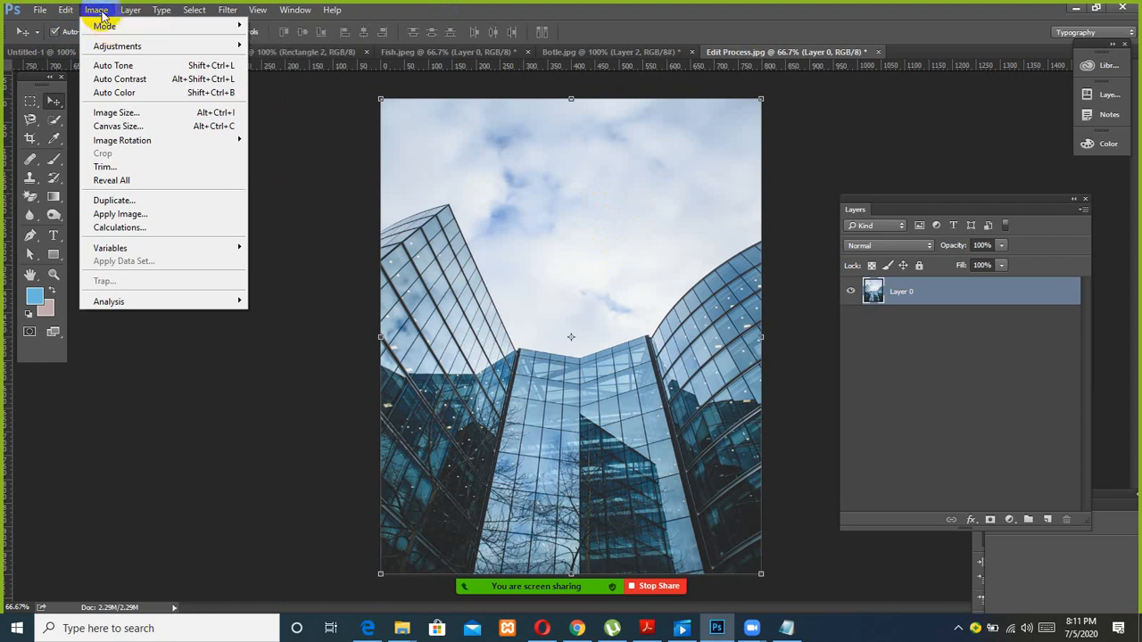
mouse_move(118, 49)
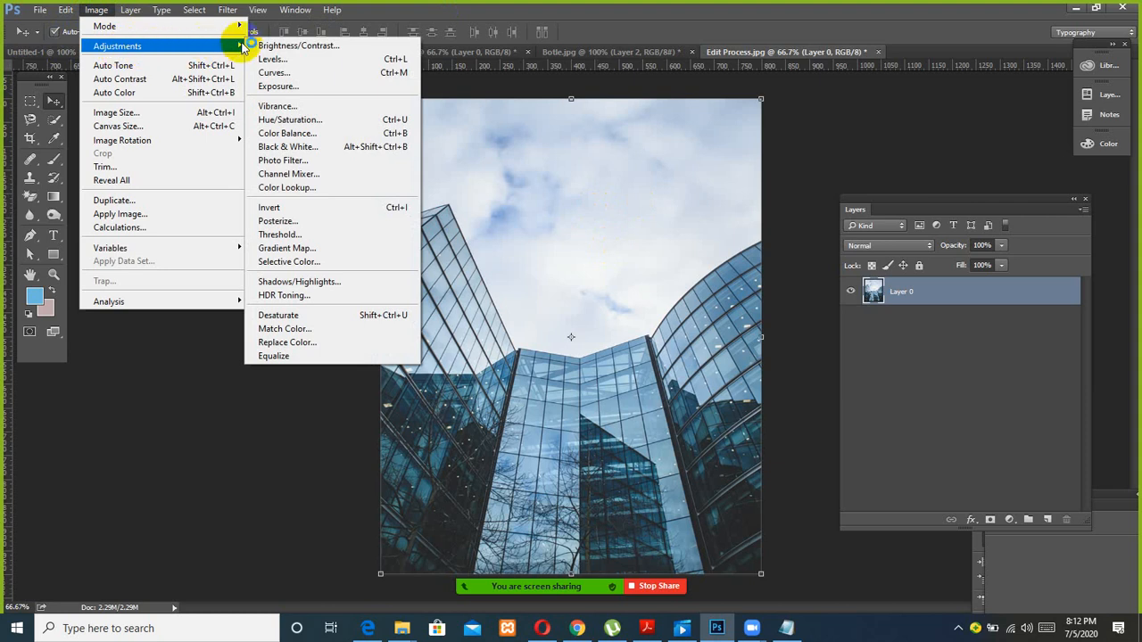
left_click(344, 46)
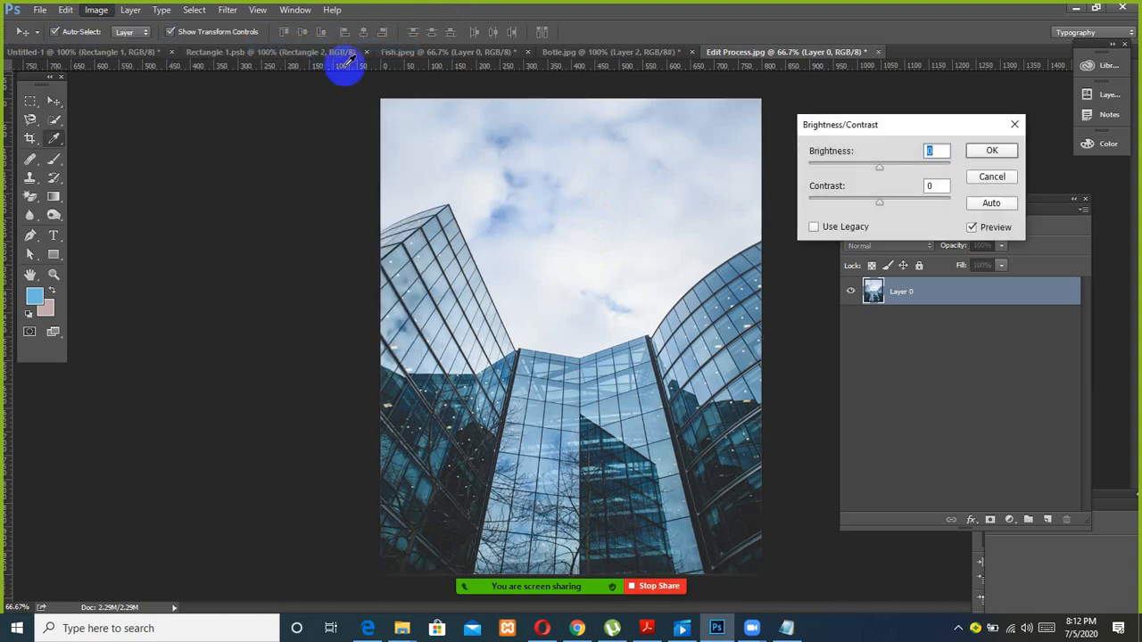
left_click_drag(904, 127, 228, 301)
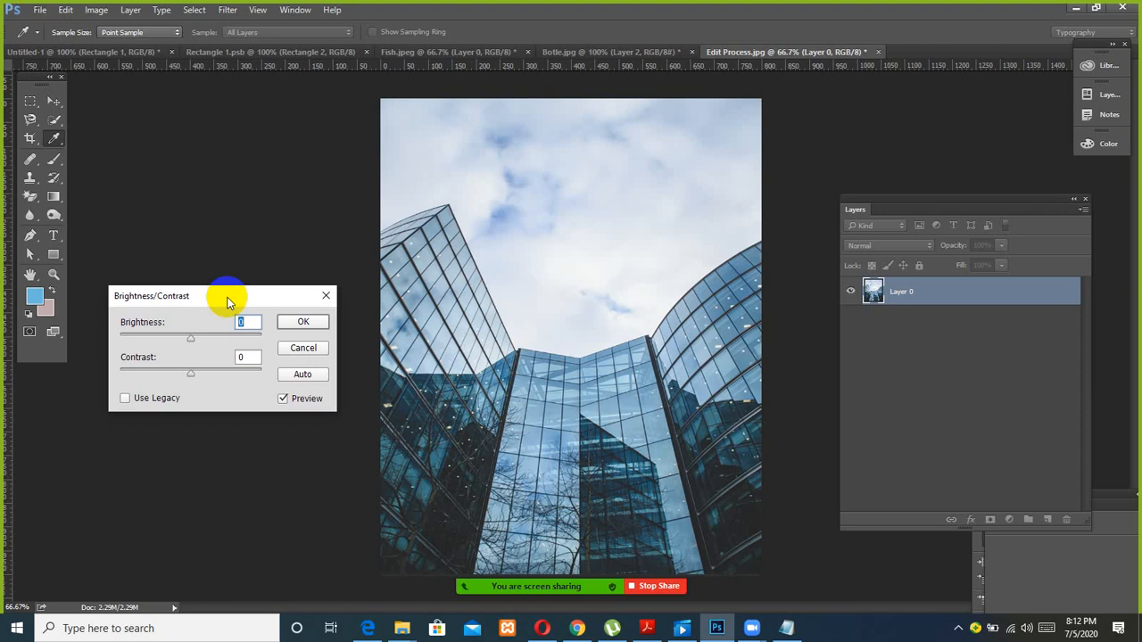
left_click_drag(190, 373, 156, 375)
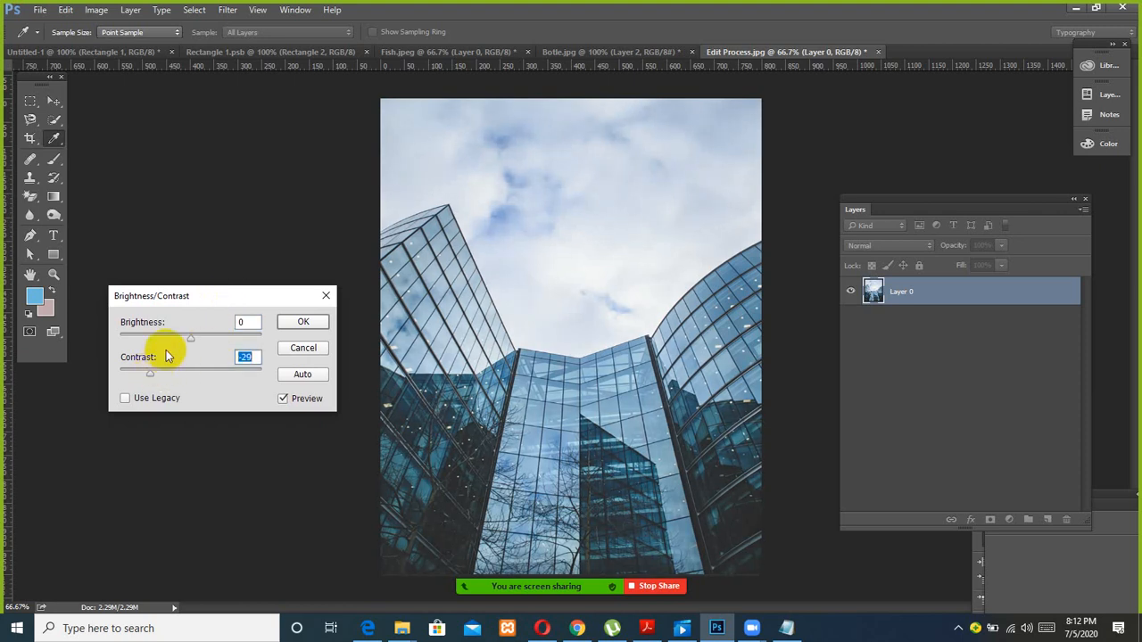
mouse_move(190, 337)
left_mouse_down()
mouse_move(152, 332)
mouse_move(216, 335)
mouse_move(150, 332)
mouse_move(177, 336)
left_mouse_up()
left_click_drag(153, 376, 204, 373)
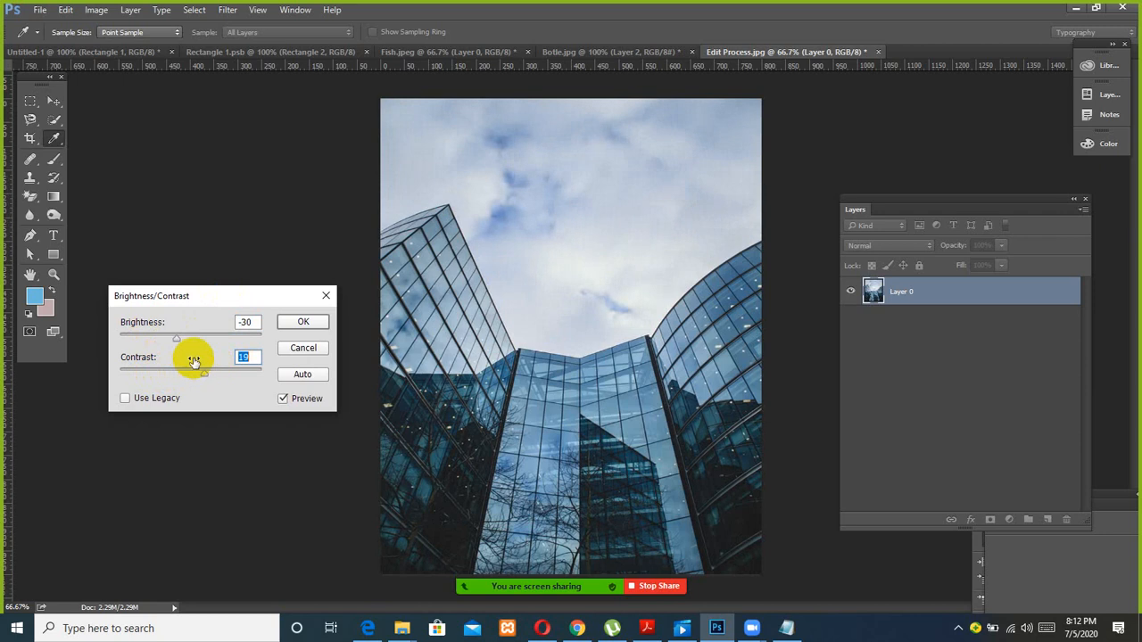
mouse_move(175, 335)
left_mouse_down()
mouse_move(148, 339)
mouse_move(196, 338)
mouse_move(156, 340)
left_mouse_up()
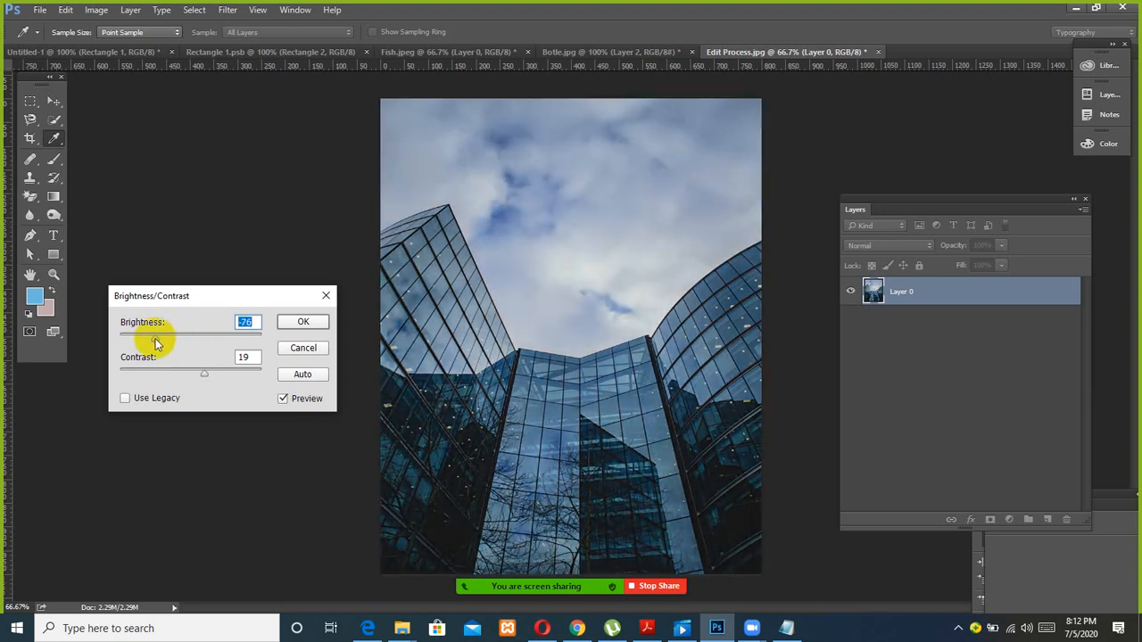
left_click(299, 323)
key("v")
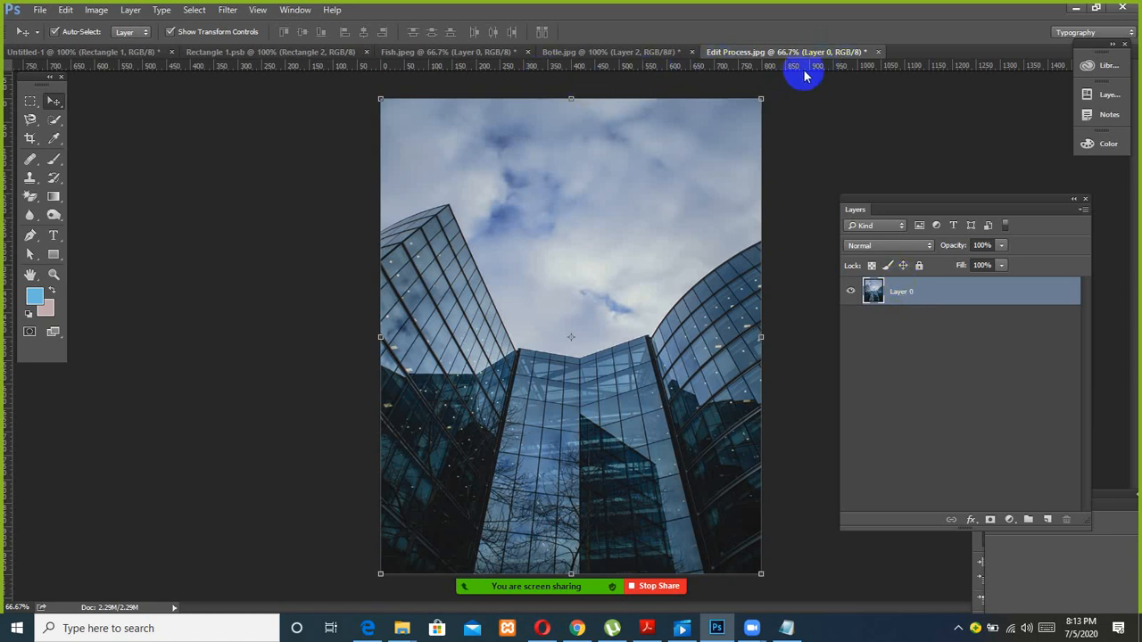
Step: Close the Edit Process image without saving, reopen the original from the Class-07 folder and magnify it to 66.7%
left_click(874, 52)
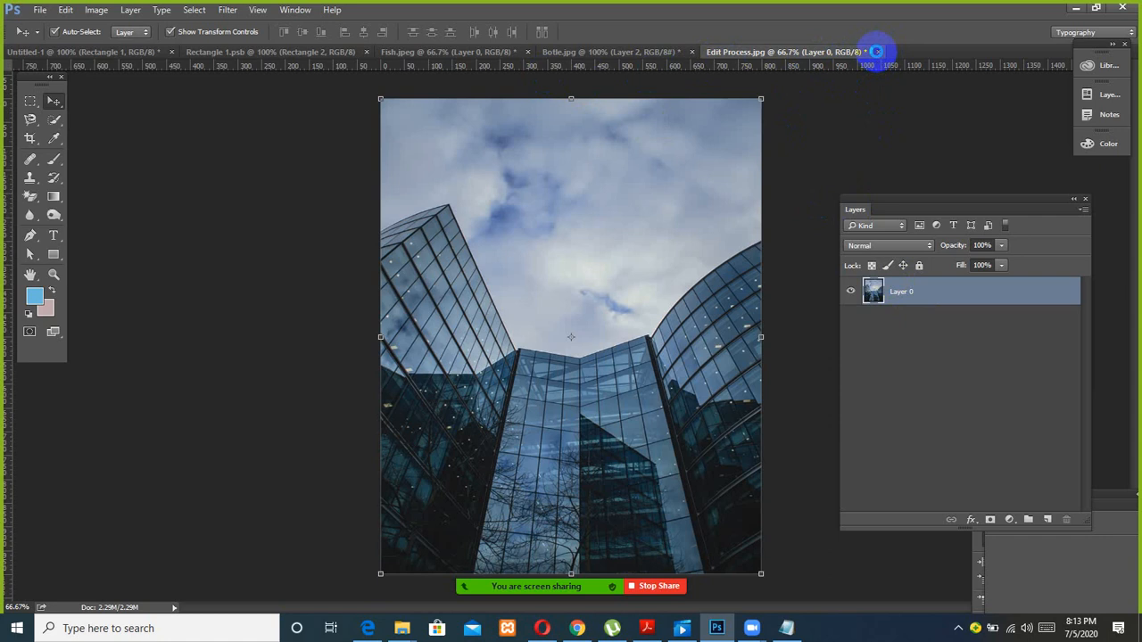
left_click(573, 244)
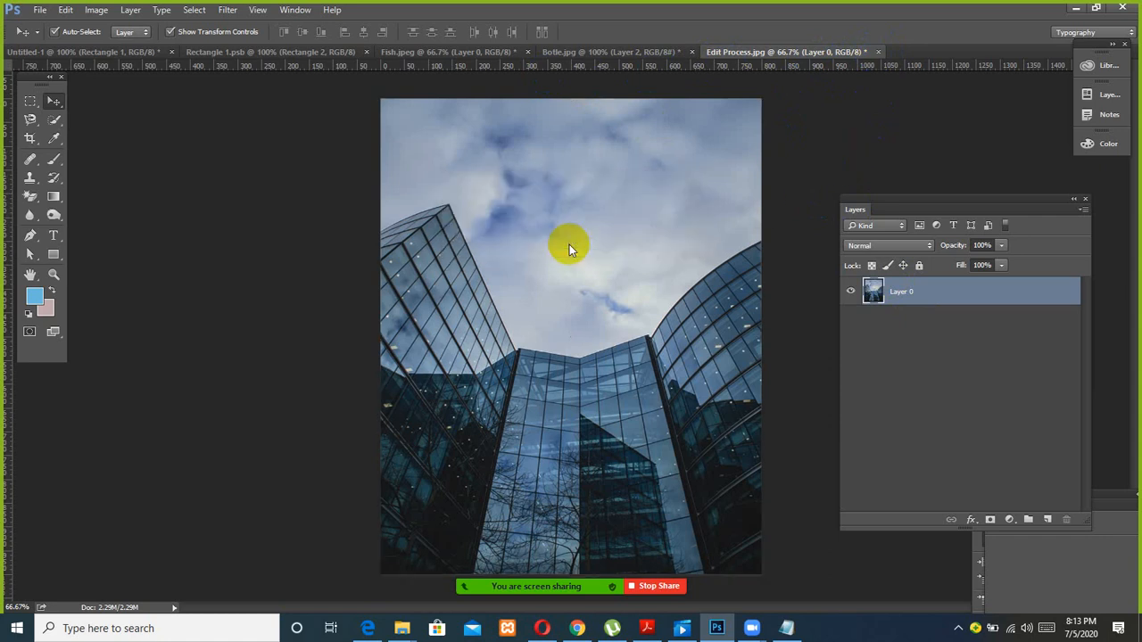
left_click(40, 10)
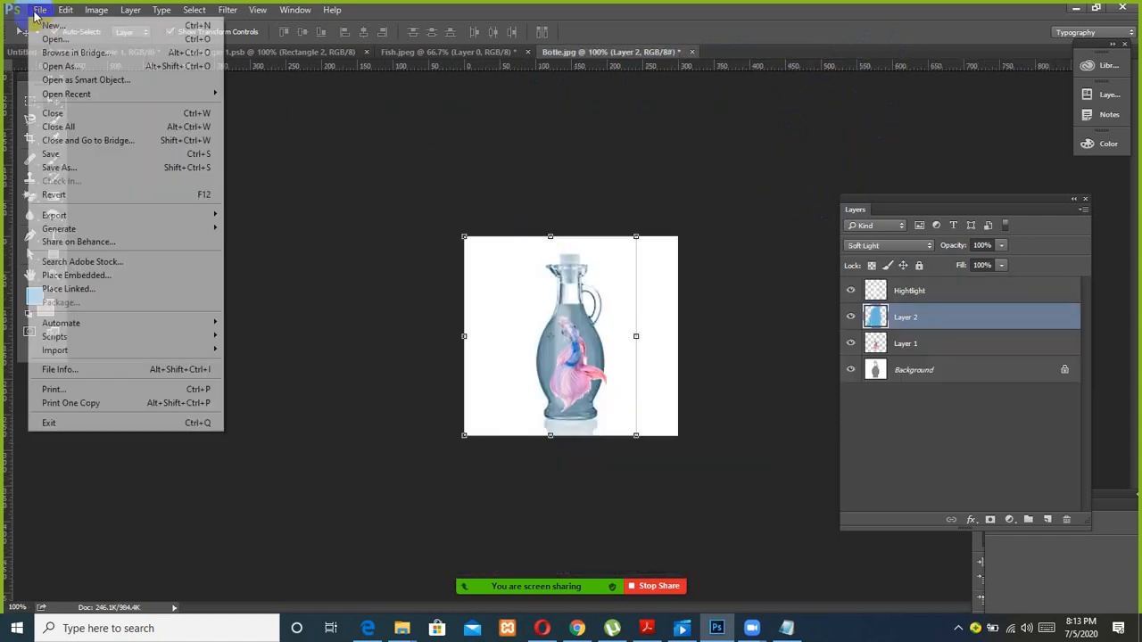
left_click(36, 25)
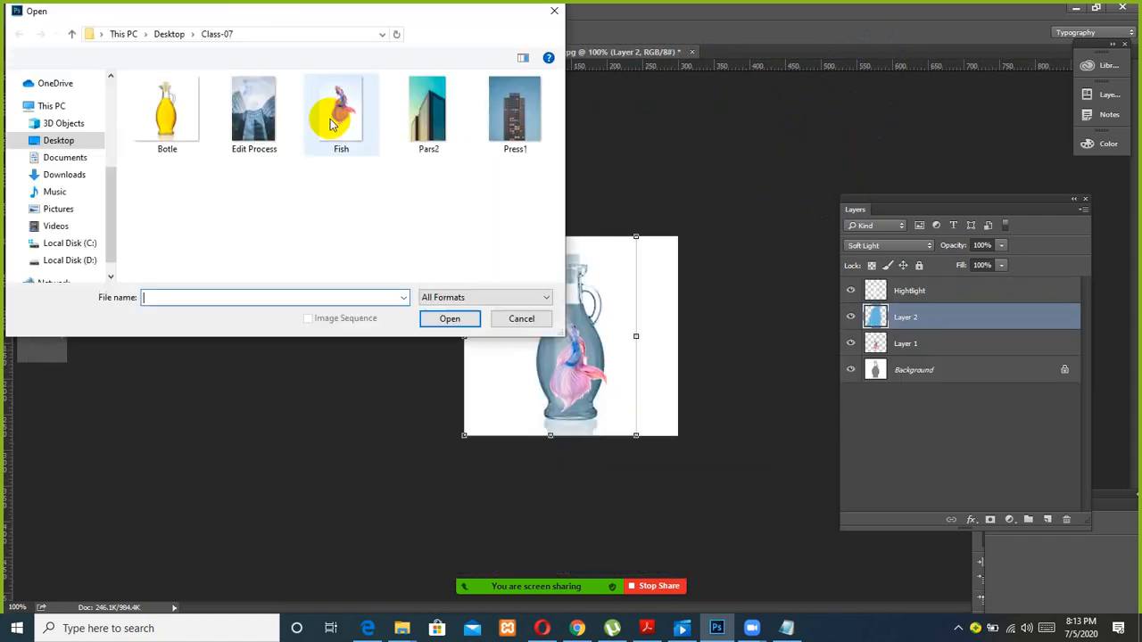
left_click(264, 122)
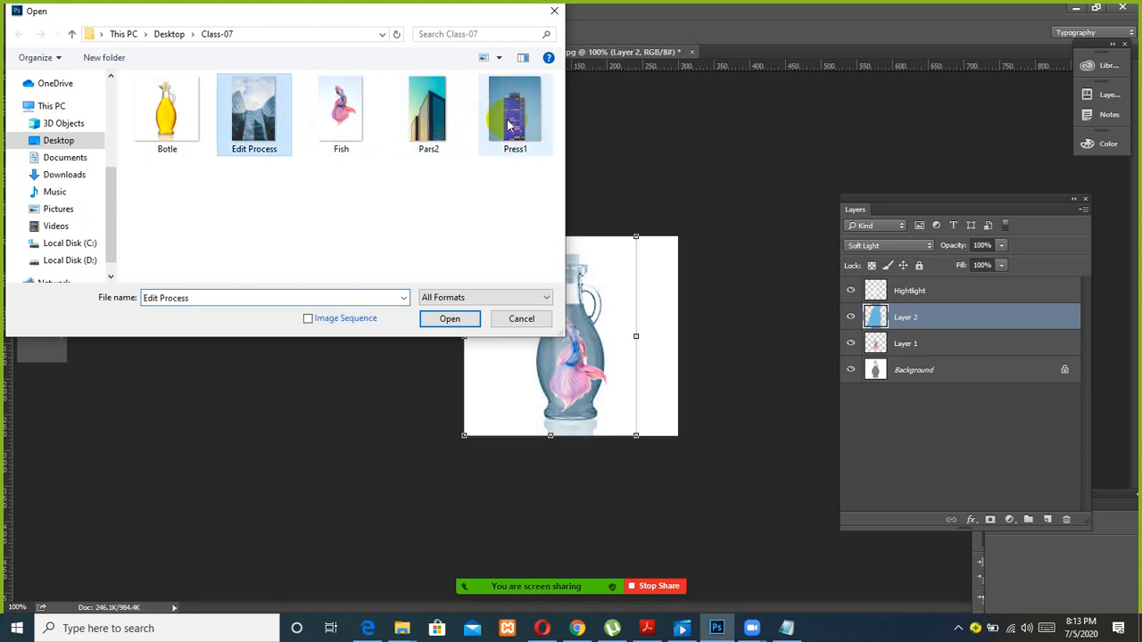
left_click(450, 319)
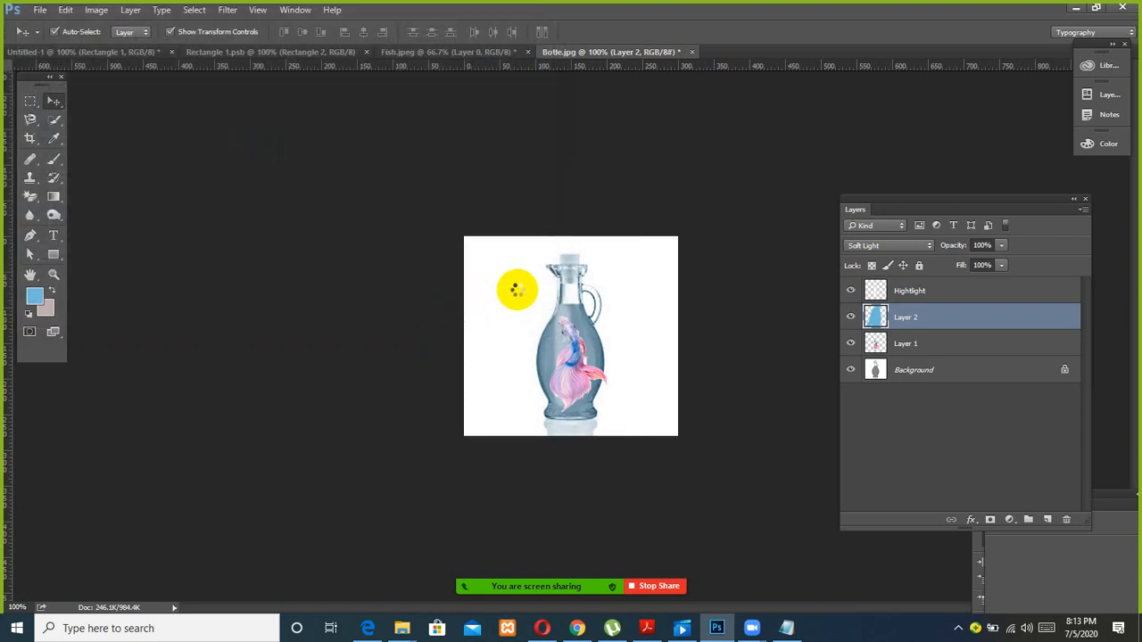
left_click(100, 14)
left_click(100, 14)
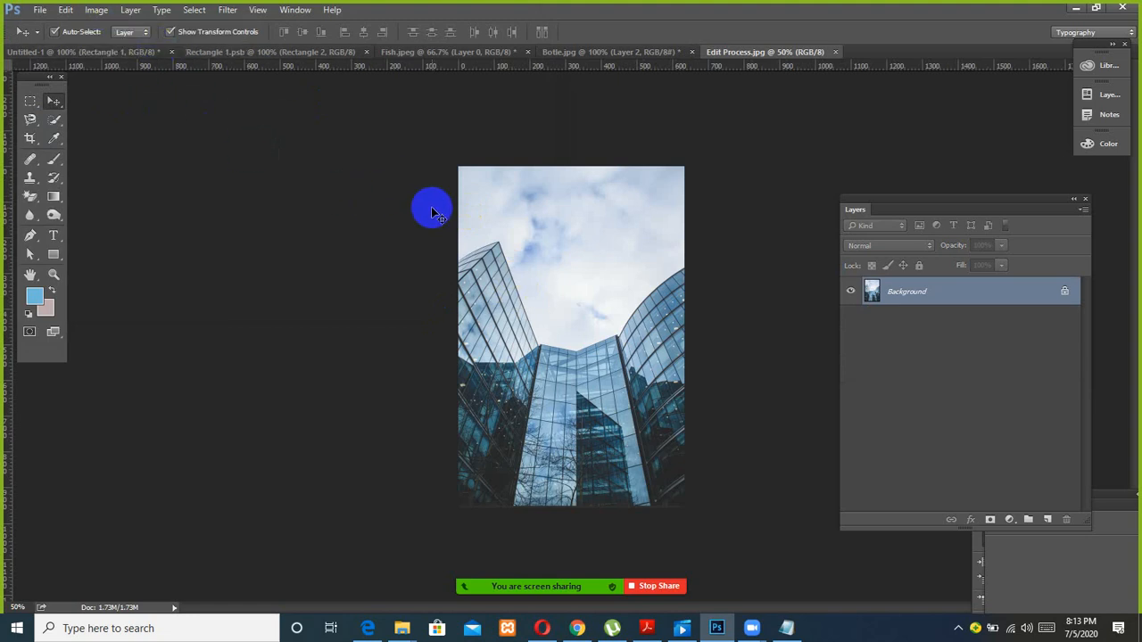
key("z")
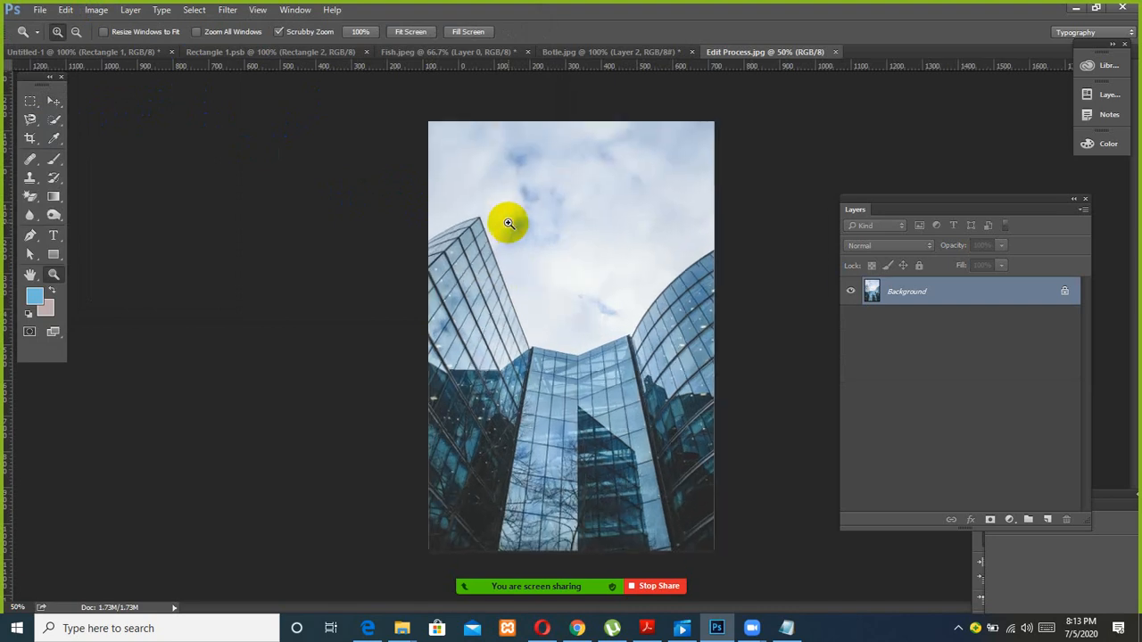
left_click(502, 221)
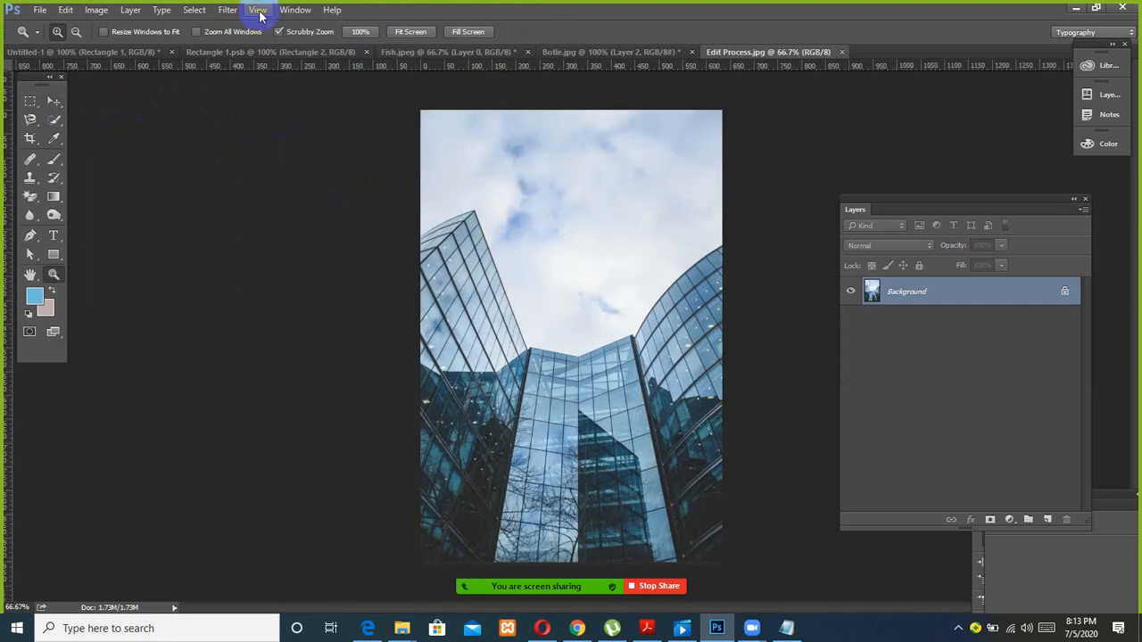
Step: Apply a Gaussian Blur with a radius of 1.4 pixels to the building image
left_click(228, 11)
mouse_move(285, 170)
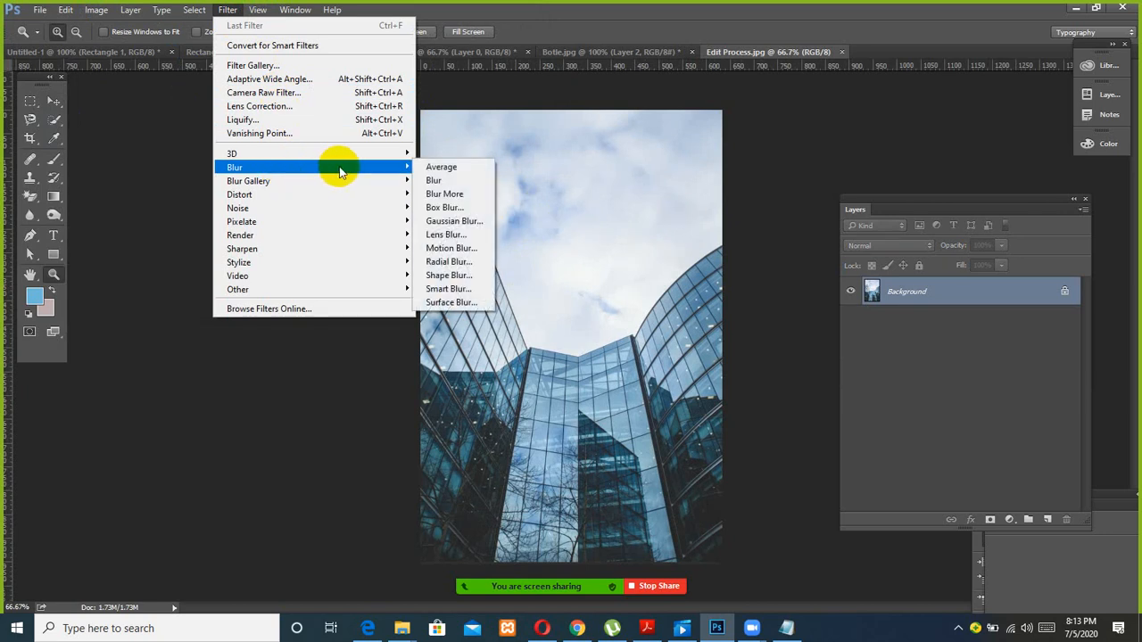
left_click(448, 222)
left_click_drag(391, 145, 262, 181)
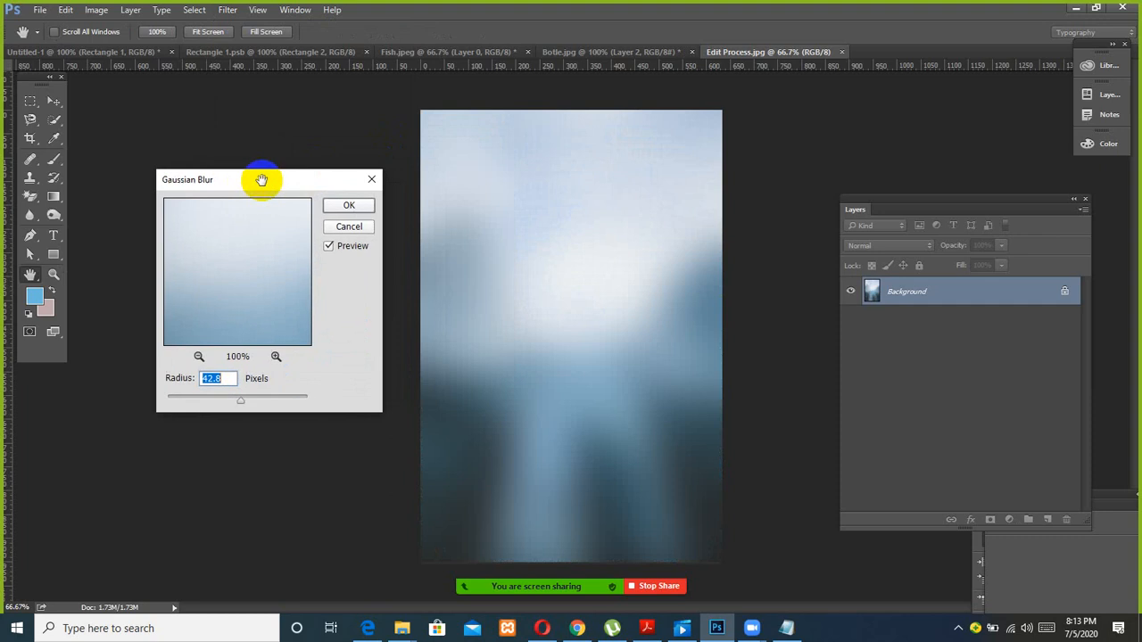
left_click(198, 399)
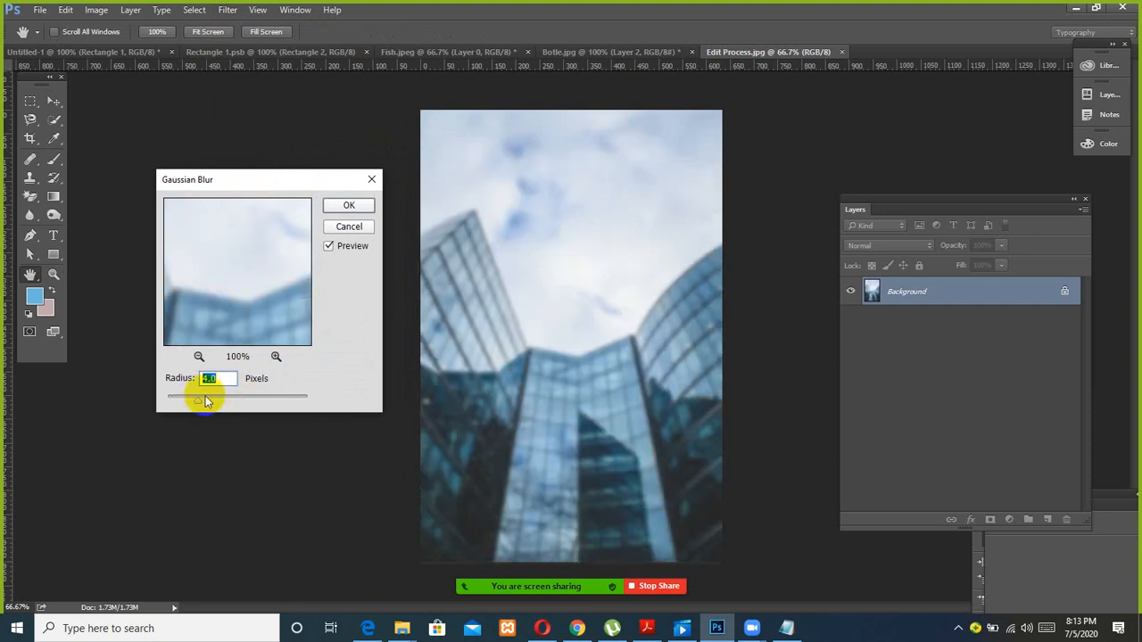
left_click_drag(204, 397, 177, 397)
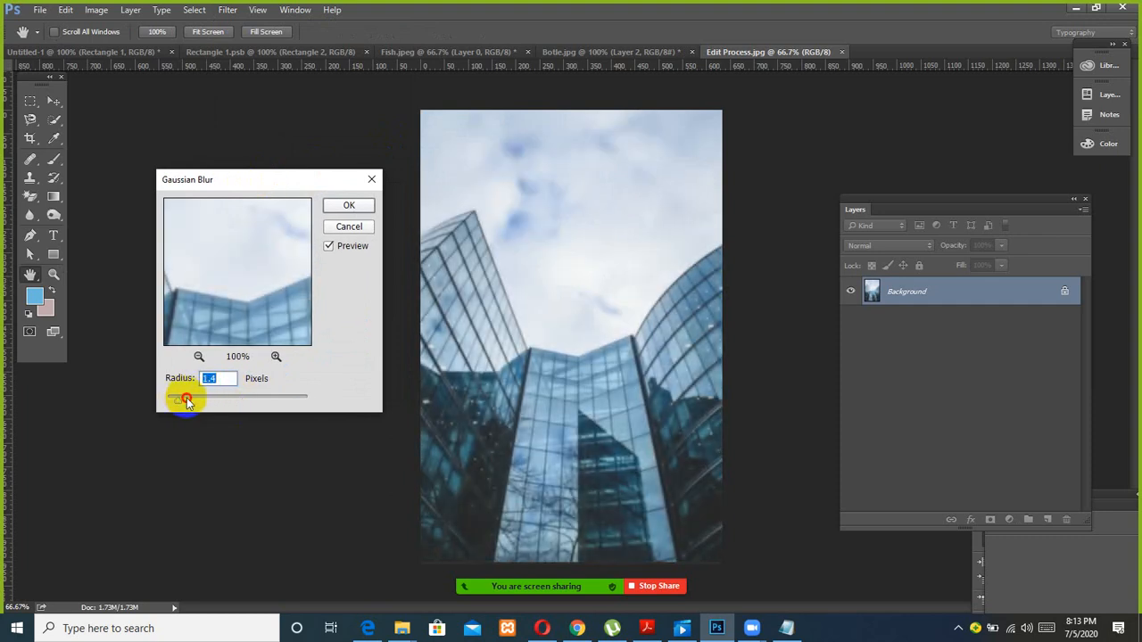
left_click(336, 208)
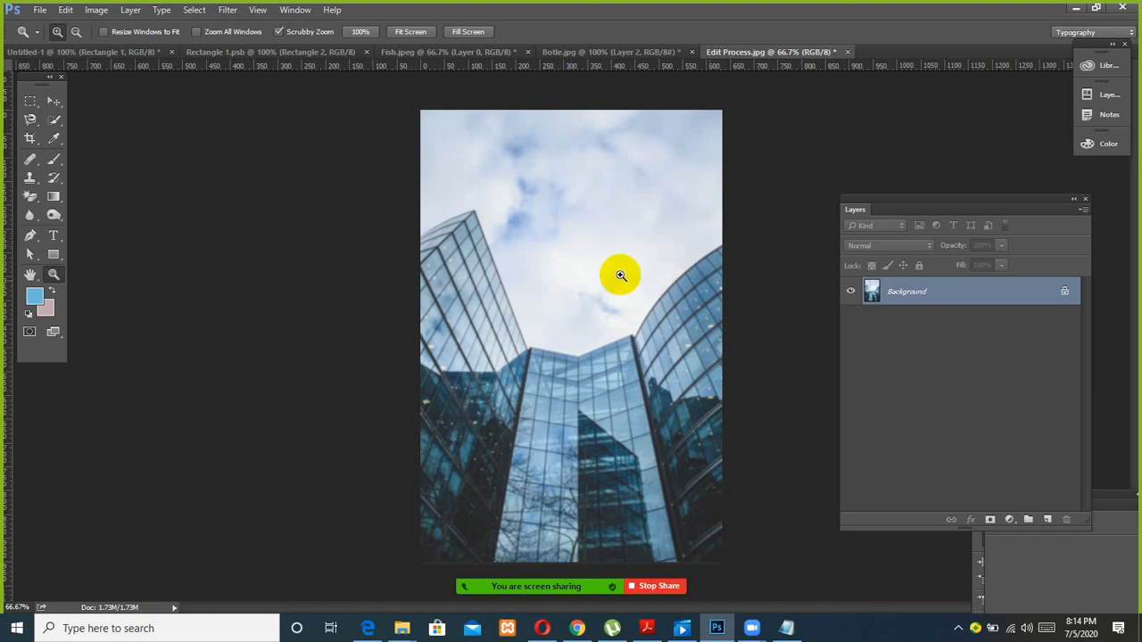
Step: Discard the blurred Edit Process image by closing it unsaved, and open a fresh copy from Class-07 at 66.7% magnification
left_click(924, 197)
left_click(848, 52)
left_click(576, 244)
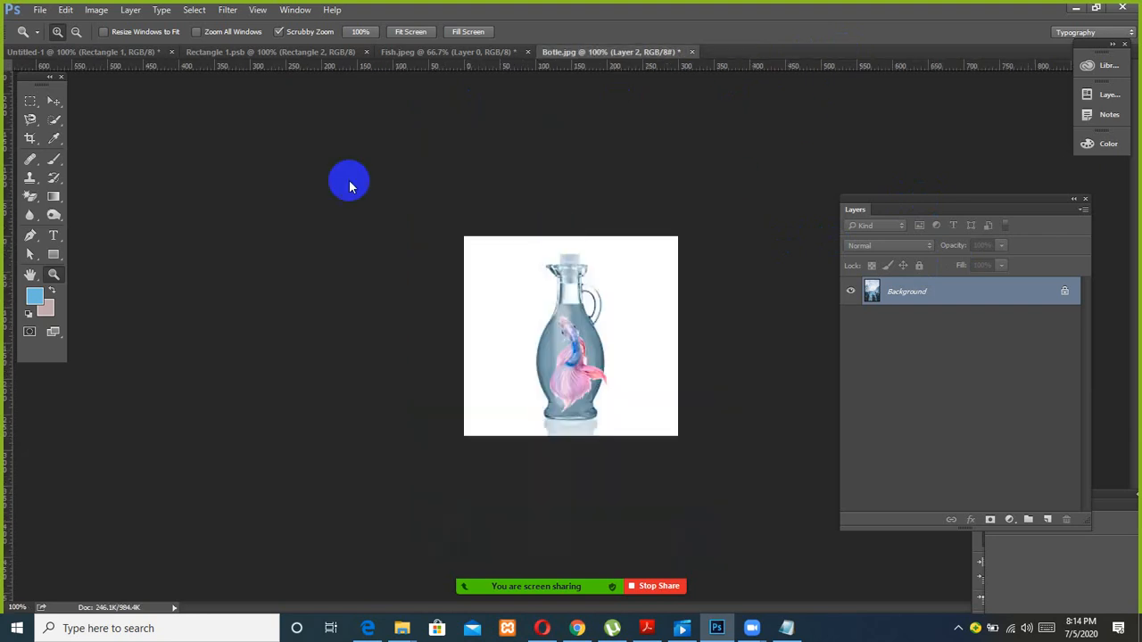
left_click(65, 10)
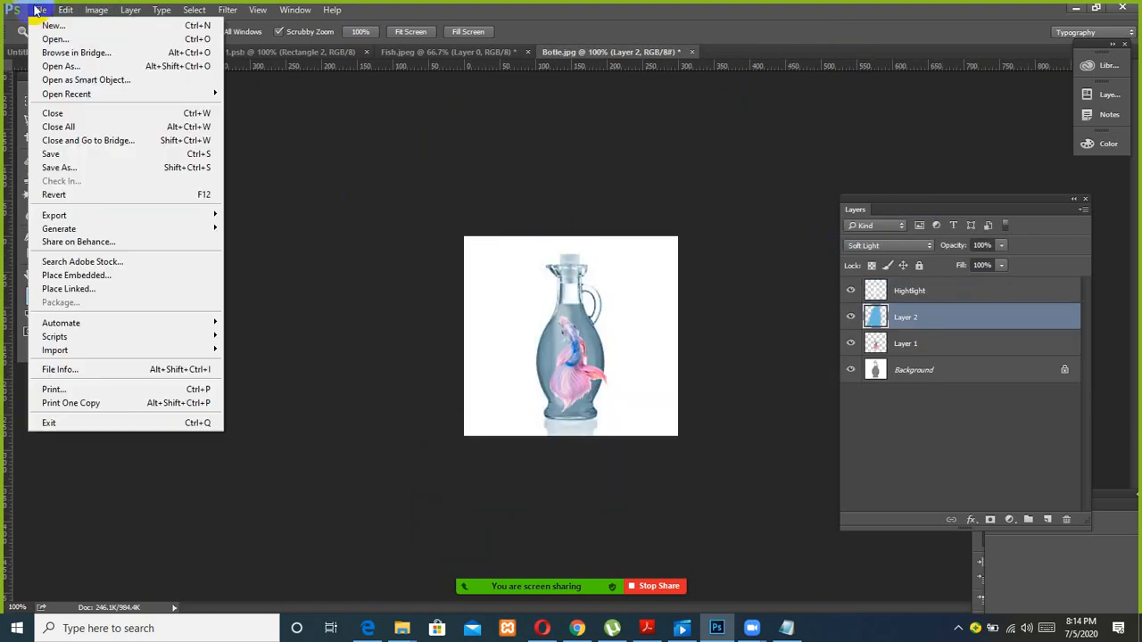
left_click(38, 38)
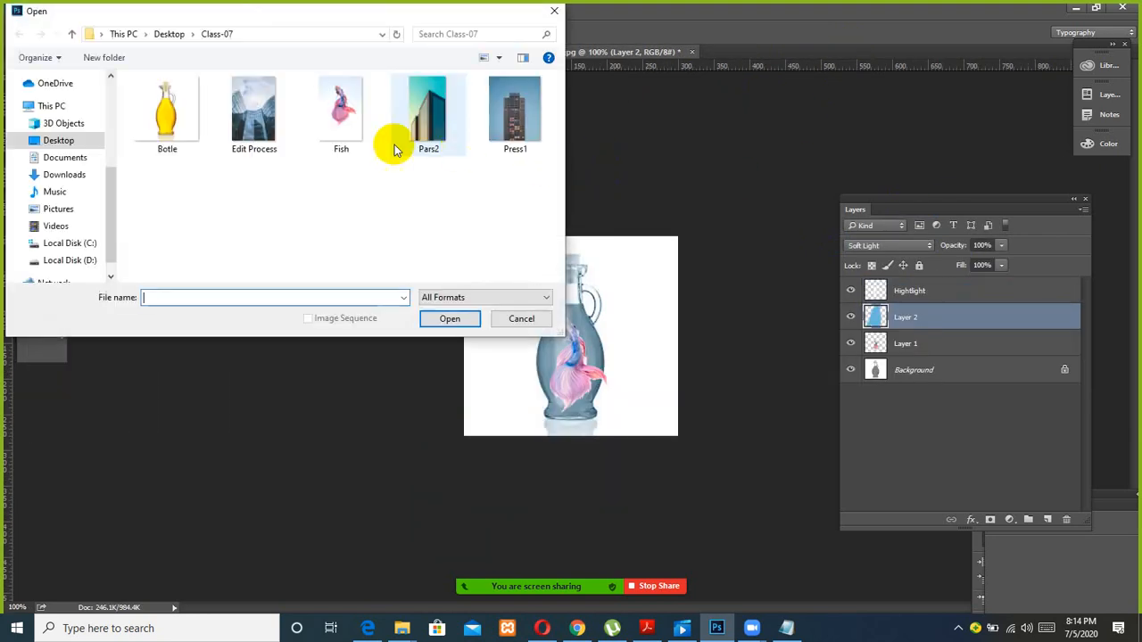
left_click(268, 112)
left_click(450, 319)
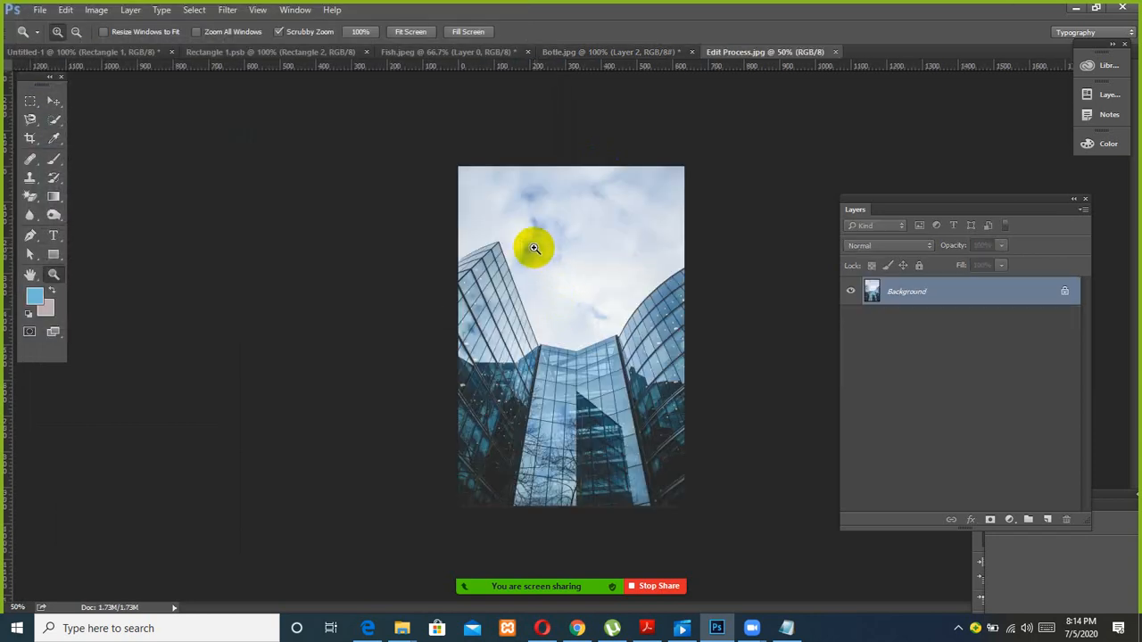
left_click(369, 213)
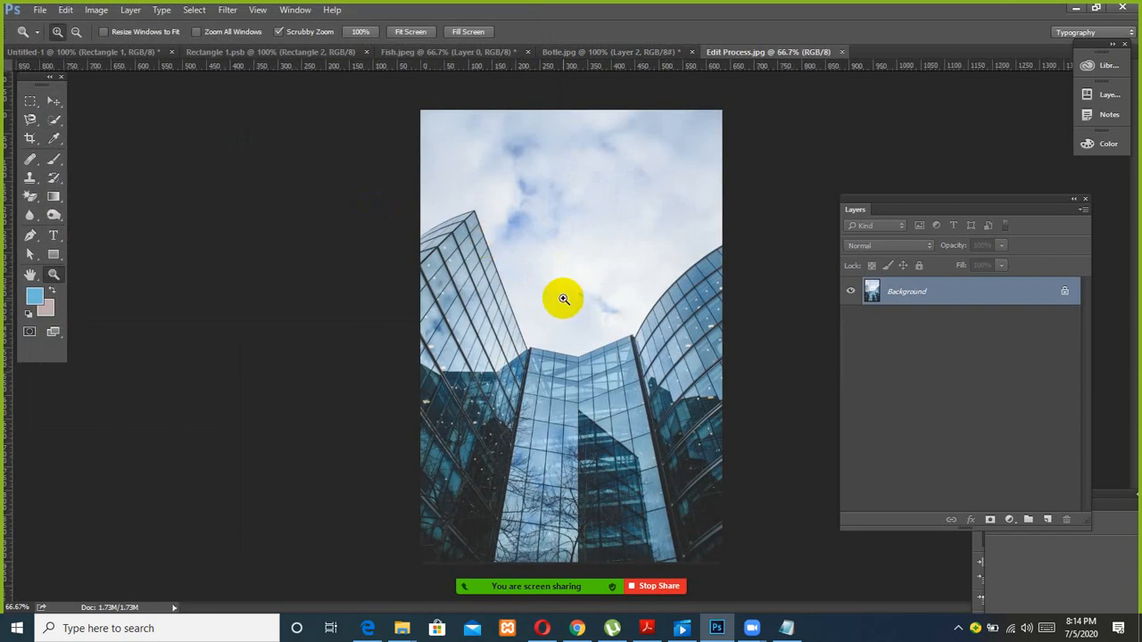
left_click(708, 325)
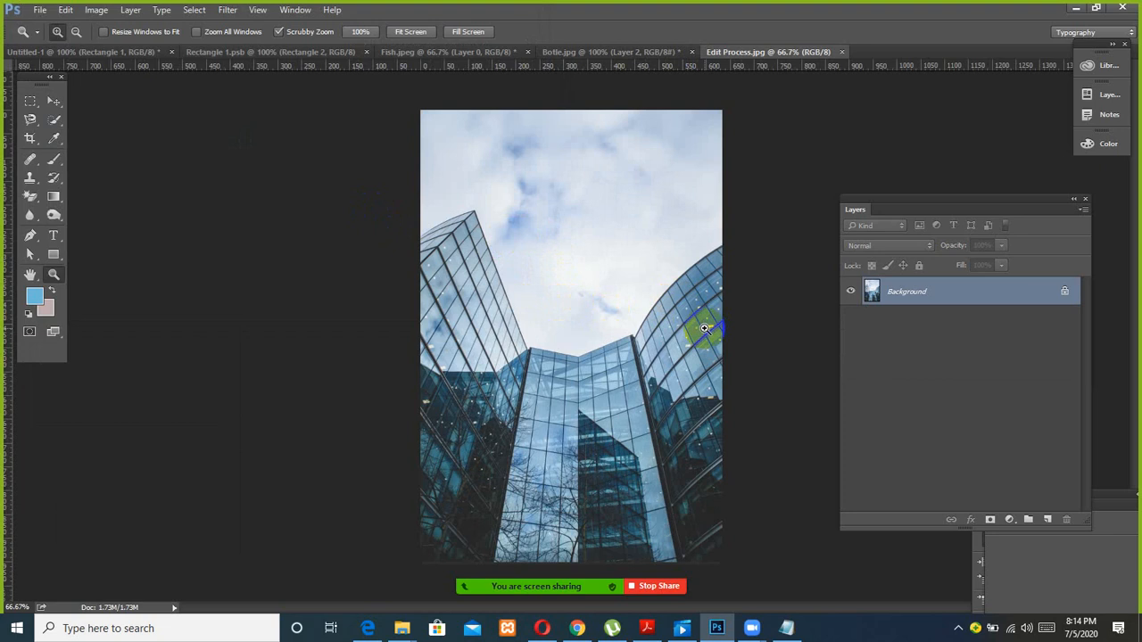
Step: Show the Adjustments panel and place it in the empty workspace clear of the building image
left_click(295, 10)
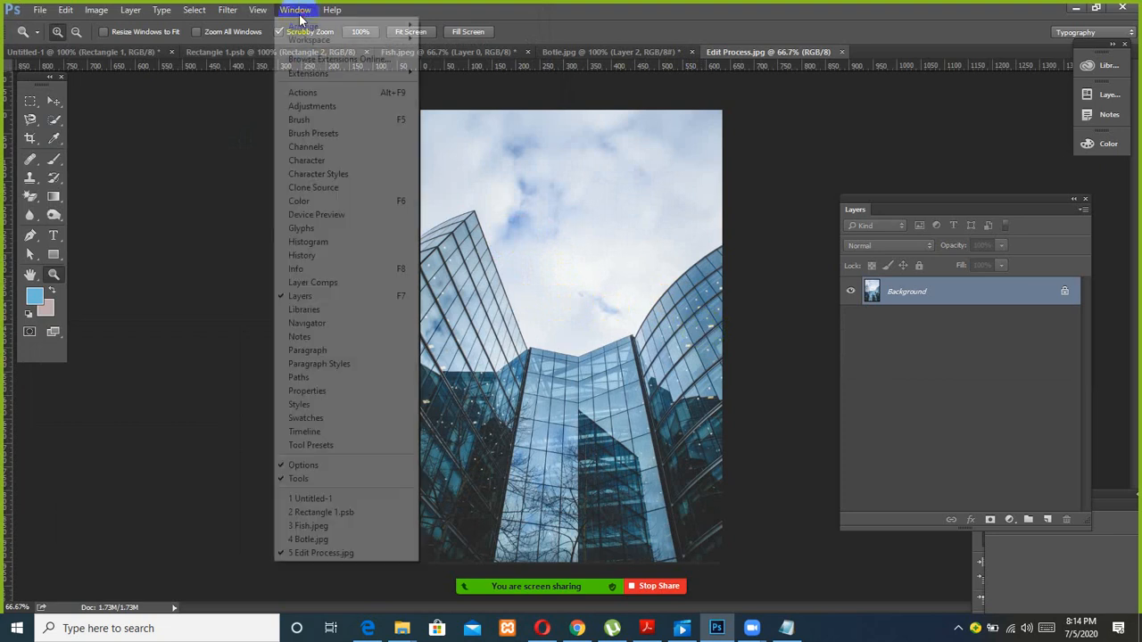
left_click(323, 106)
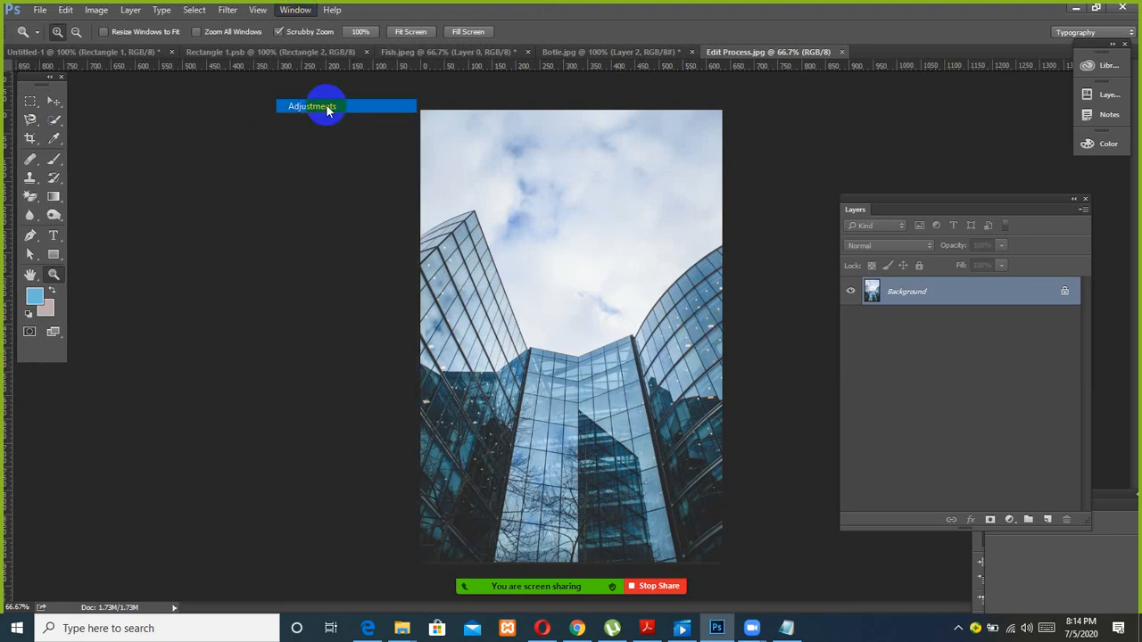
left_click_drag(724, 84, 447, 153)
left_click_drag(377, 167, 170, 384)
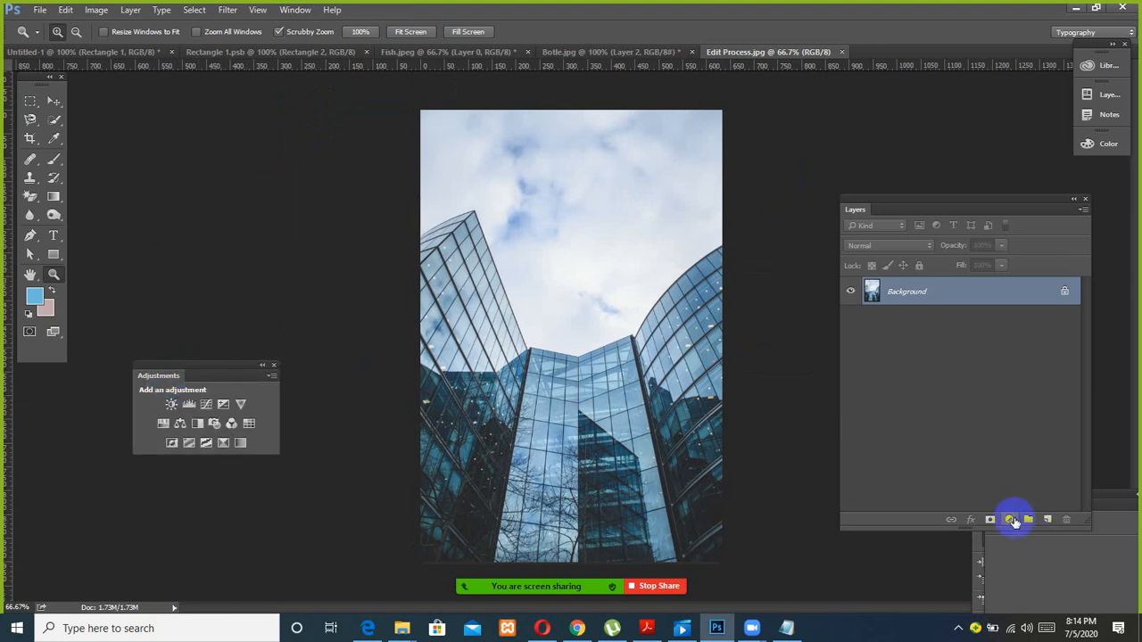
Step: Move the Layers panel clear of the Properties panel, with the image magnified to 100% and the Move tool active
left_click(1010, 520)
left_click(1009, 508)
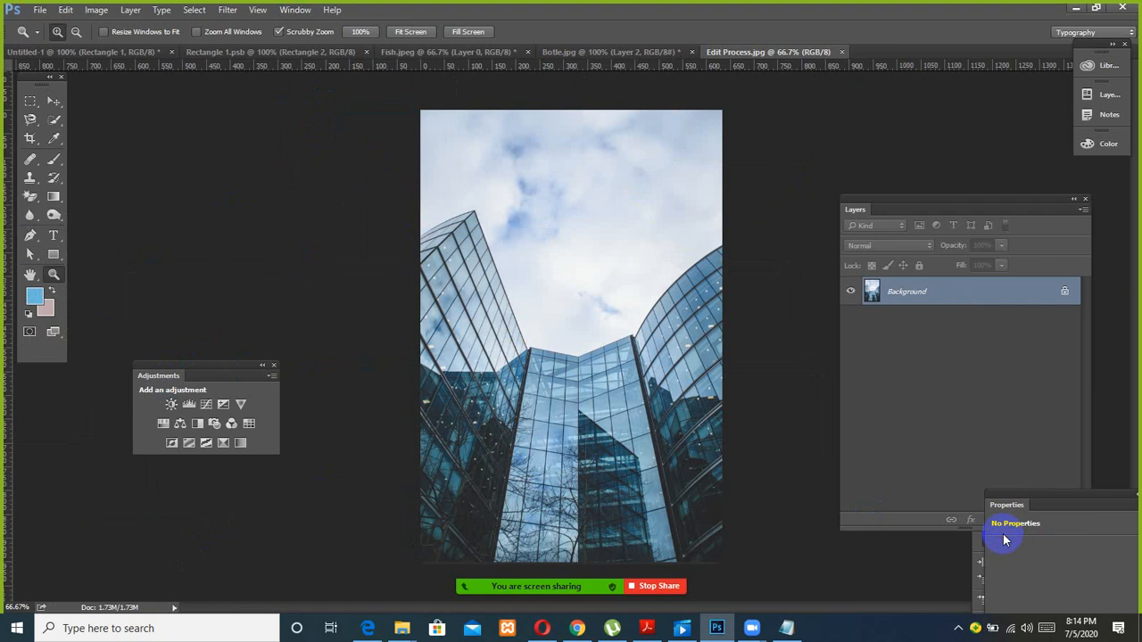
left_click(816, 484)
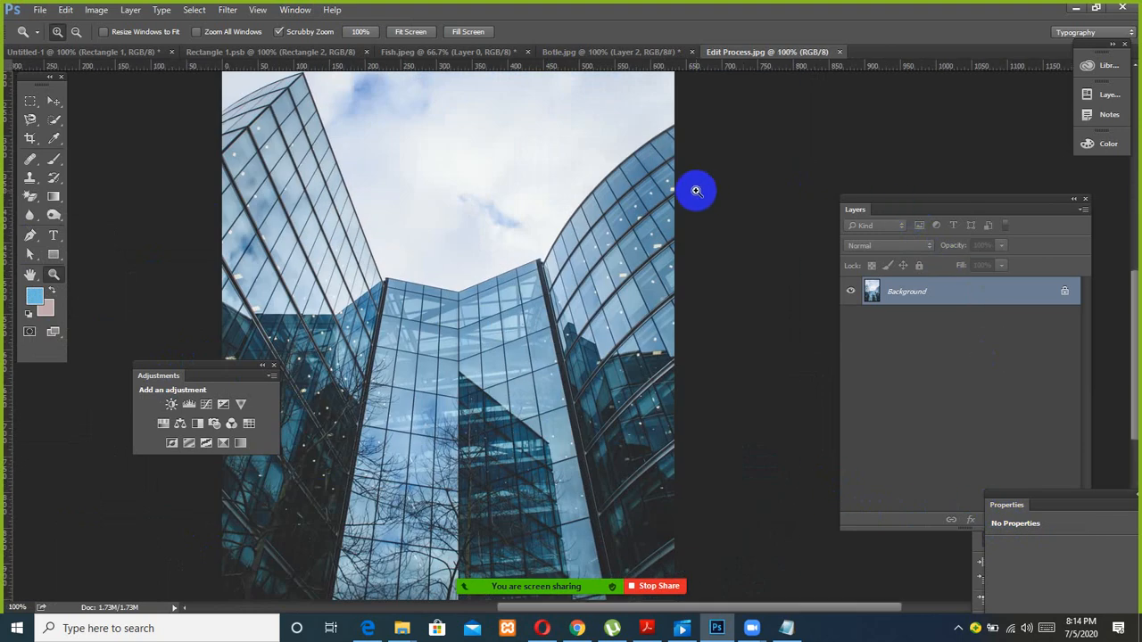
left_click(55, 101)
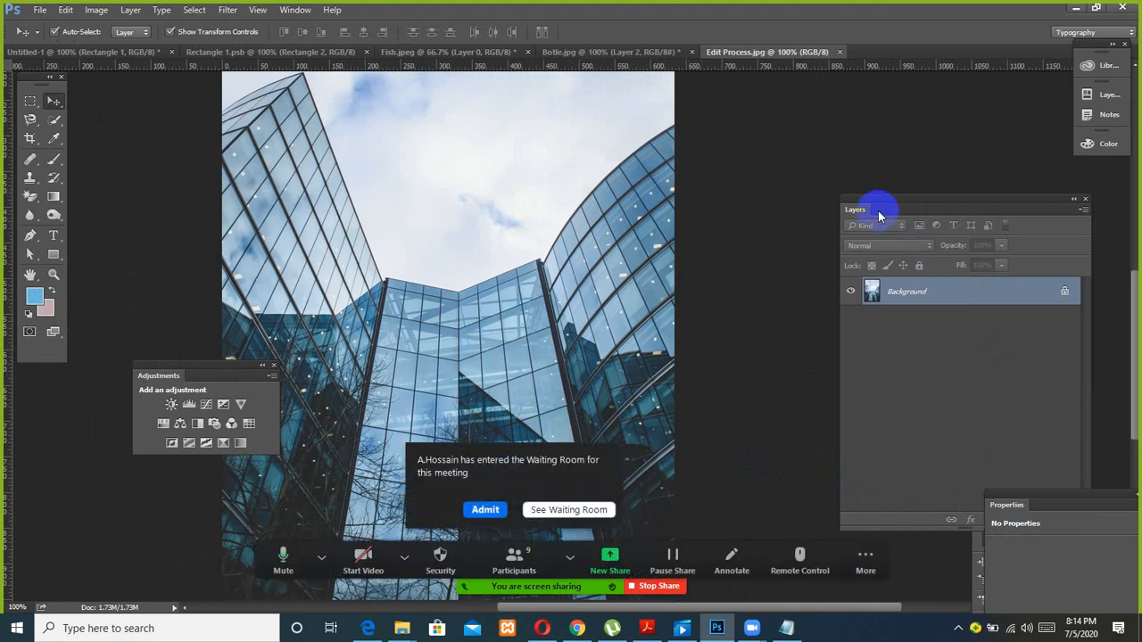
left_click(485, 509)
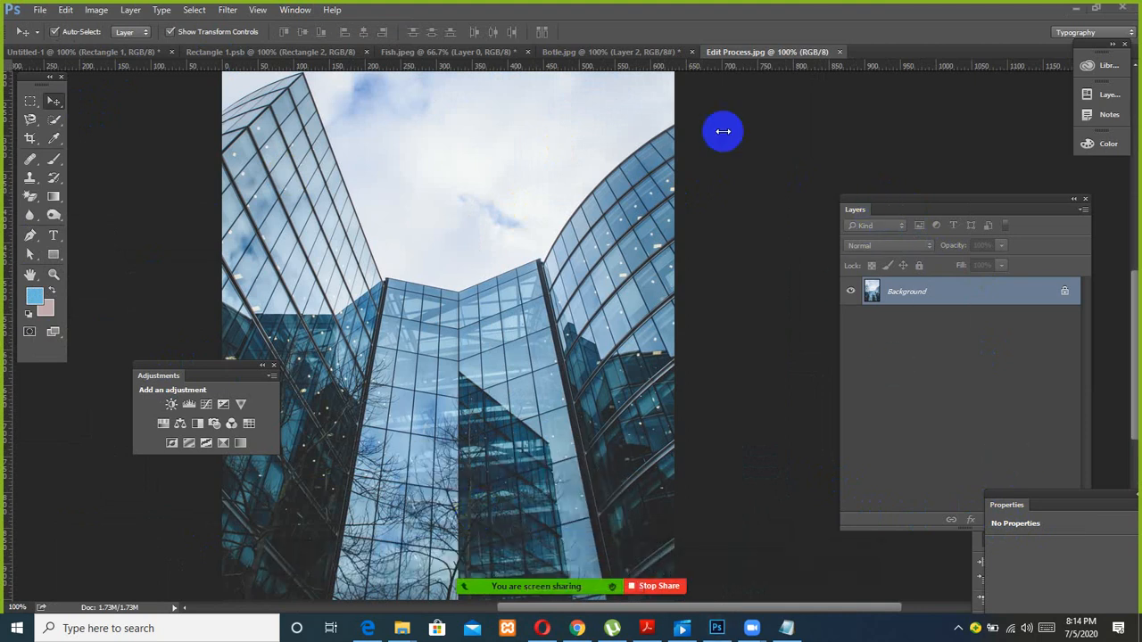
left_click_drag(874, 199, 819, 145)
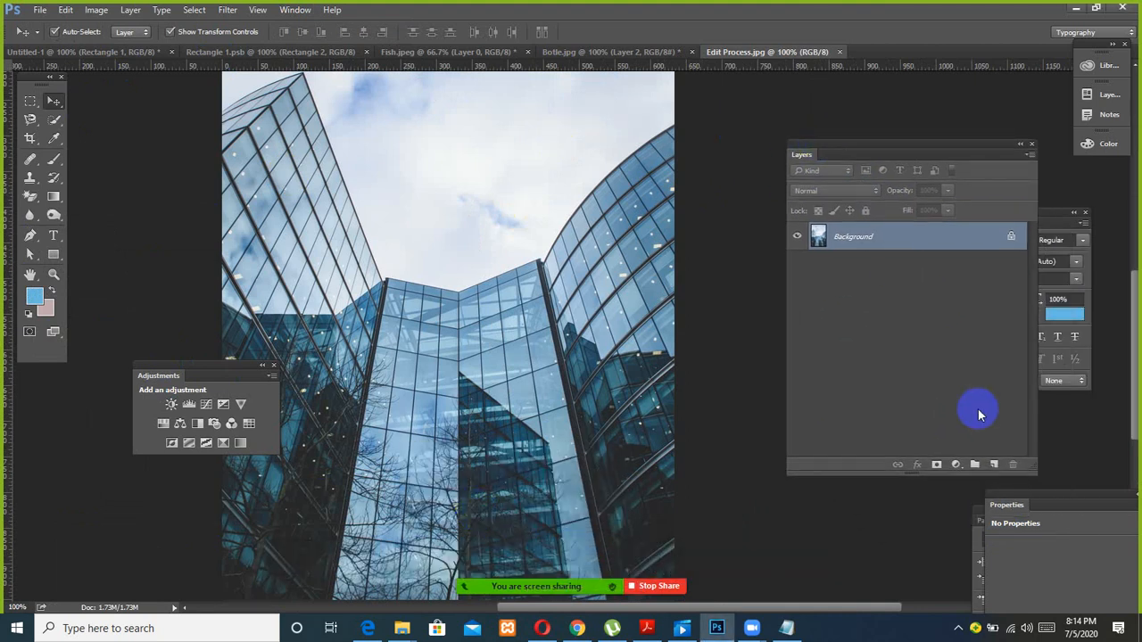
Step: Look through the available fill and adjustment layer types and the list of panels that can be shown
left_click(957, 464)
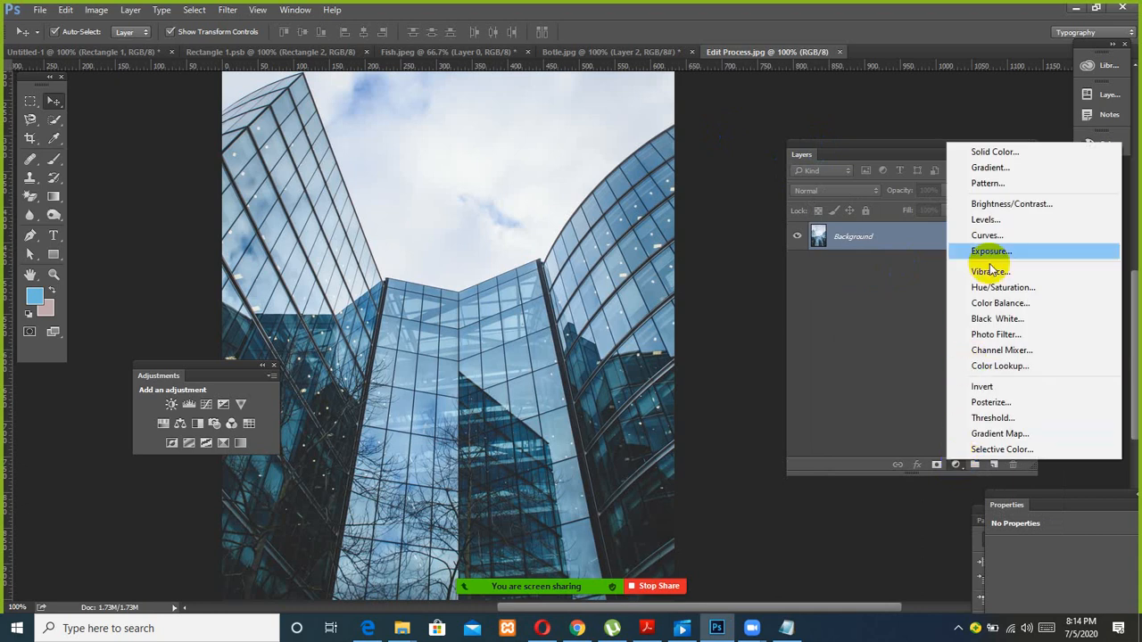
left_click(953, 466)
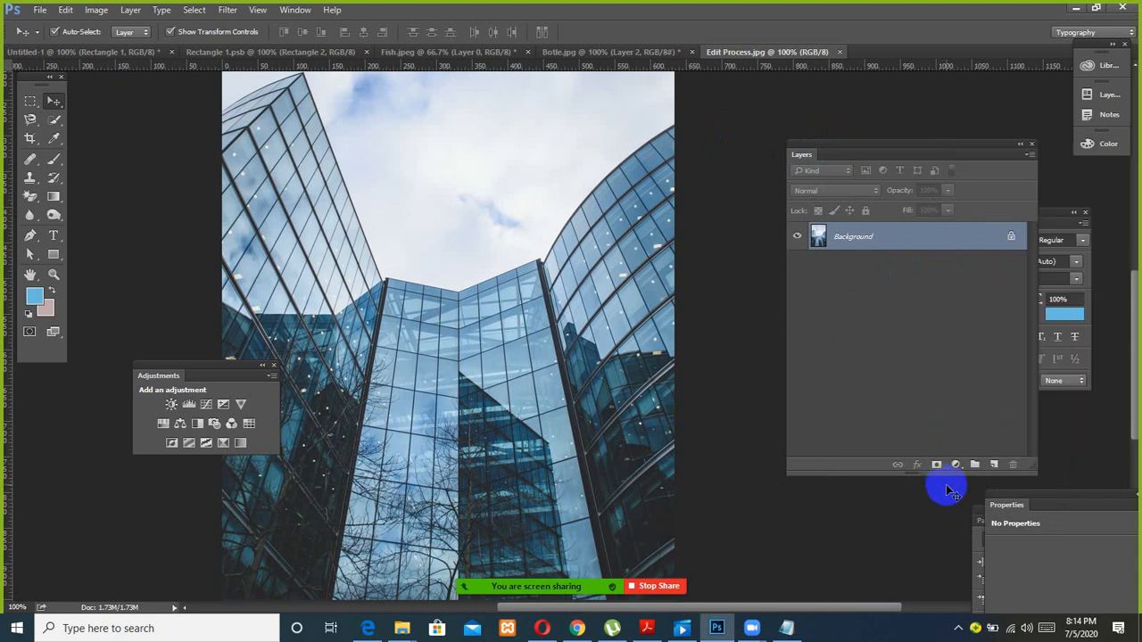
left_click(953, 466)
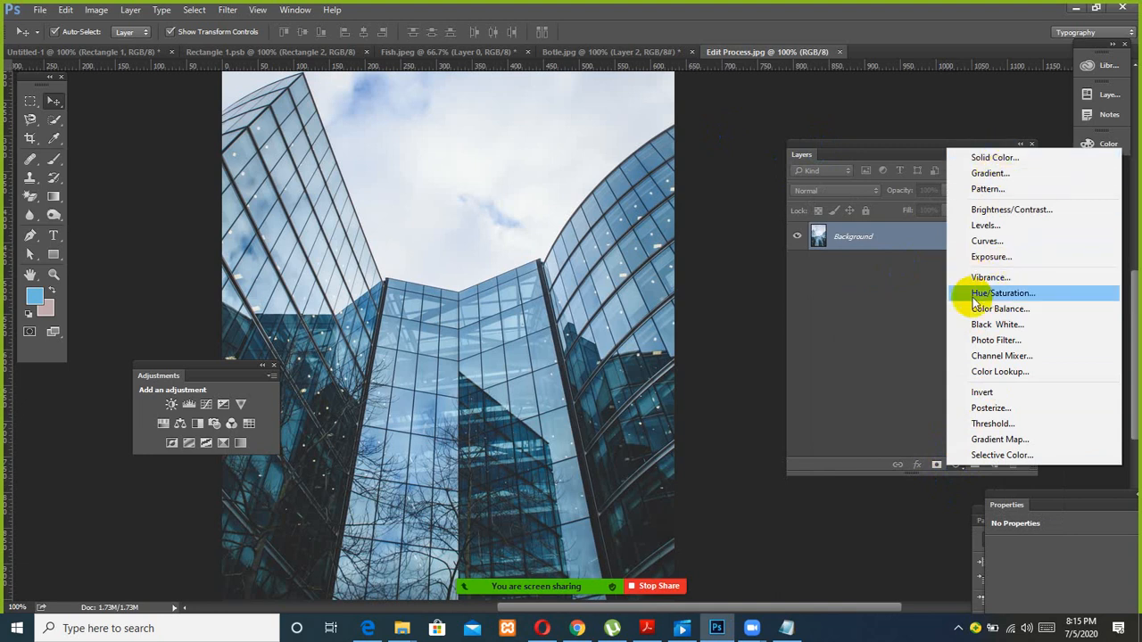
left_click(772, 318)
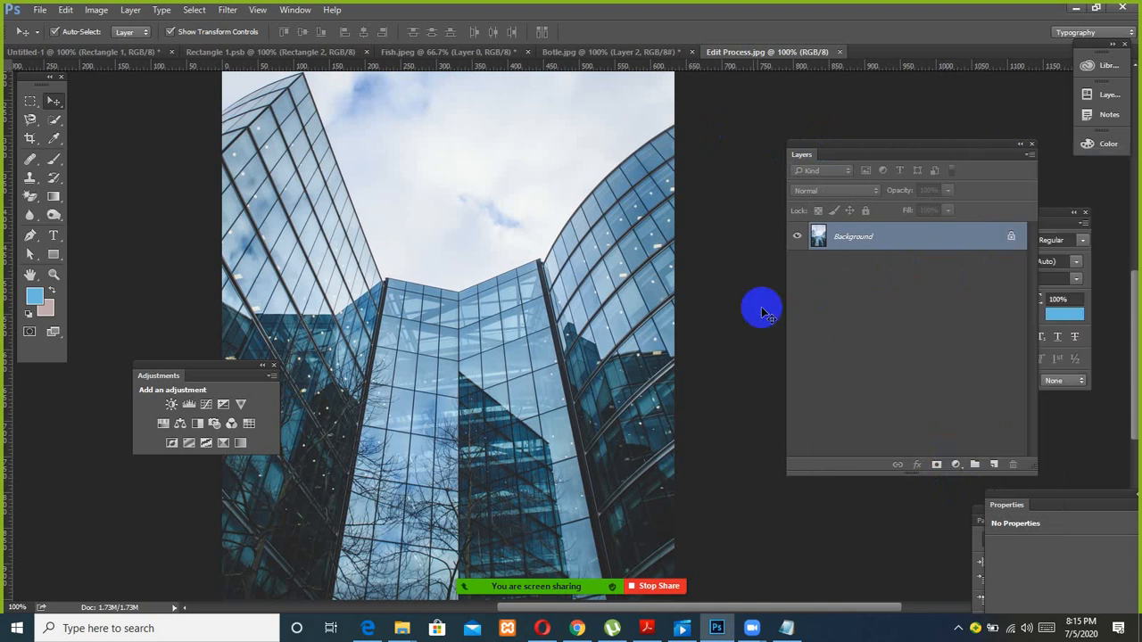
left_click(294, 10)
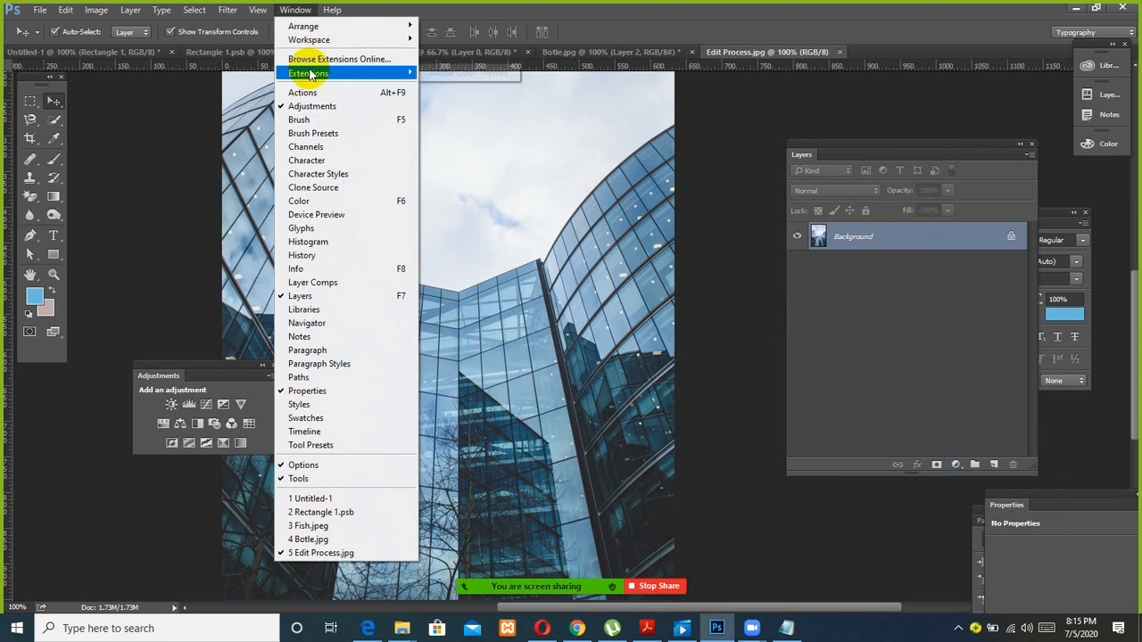
left_click(294, 9)
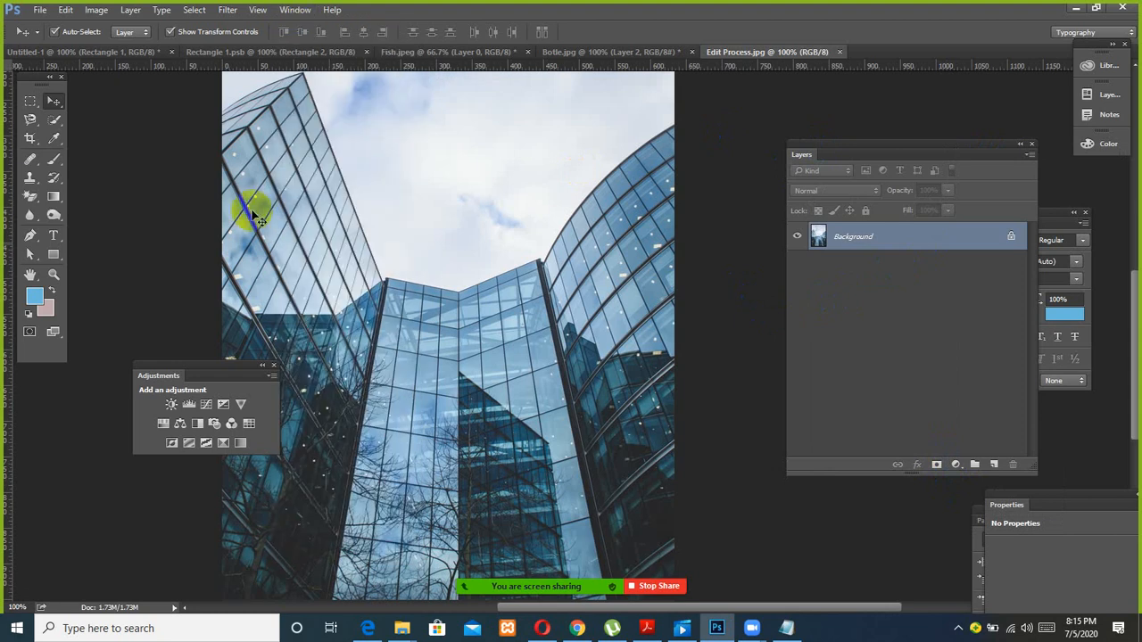
Step: Add a Brightness/Contrast adjustment layer above the Background and bring its properties fully into view, closing the Paragraph panel
left_click_drag(186, 362, 232, 416)
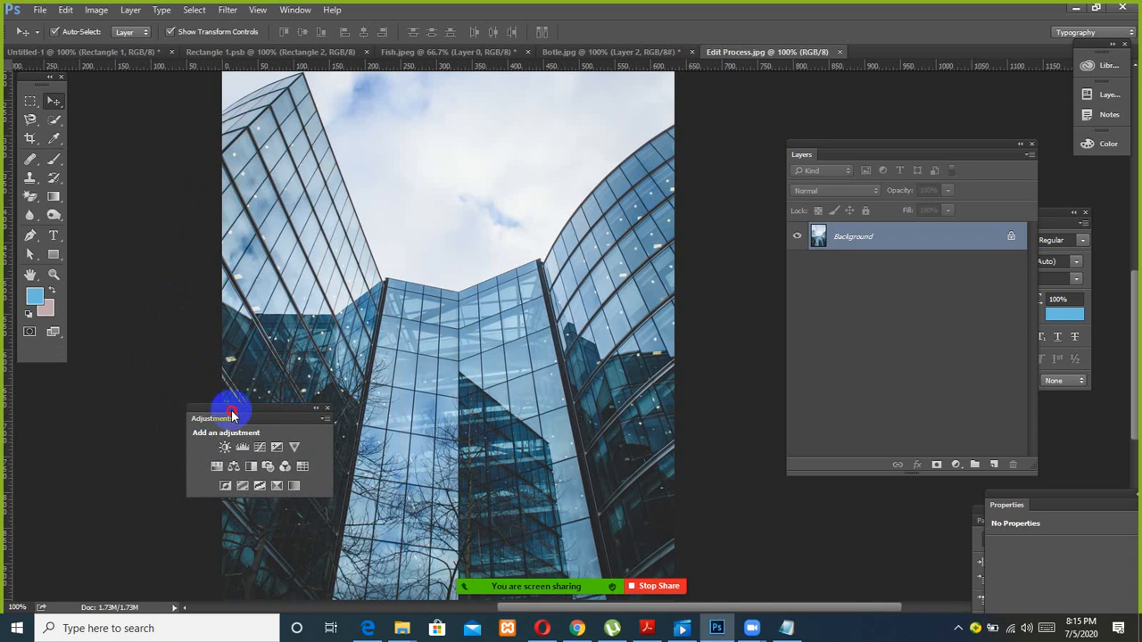
left_click_drag(232, 416, 177, 416)
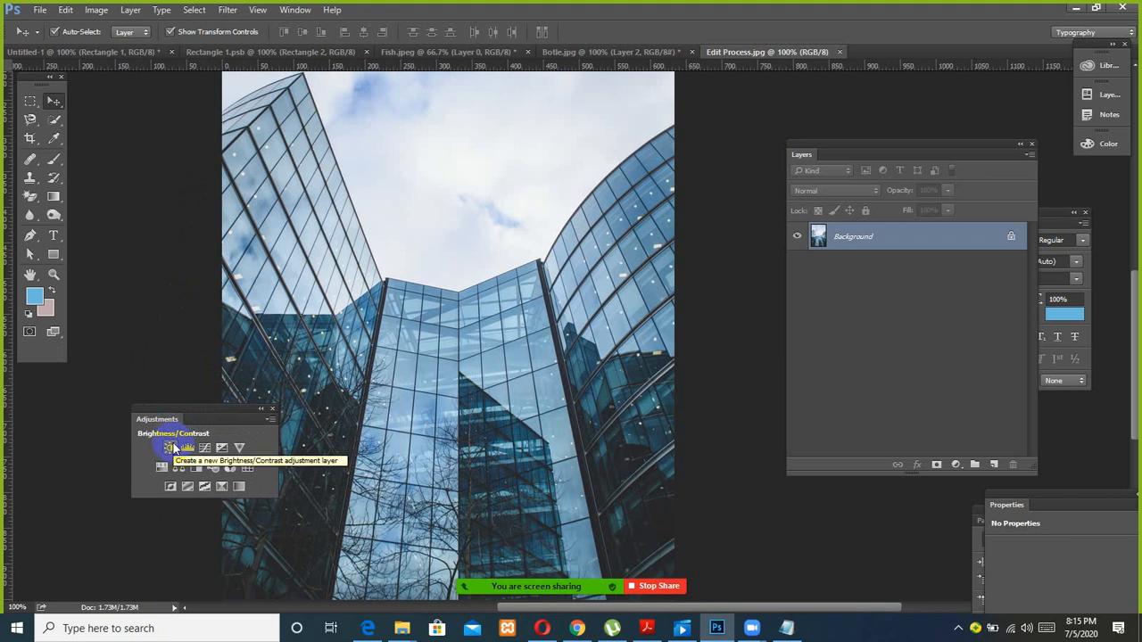
left_click(173, 448)
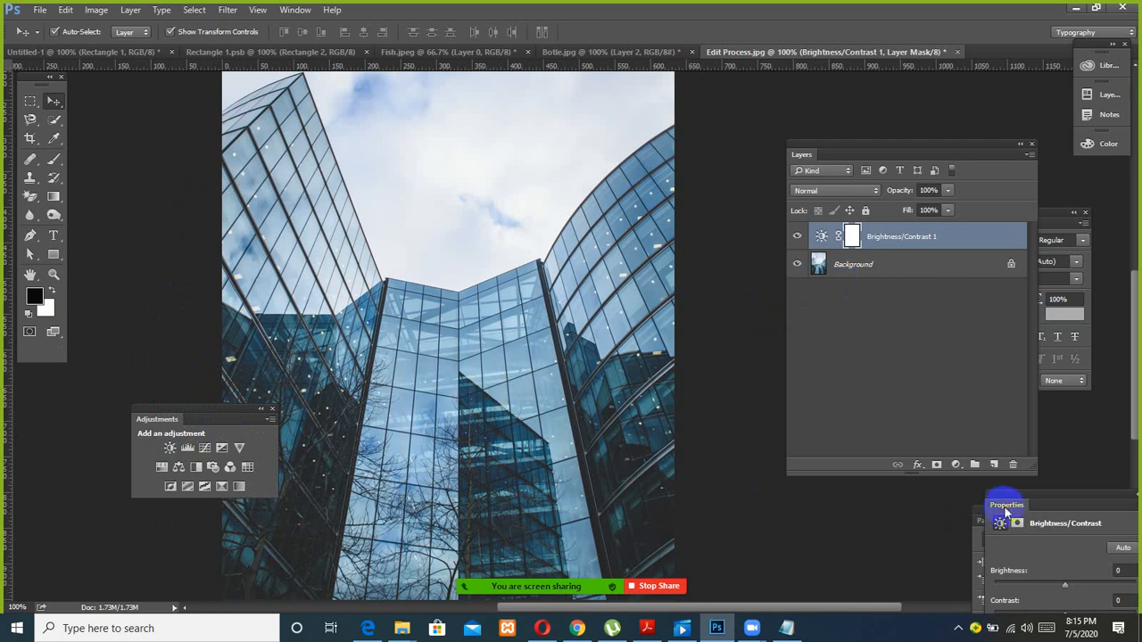
left_click_drag(1008, 500, 780, 348)
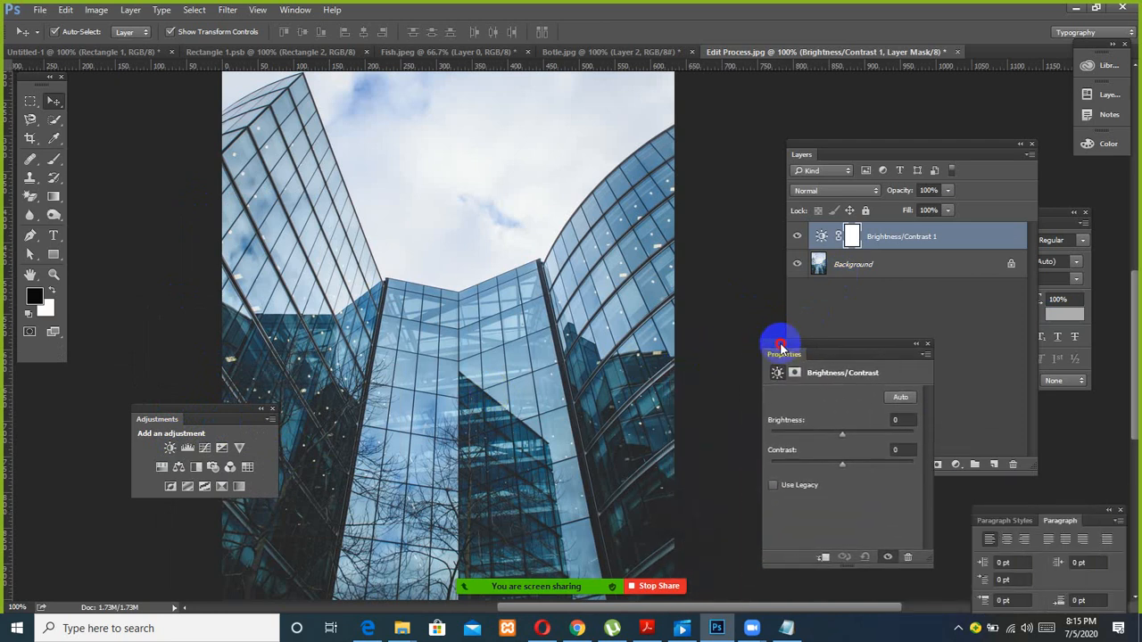
left_click(1121, 511)
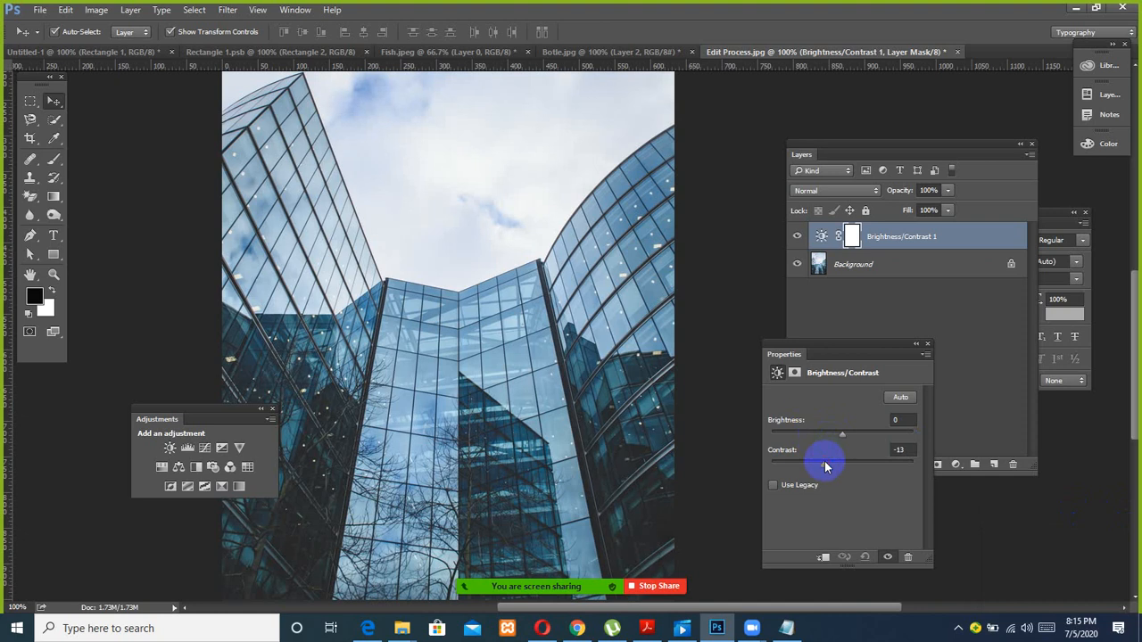
Step: Set the Brightness/Contrast layer's brightness to 71 and contrast to -42
left_click_drag(825, 465, 878, 435)
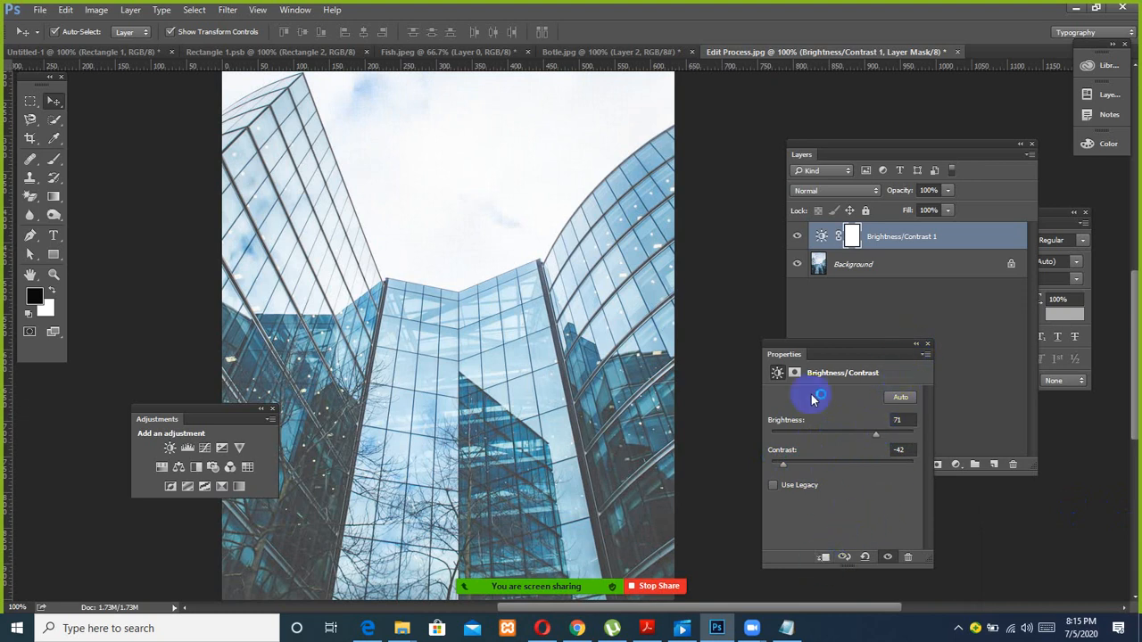
left_click_drag(789, 345, 754, 325)
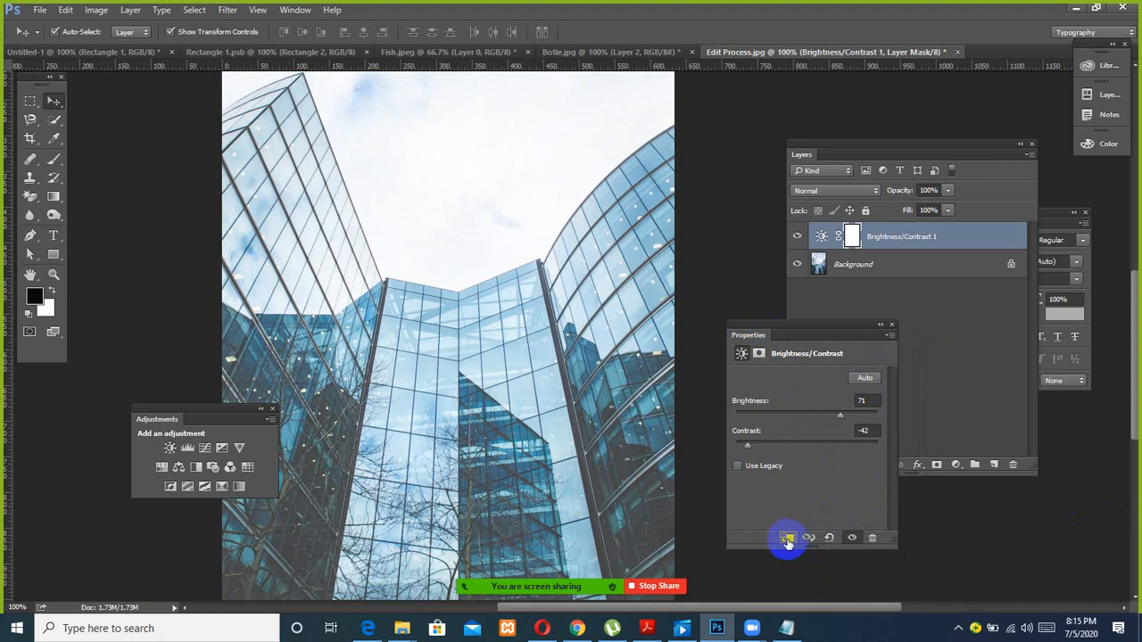
mouse_move(753, 336)
left_mouse_down()
mouse_move(607, 283)
mouse_move(522, 288)
mouse_move(542, 258)
mouse_move(752, 324)
left_mouse_up()
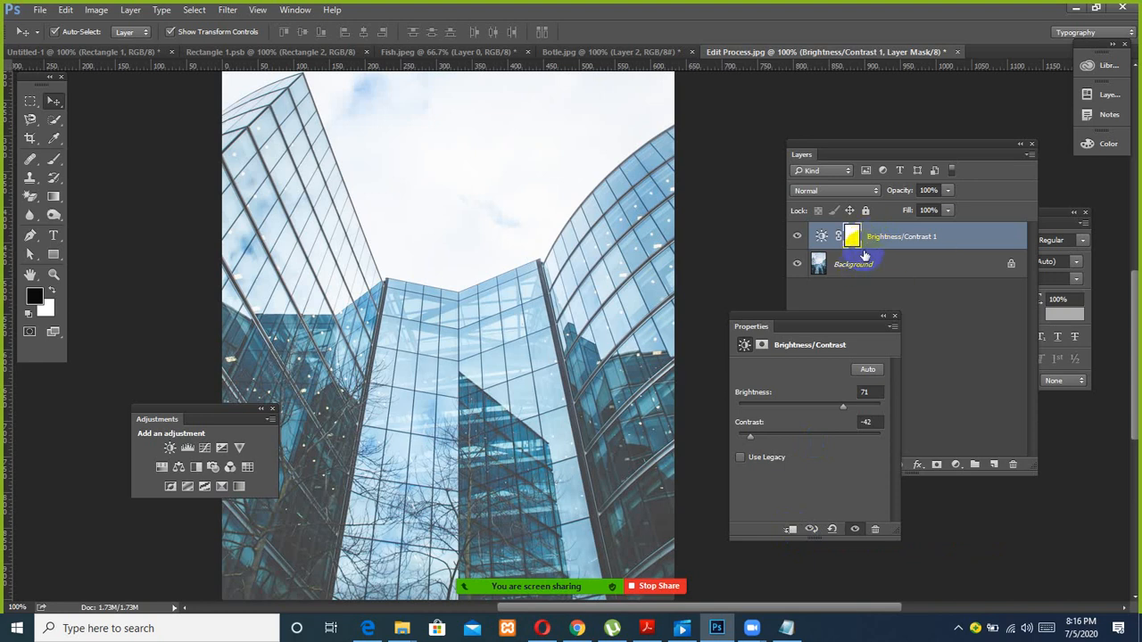
Step: Clip the Brightness/Contrast layer to the Background and set its brightness to 95 and contrast to -1
left_click(791, 531)
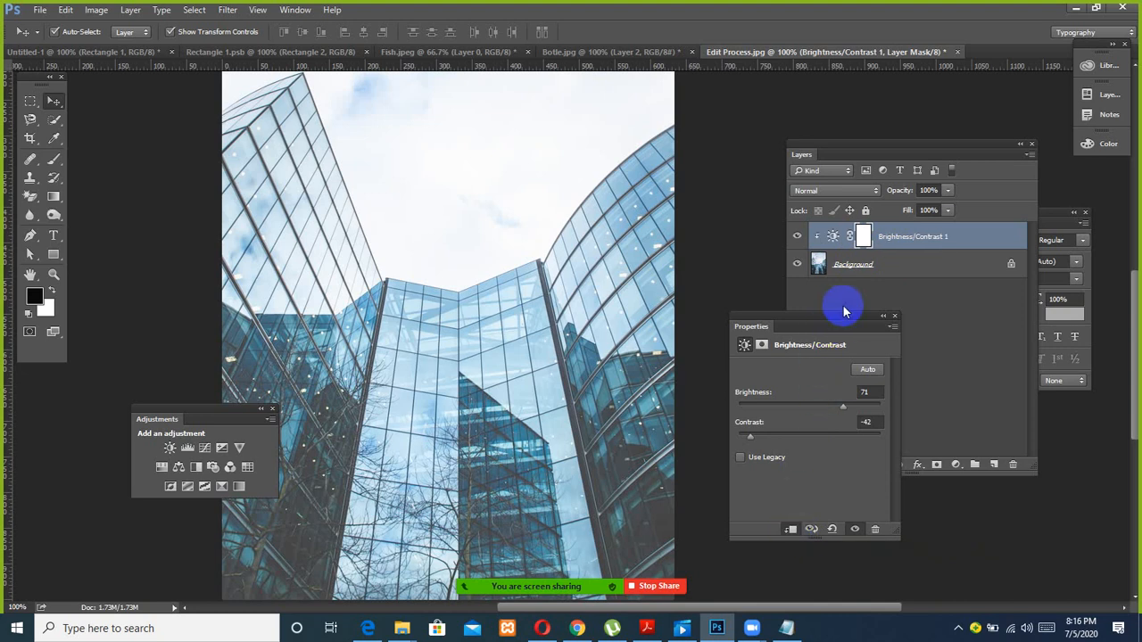
left_click(792, 407)
left_click_drag(798, 411, 829, 407)
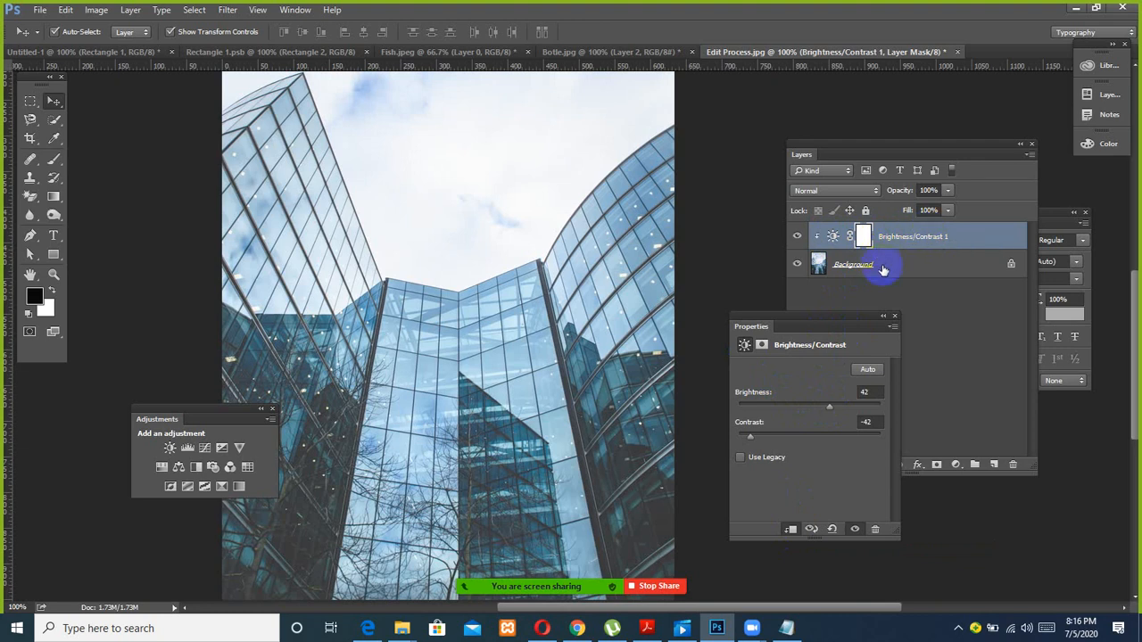
left_click_drag(791, 438, 857, 409)
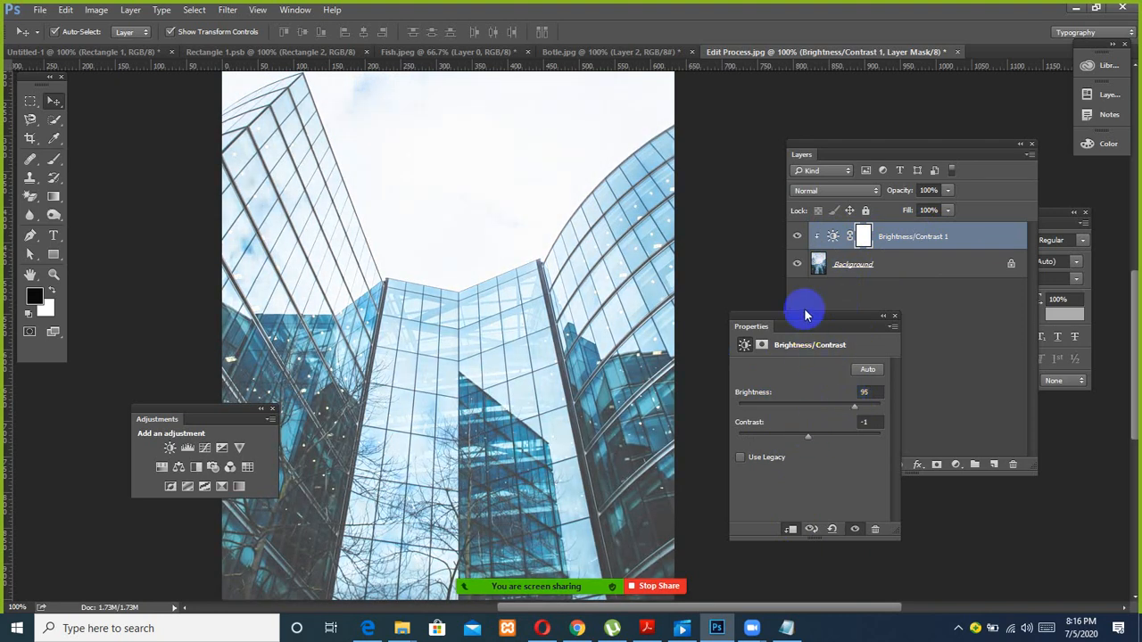
Step: Compare the building image with the Brightness/Contrast layer hidden and shown, admitting the waiting meeting participants meanwhile
left_click_drag(825, 323, 998, 379)
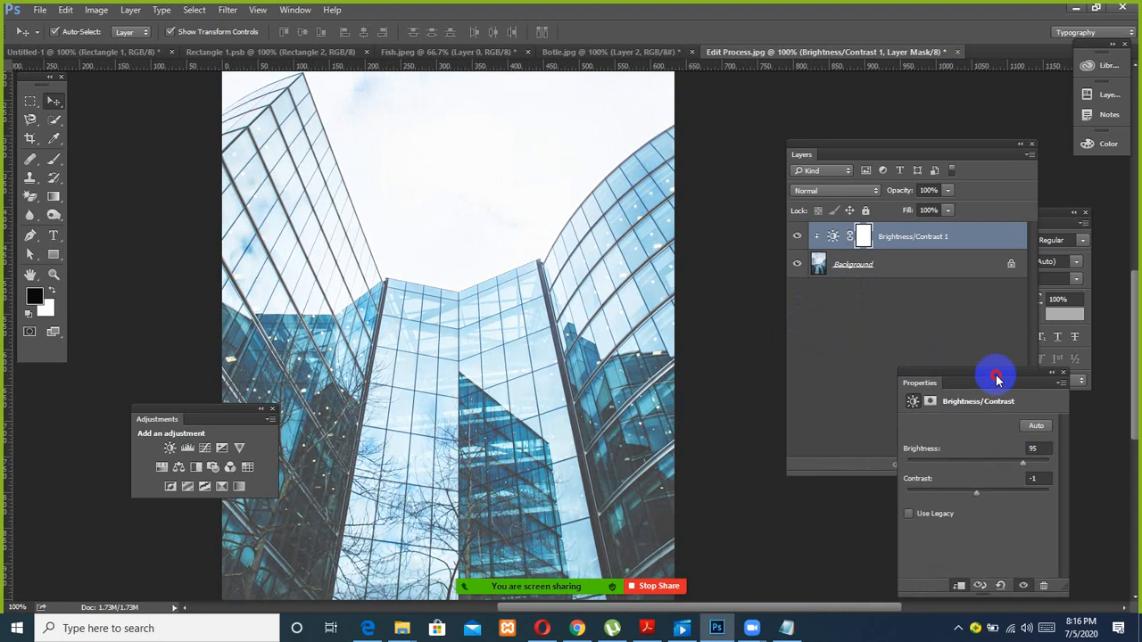
left_click(797, 239)
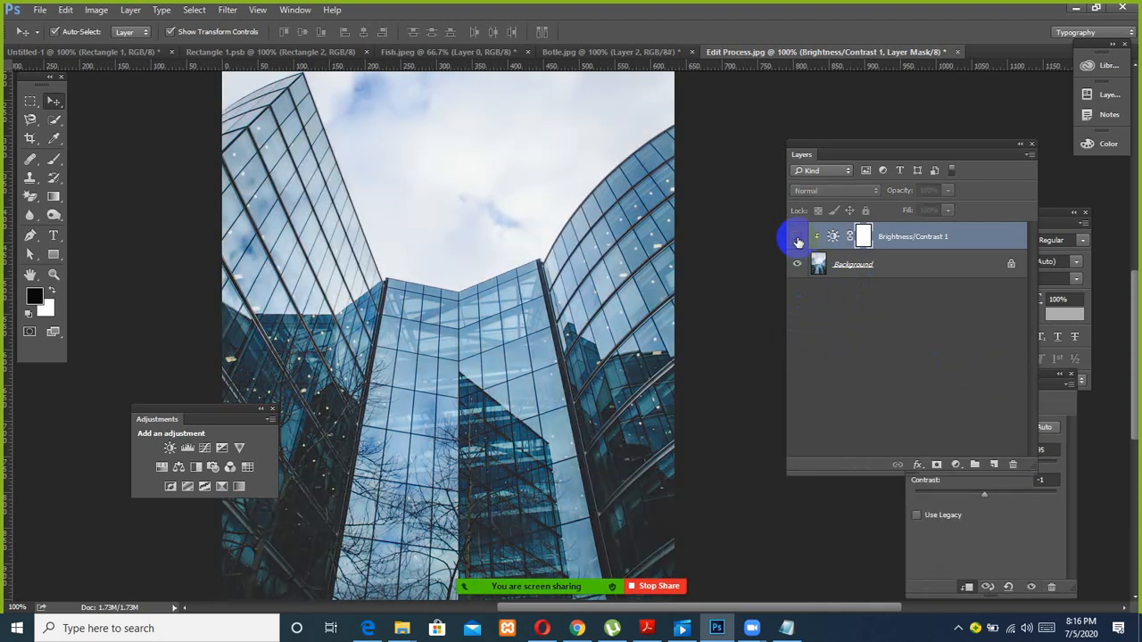
left_click(797, 238)
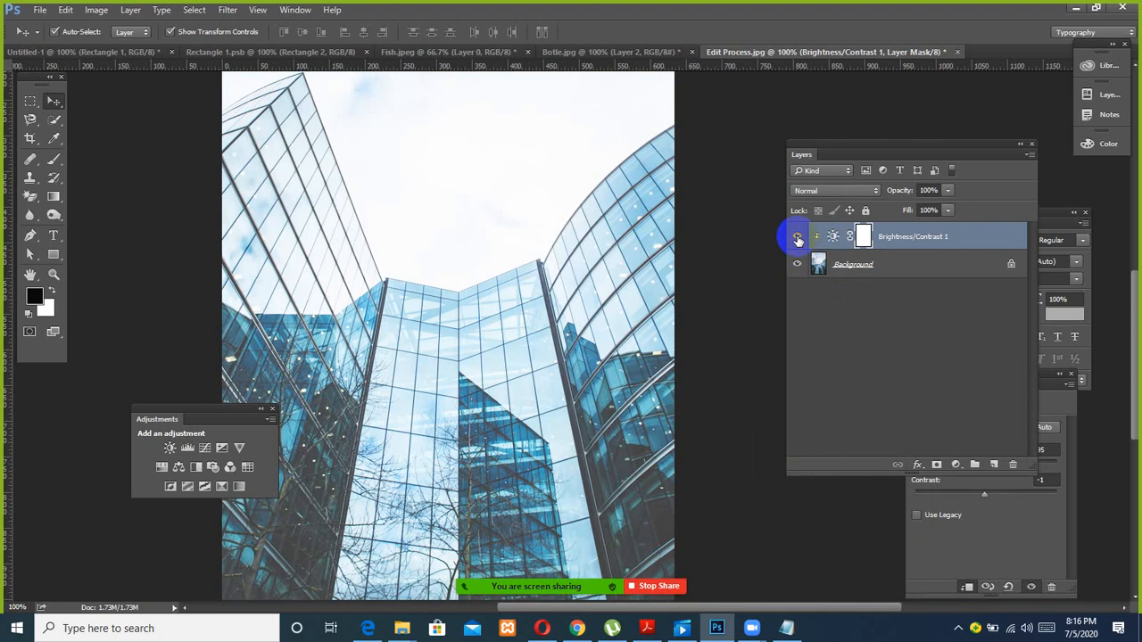
left_click(798, 238)
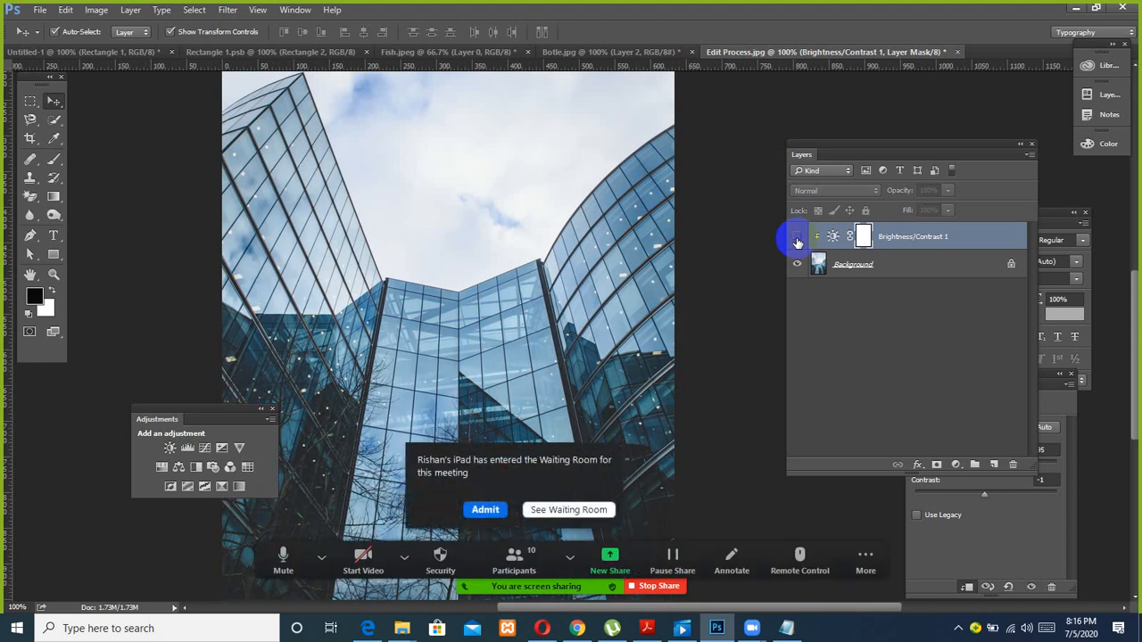
left_click(485, 509)
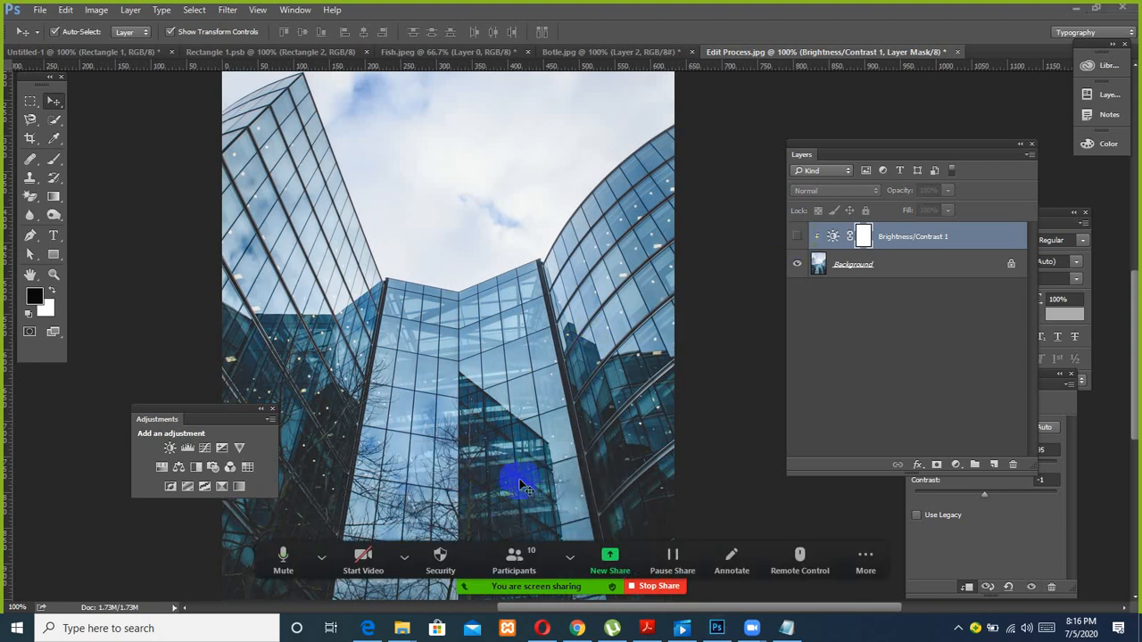
left_click(798, 238)
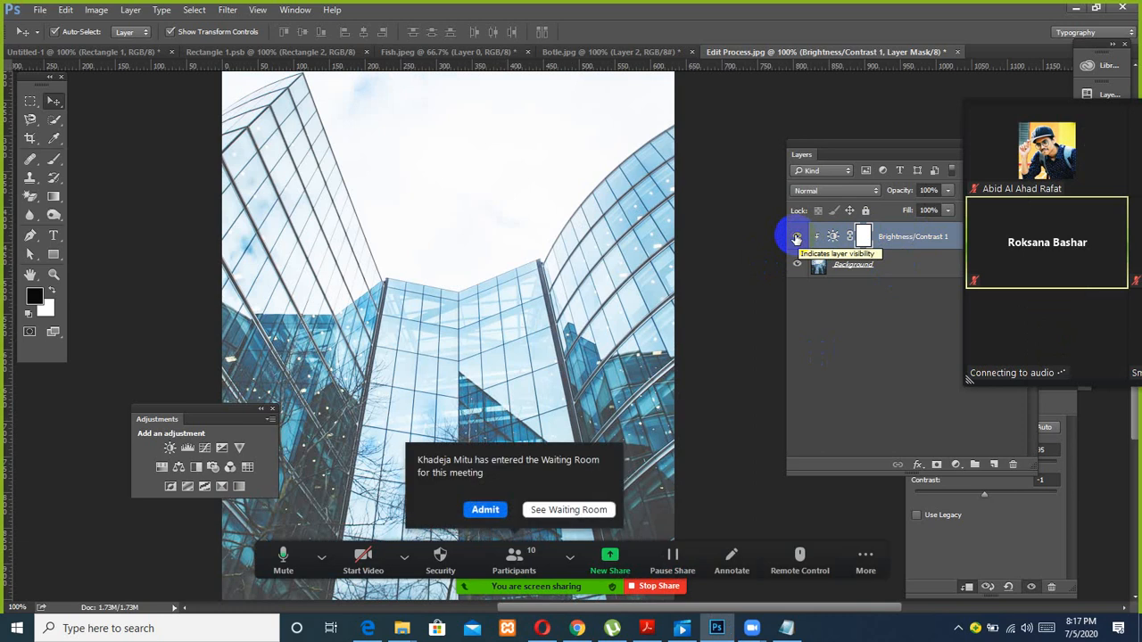
left_click(483, 517)
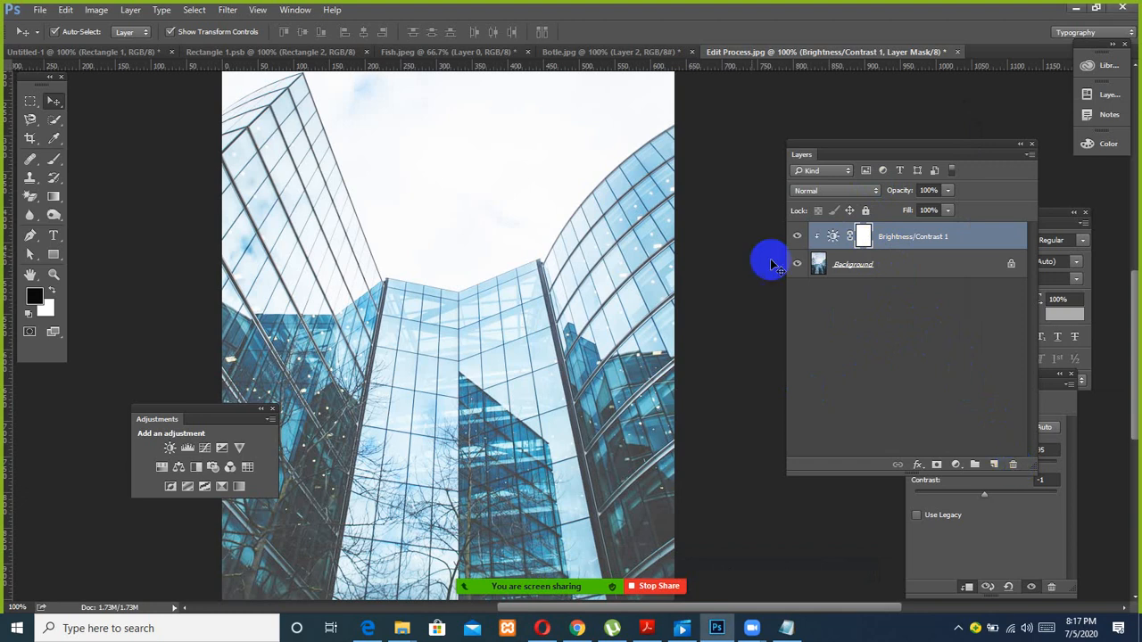
Step: Delete the Brightness/Contrast adjustment layer so only the Background remains
left_click(940, 237)
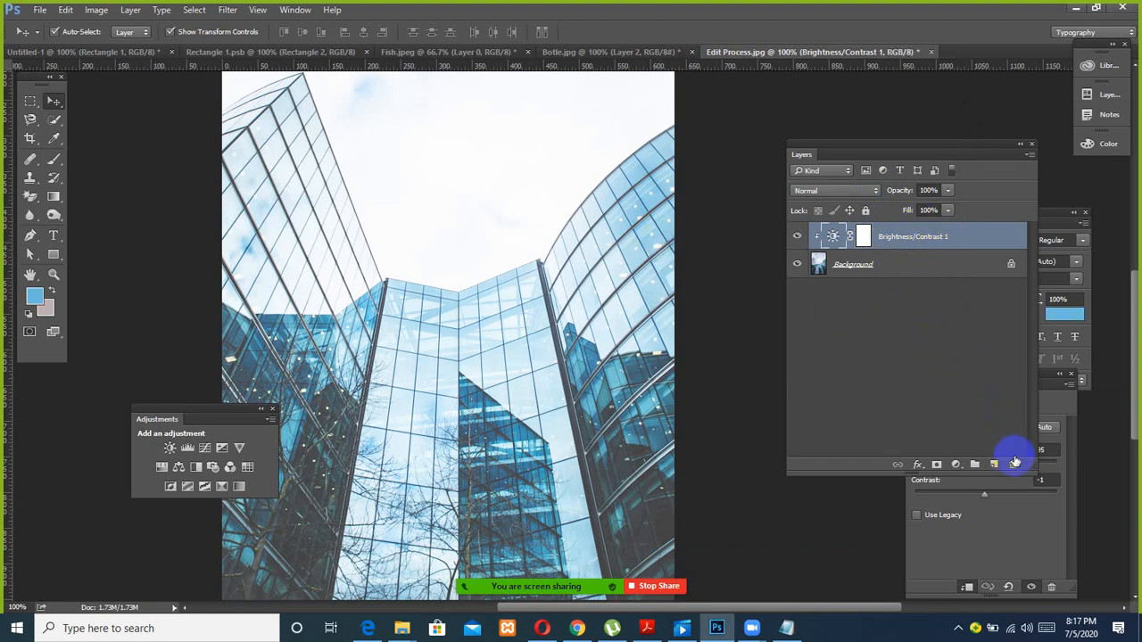
left_click(1013, 465)
left_click(514, 245)
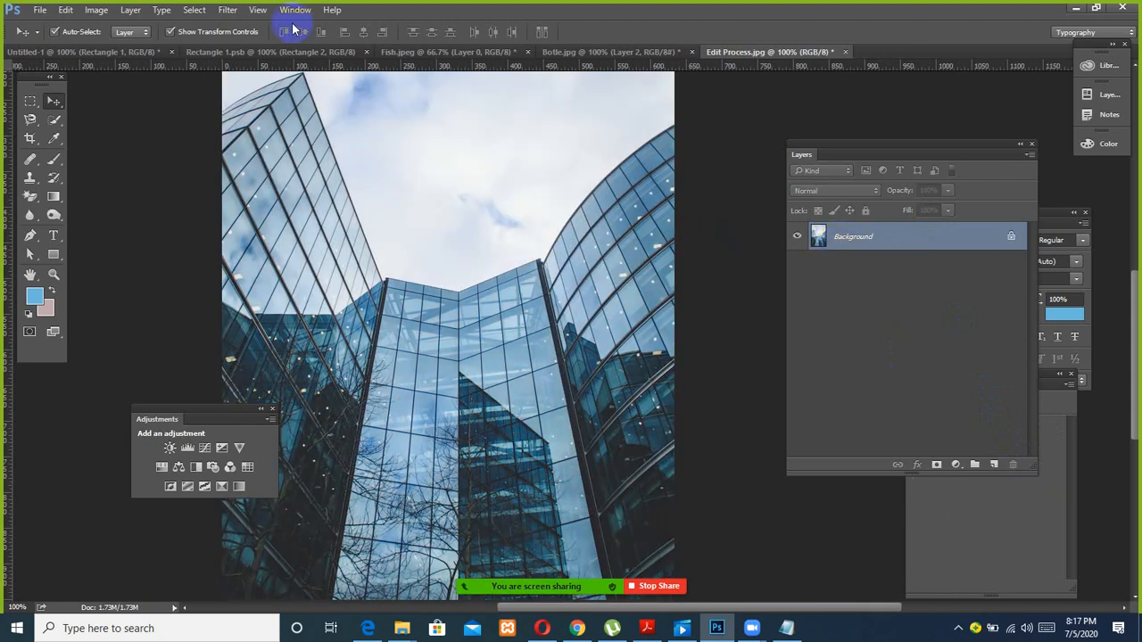
Step: Unlock the Background as a regular layer named Layer 0 and convert it to a smart object
left_click(227, 11)
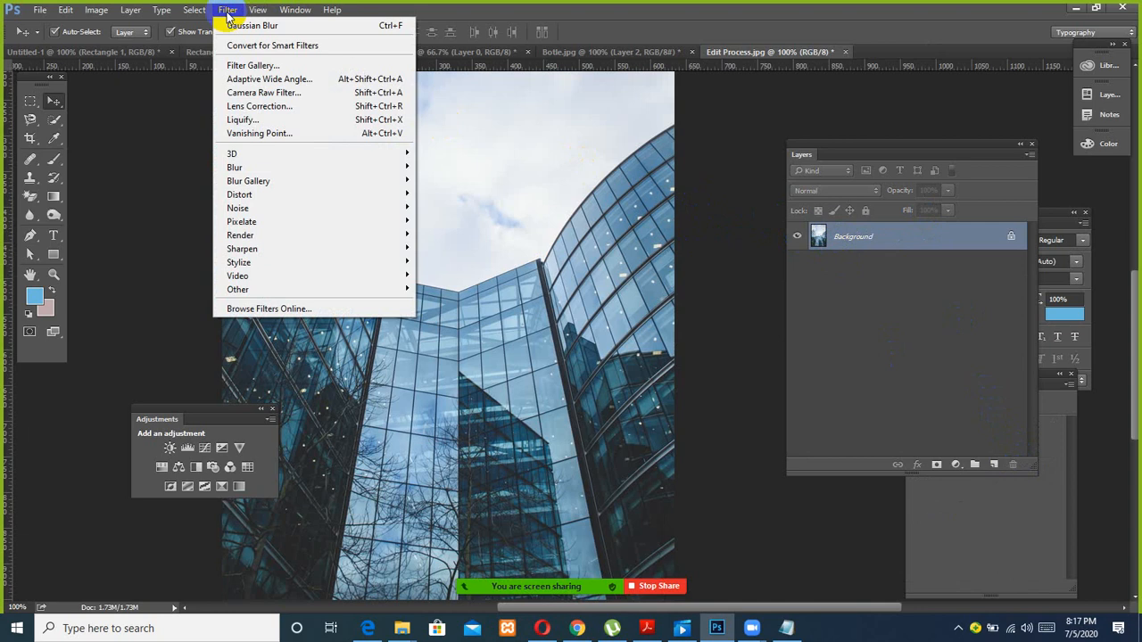
left_click(227, 12)
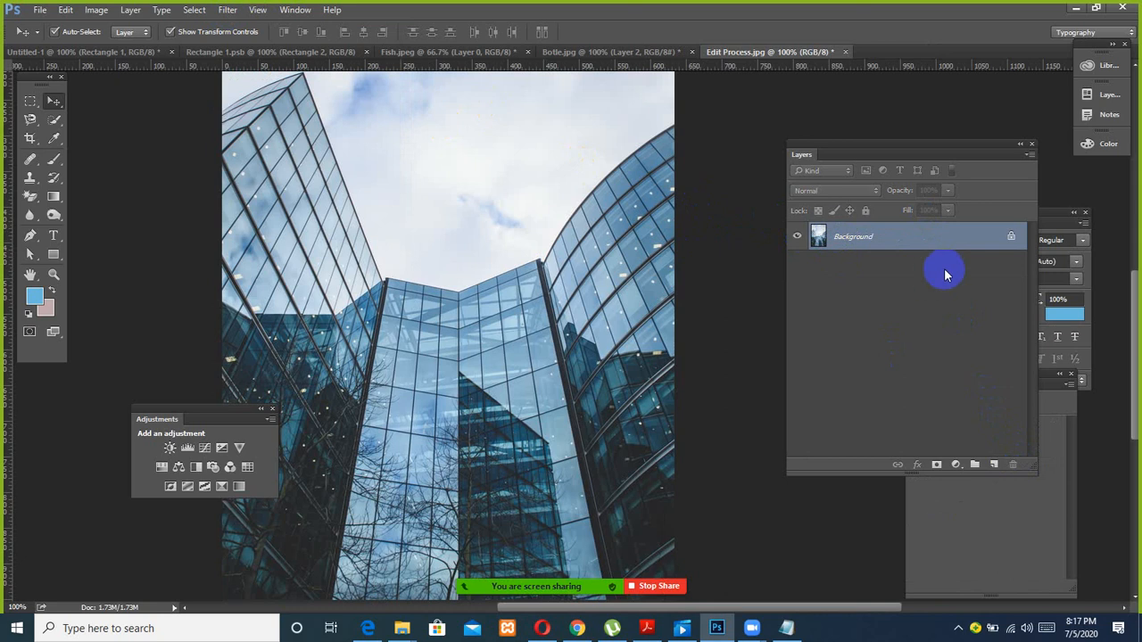
double_click(941, 243)
left_click(585, 201)
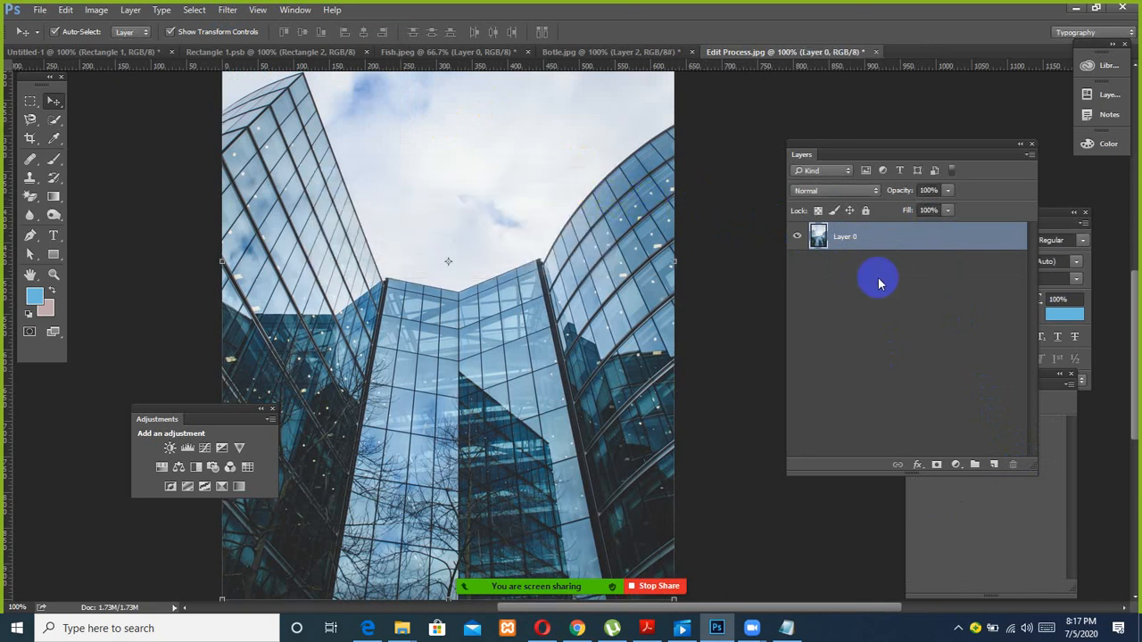
right_click(886, 237)
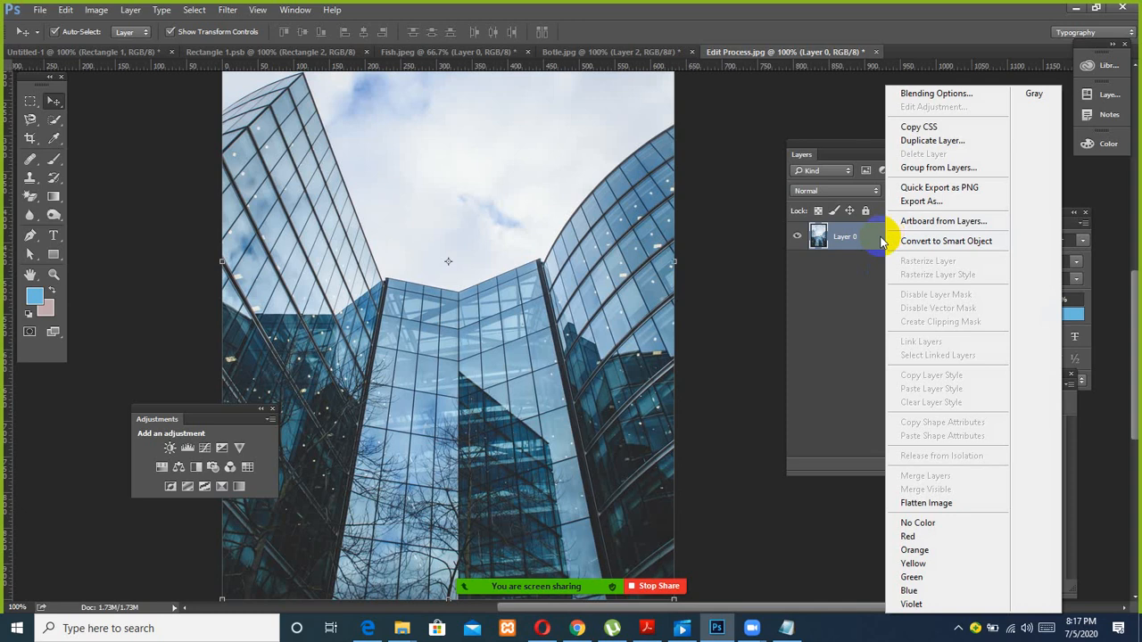
left_click(937, 241)
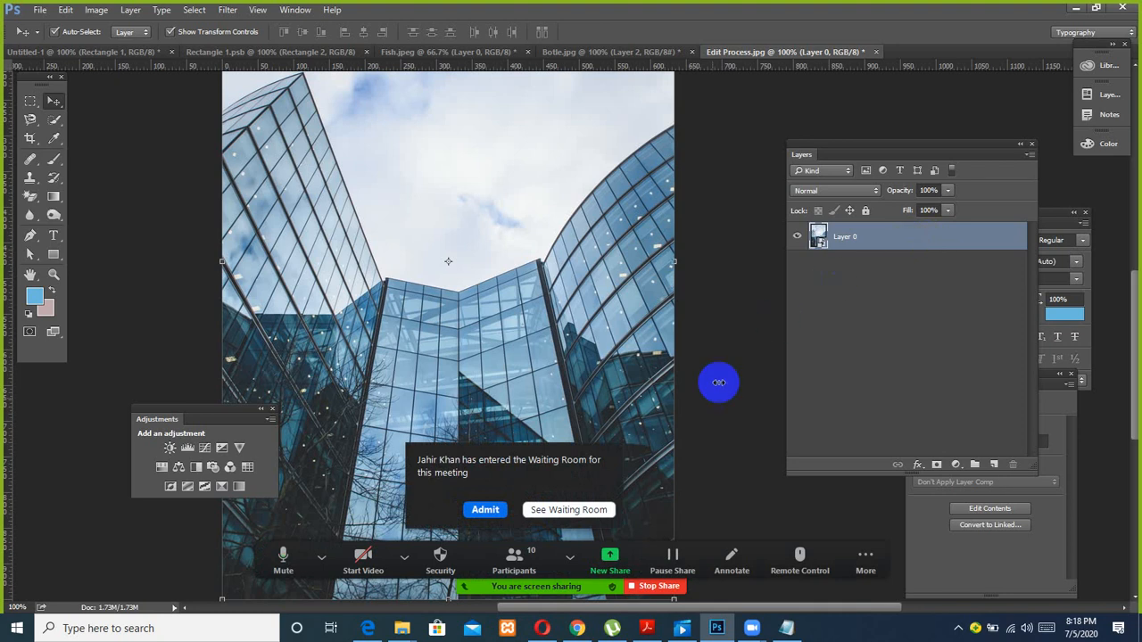
Step: Admit the waiting meeting participant and review the smart object commands available for Layer 0
left_click(485, 509)
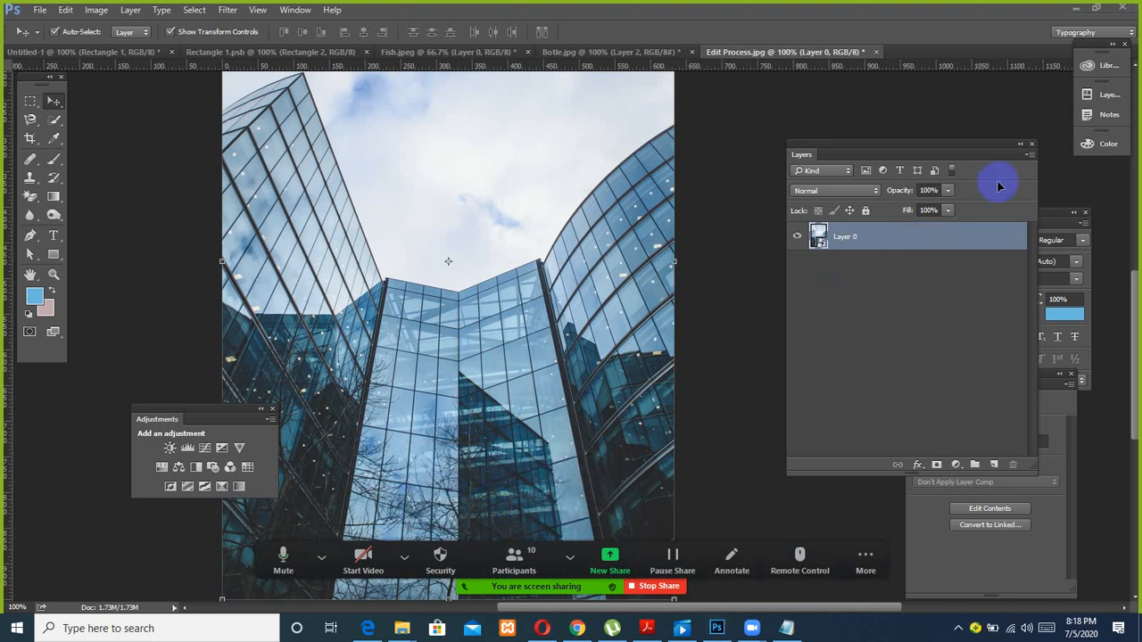
right_click(862, 241)
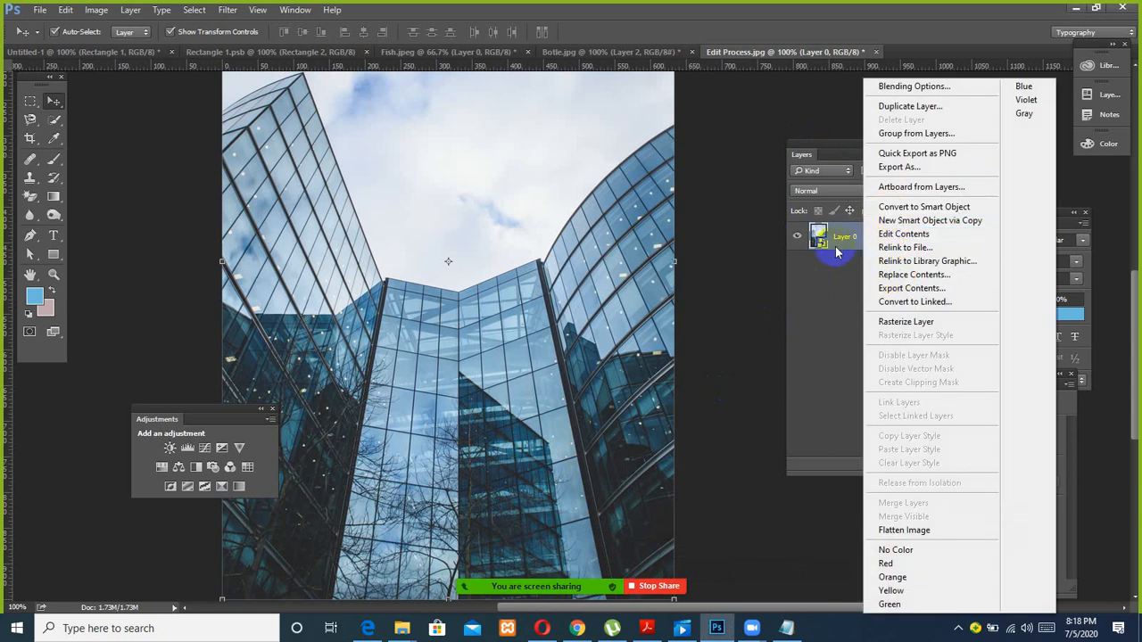
left_click(776, 259)
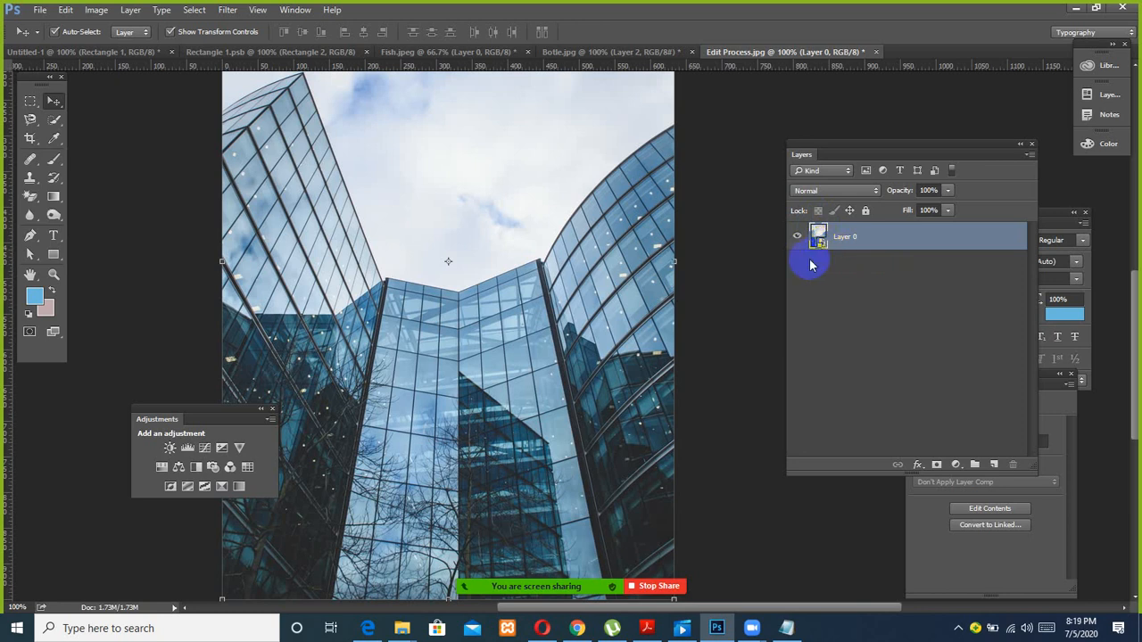
Step: Apply a Gaussian Blur smart filter with a 2.1 pixel radius to Layer 0
left_click(235, 14)
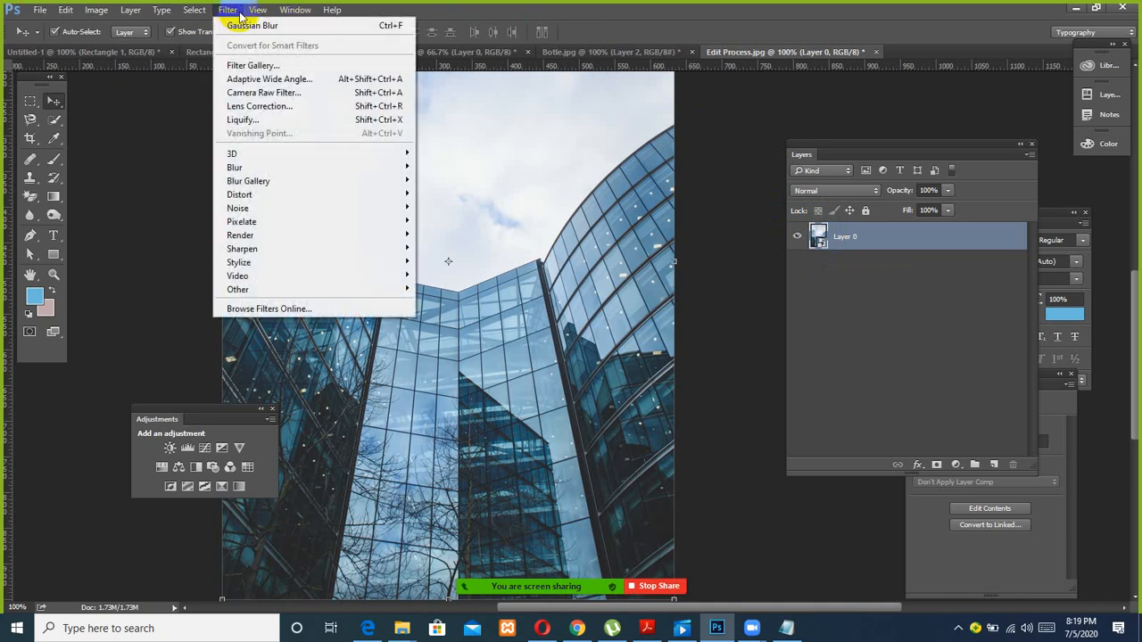
left_click(249, 158)
mouse_move(240, 167)
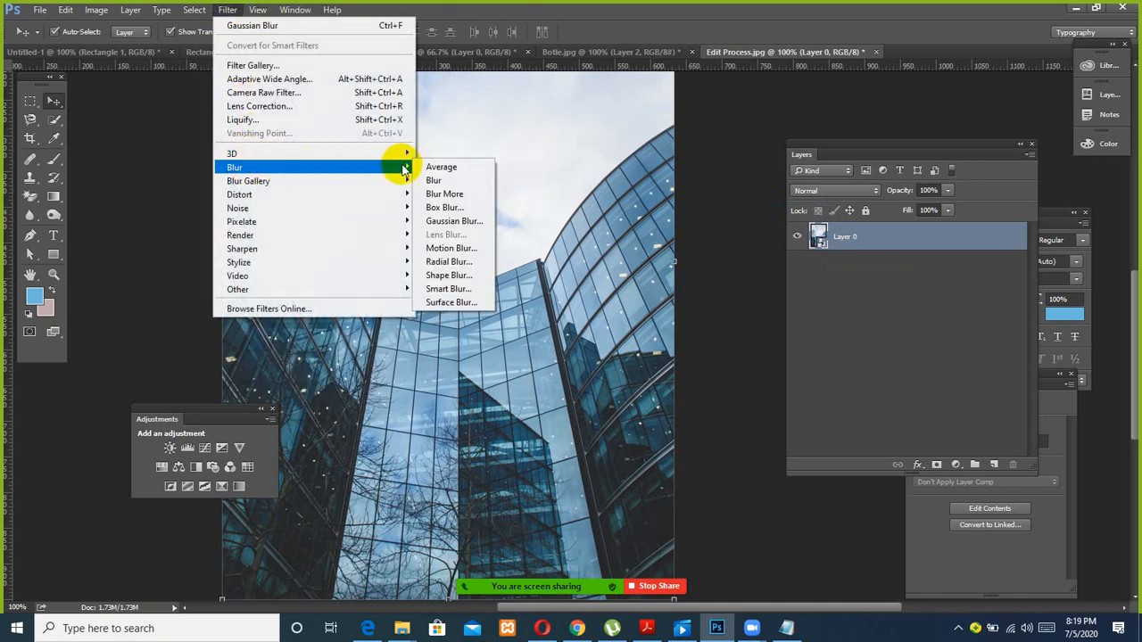
left_click(448, 224)
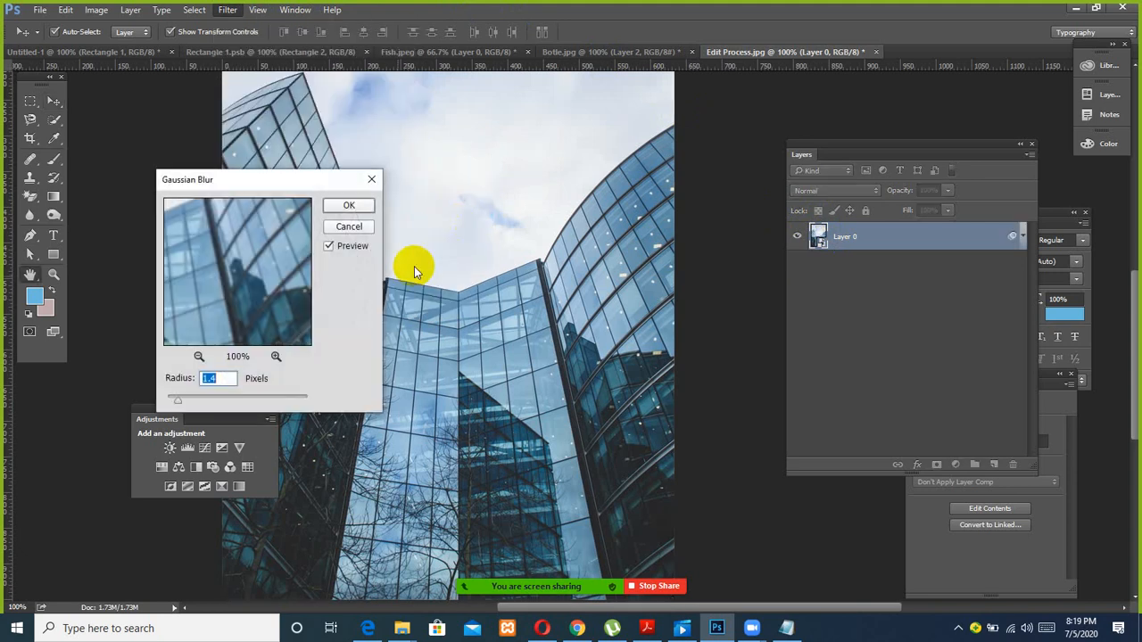
left_click_drag(201, 403, 182, 398)
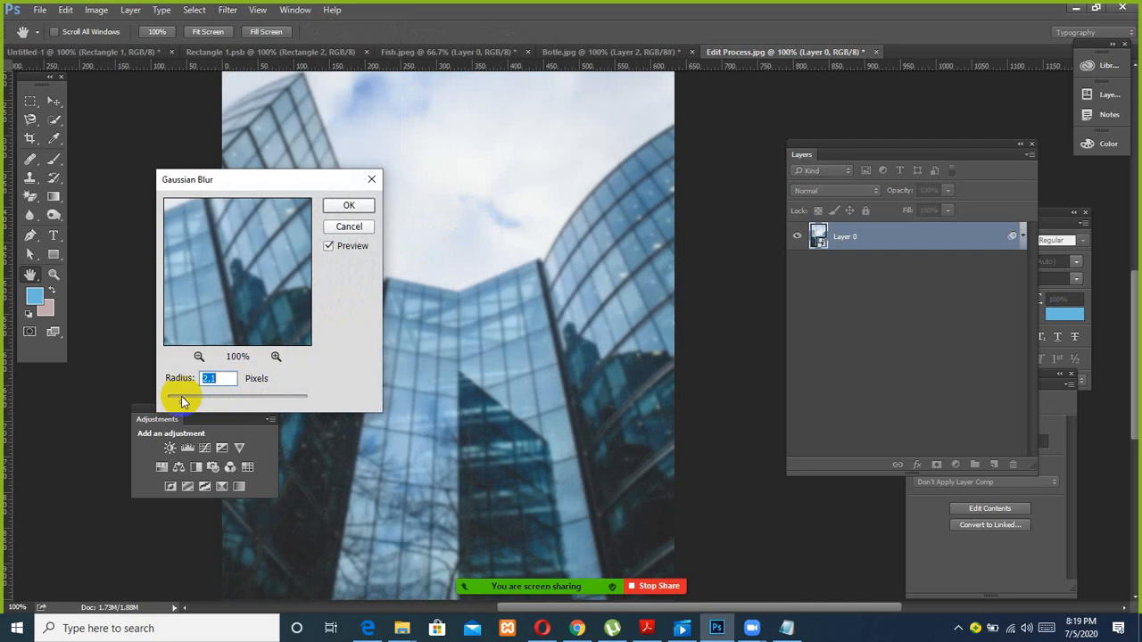
left_click(348, 205)
Step: Add an Add Noise smart filter to Layer 0 with about 12.5% amount and uniform distribution
left_click(226, 11)
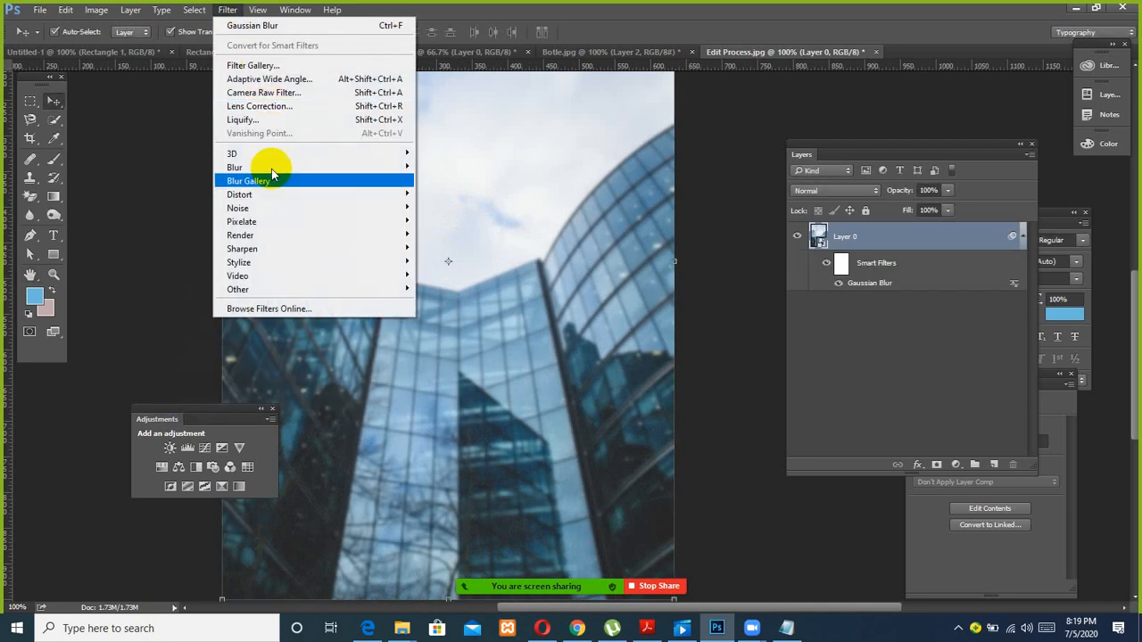
mouse_move(268, 230)
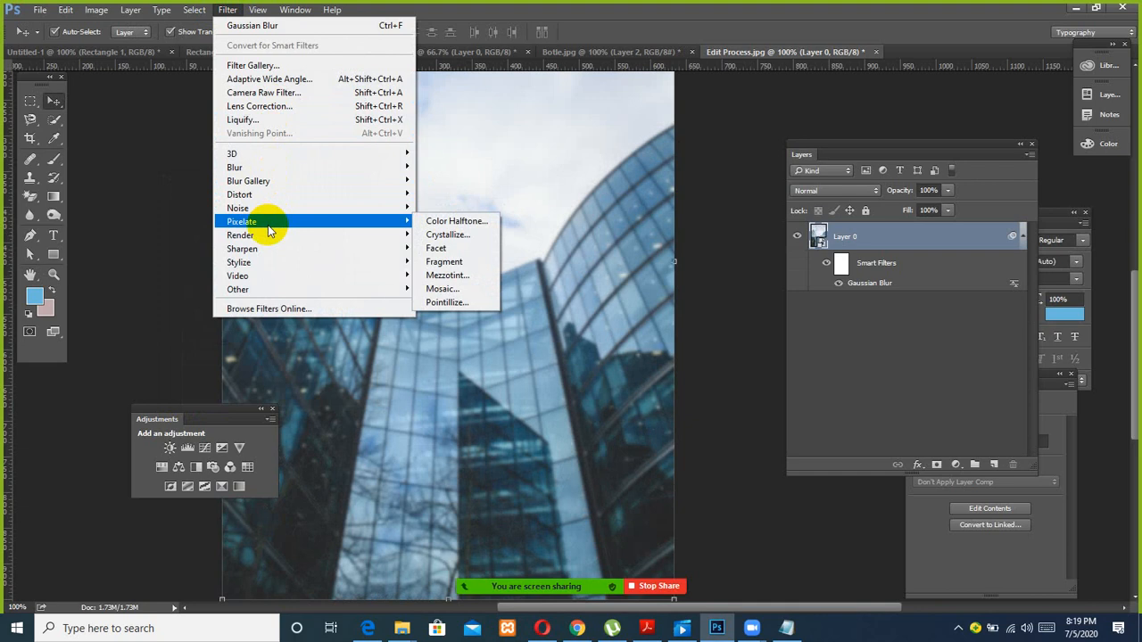
mouse_move(267, 211)
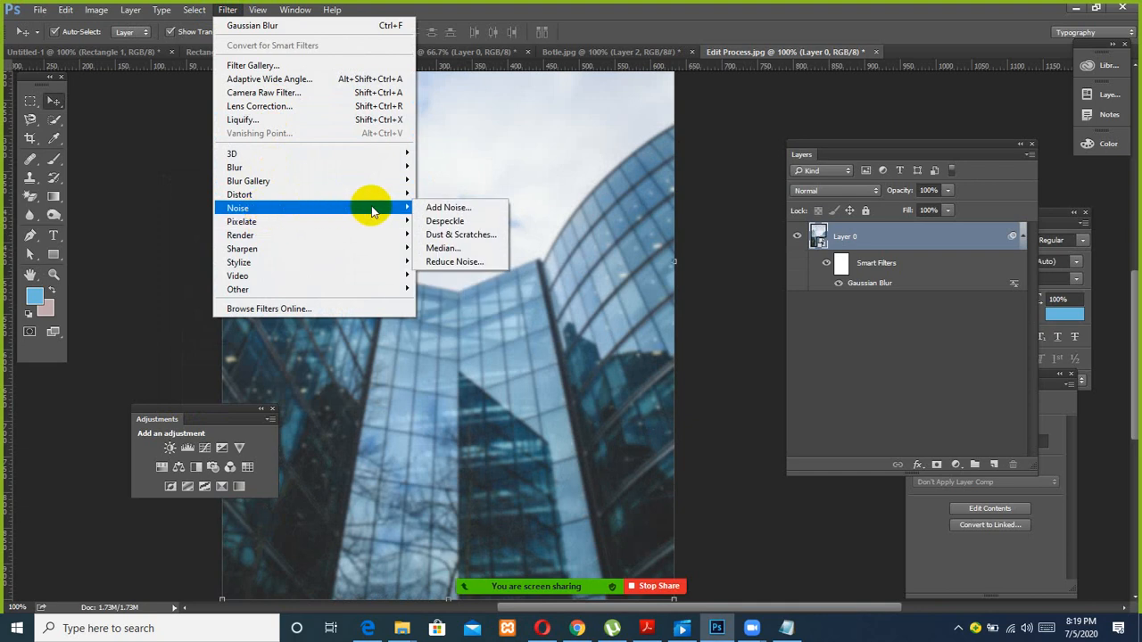
left_click(438, 207)
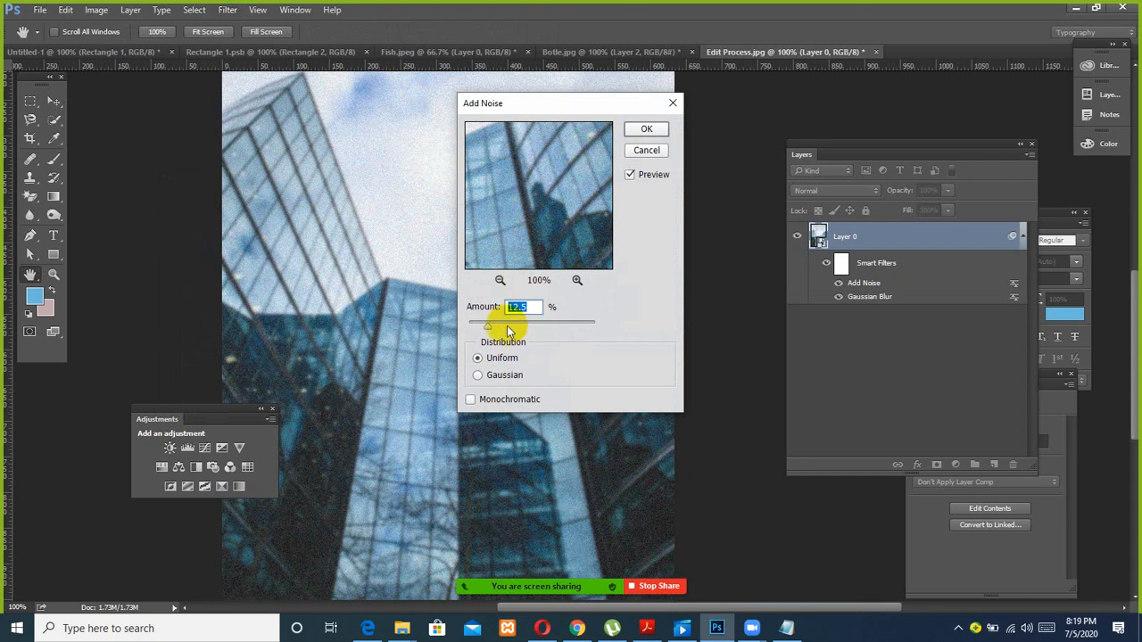
mouse_move(487, 325)
left_mouse_down()
mouse_move(477, 330)
mouse_move(487, 325)
left_mouse_up()
left_click(636, 133)
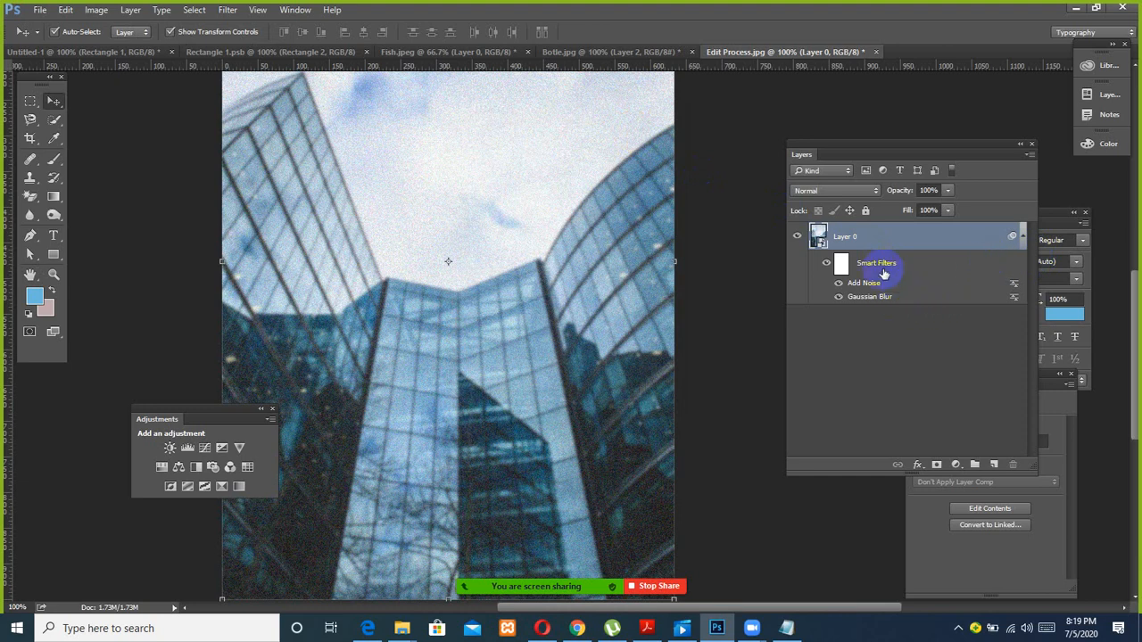
Step: View the smart object's source contents and move the Adjustments panel clear of the Edit Process image
left_click(818, 237)
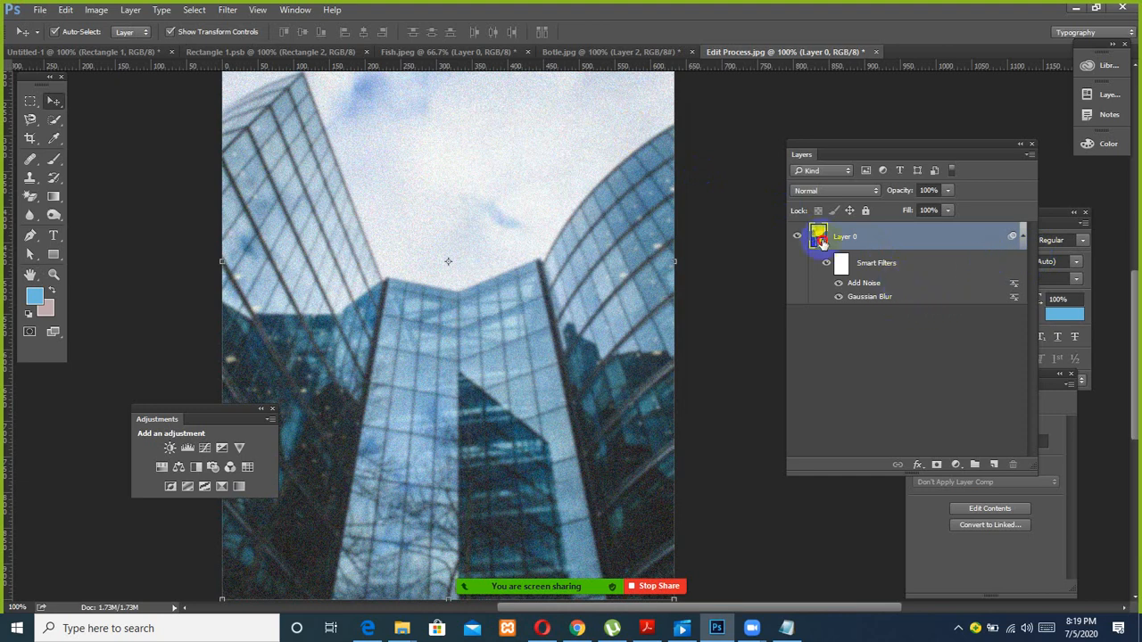
double_click(820, 239)
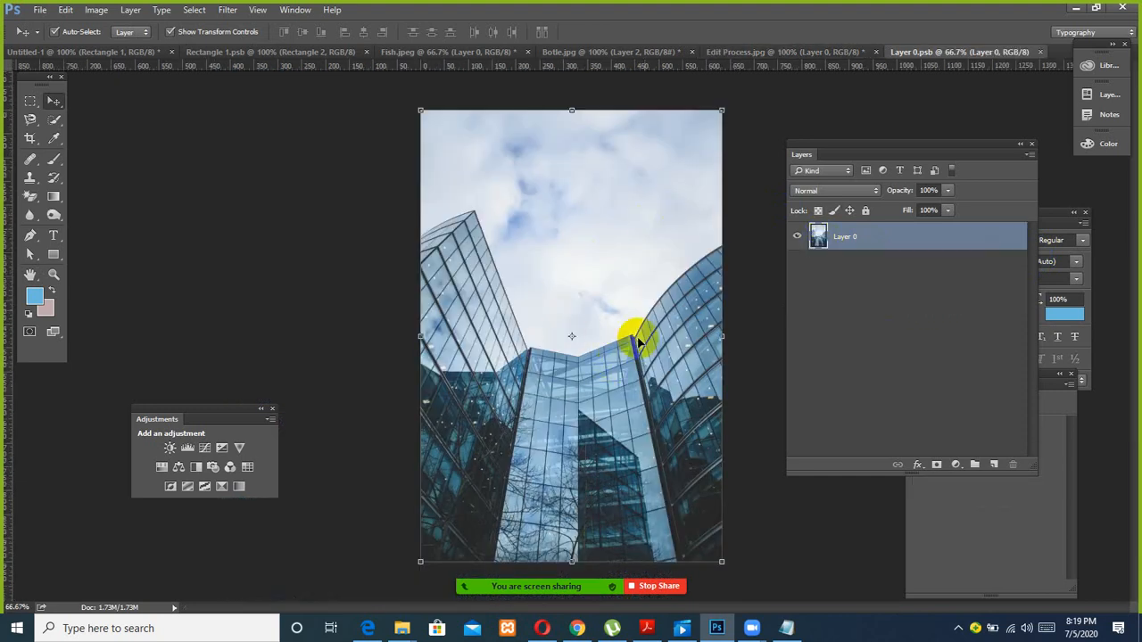
left_click(819, 56)
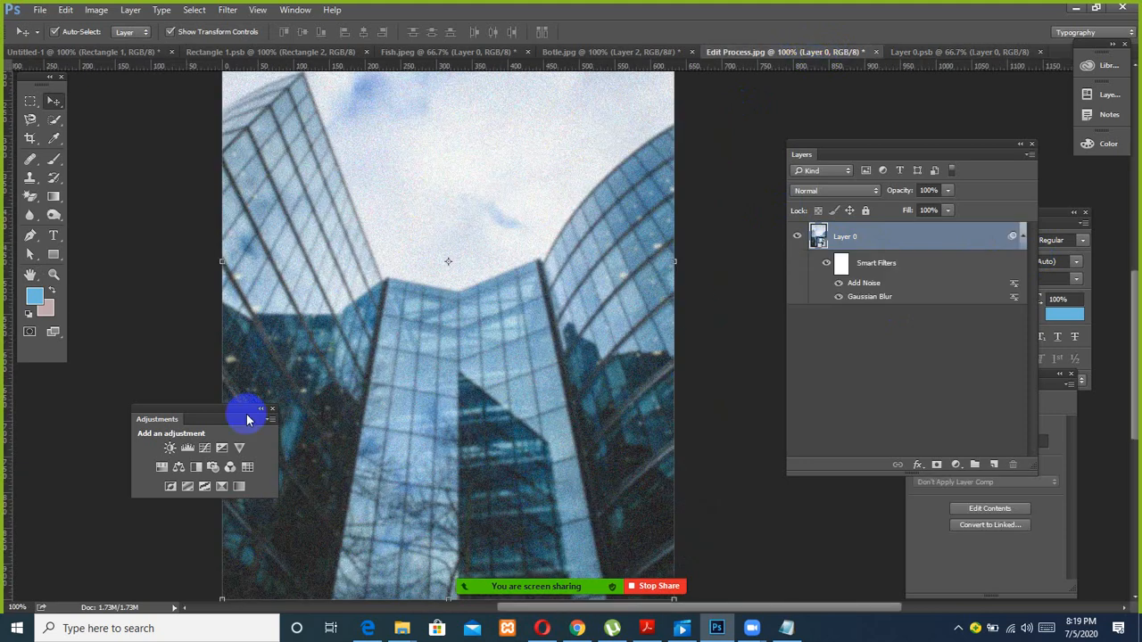
left_click_drag(229, 416, 91, 479)
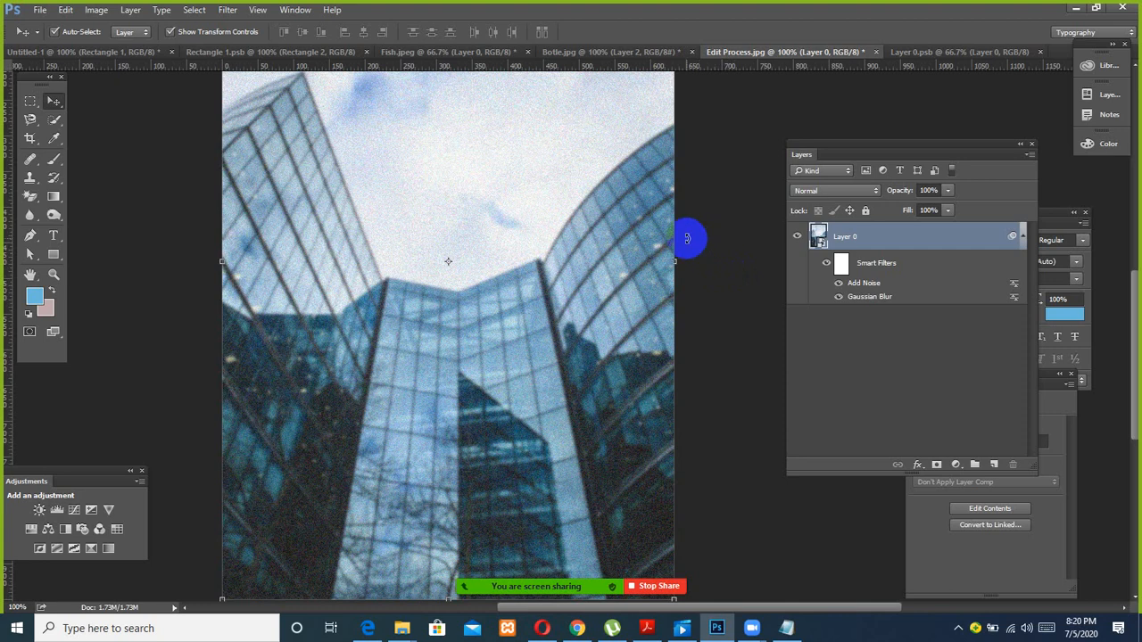
Step: Open the Fish image from the Class-07 folder
left_click(41, 9)
left_click(54, 41)
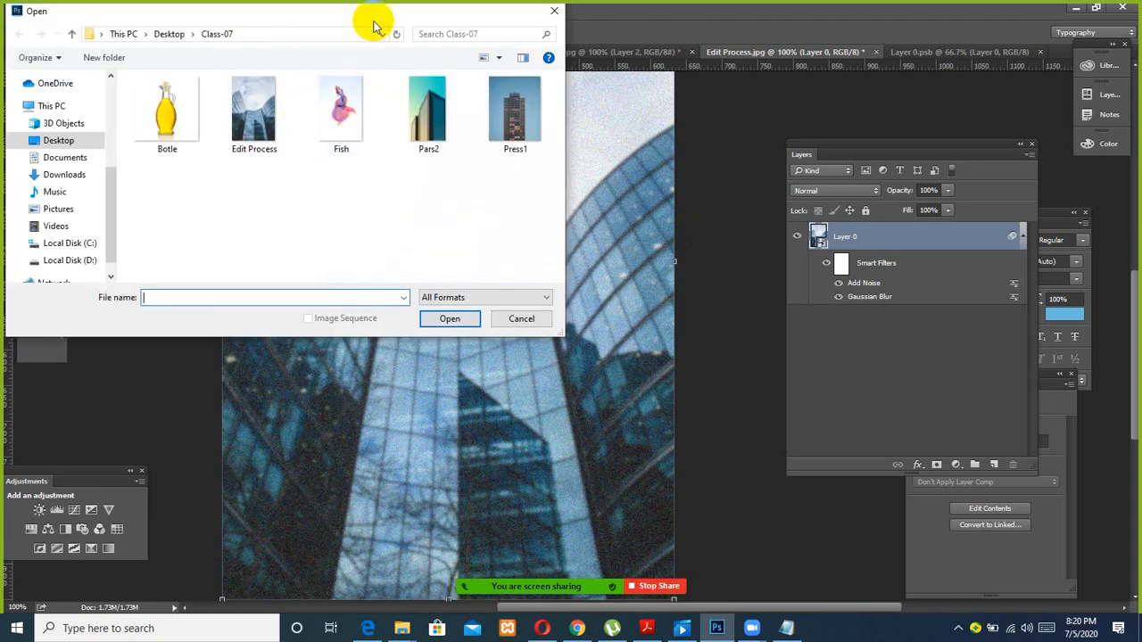
left_click_drag(374, 22, 439, 26)
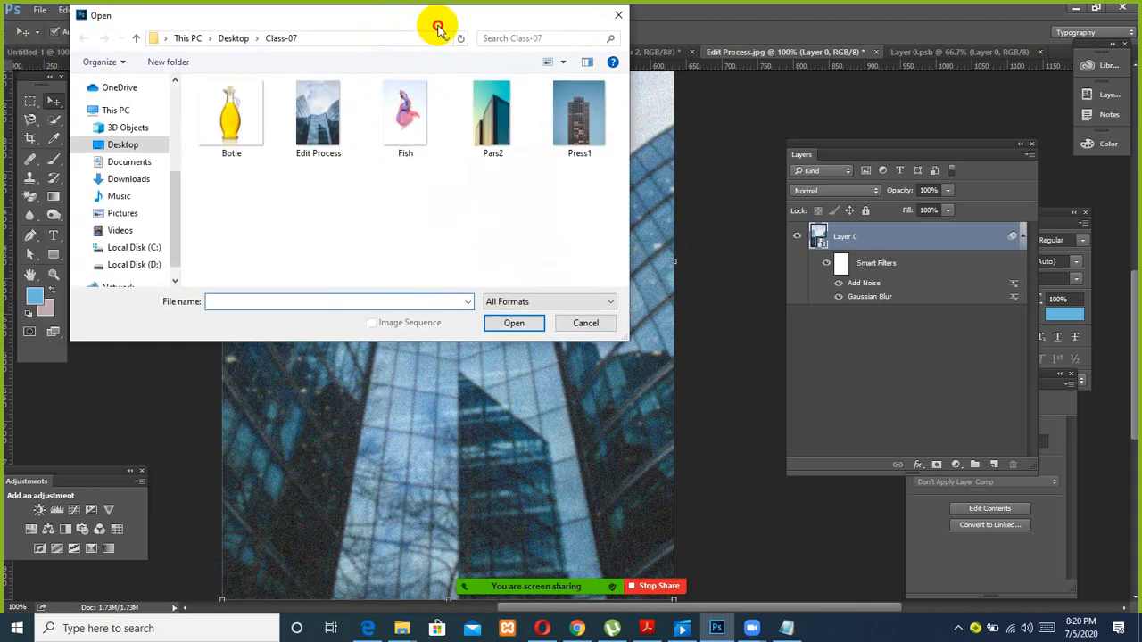
left_click(412, 103)
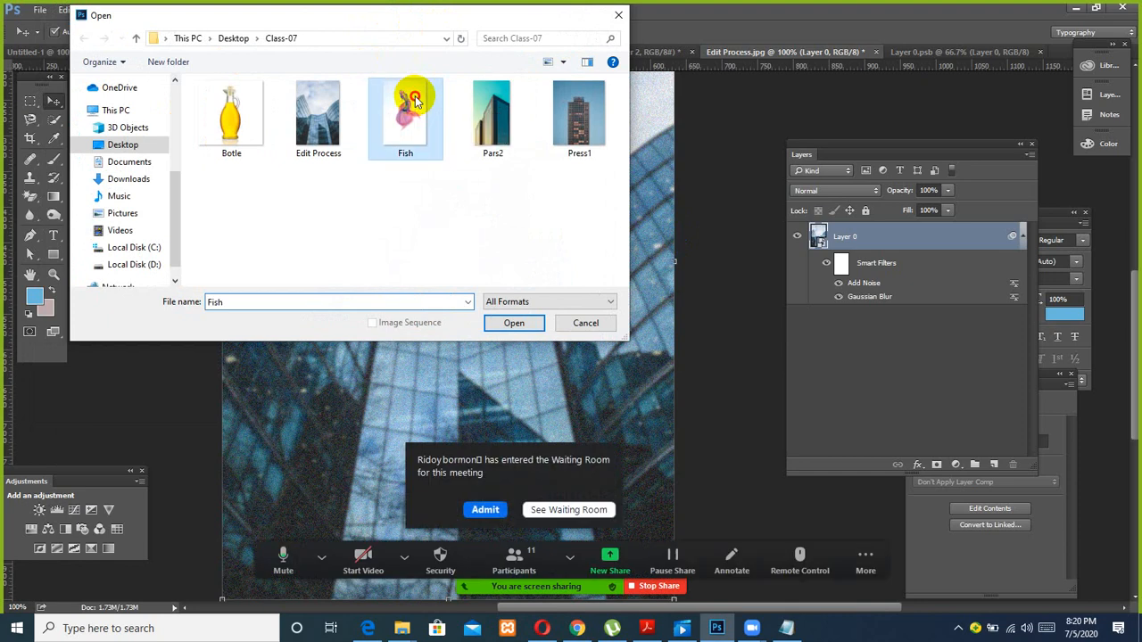
left_click(502, 329)
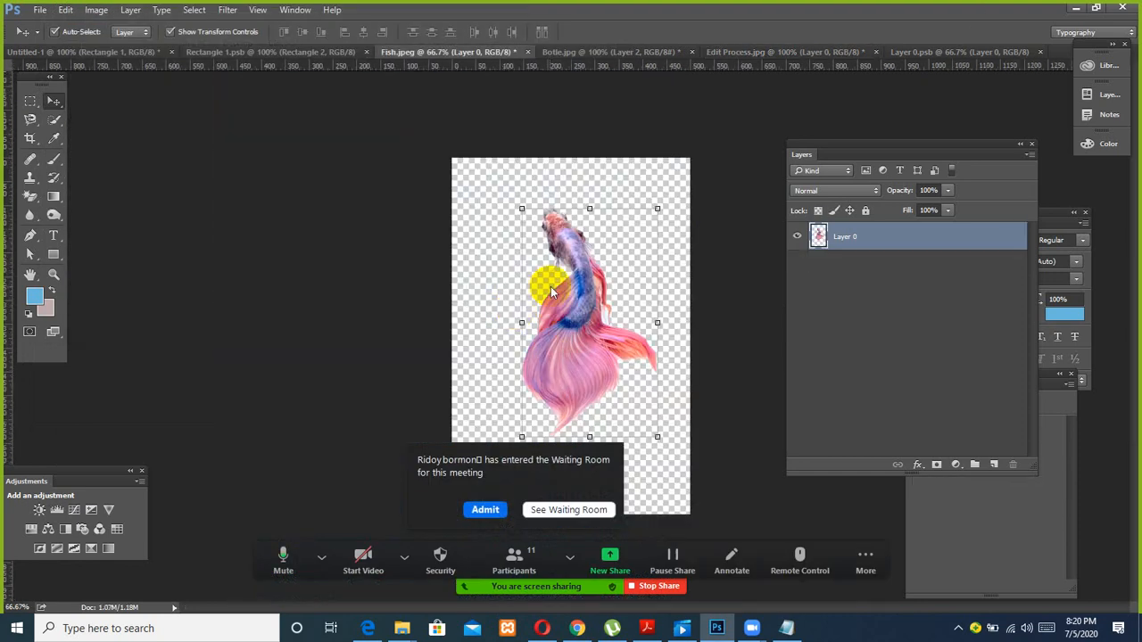
Step: Close Botle.jpg and Edit Process.jpg without saving their changes, and admit the waiting meeting participant
left_click_drag(565, 162, 694, 58)
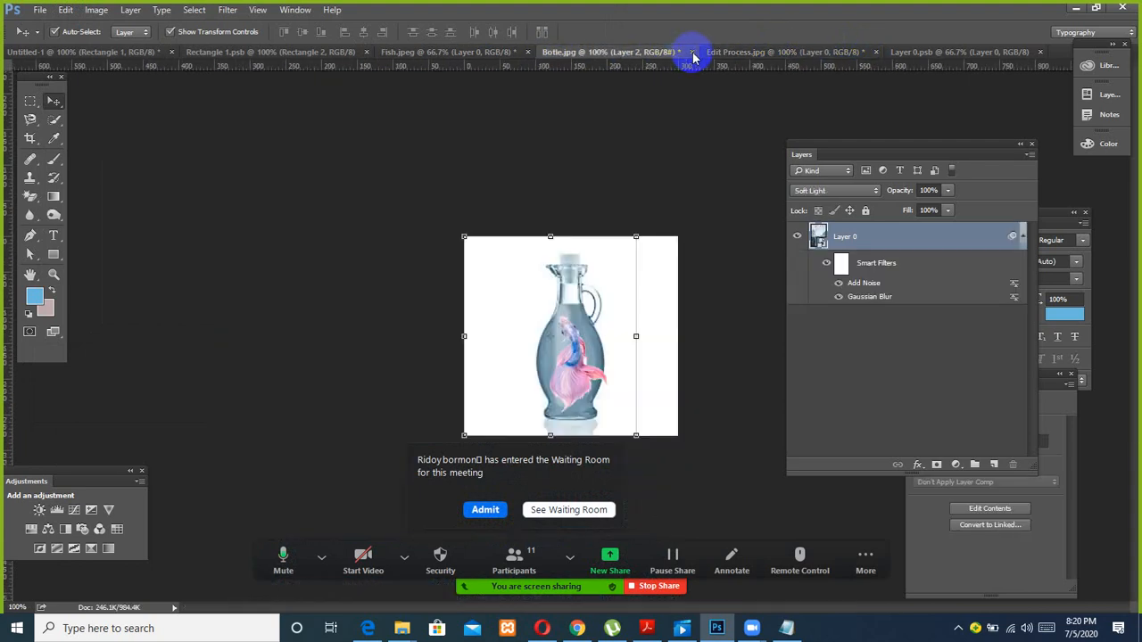
left_click(693, 54)
left_click(585, 244)
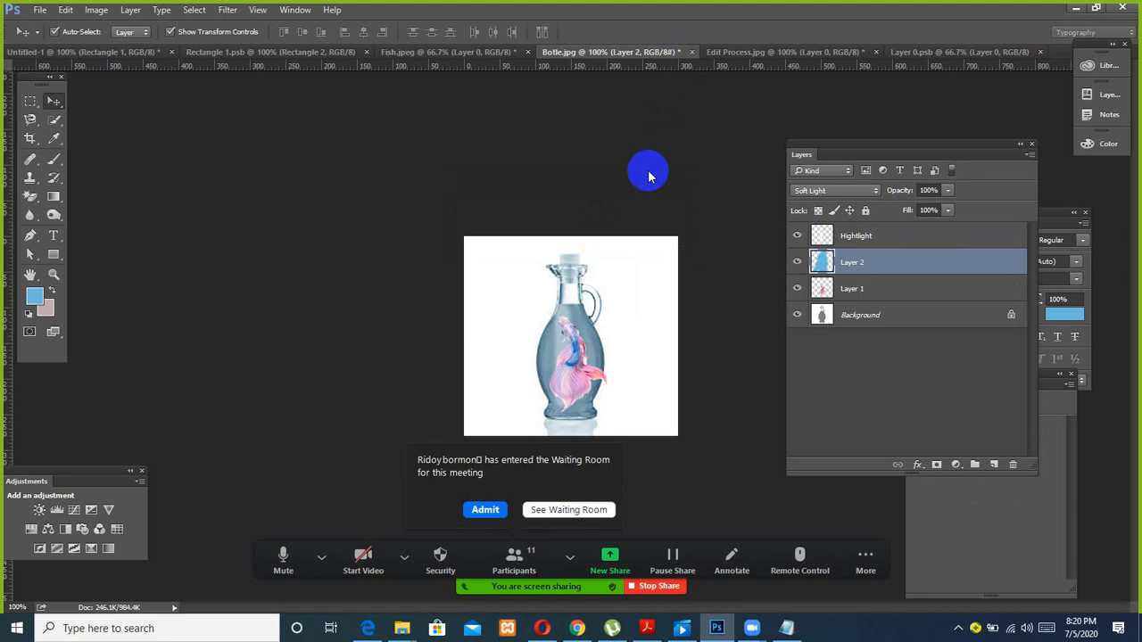
left_click(712, 52)
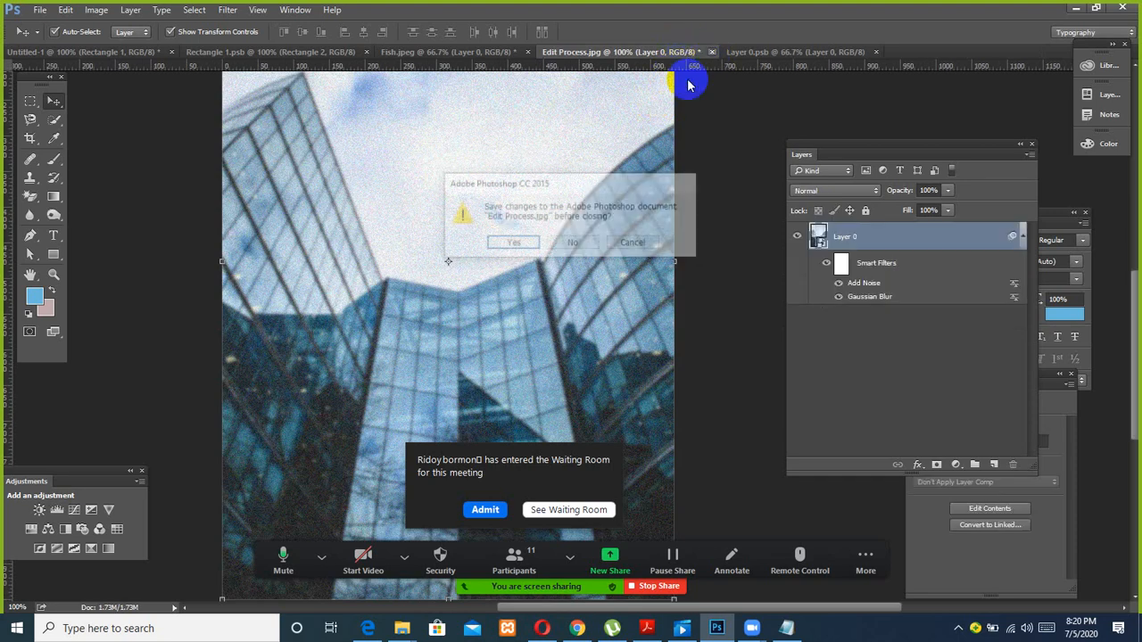
left_click(572, 242)
left_click(487, 510)
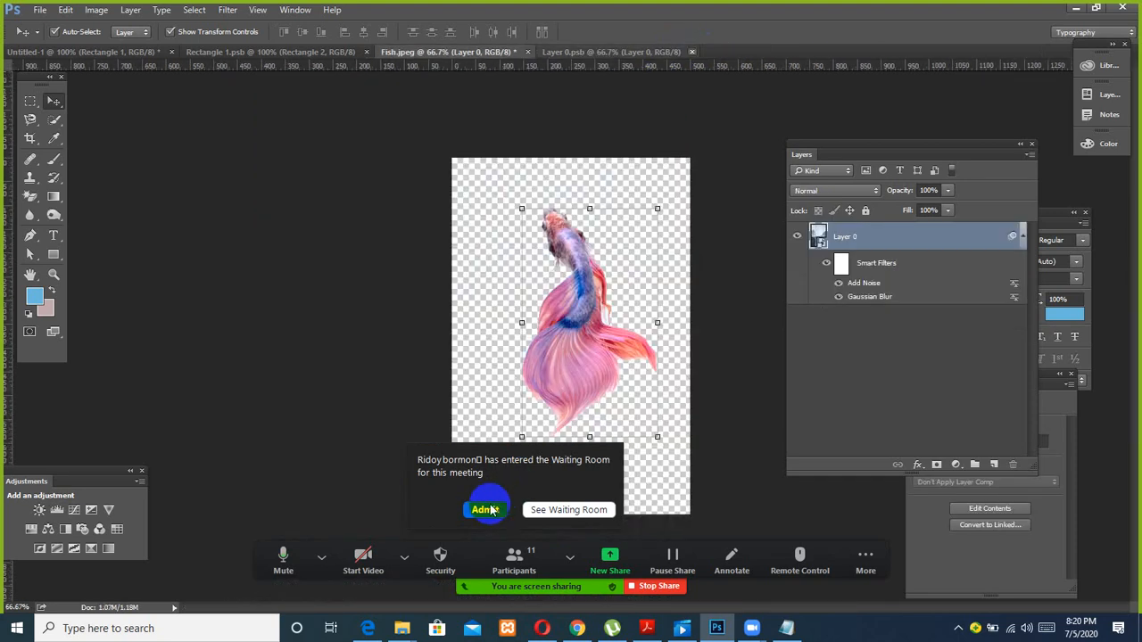
Step: Close the remaining Layer 0.psb, Fish.jpeg, Rectangle 1.psb and Untitled-1 documents, discarding unsaved changes
left_click(691, 52)
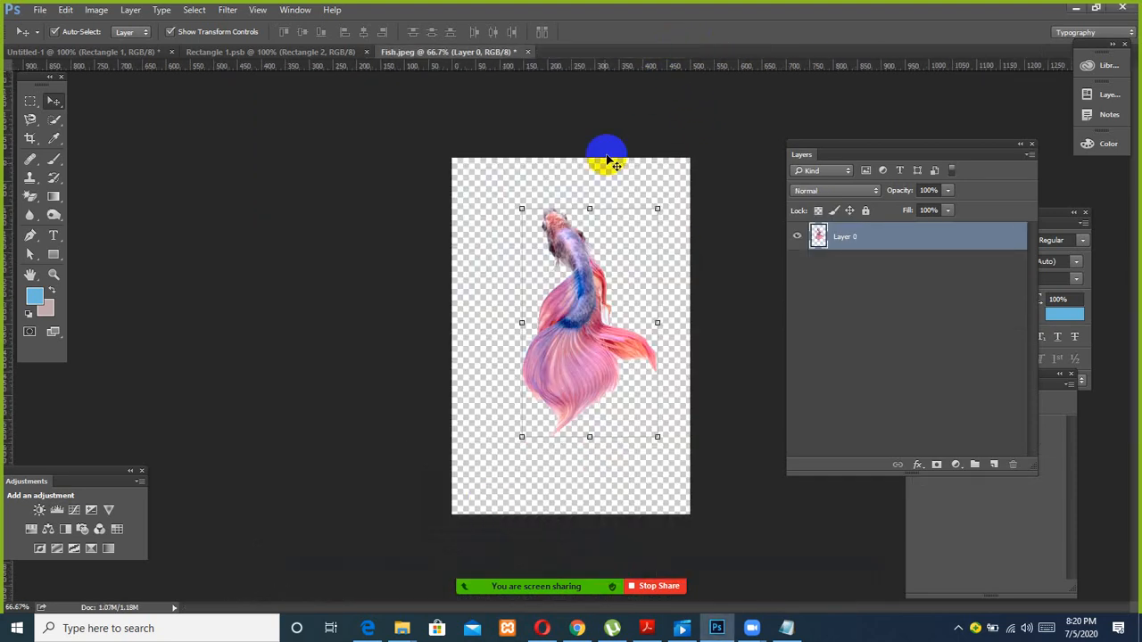
left_click(528, 53)
left_click(572, 244)
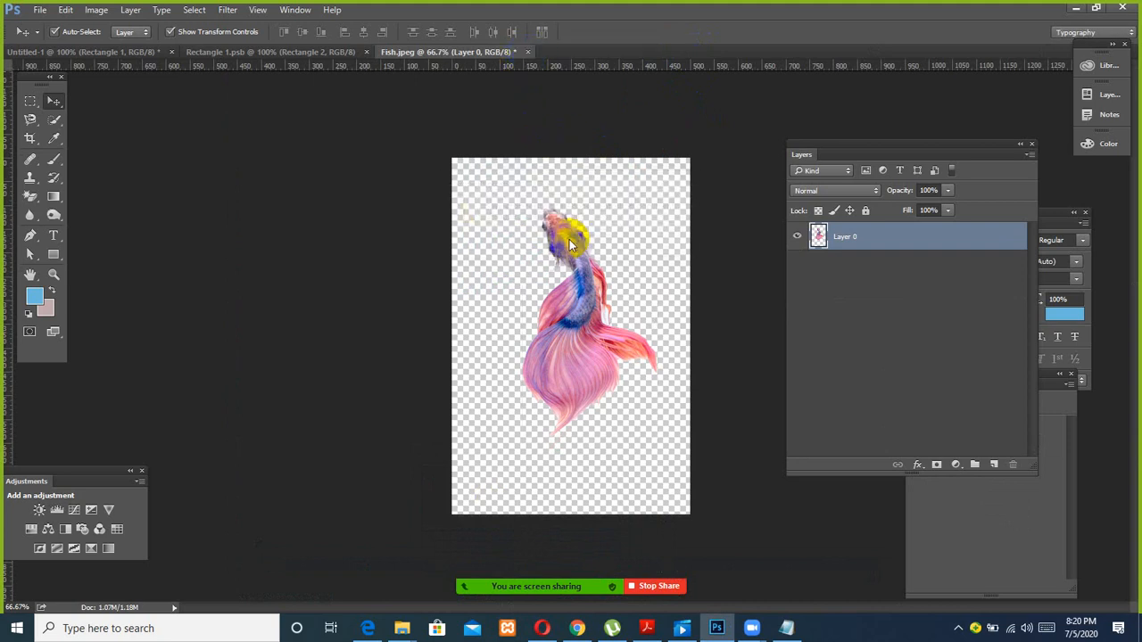
left_click(366, 52)
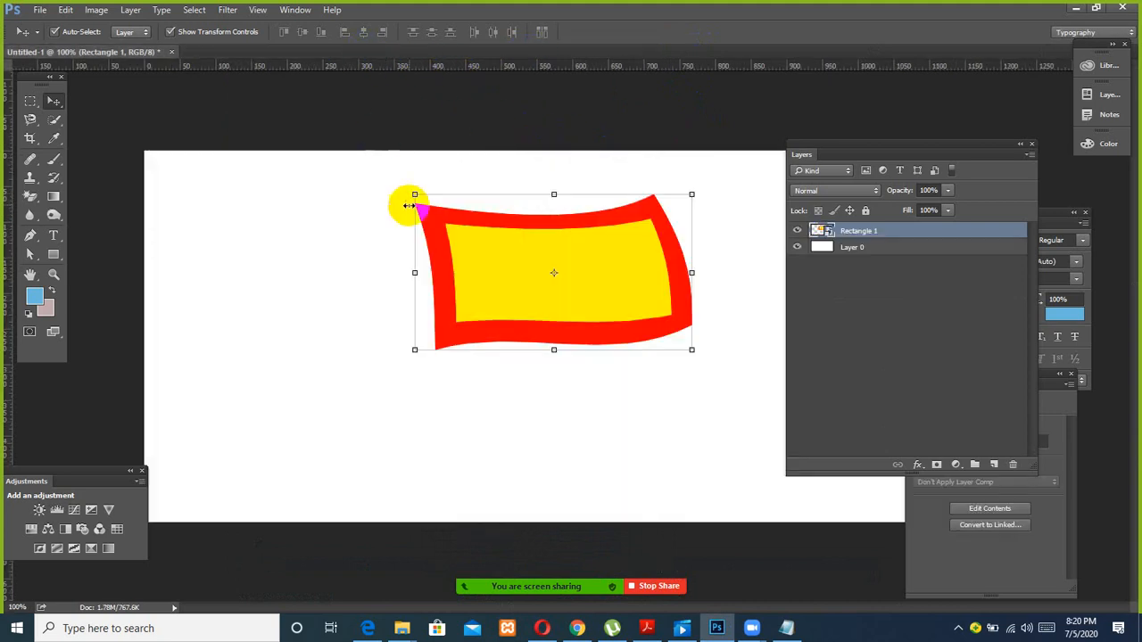
left_click(171, 52)
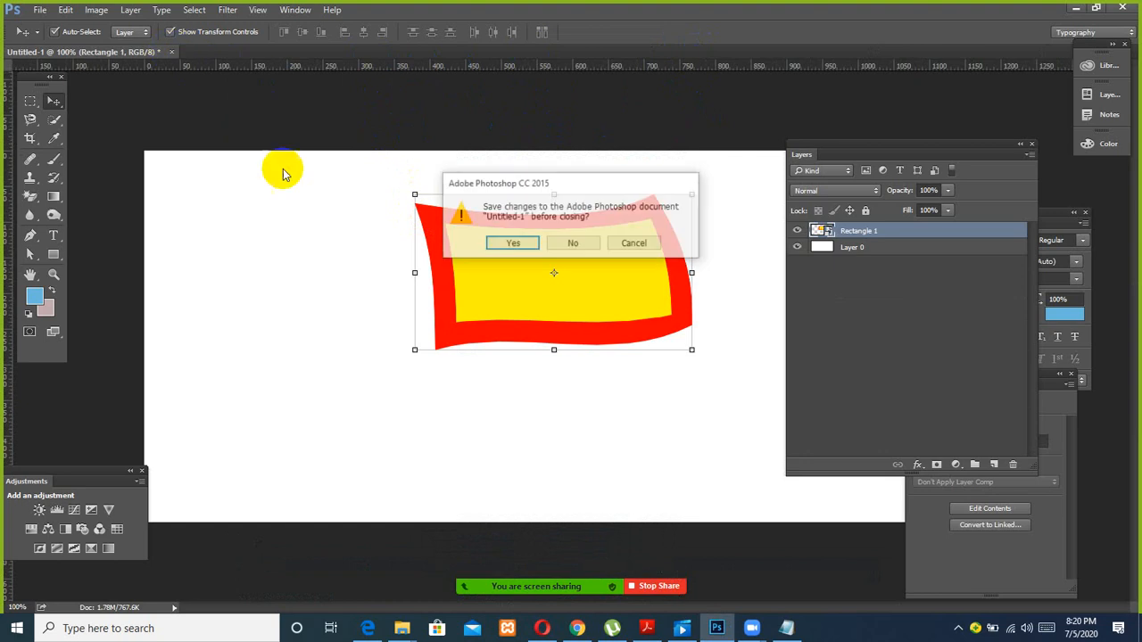
left_click(573, 243)
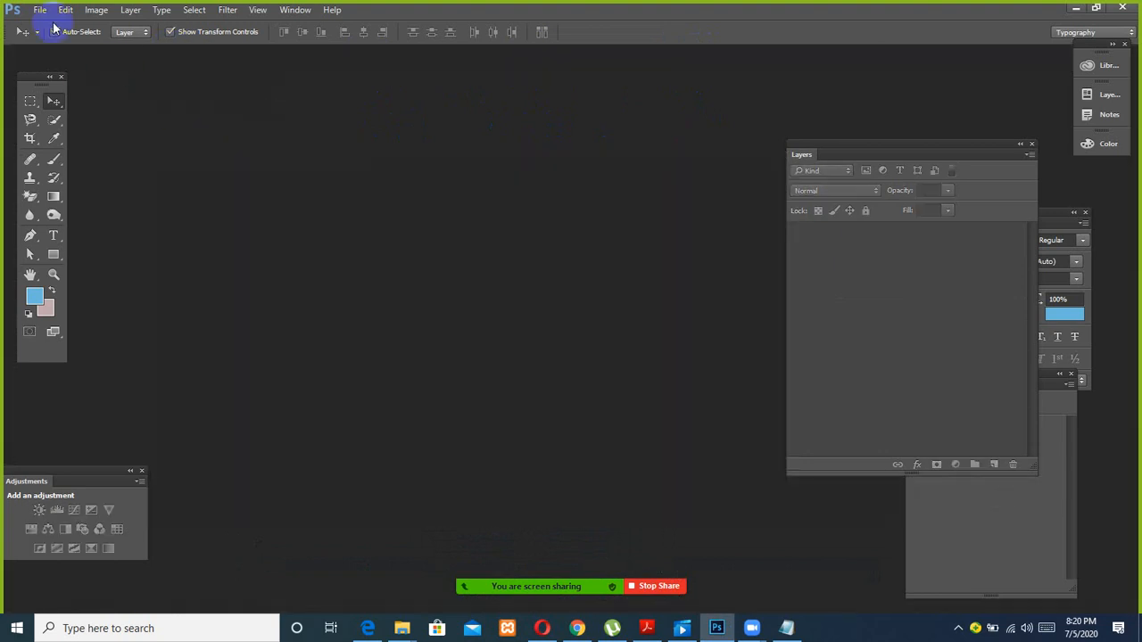
Step: Open the Fish image from the Class-07 folder on the desktop
left_click(40, 10)
left_click(54, 31)
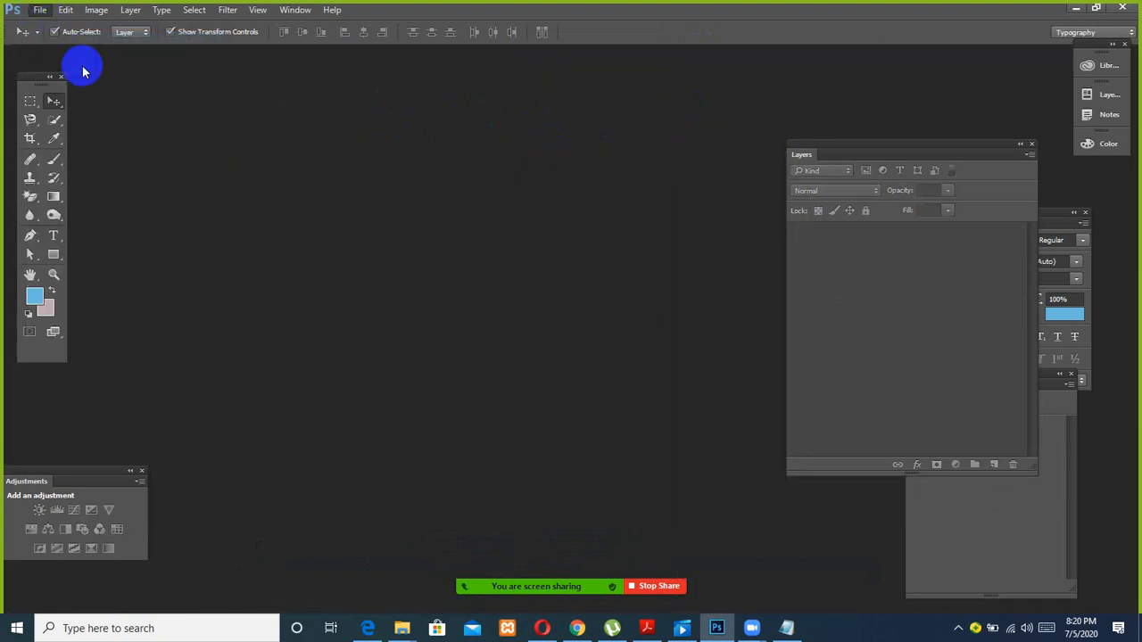
left_click(415, 131)
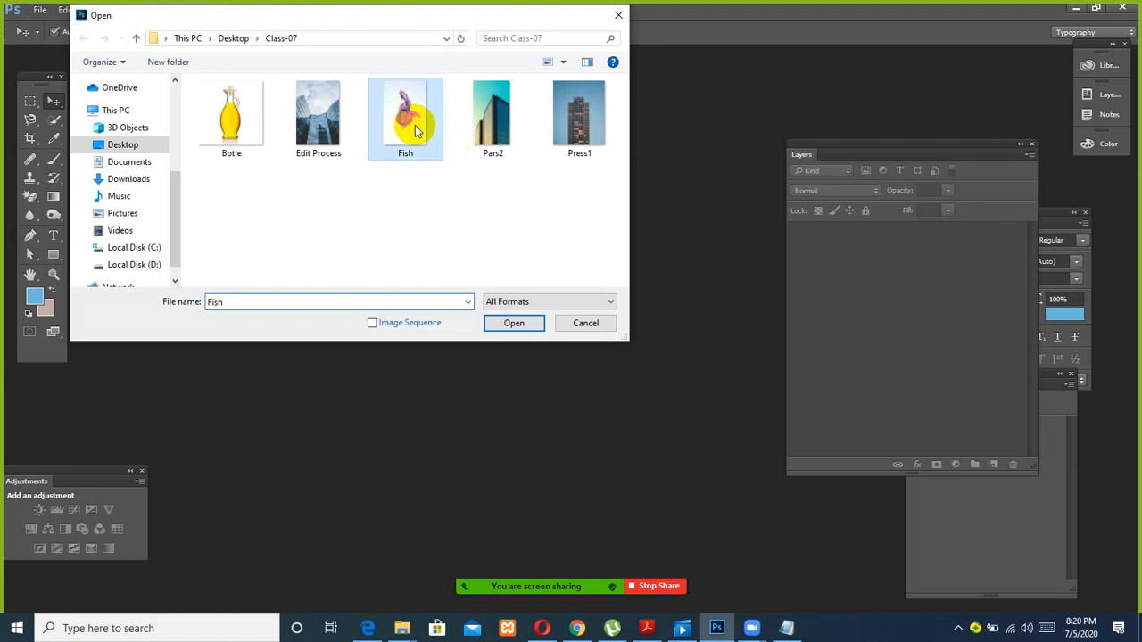
left_click(503, 324)
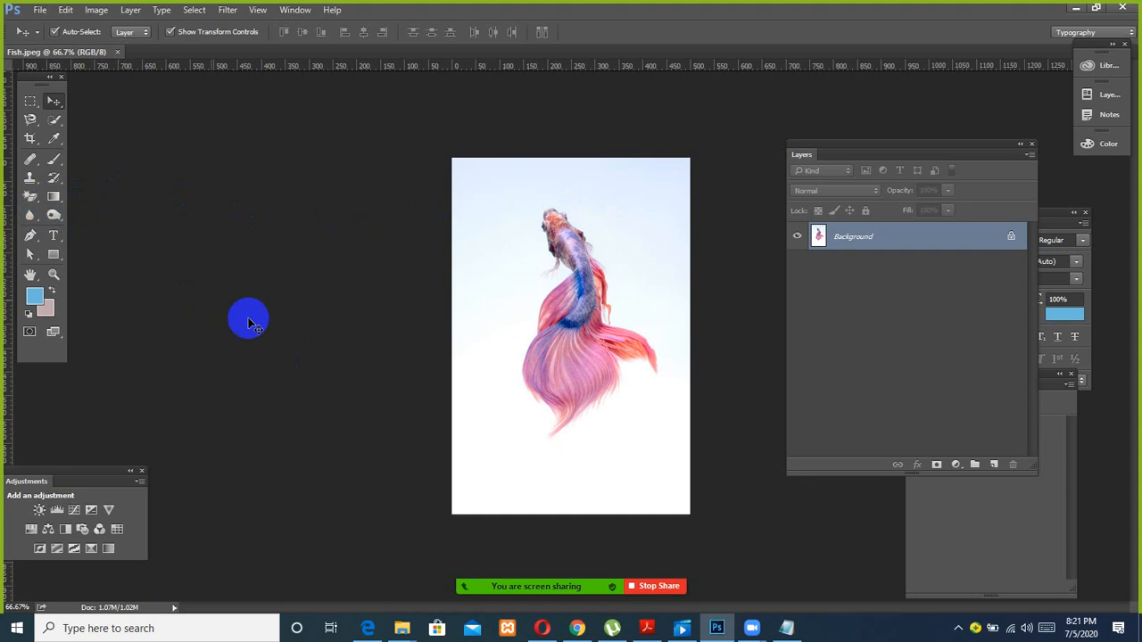
Step: Erase the plain backdrop around the fish with the Magic Eraser tool at a tolerance of 32
left_click(31, 198)
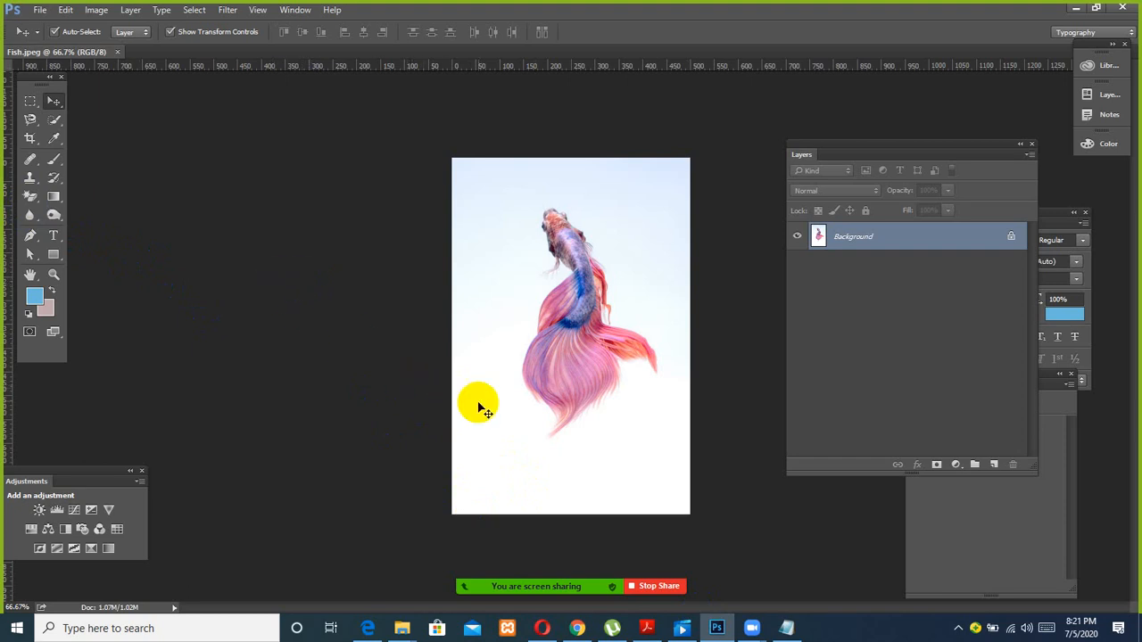
left_click(955, 629)
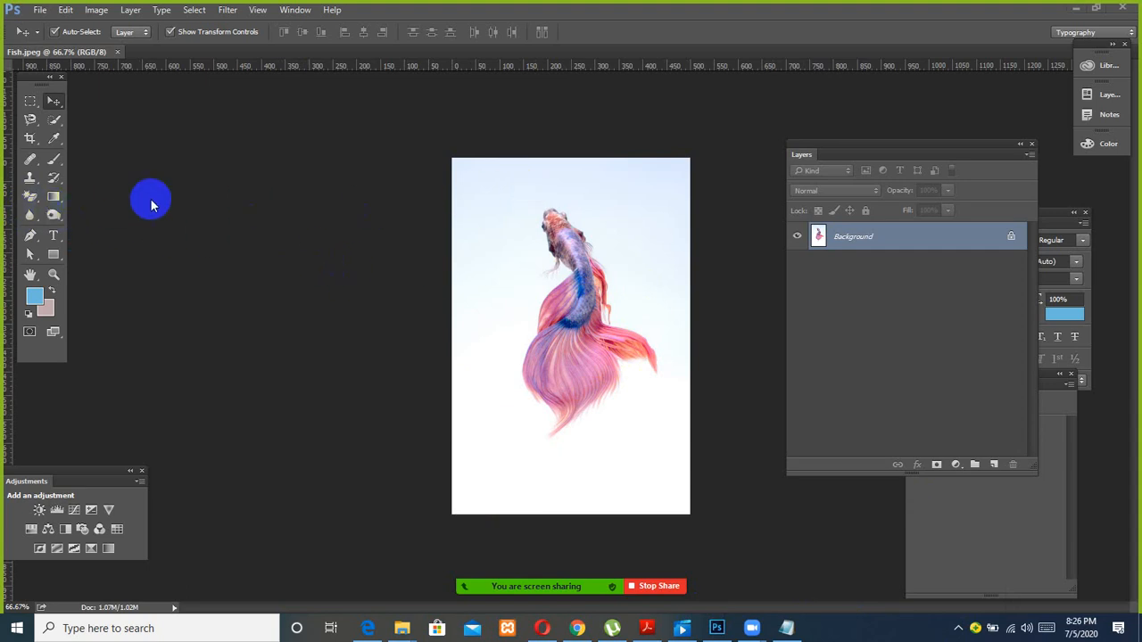
left_click(32, 201)
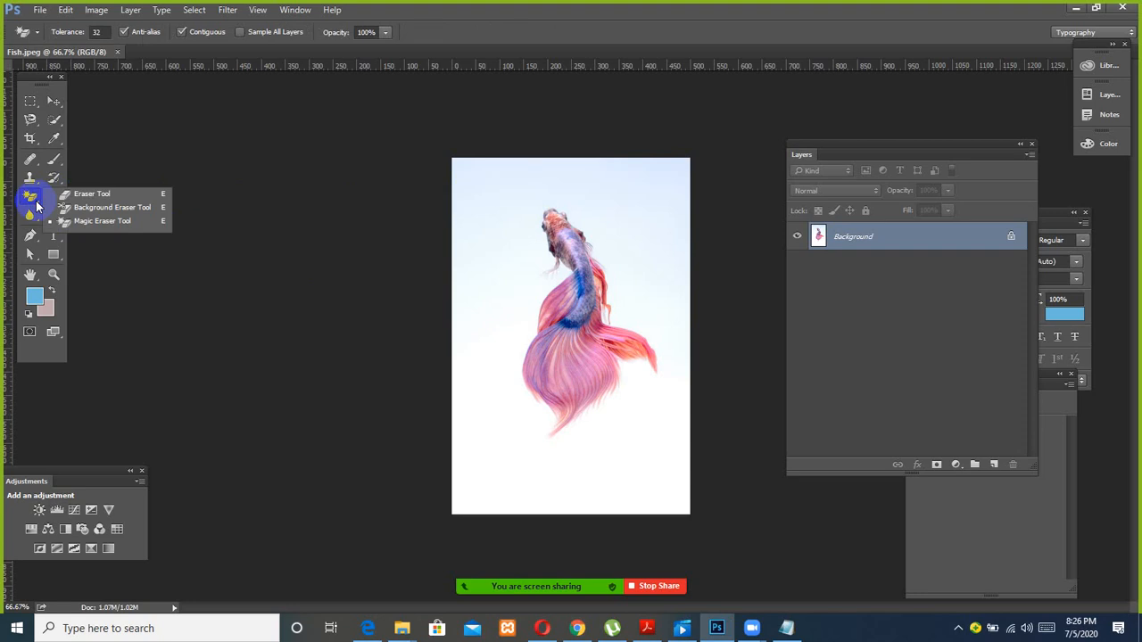
left_click(106, 221)
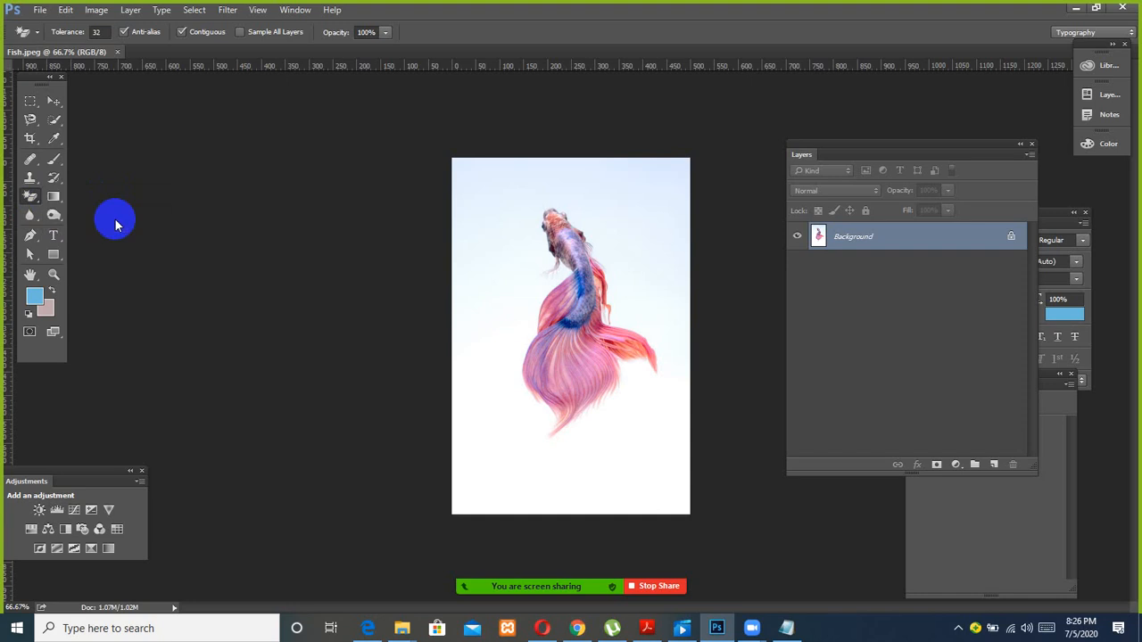
left_click(634, 249)
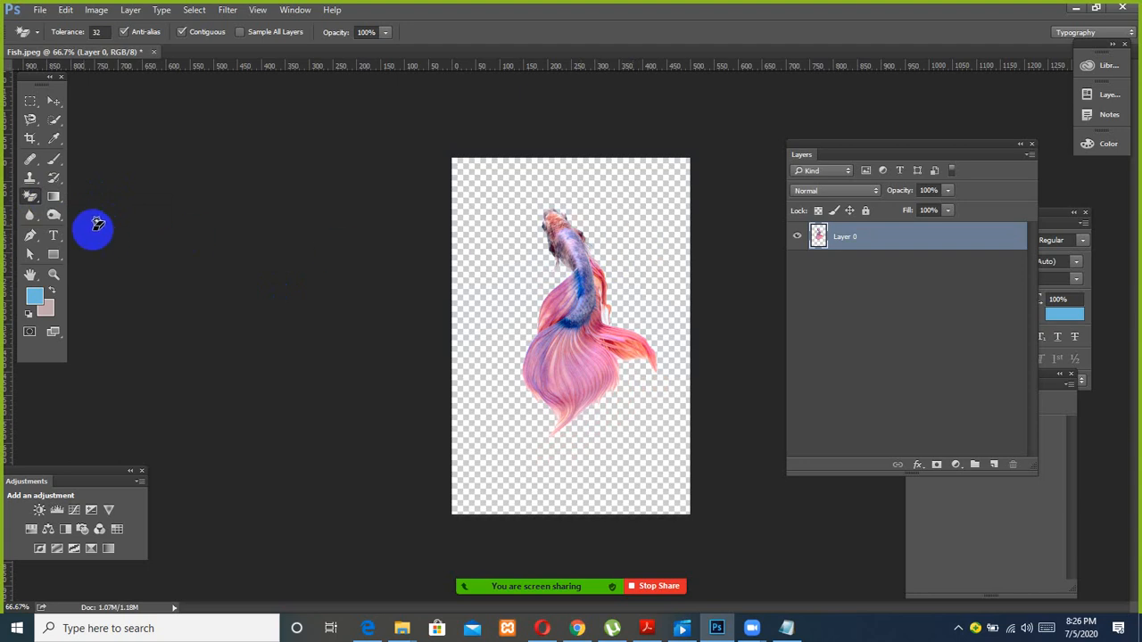
left_click(38, 204)
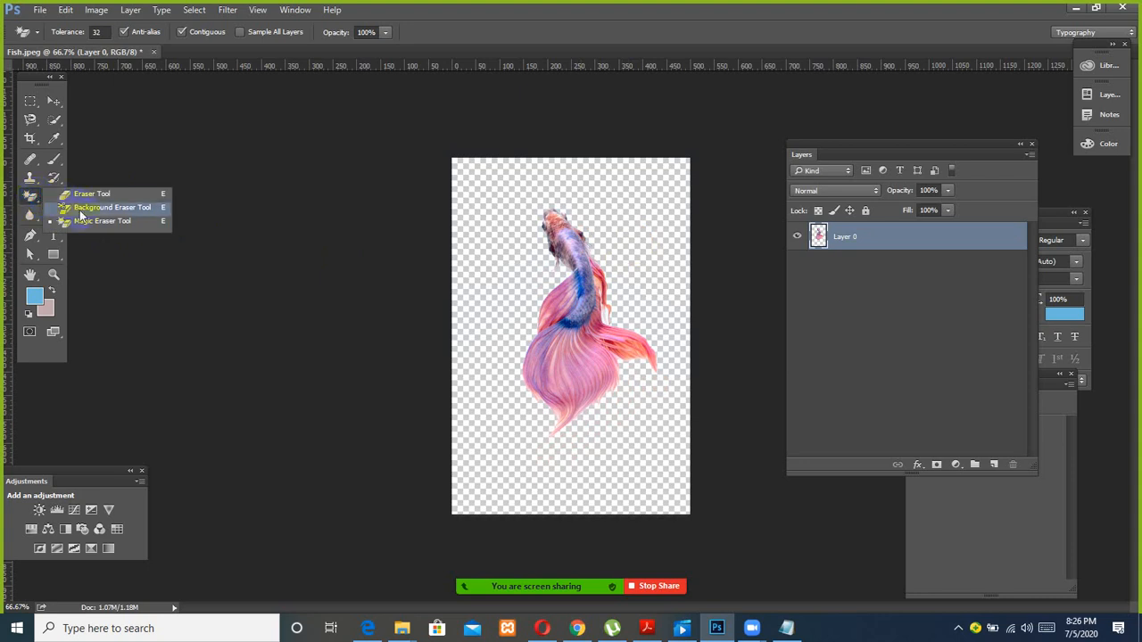
left_click(30, 197)
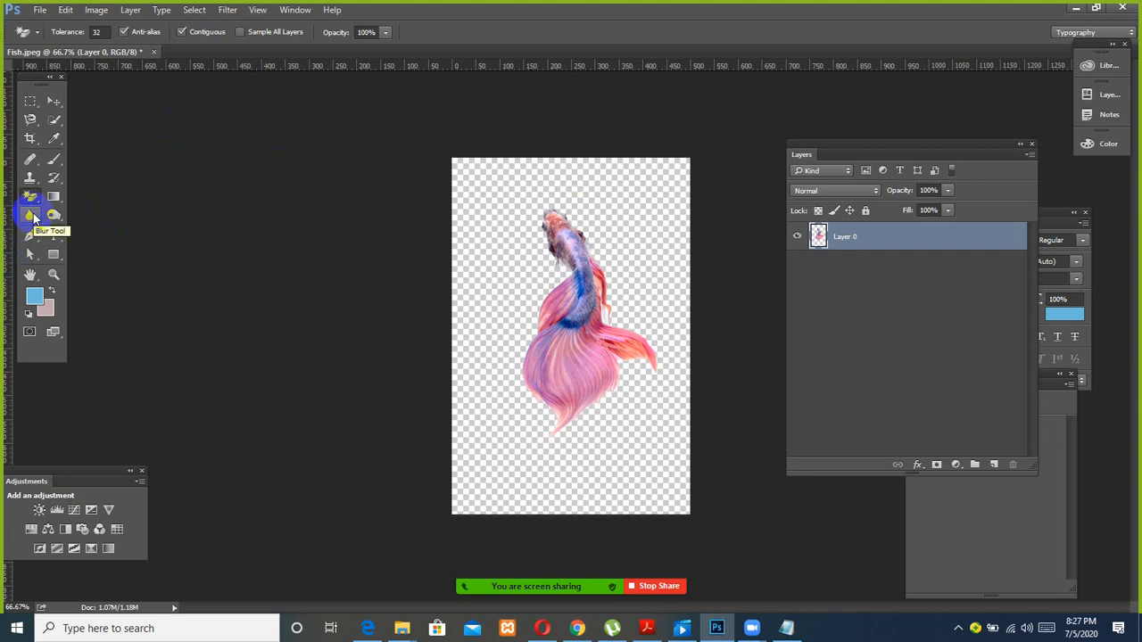
left_click_drag(34, 182, 102, 183)
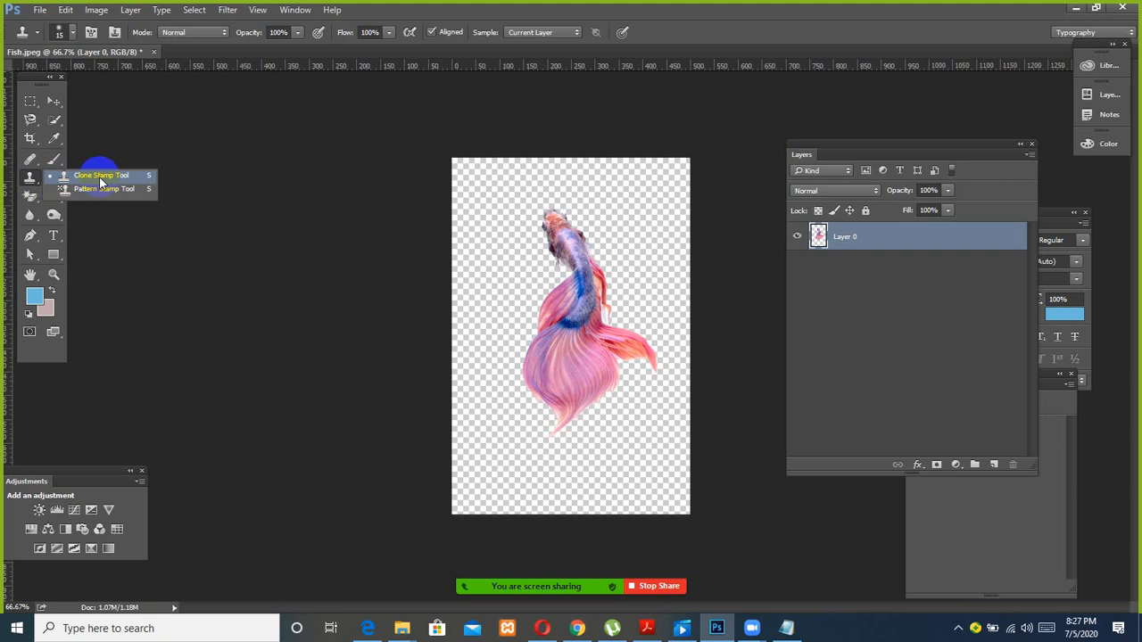
left_click(38, 180)
left_click(34, 158)
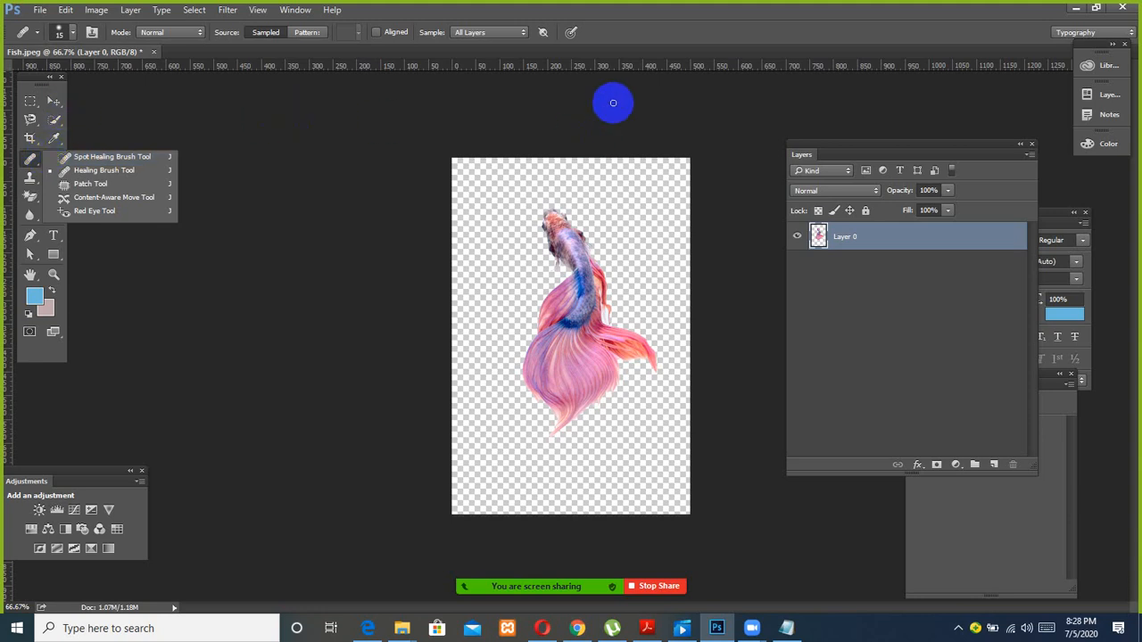
Step: Close Fish.jpeg without saving its changes and open the Pars2 image from the Class-07 folder
left_click(154, 52)
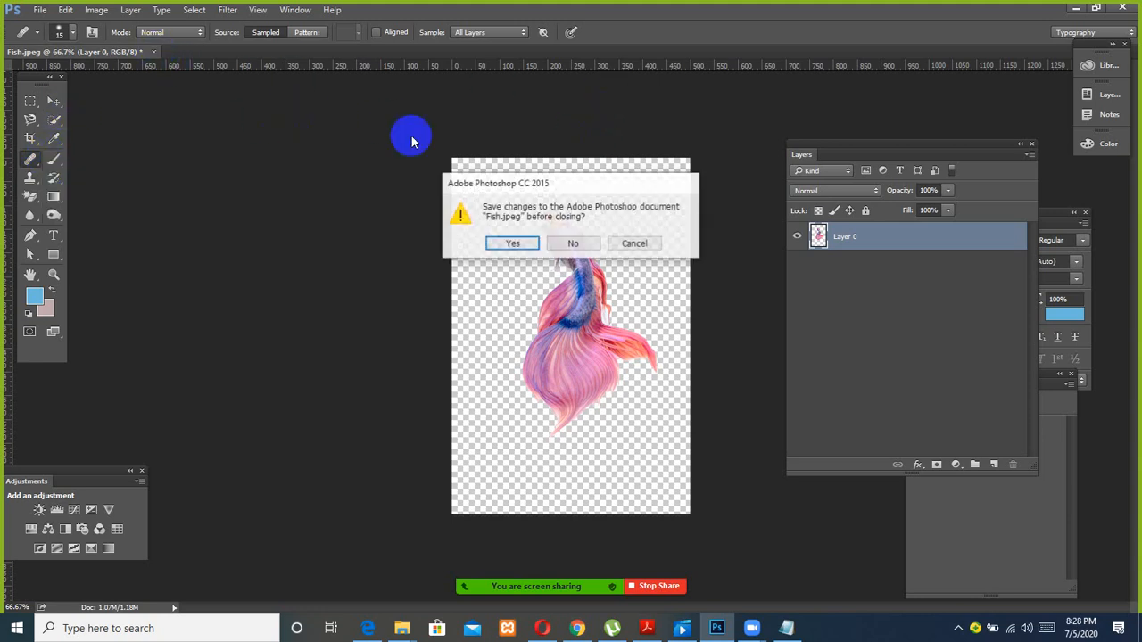
left_click(573, 241)
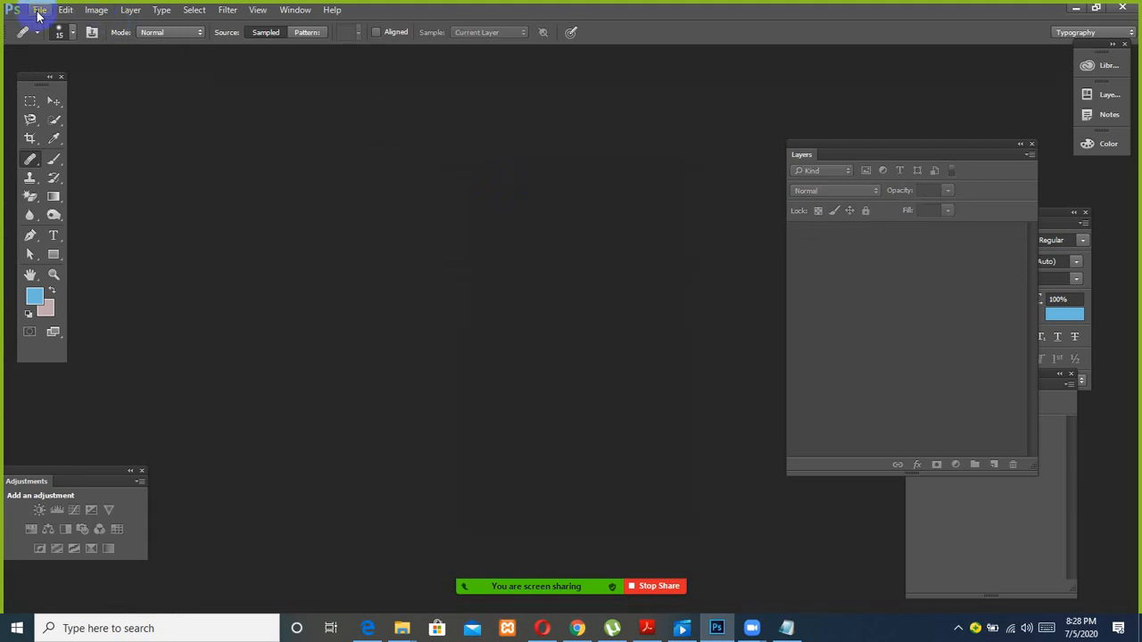
left_click(39, 12)
left_click(66, 40)
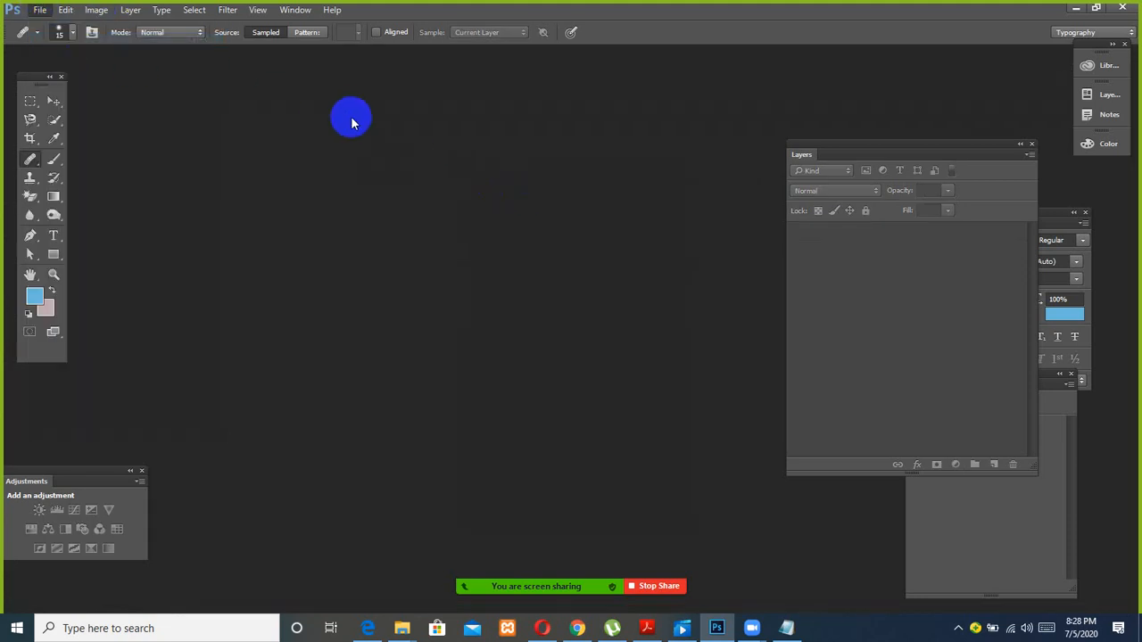
left_click(491, 121)
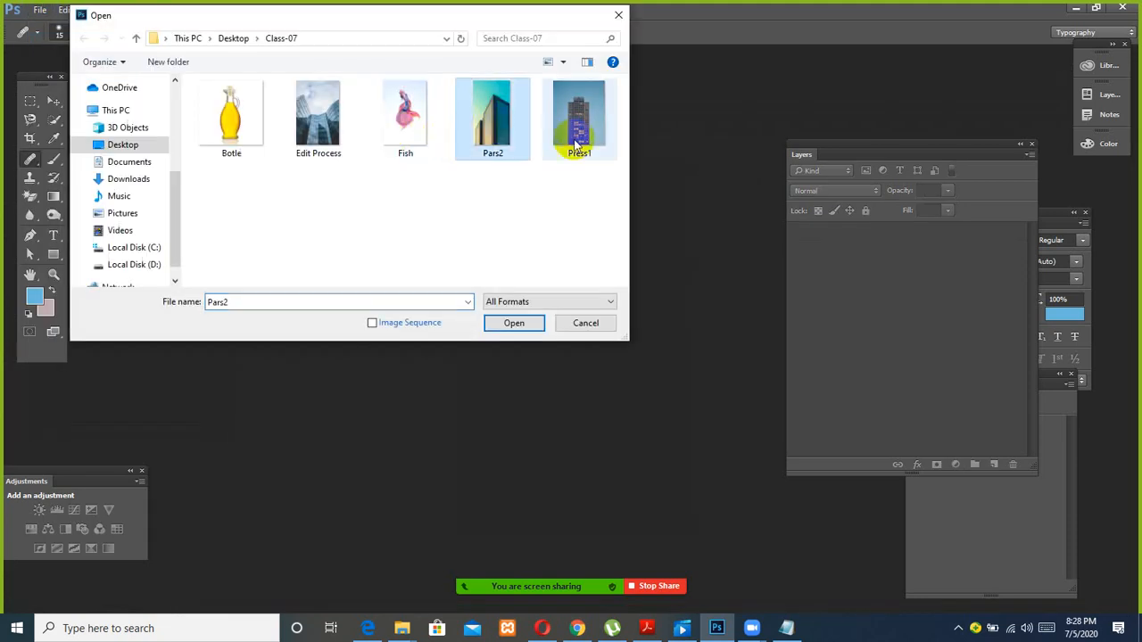
left_click(518, 324)
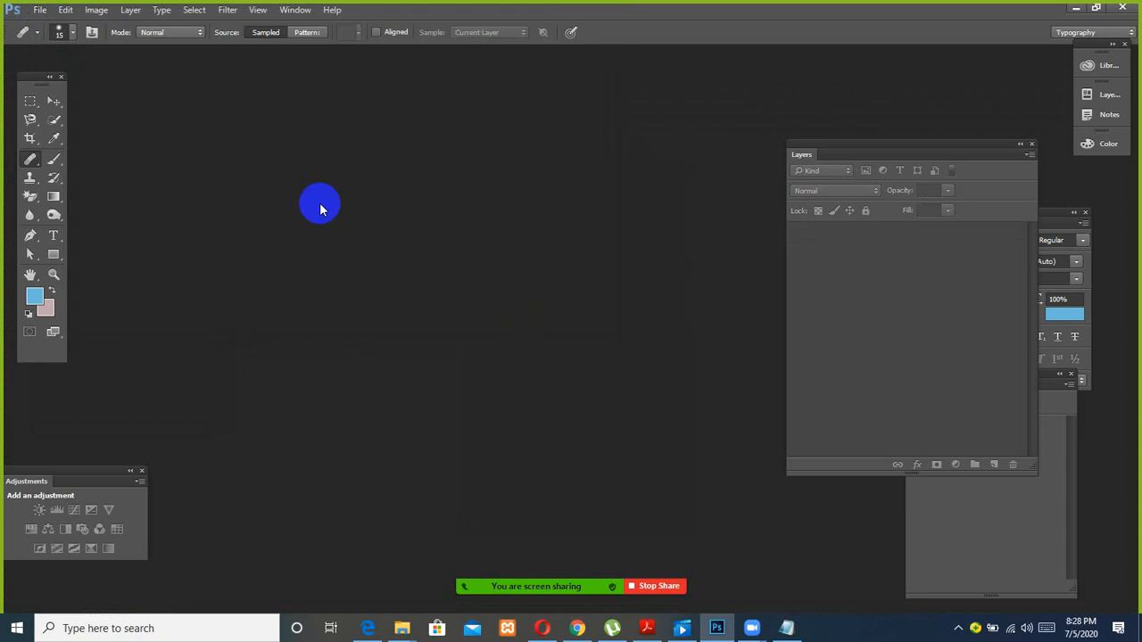
Step: Open the Press1 image from the Class-07 folder as a second document
left_click(40, 10)
left_click(68, 40)
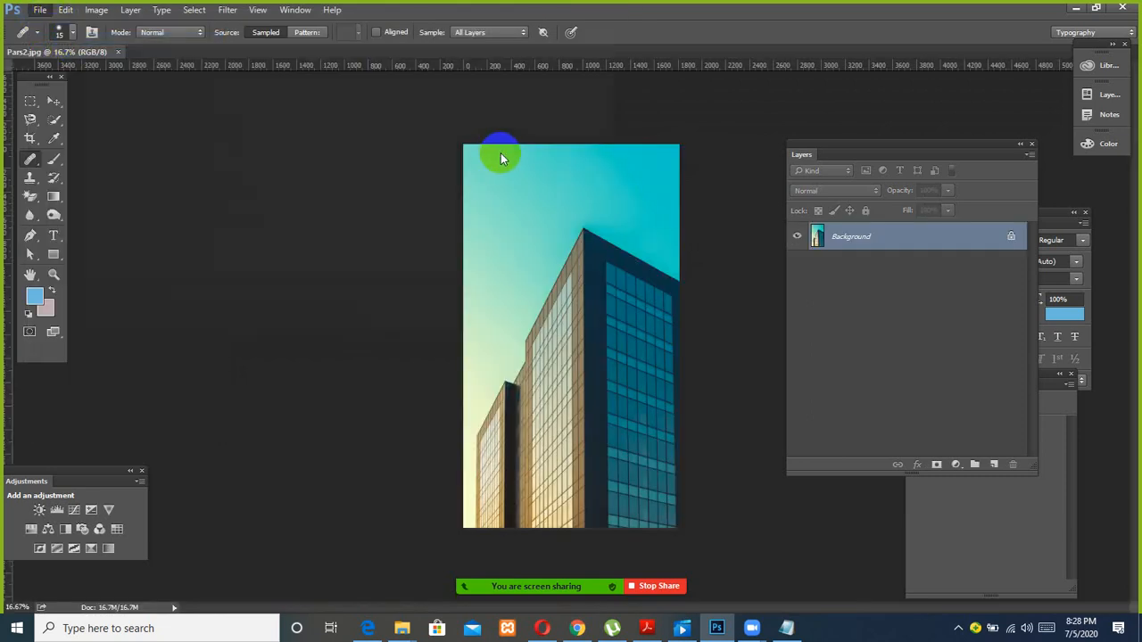
left_click(576, 118)
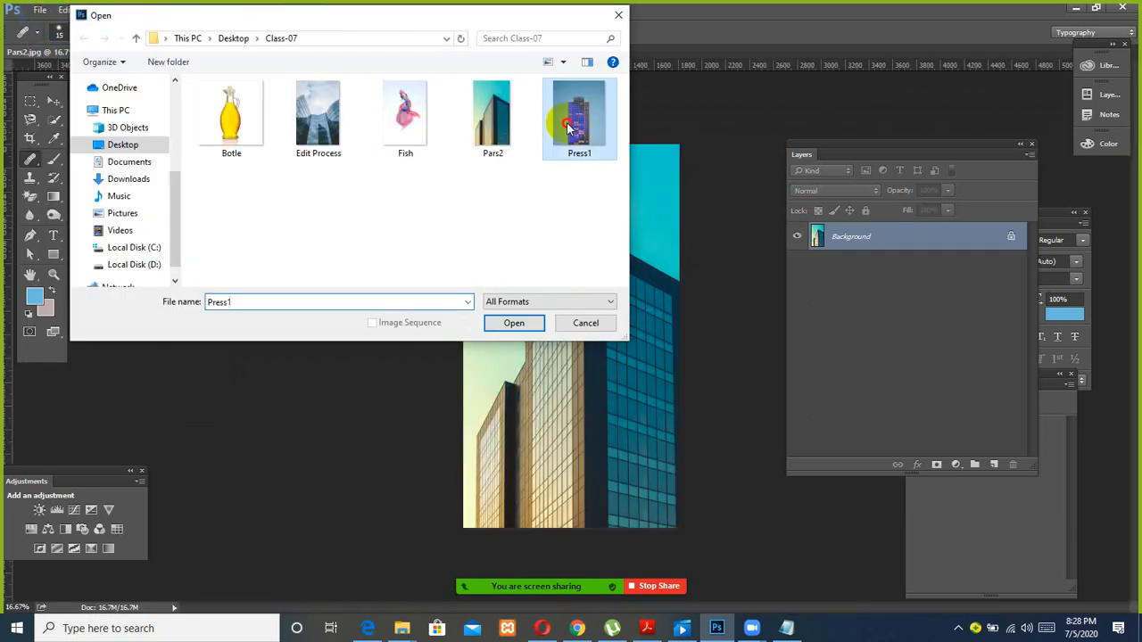
left_click(532, 326)
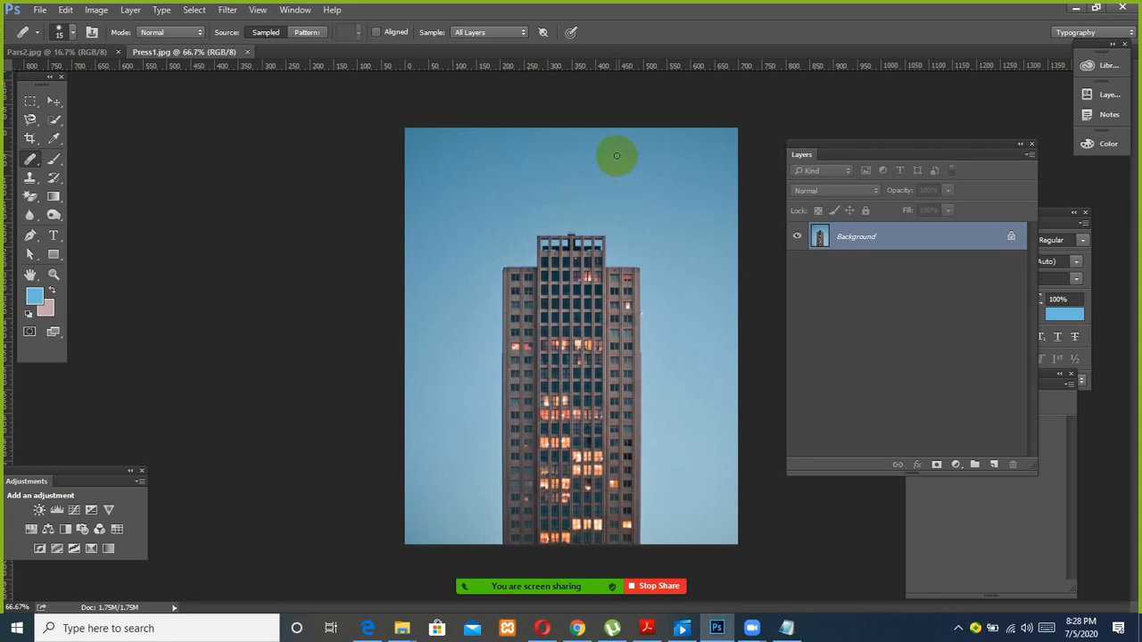
Step: Examine the building facades in Pars2.jpg and Press1.jpg at closer range
left_click(89, 52)
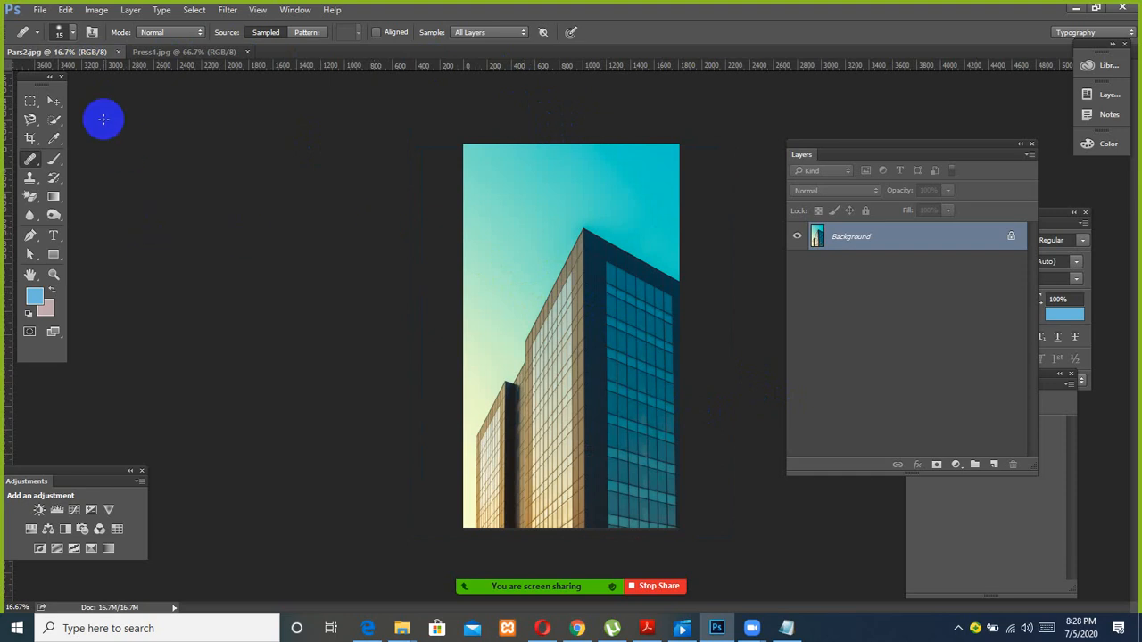
key("z")
left_click(522, 212)
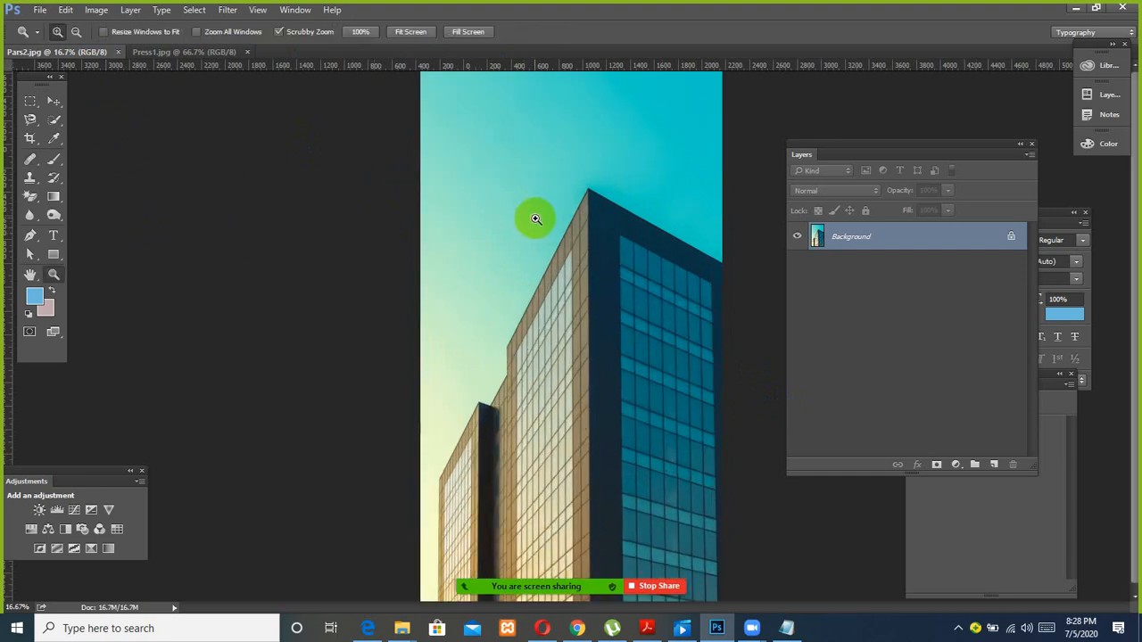
left_click_drag(537, 258, 310, 191)
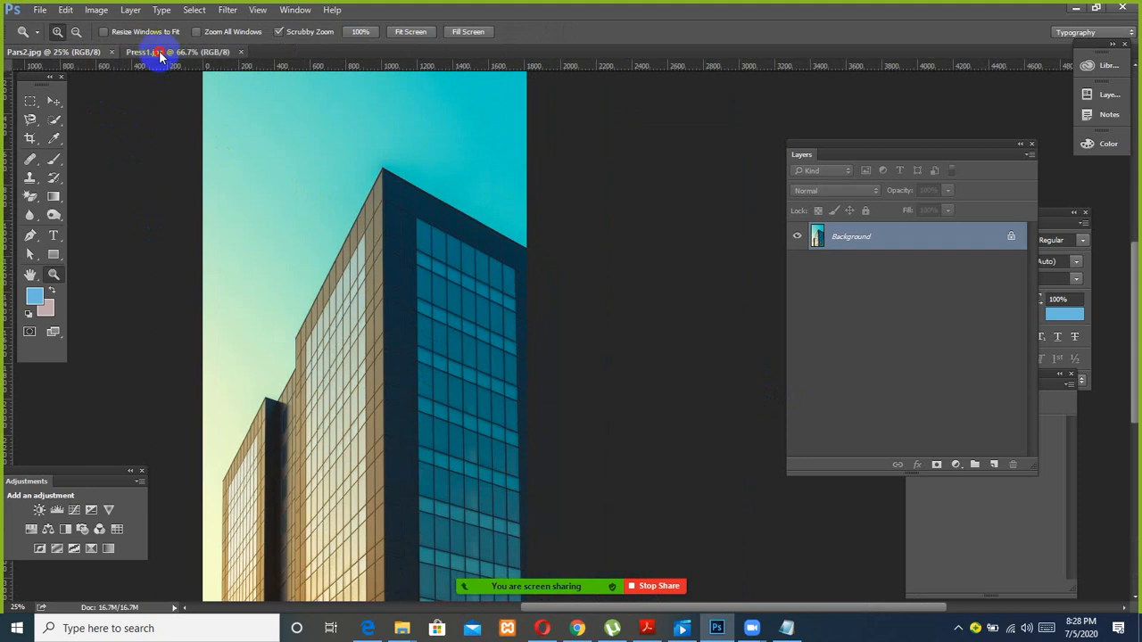
left_click(158, 54)
left_click(604, 367)
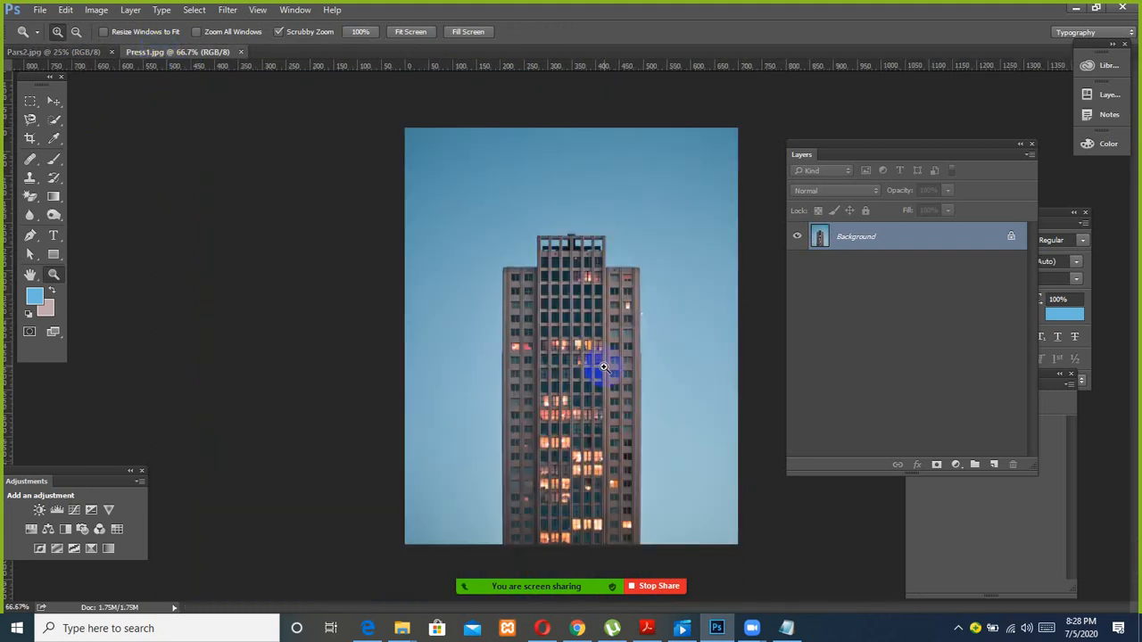
left_click(596, 364)
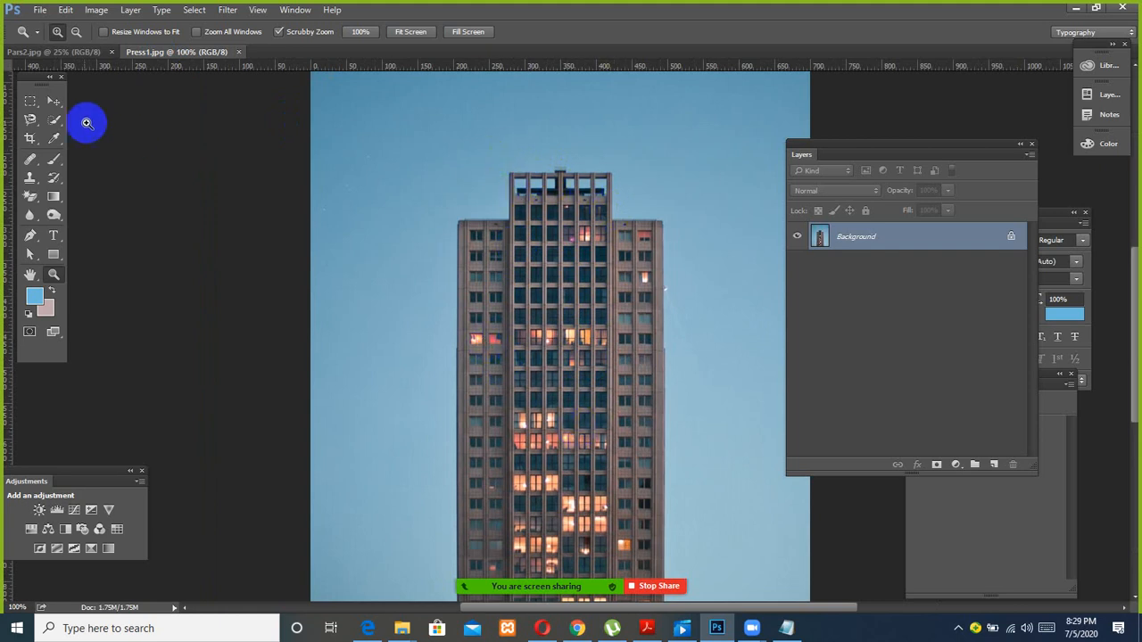
left_click(52, 52)
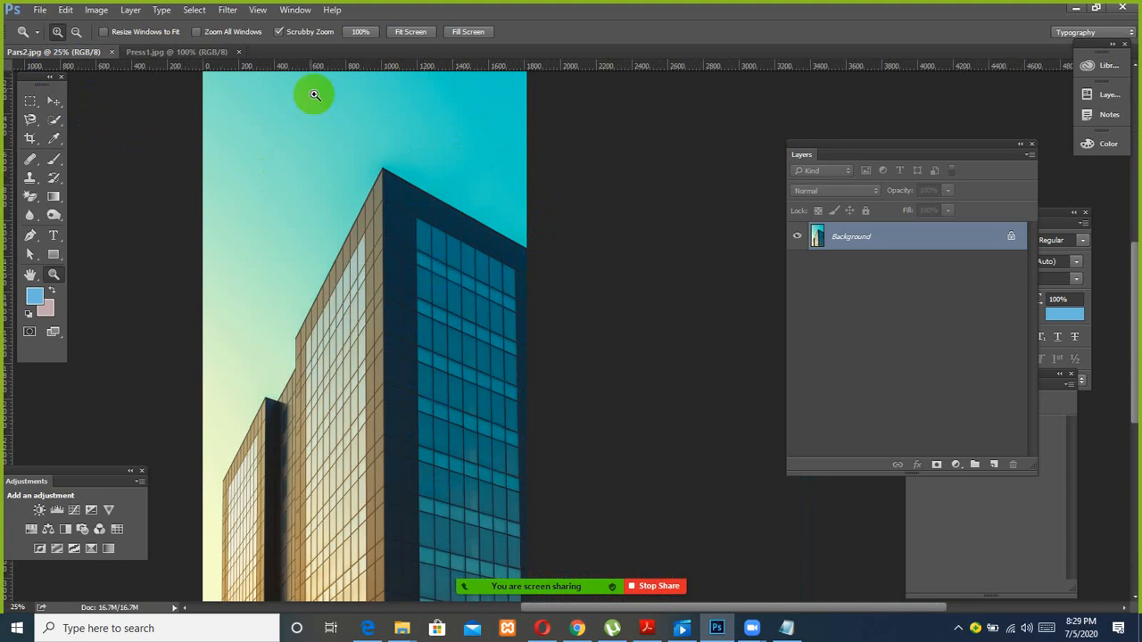
Step: Convert the locked Background of Press1.jpg into a regular layer with the default name
left_click(148, 53)
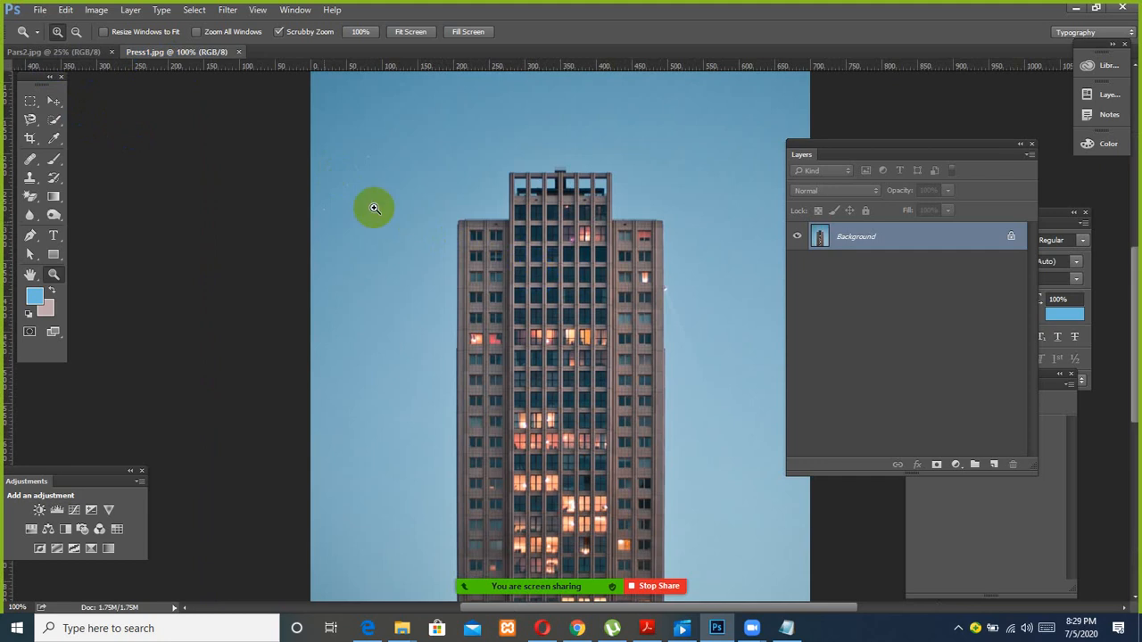
double_click(912, 237)
left_click(584, 204)
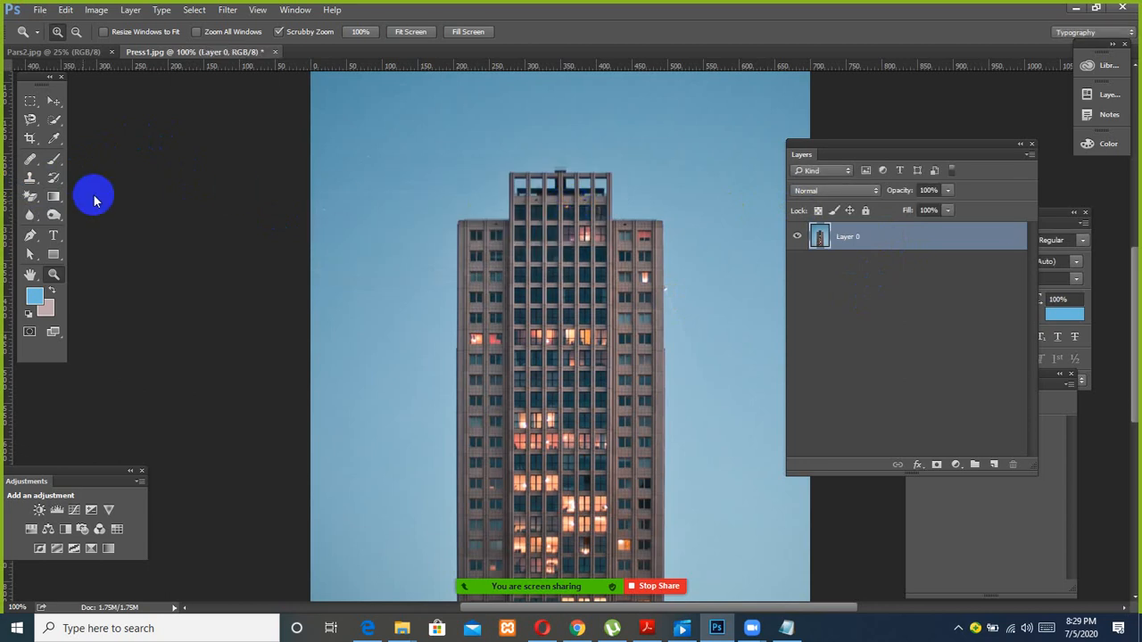
Step: Draw a closed rectangular Pen tool path around the upper part of the tower's central window column, below the open roof frame
left_click(30, 235)
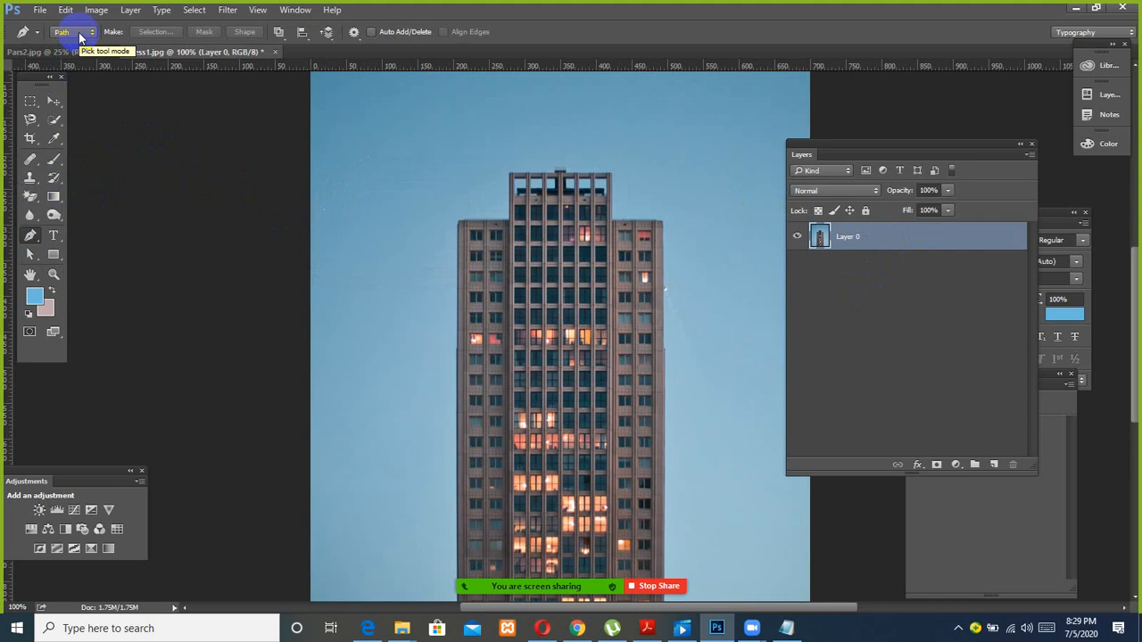
left_click(516, 184)
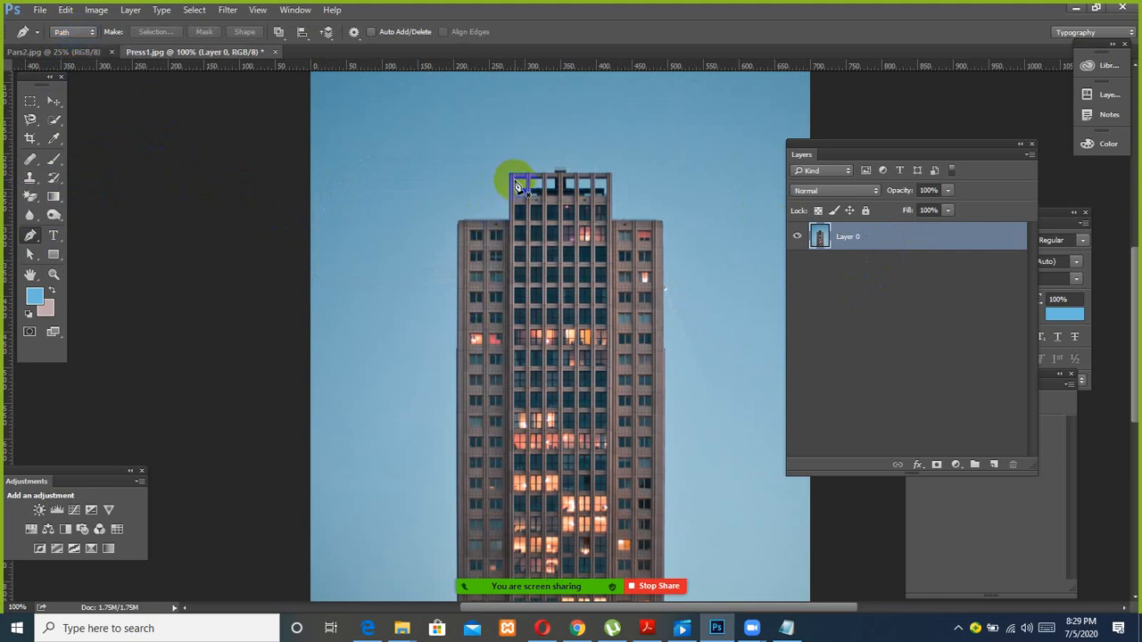
left_click(518, 202)
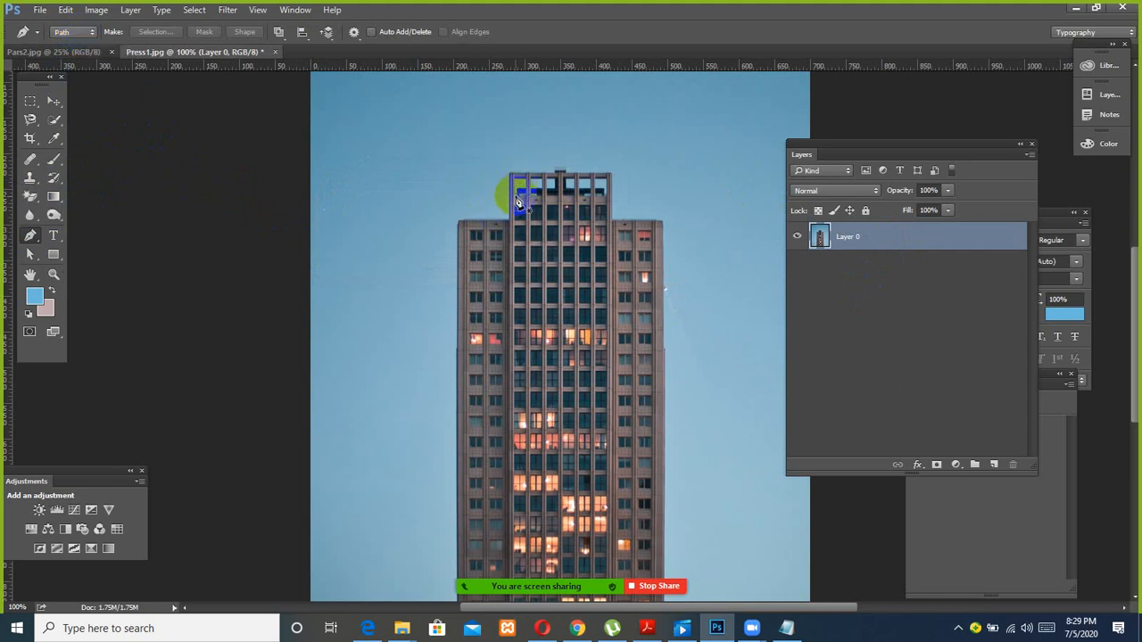
left_click(608, 201)
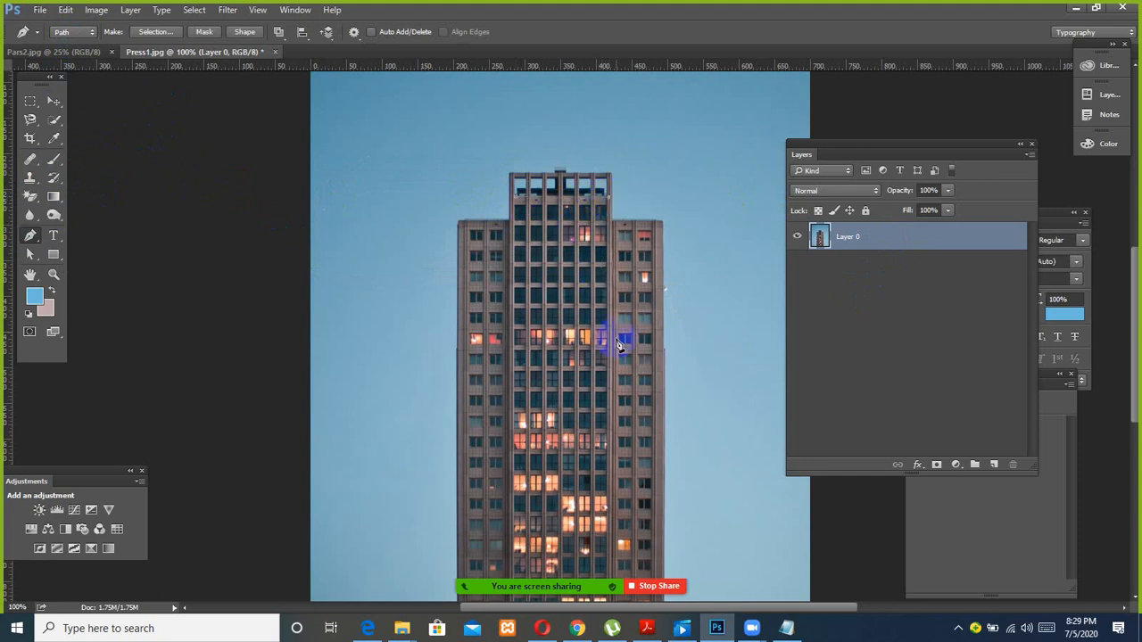
left_click(613, 421)
left_click(511, 423)
left_click(514, 202)
Step: Convert the path into a new selection with a feather radius of 0 pixels
right_click(539, 196)
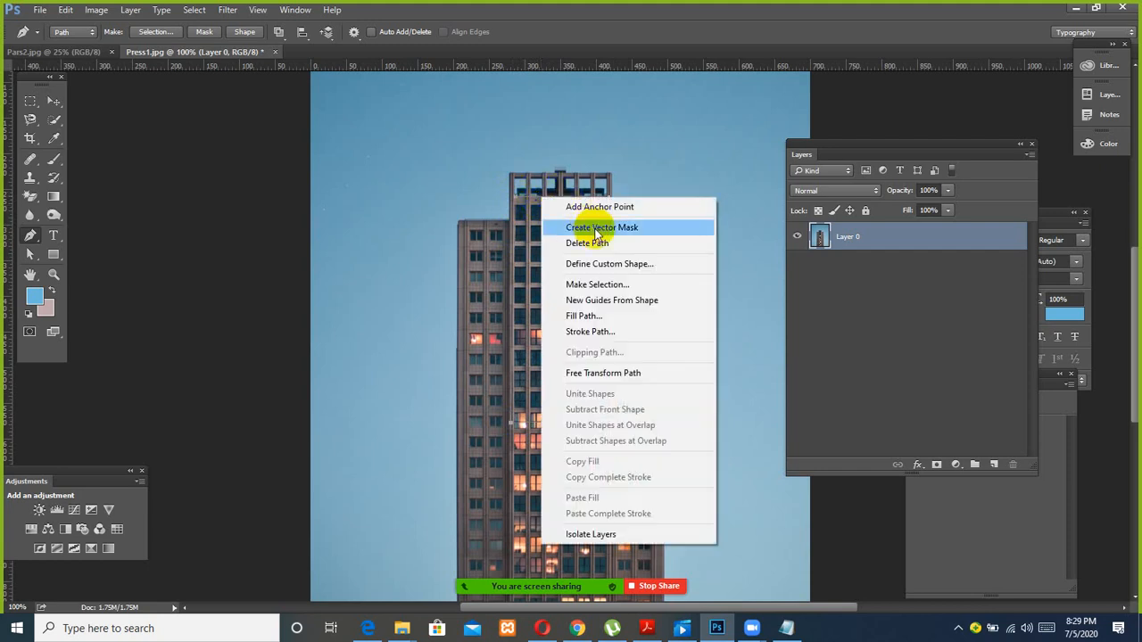
left_click(593, 285)
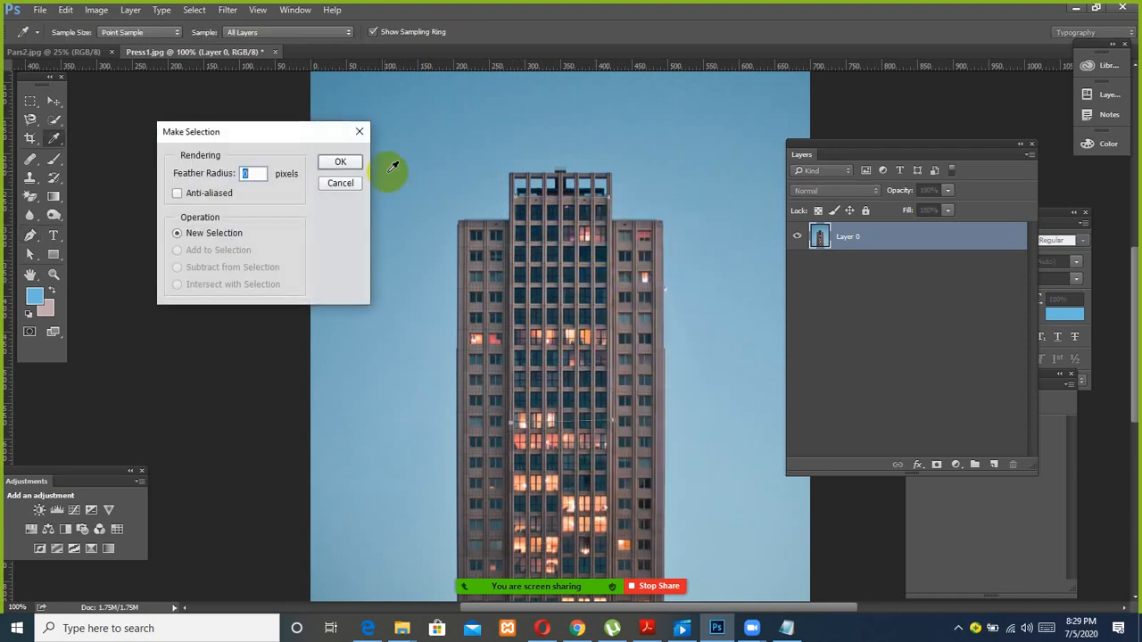
left_click(340, 161)
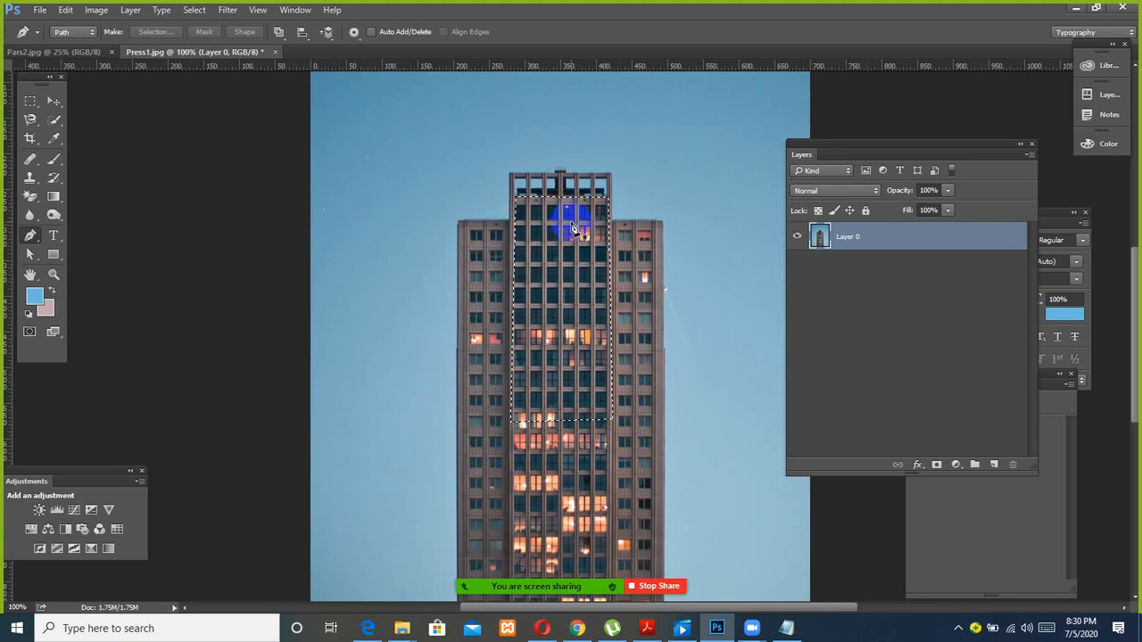
Step: Copy the selected window area to a new layer and move the copy onto the sky left of the tower
key("ctrl+j")
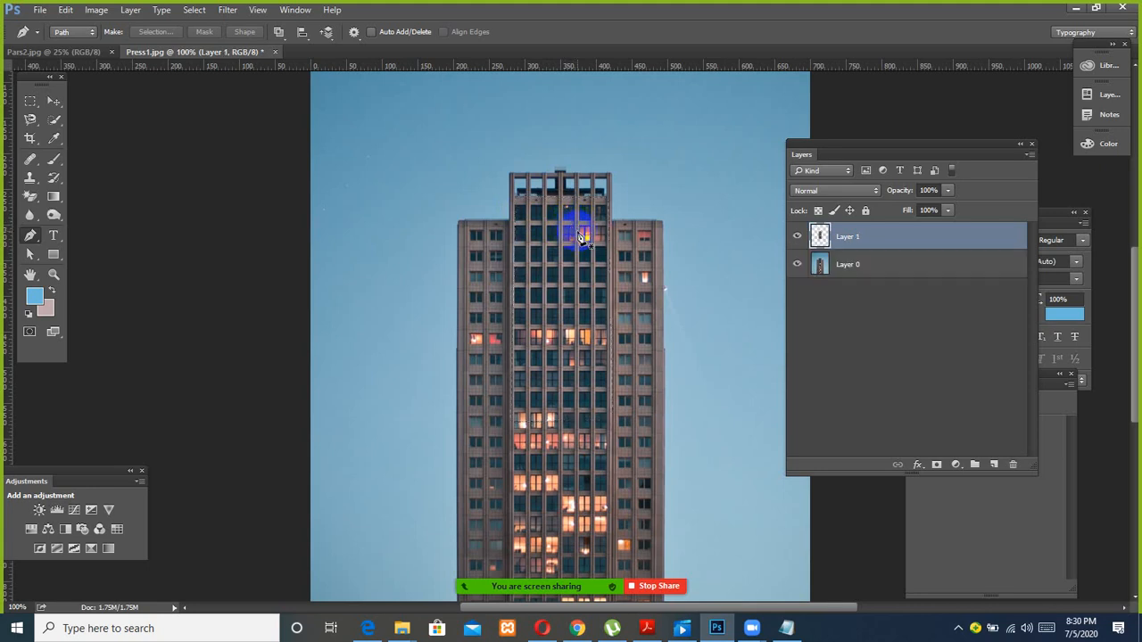
left_click(53, 101)
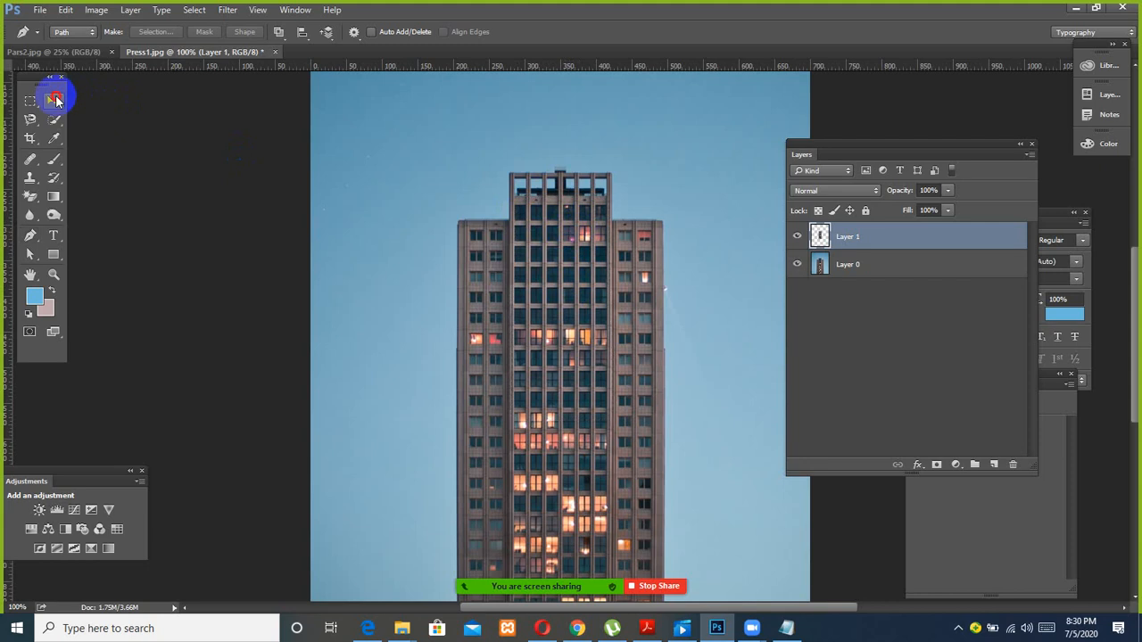
left_click_drag(535, 293, 370, 298)
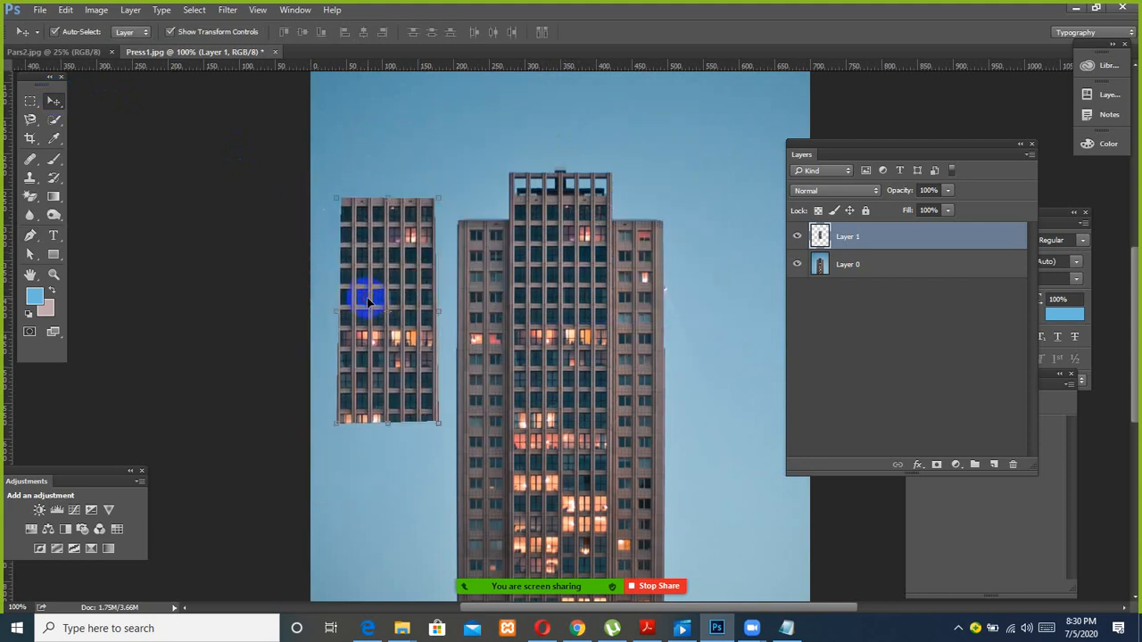
Step: Bring the copied window layer from Press1.jpg into Pars2.jpg, placing it on the blue glass facade
left_click(82, 51)
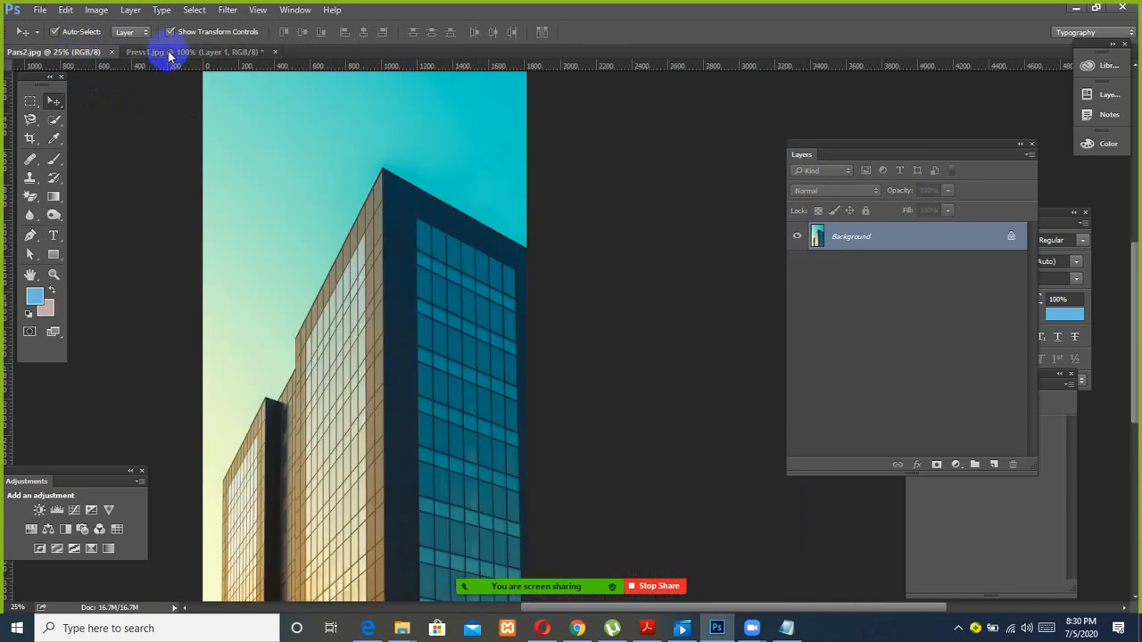
left_click(168, 53)
left_click_drag(365, 281, 444, 398)
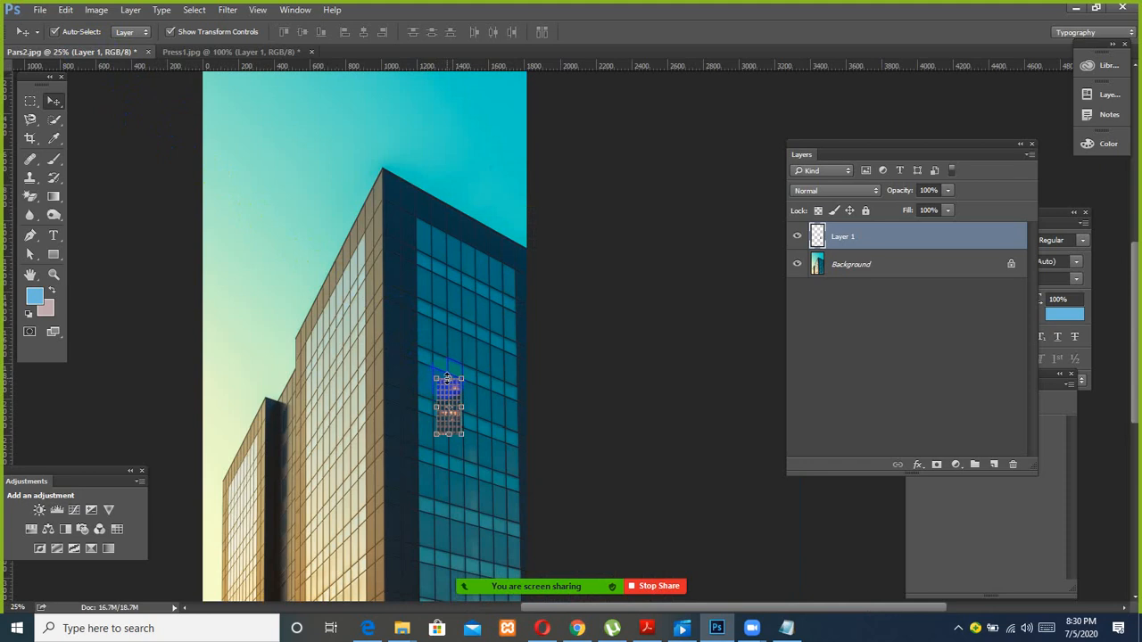
Step: Enlarge the pasted windows to about 461% width and 273% height across the blue facade, and convert the layer into a smart object
left_click_drag(436, 379, 526, 269)
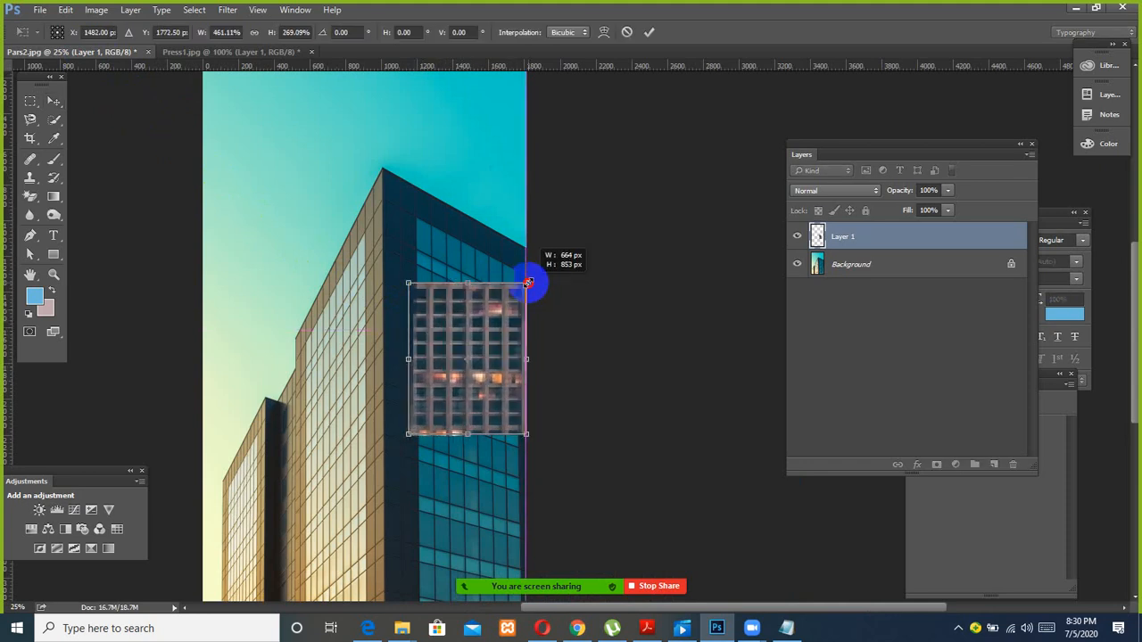
left_click_drag(472, 298, 473, 285)
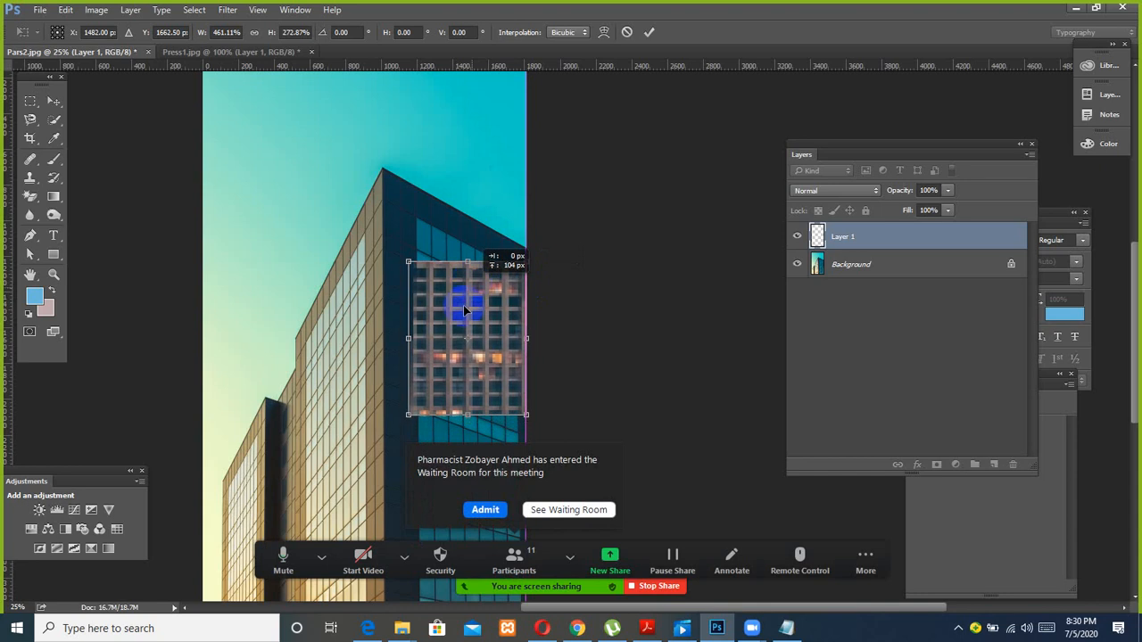
left_click(484, 510)
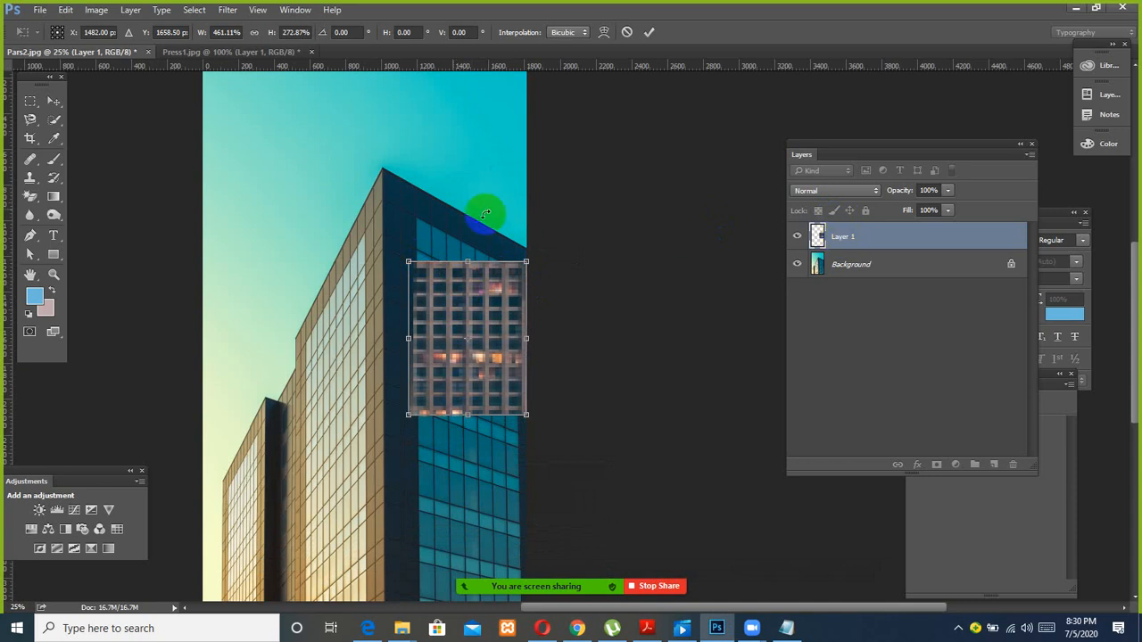
left_click(54, 101)
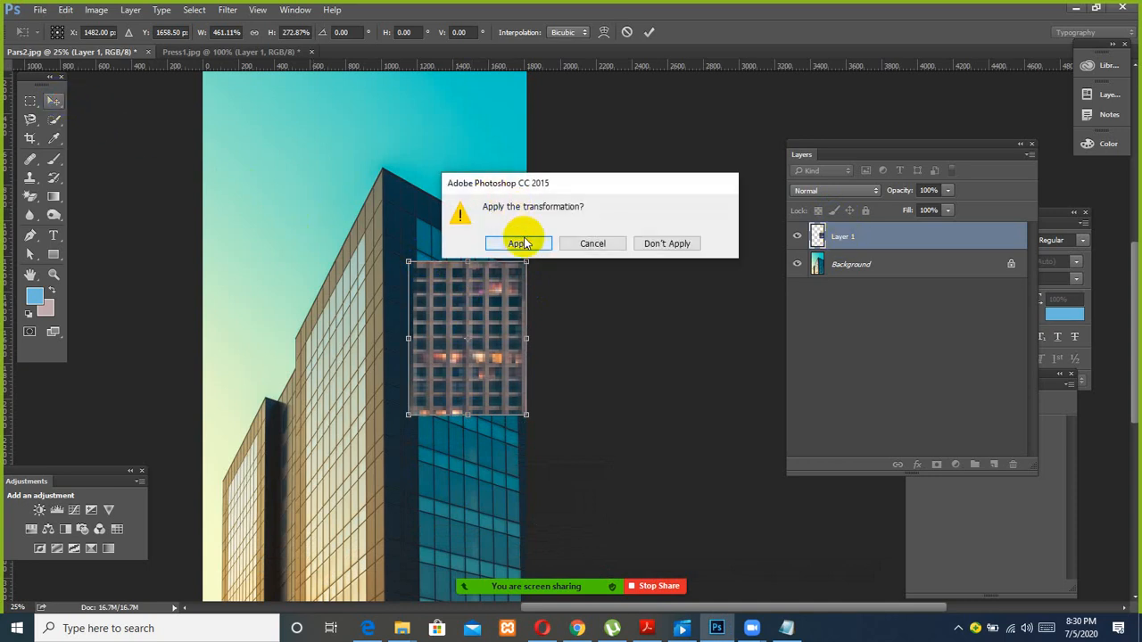
left_click(518, 243)
right_click(844, 238)
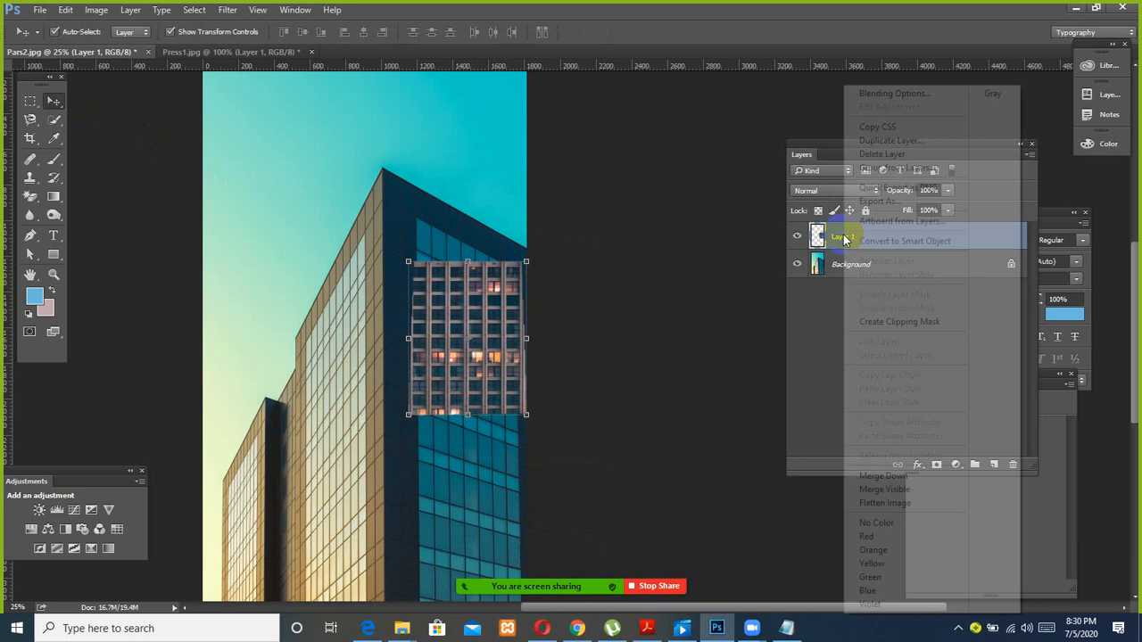
left_click(873, 248)
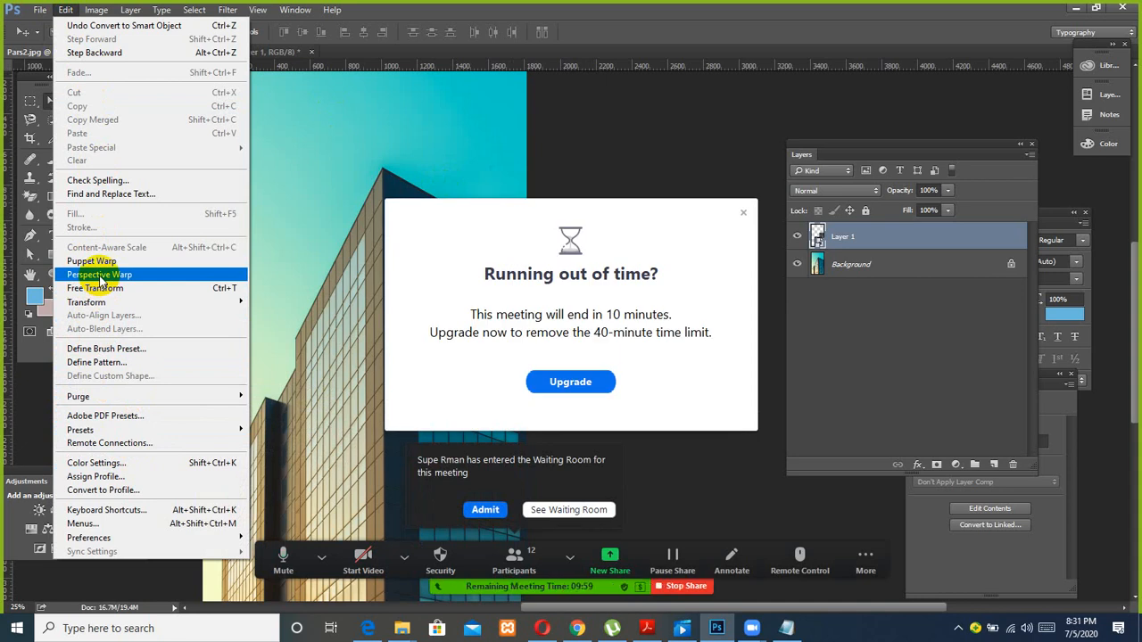
Step: Start a Perspective Warp on the window smart object and add a rectangular plane over the pasted windows
left_click(99, 275)
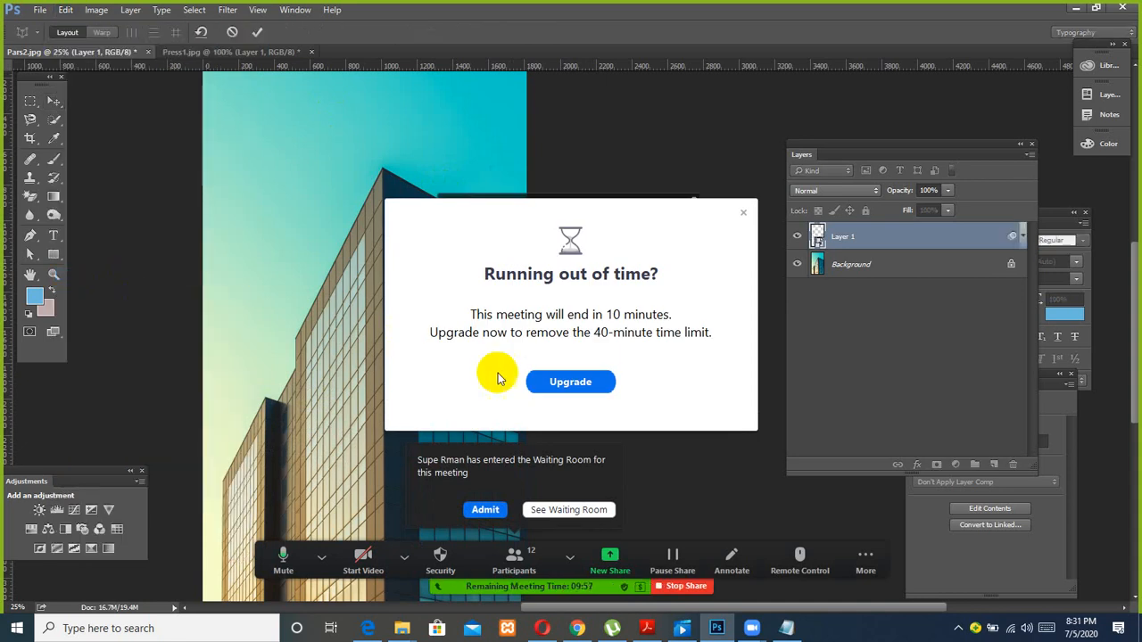
left_click(743, 212)
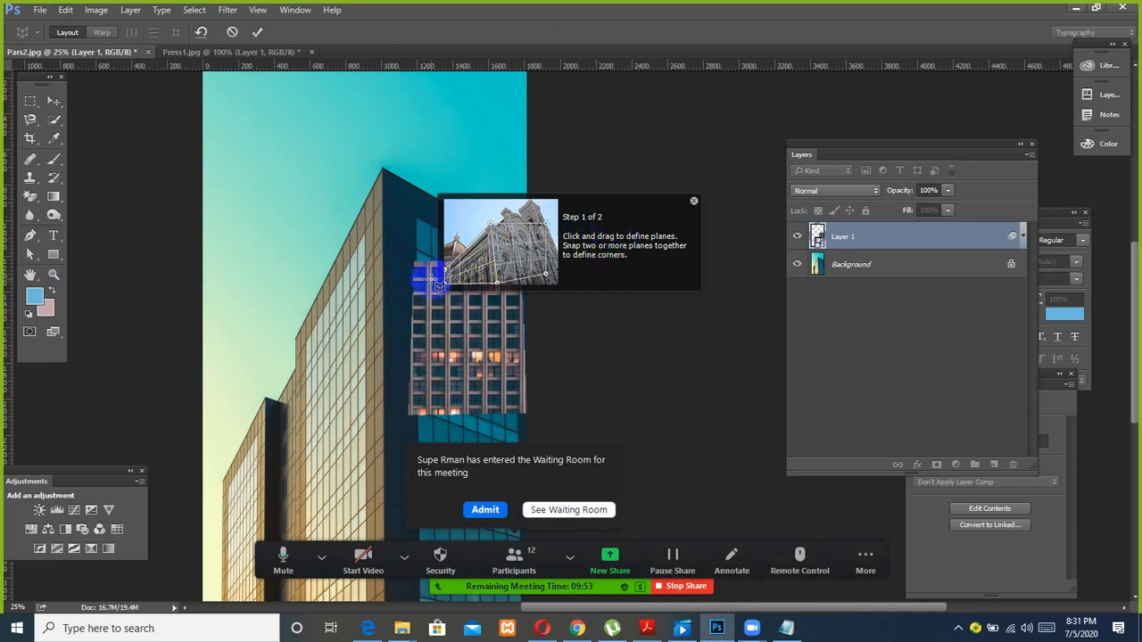
left_click(681, 208)
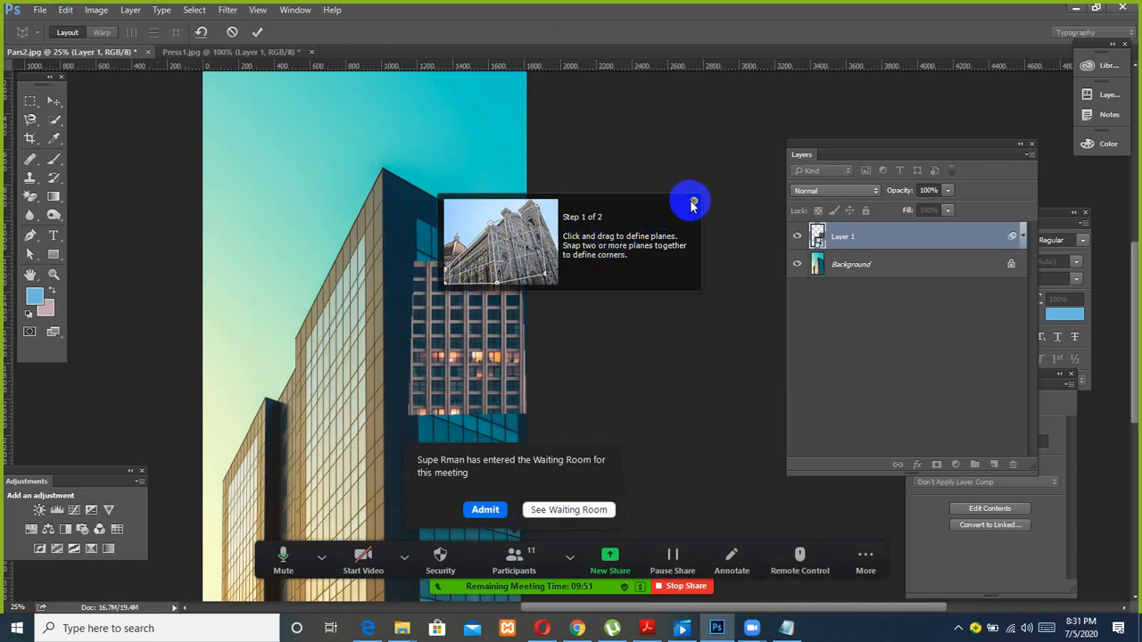
left_click(692, 203)
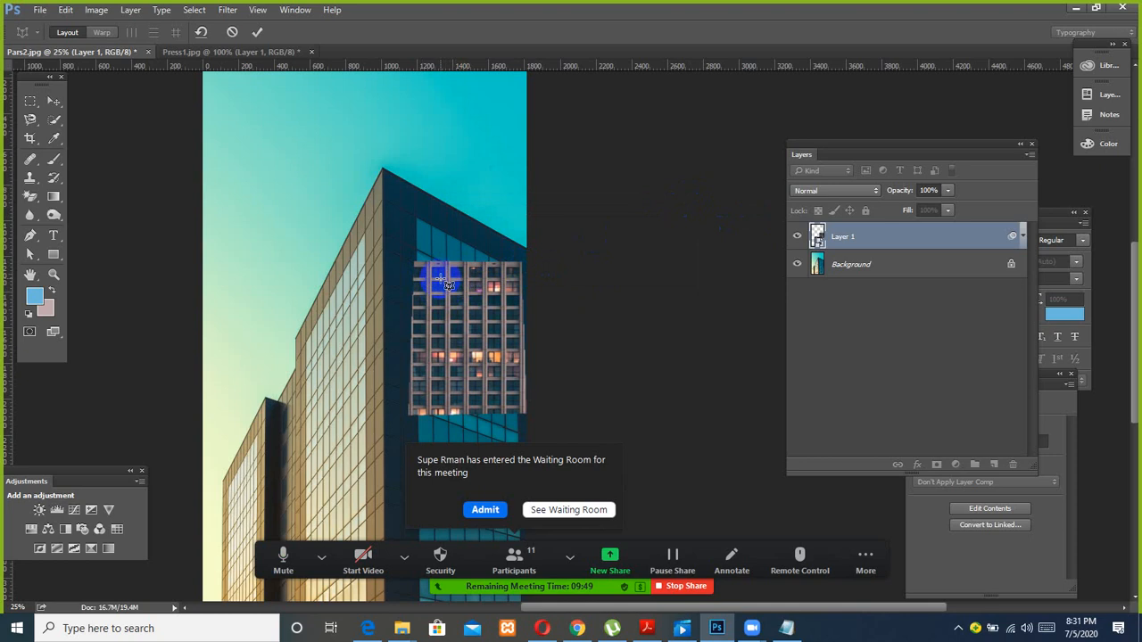
left_click(419, 266)
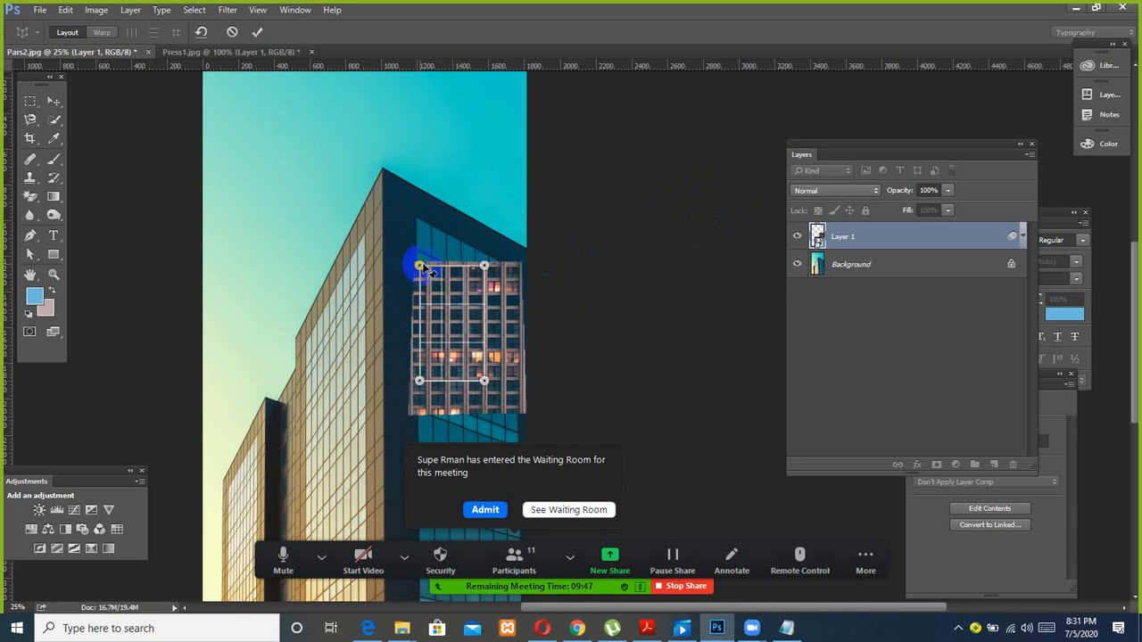
Step: Fit the four corners of the Perspective Warp plane to the blue glass facade, from its upper edge down to near the building's base
left_click_drag(422, 267, 423, 225)
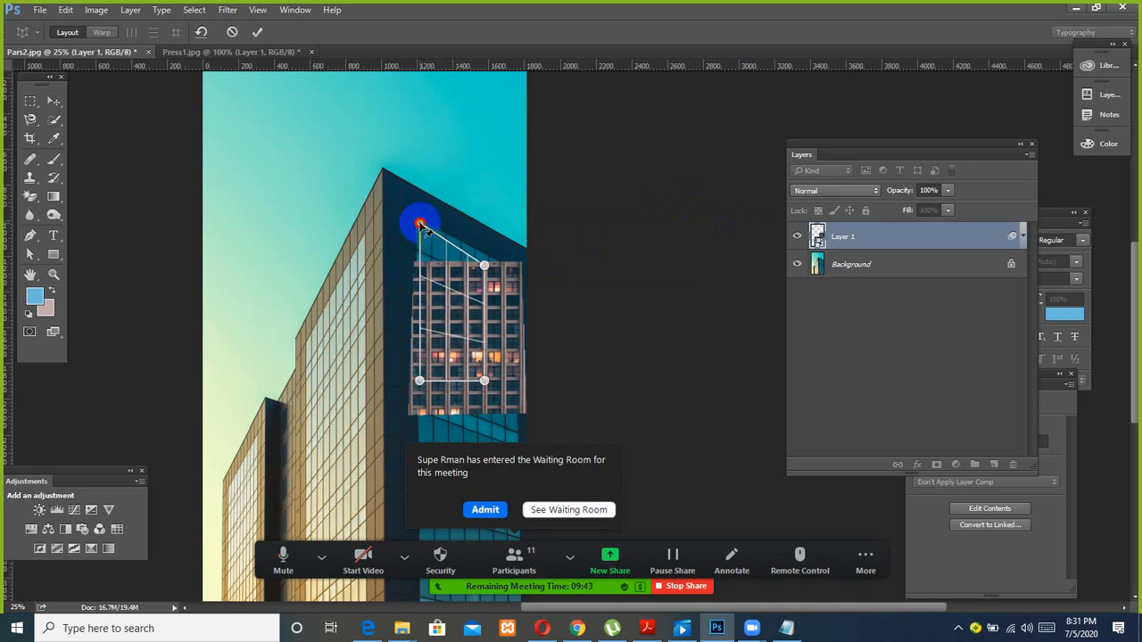
left_click(486, 267)
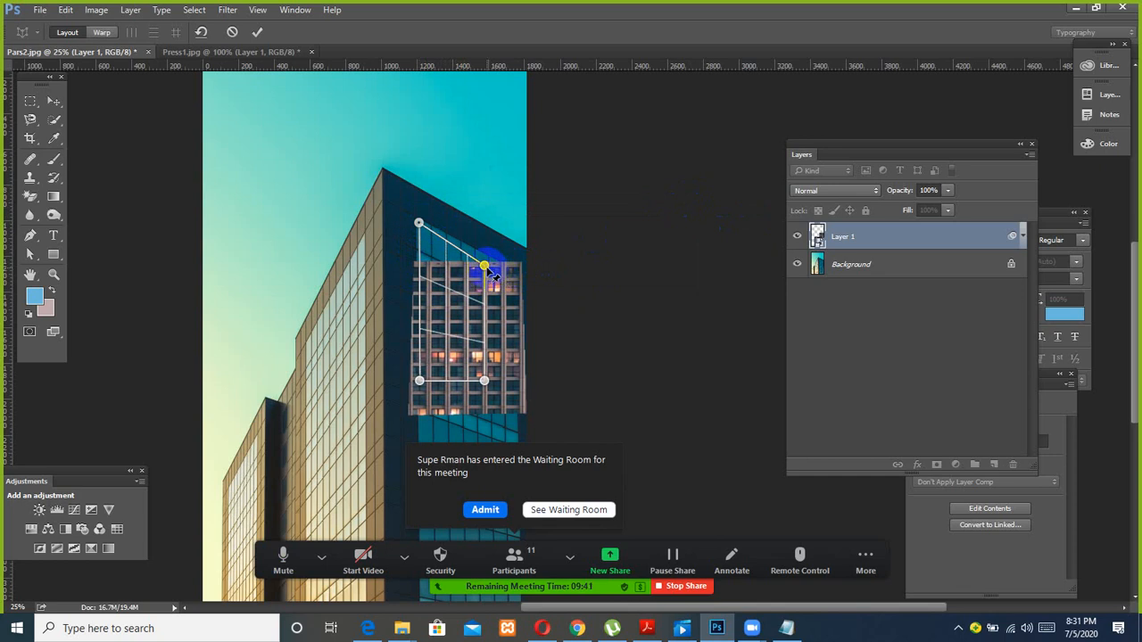
left_click_drag(484, 265, 523, 266)
left_click(483, 381)
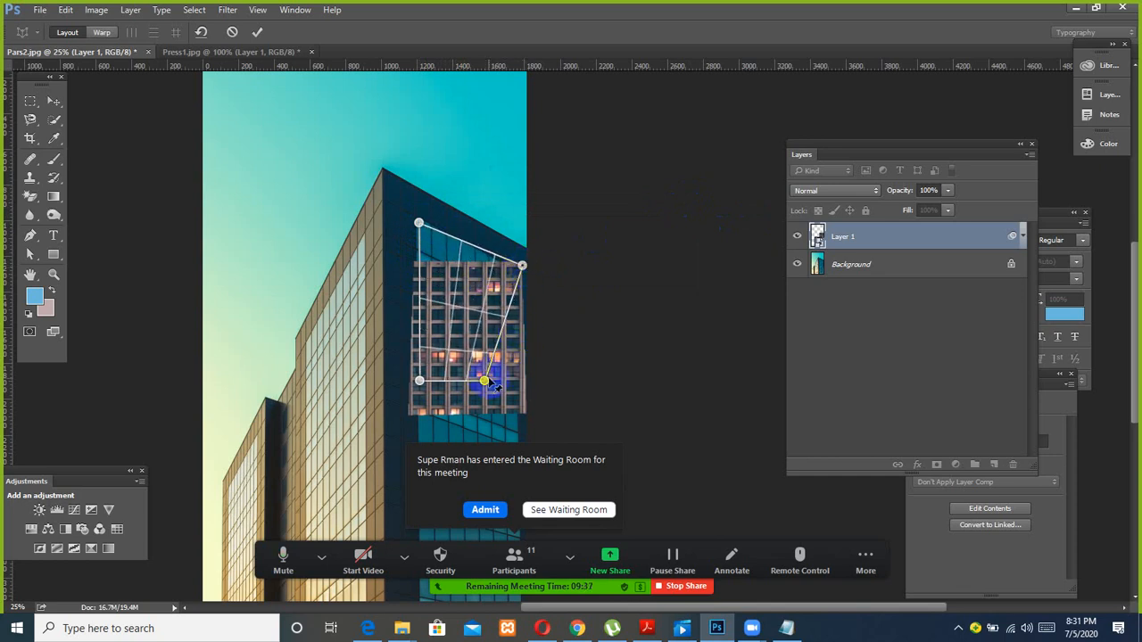
left_click(486, 510)
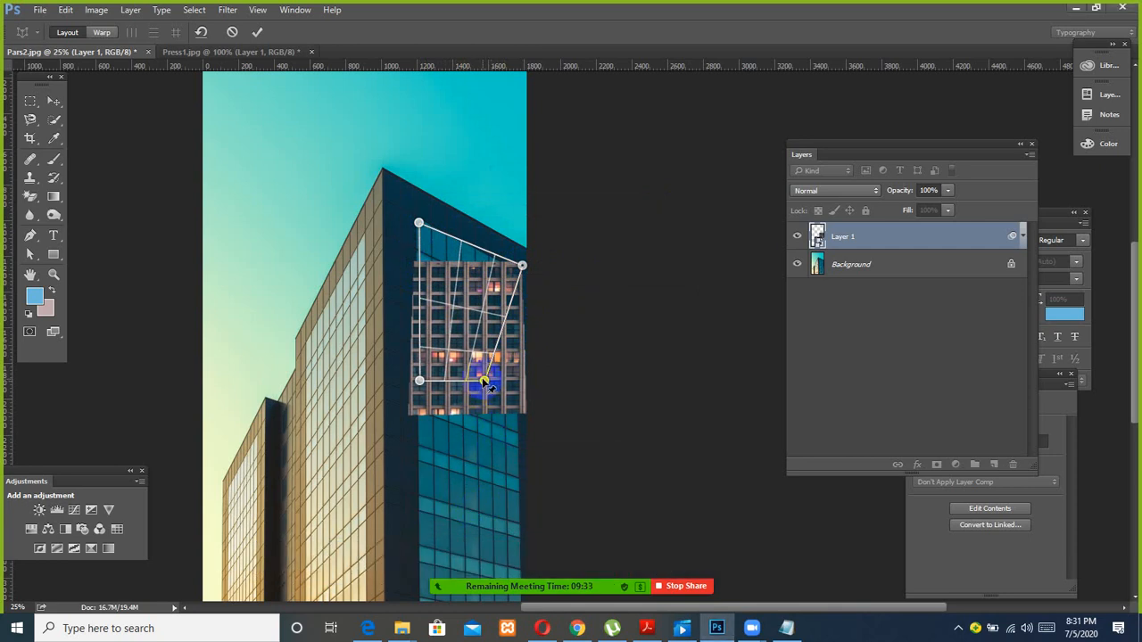
left_click_drag(485, 383, 524, 573)
scroll(550, 440, "down", 2)
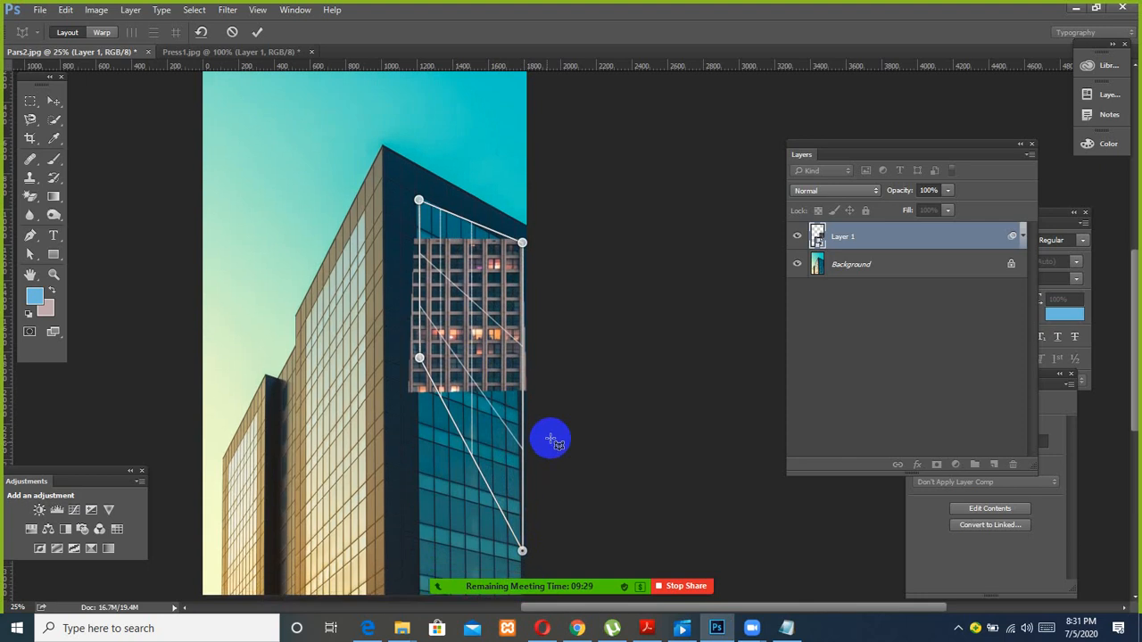
scroll(549, 440, "down", 7)
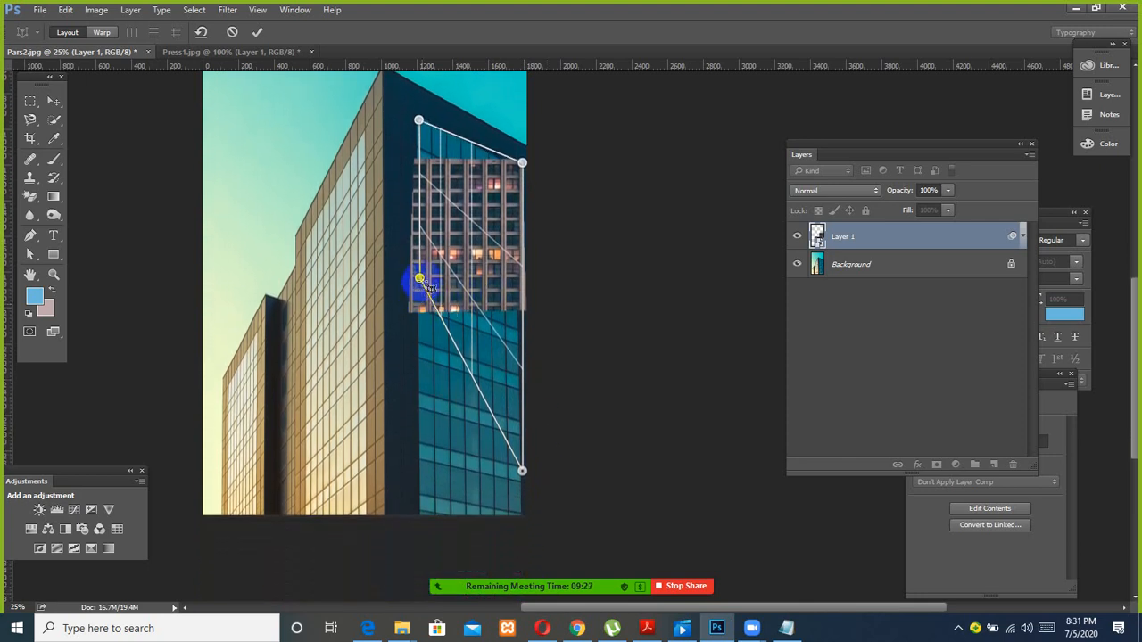
scroll(423, 284, "up", 3)
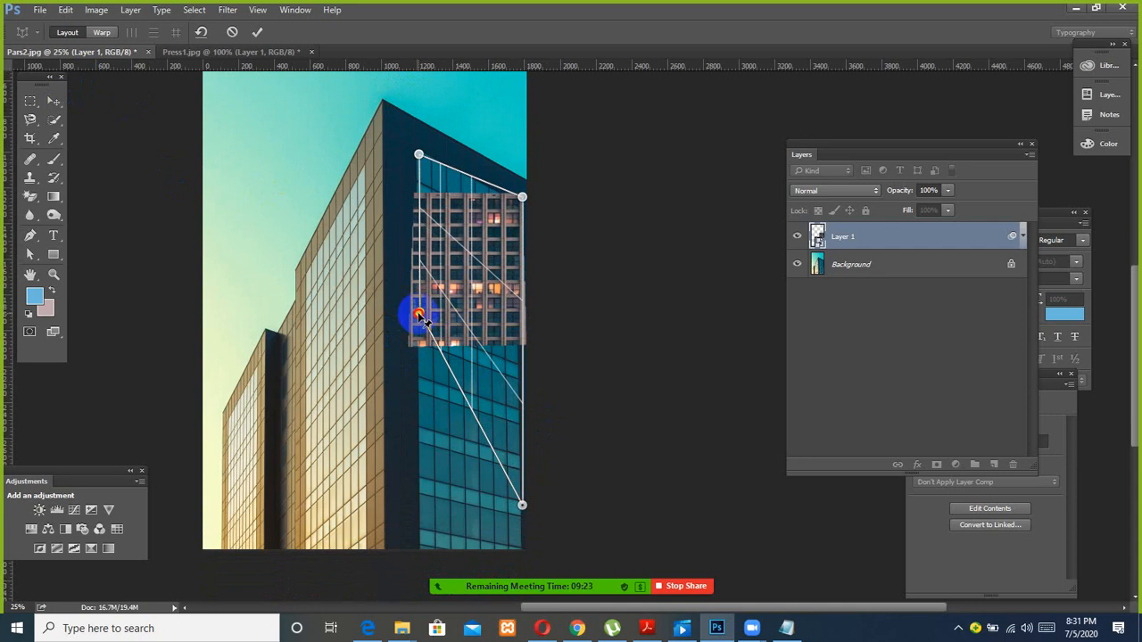
left_click_drag(418, 314, 421, 533)
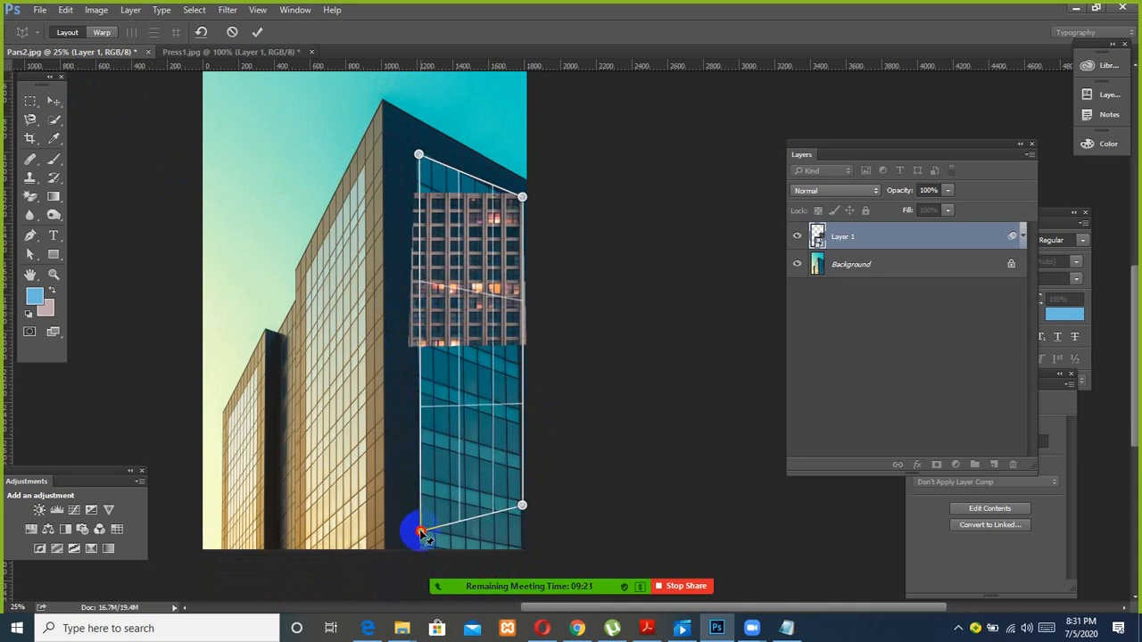
mouse_move(471, 324)
left_mouse_down()
mouse_move(476, 387)
mouse_move(468, 321)
left_mouse_up()
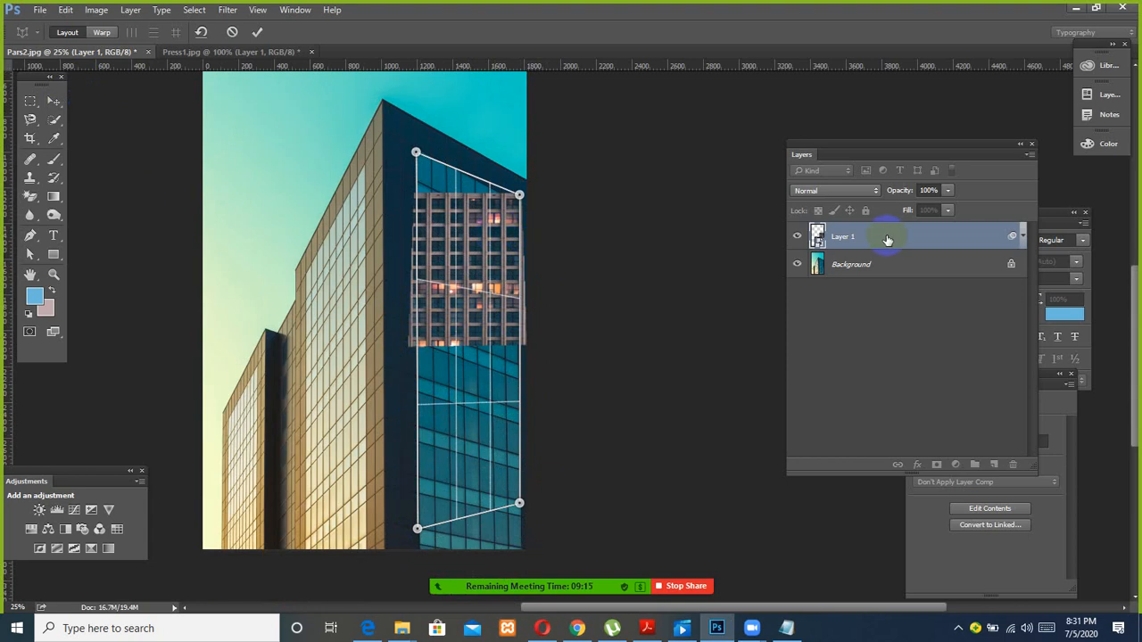
Step: Apply the Perspective Warp and turn on the visibility of its smart filter on Layer 1
left_click(54, 101)
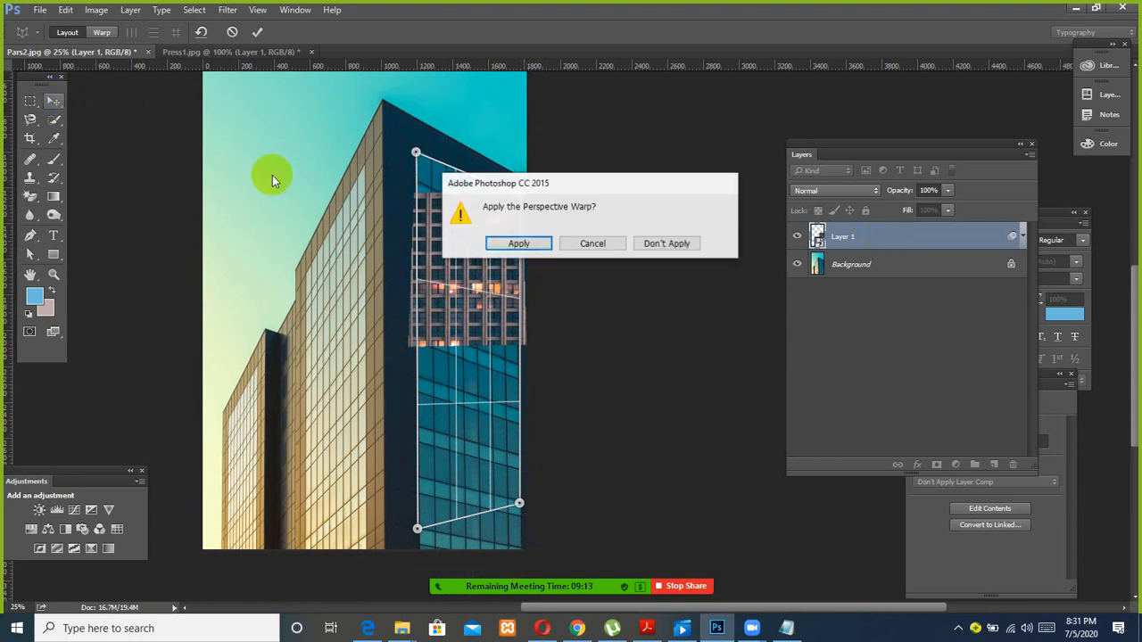
left_click(518, 244)
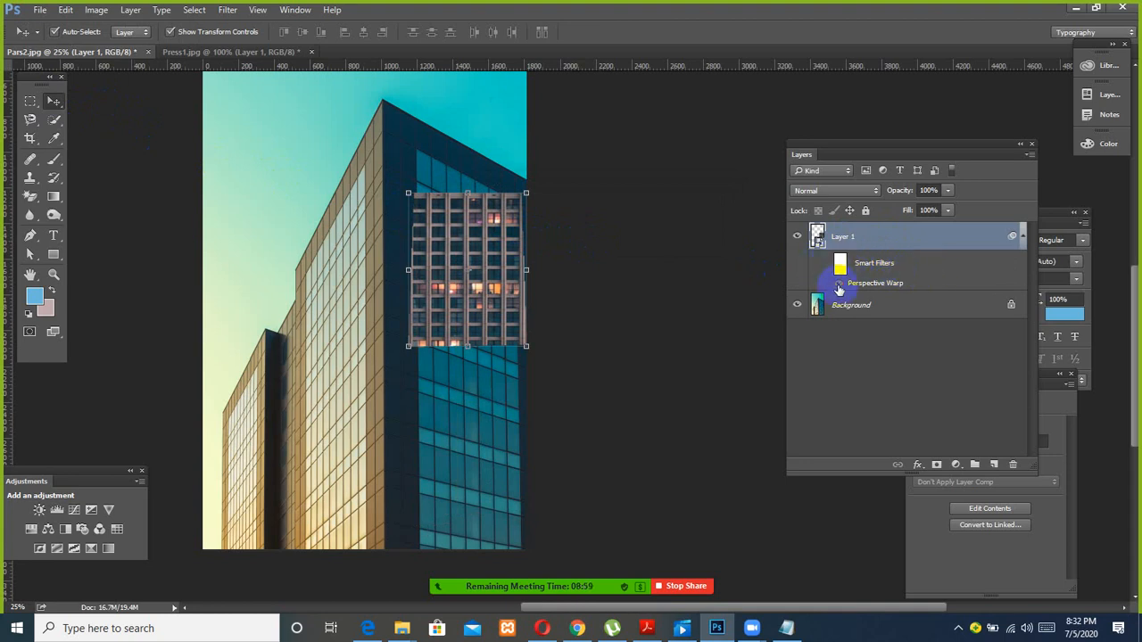
left_click(838, 283)
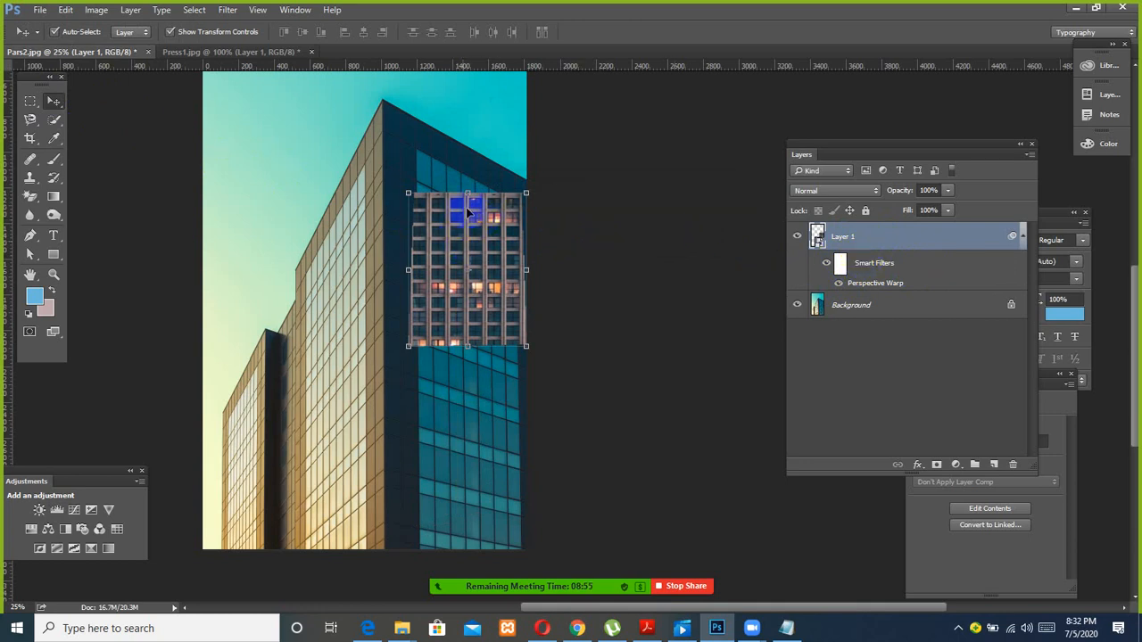
Step: Flip the pasted window layer horizontally with Free Transform
right_click(438, 216)
left_click(451, 222)
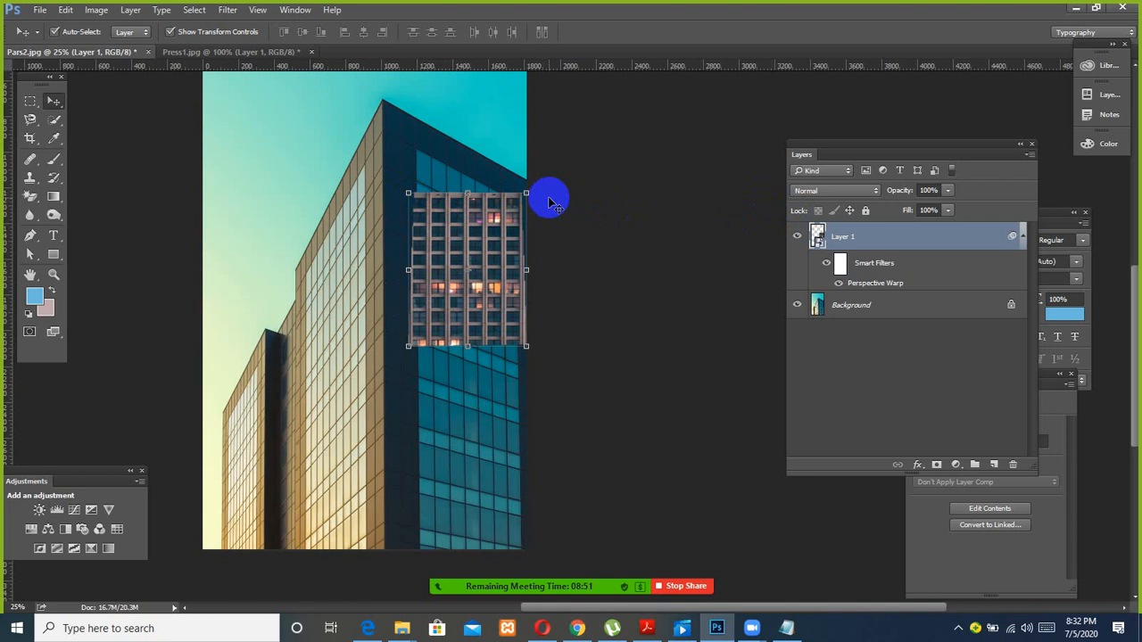
key("ctrl+t")
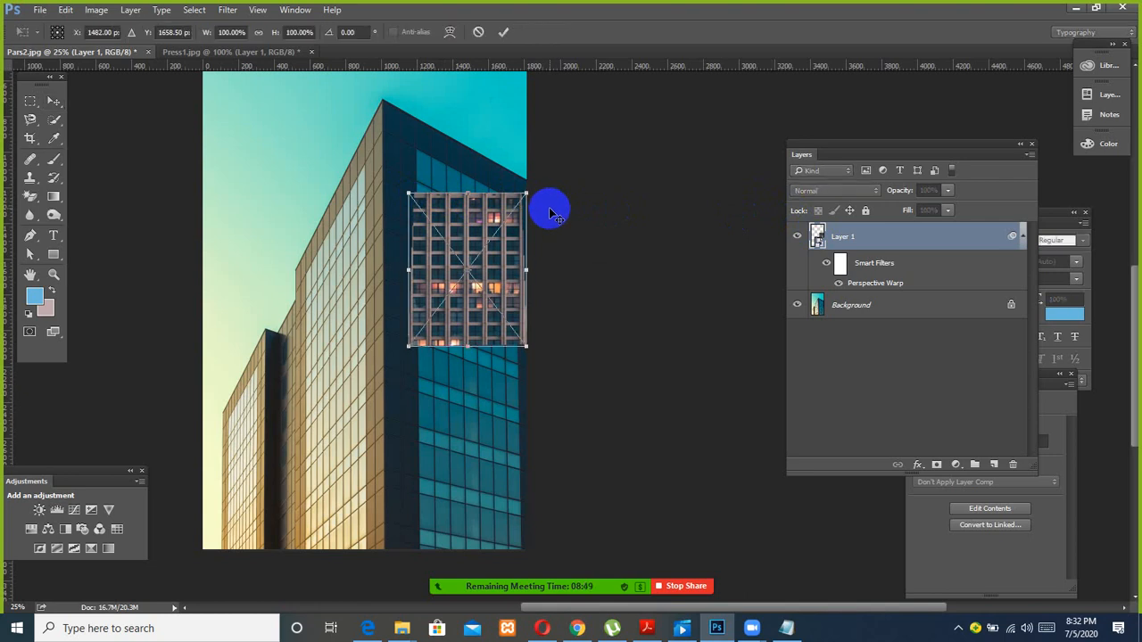
right_click(451, 235)
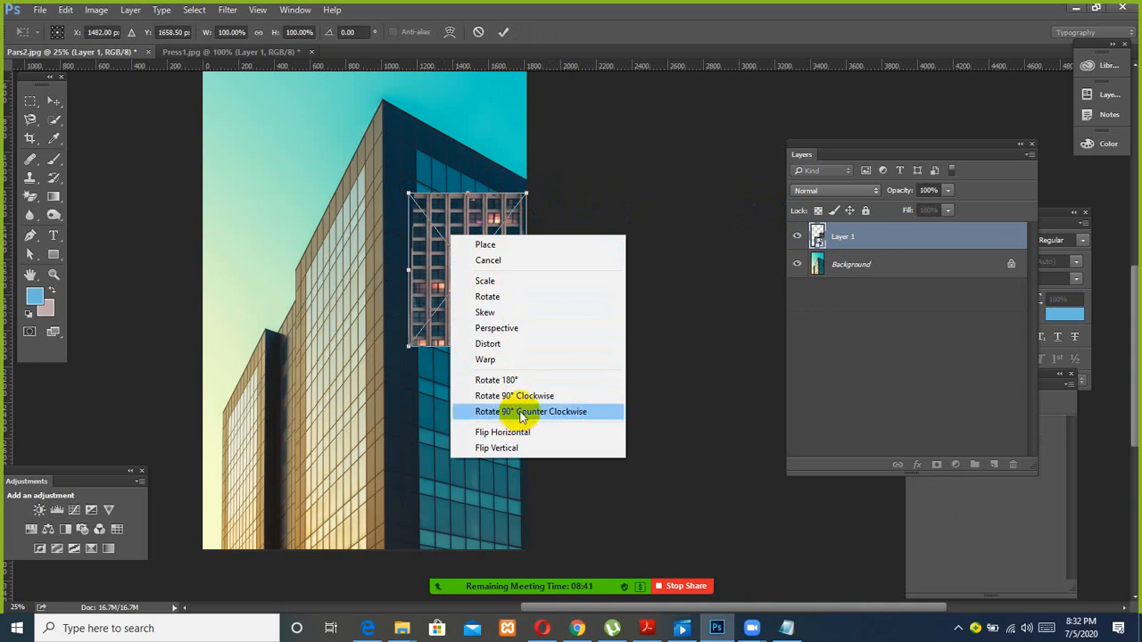
left_click(522, 434)
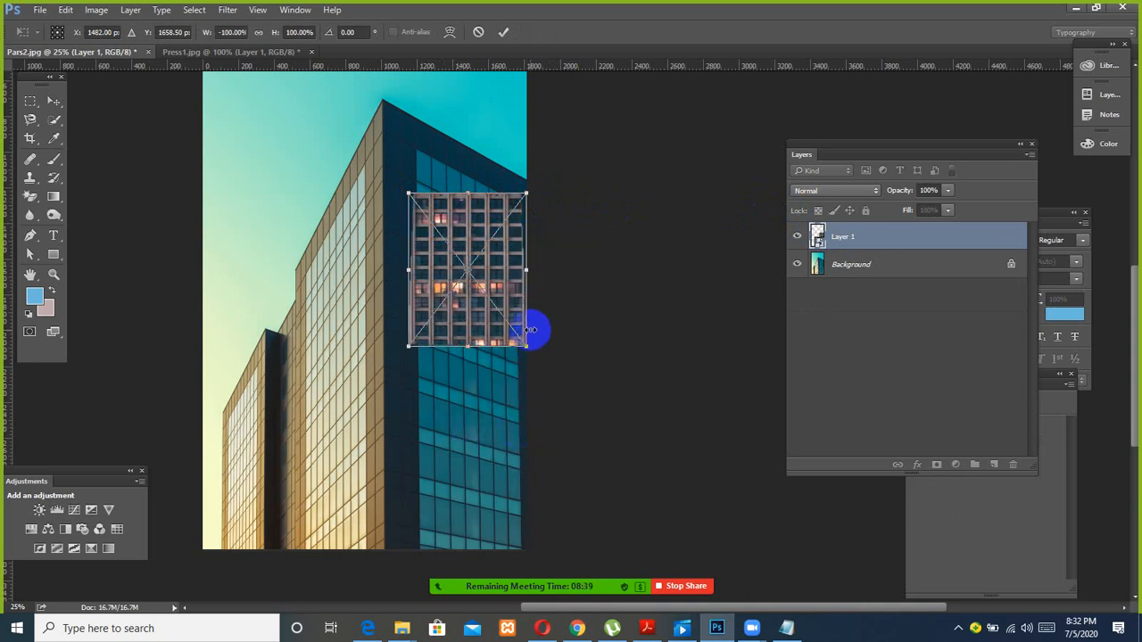
Step: Try to slant the flipped window layer by stretching its left and right edges to match the facade's perspective
right_click(478, 215)
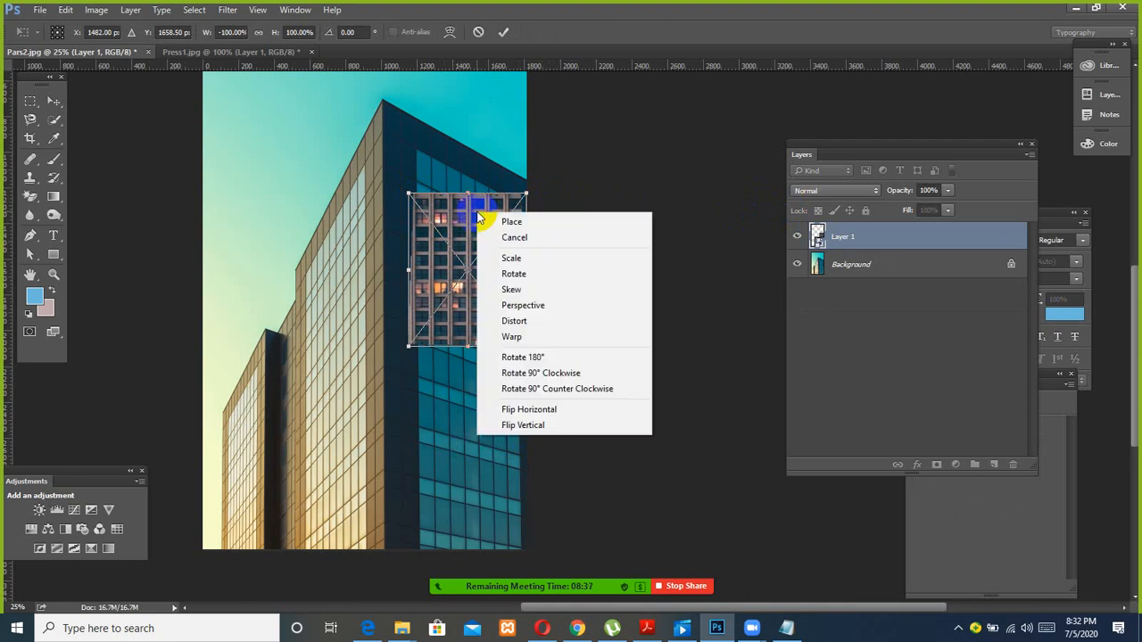
left_click(516, 323)
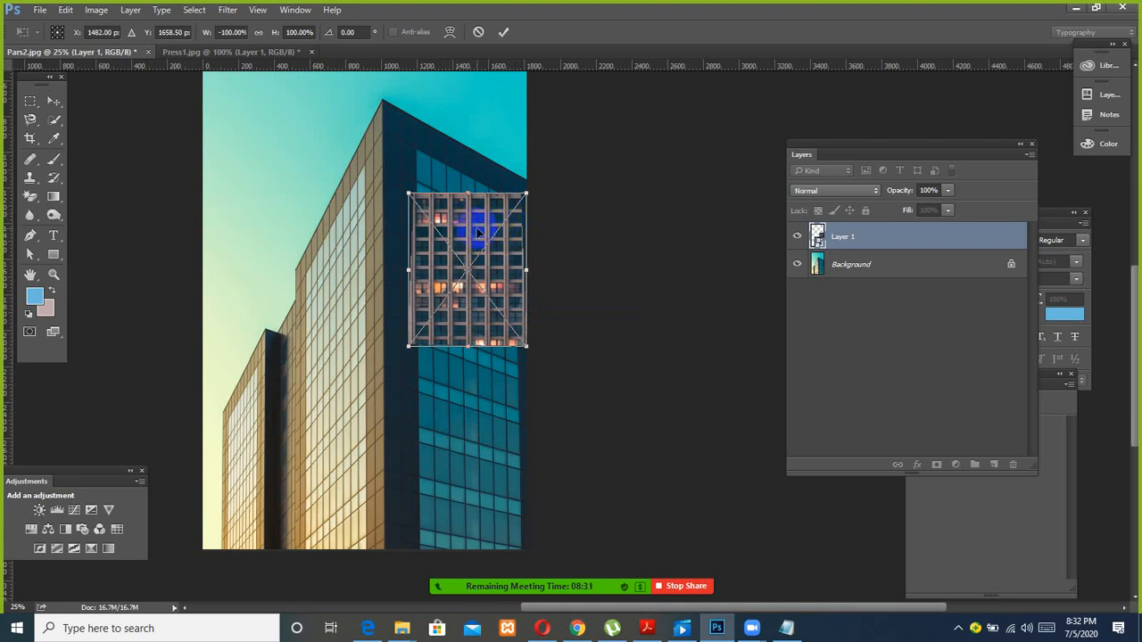
left_click_drag(409, 195, 410, 151)
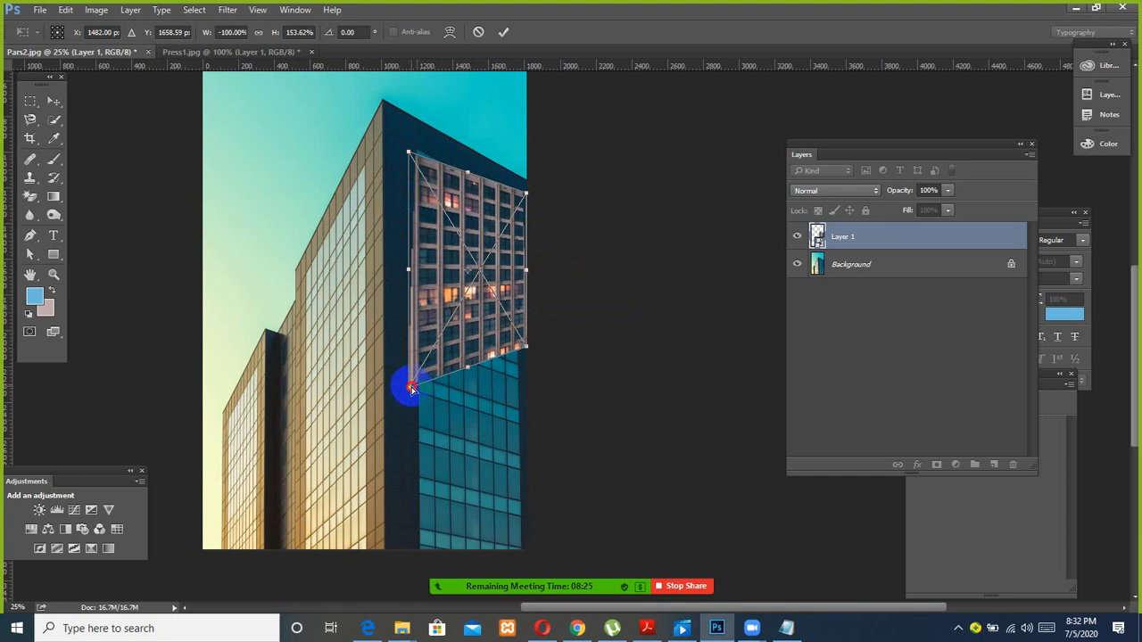
left_click_drag(411, 388, 434, 413)
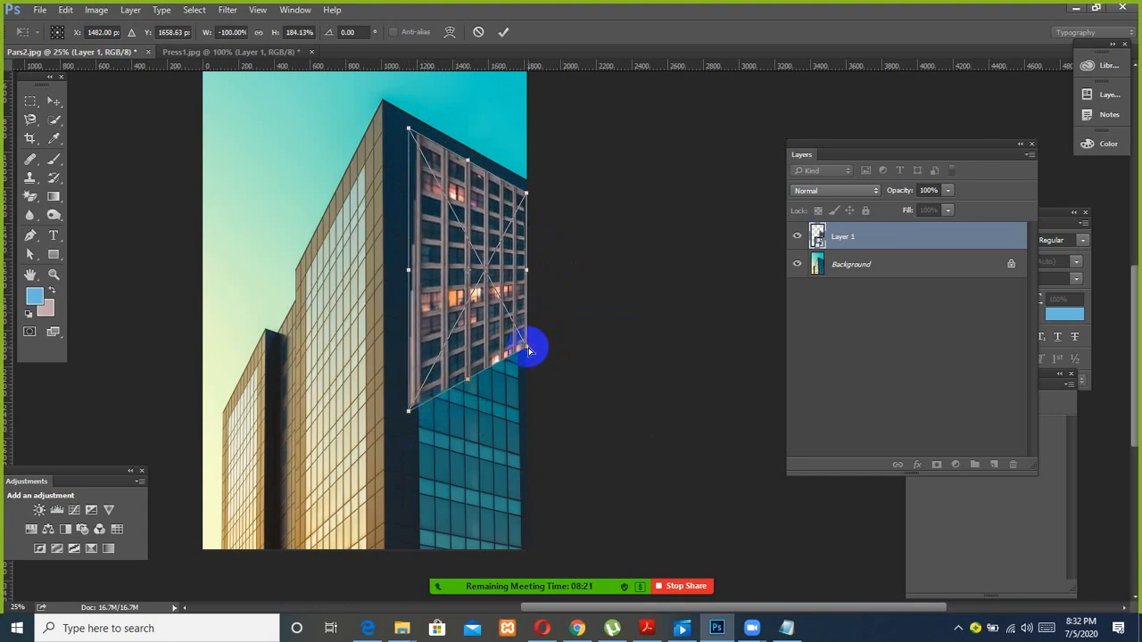
left_click_drag(528, 349, 513, 393)
key("ctrl+z")
Step: Distort the window layer by pulling its two lower corners down to the lower edge of the image
right_click(474, 279)
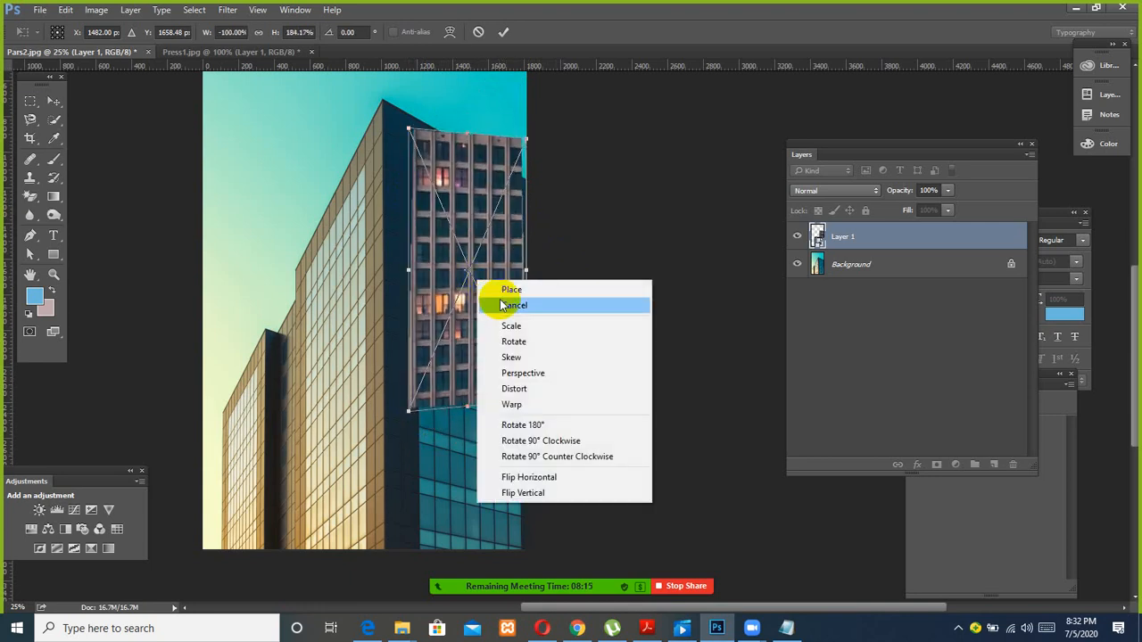
left_click(514, 389)
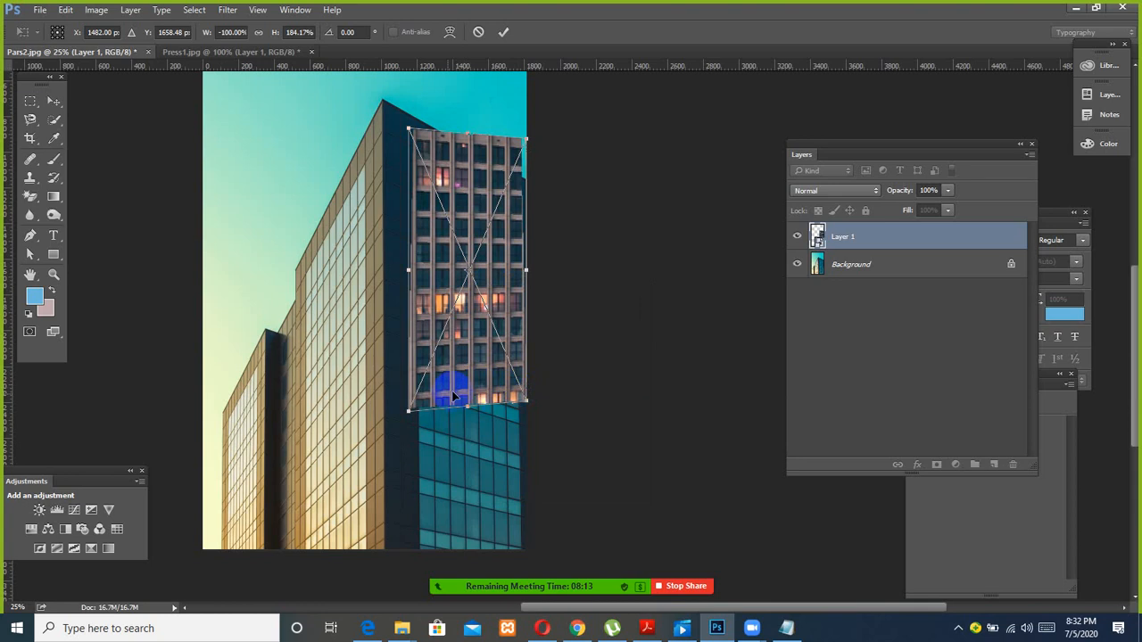
left_click_drag(410, 413, 420, 532)
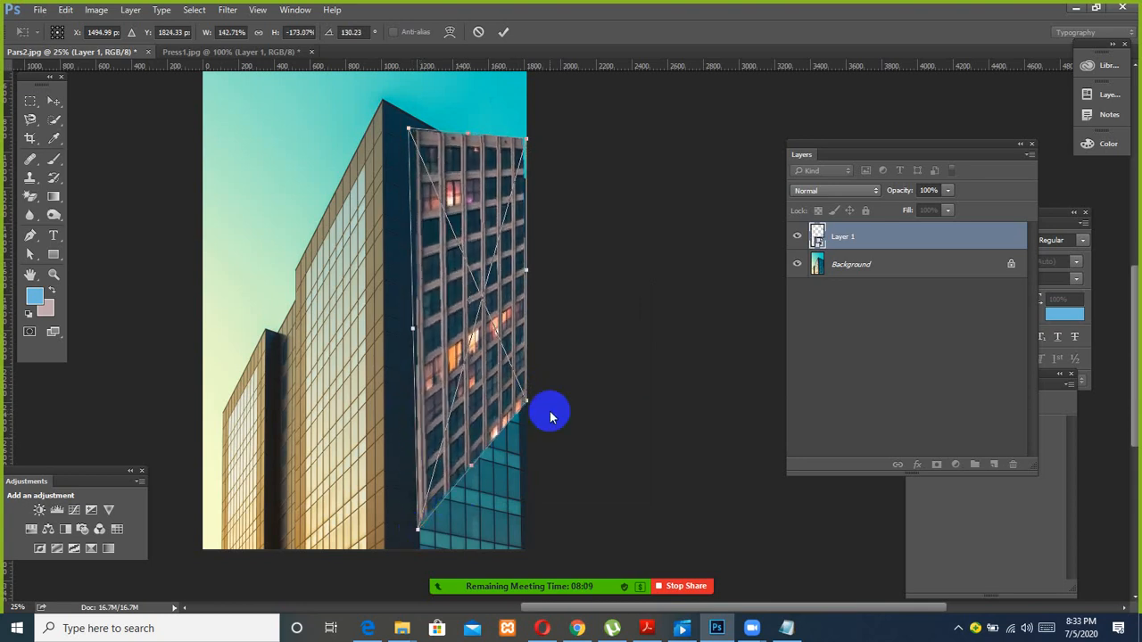
left_click_drag(528, 402, 526, 549)
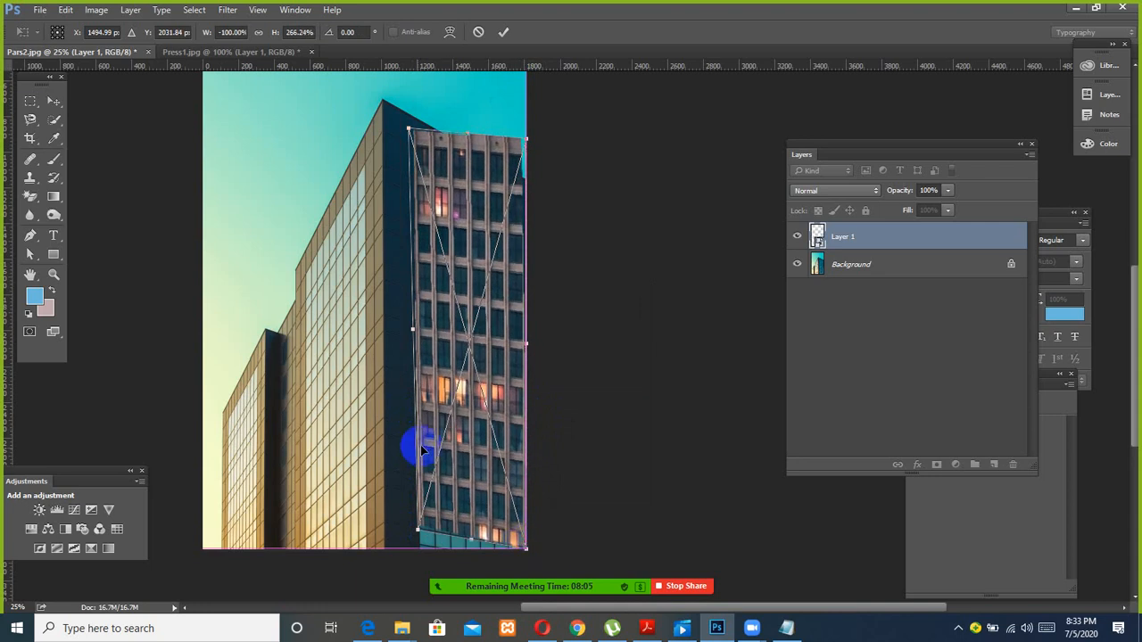
left_click_drag(418, 532, 423, 548)
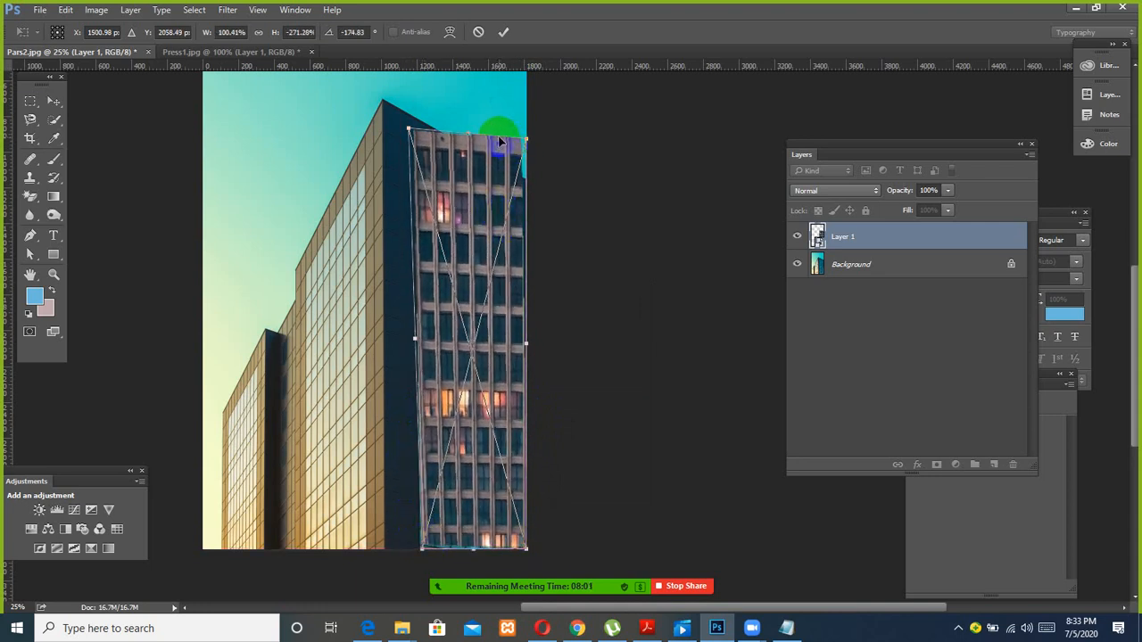
Step: Fit the window layer's upper corners to the glass facade's slanted top, extend its lower-left corner past the image edge, and apply the transform
left_click_drag(529, 143, 516, 208)
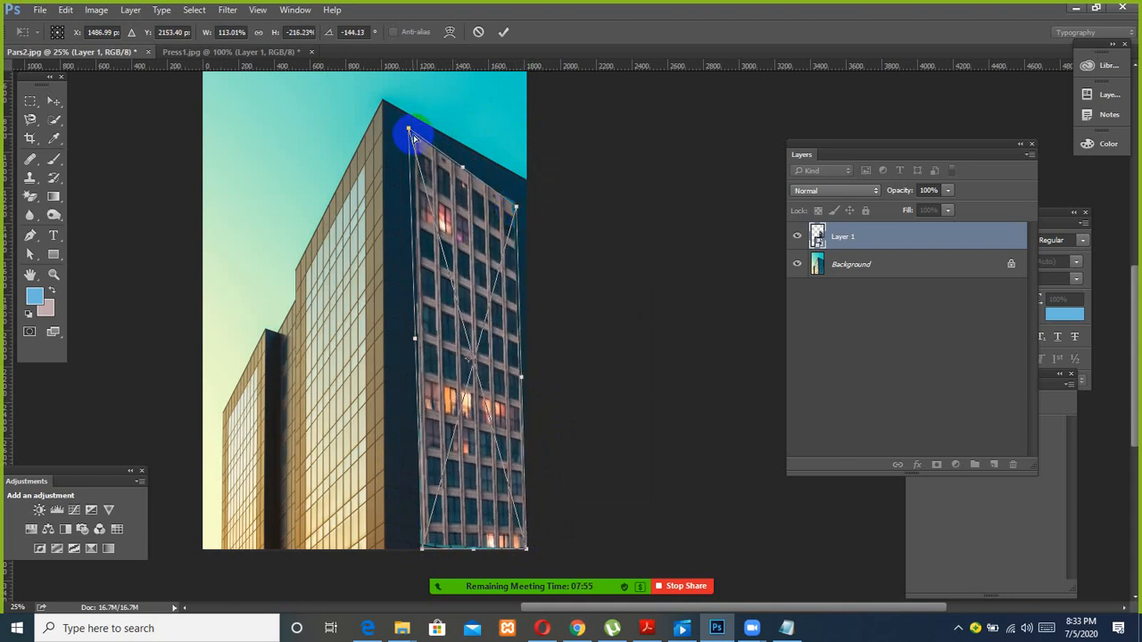
mouse_move(408, 132)
left_mouse_down()
mouse_move(422, 172)
mouse_move(412, 147)
left_mouse_up()
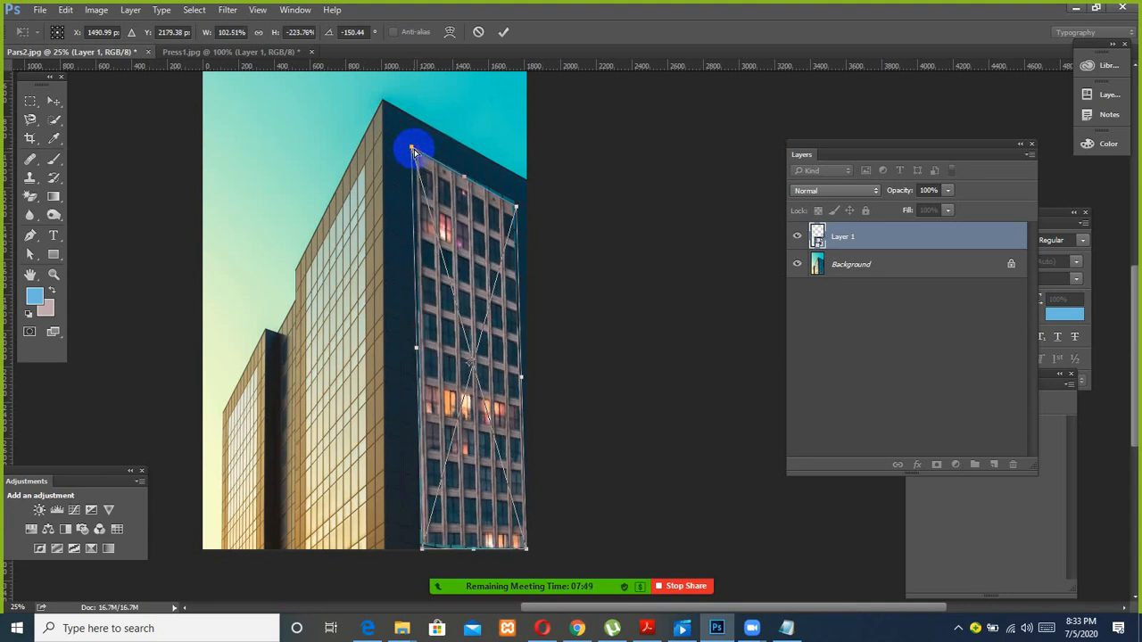
left_click_drag(516, 208, 518, 202)
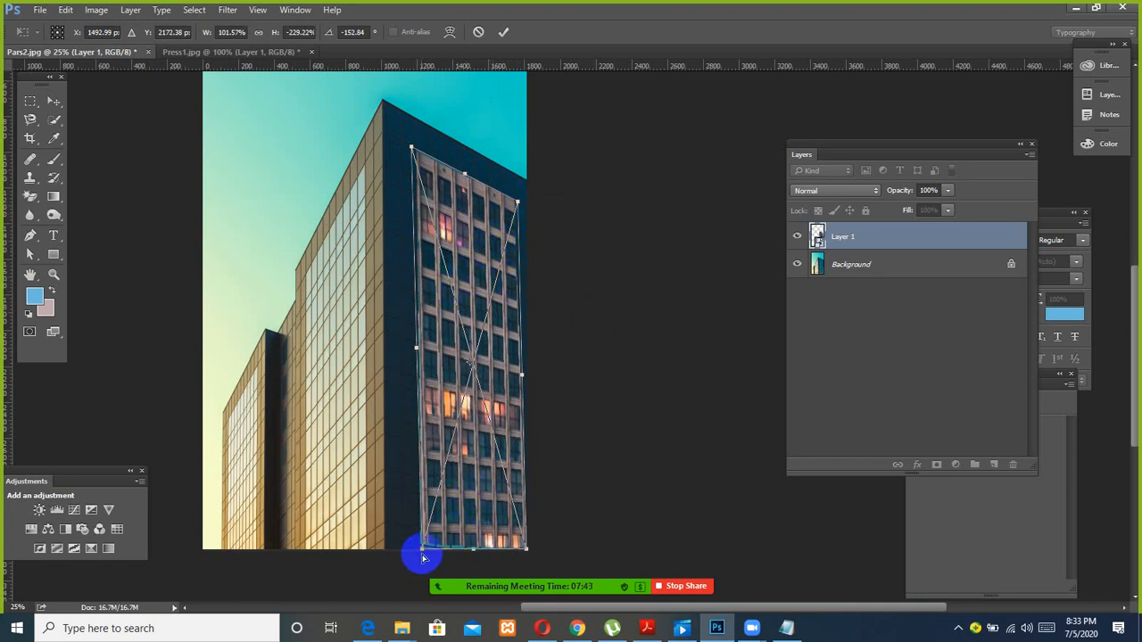
left_click_drag(424, 553, 412, 570)
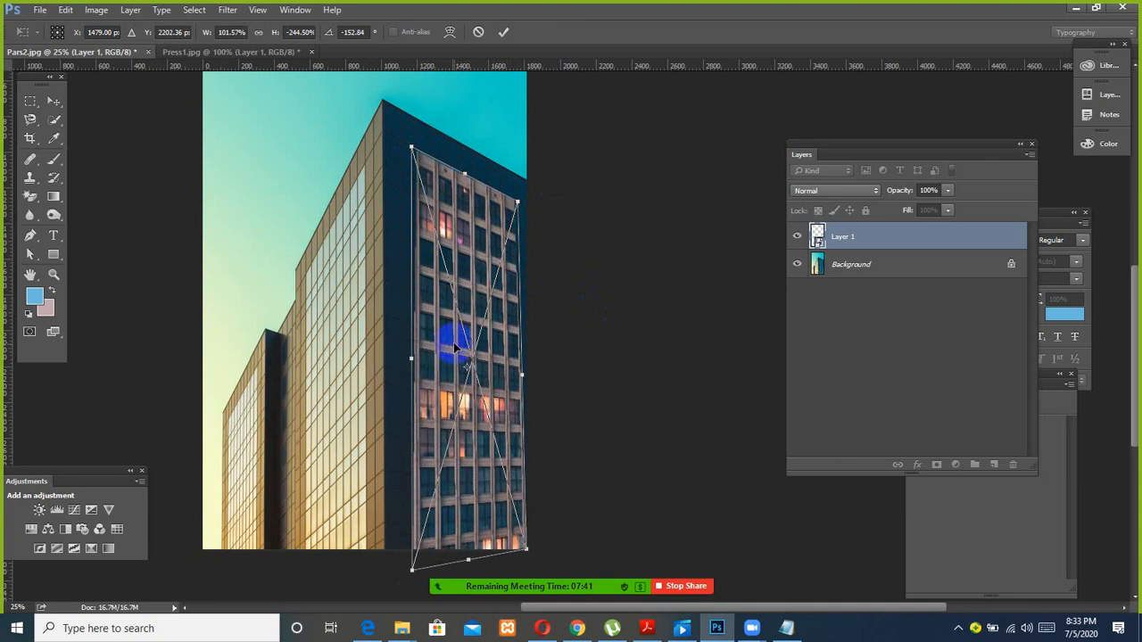
left_click(55, 102)
left_click(486, 239)
left_click(598, 244)
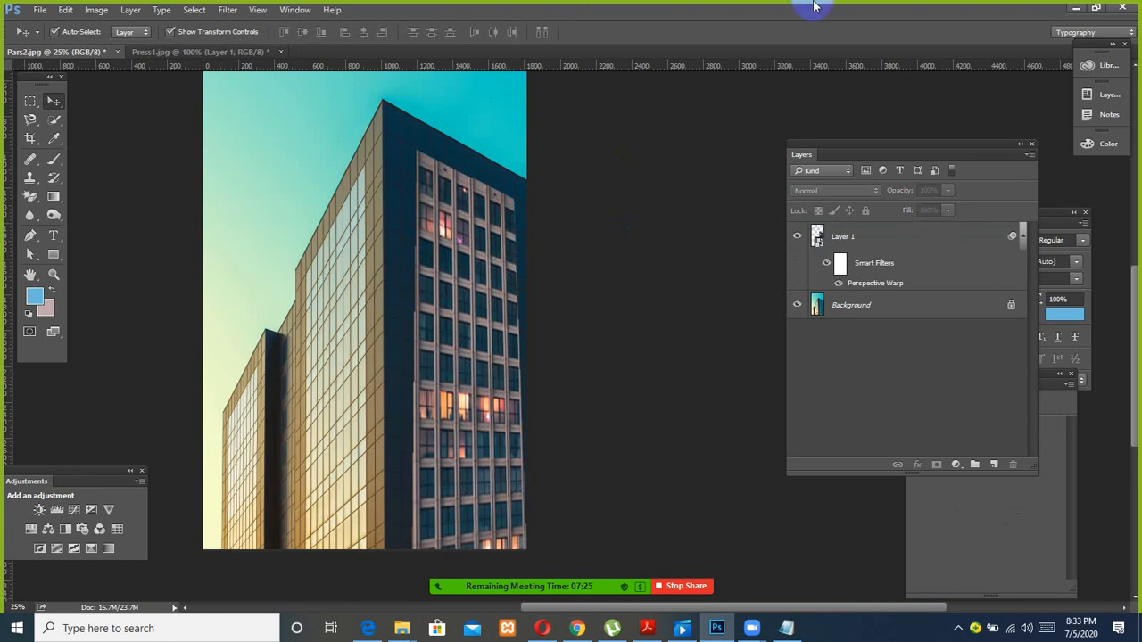
right_click(504, 284)
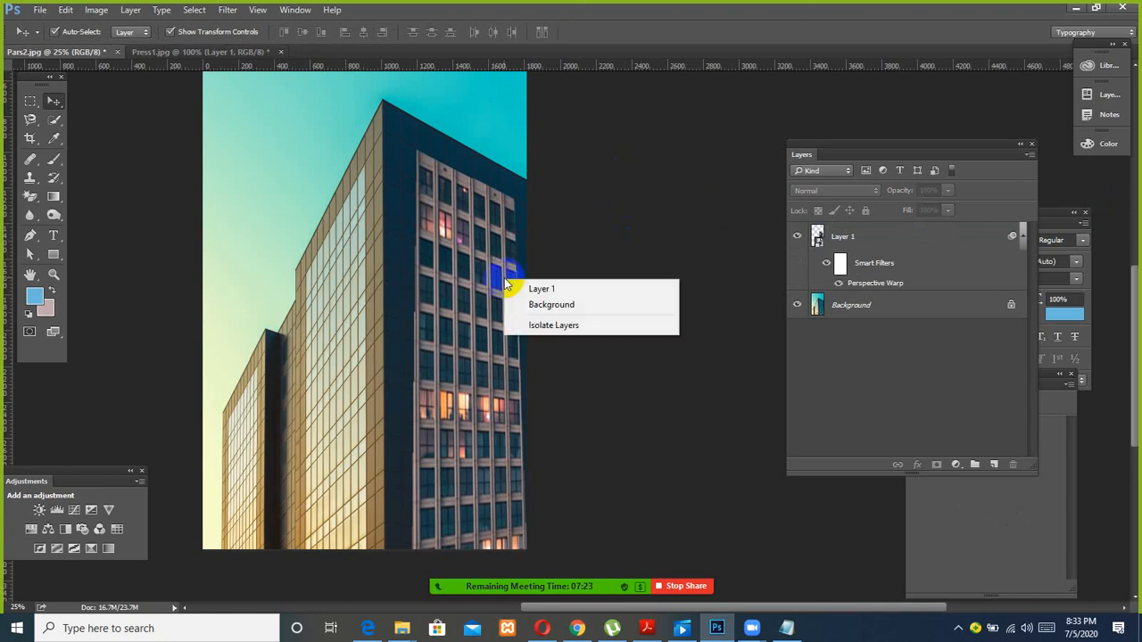
left_click(519, 217)
right_click(502, 215)
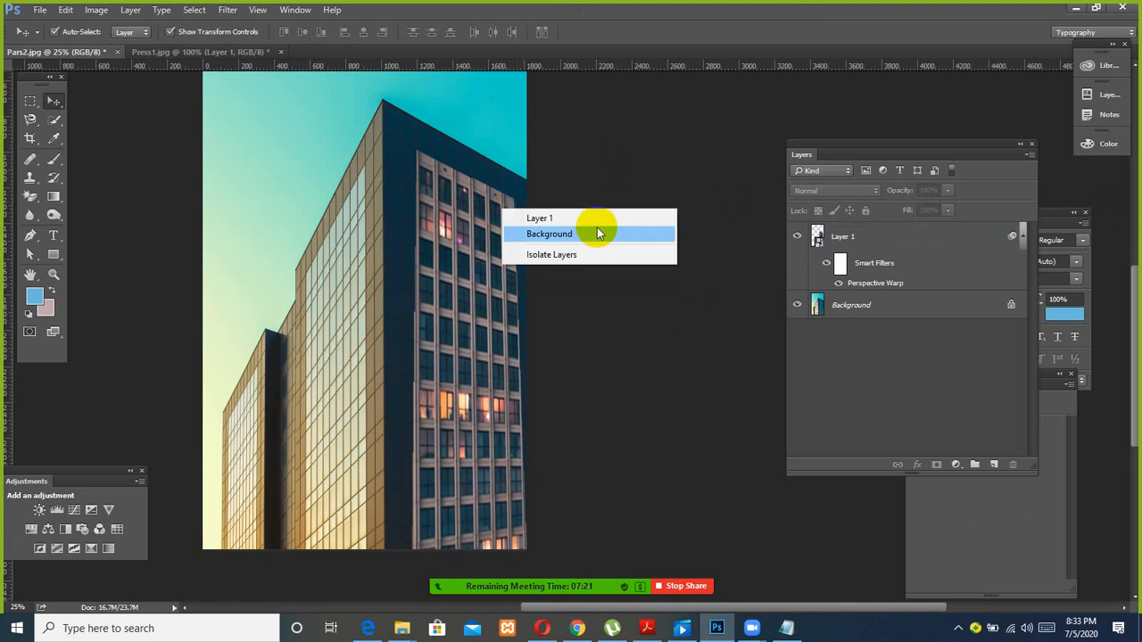
left_click(595, 168)
Step: Delete Layer 1 with its Perspective Warp smart filter from the Pars2 document
left_click(499, 213)
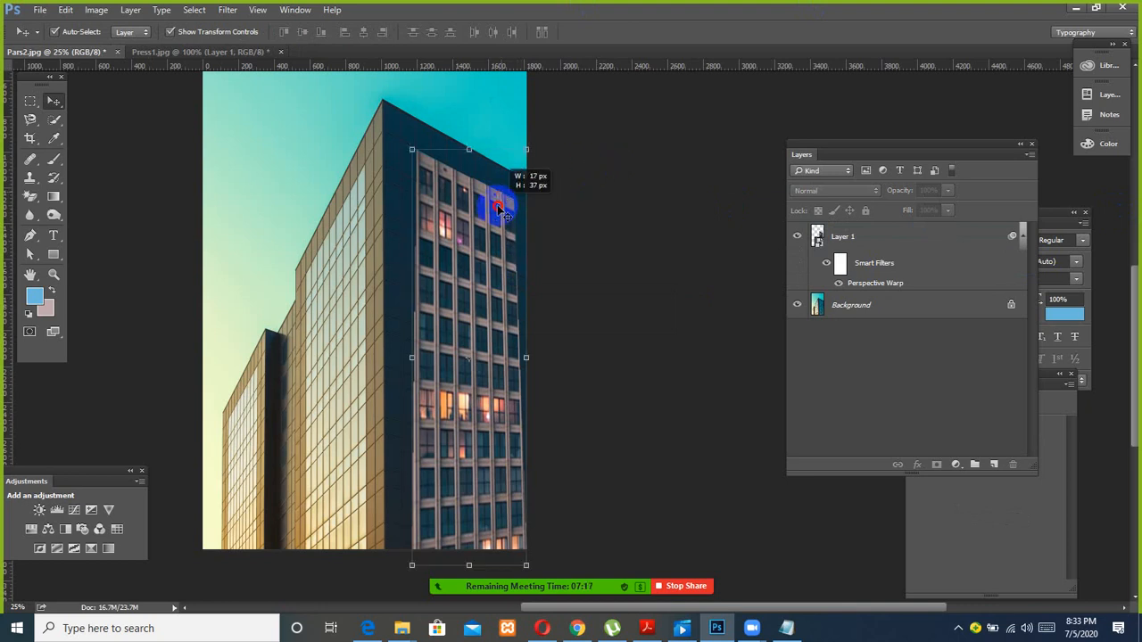
left_click(853, 306)
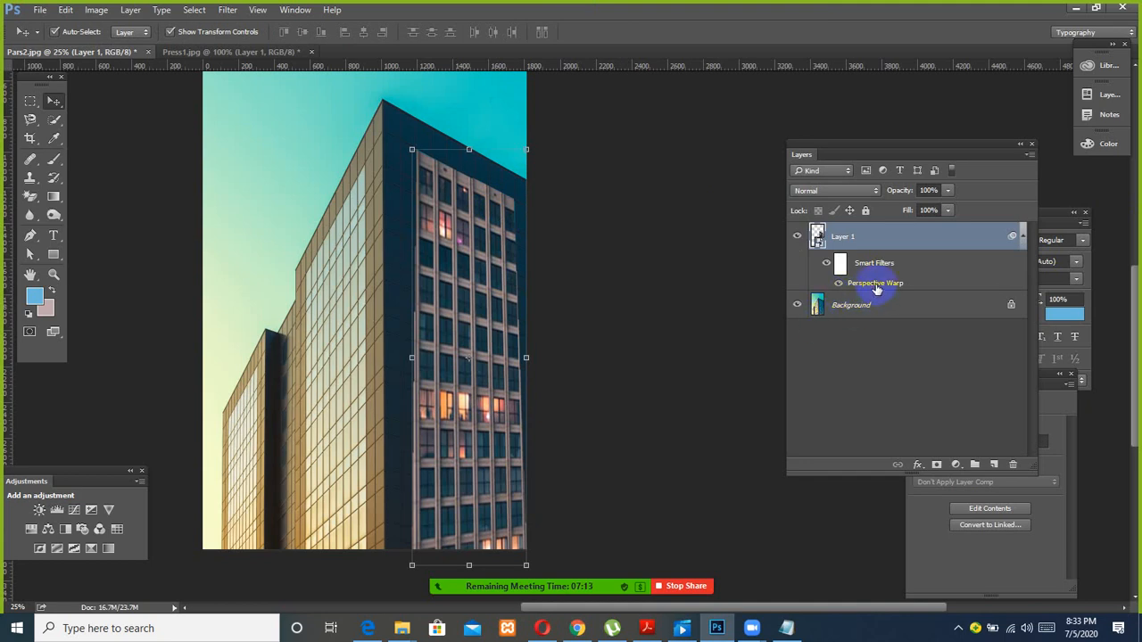
left_click(828, 266)
left_click(839, 284)
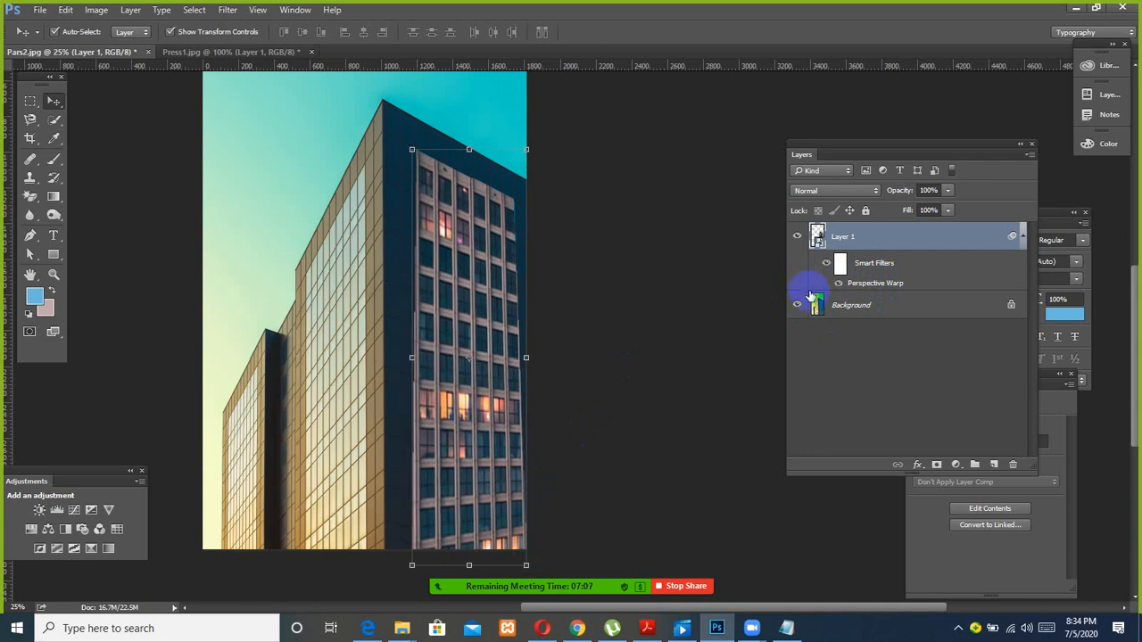
left_click(1013, 464)
left_click(531, 244)
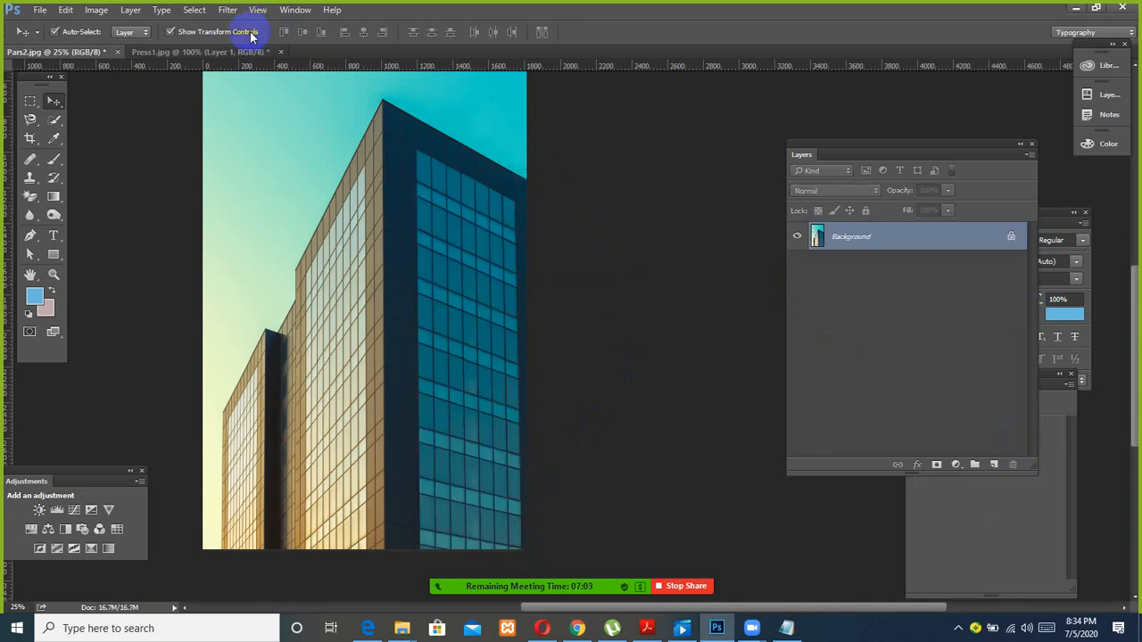
Step: Bring the lit windows from Press1 into Pars2 again and scale them to 375% width and 245.11% height over the upper glass facade
left_click(214, 51)
left_click_drag(421, 222, 509, 214)
left_click_drag(426, 215, 411, 162)
left_click(859, 237)
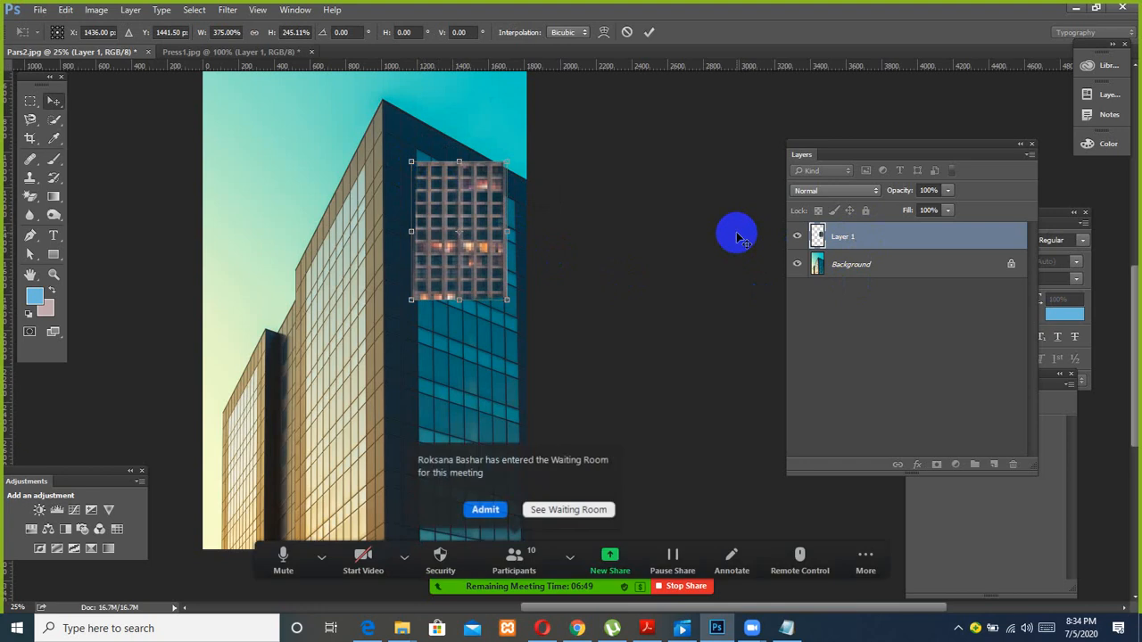
key("Return")
Step: Admit the waiting participant to the meeting and convert the pasted window layer to a smart object
left_click(485, 510)
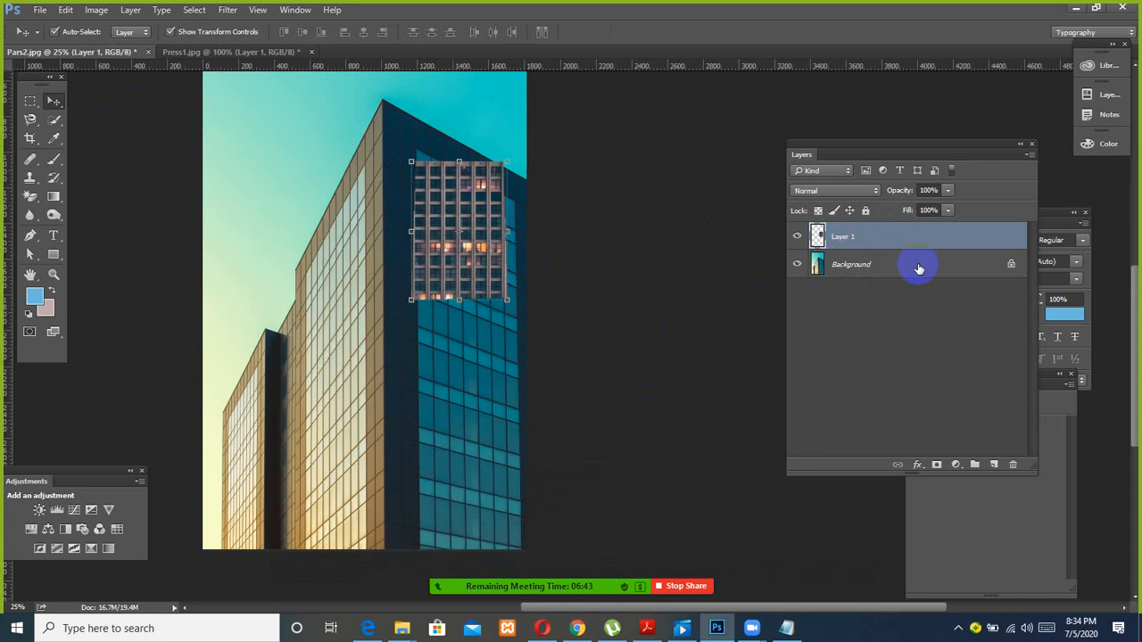
right_click(898, 243)
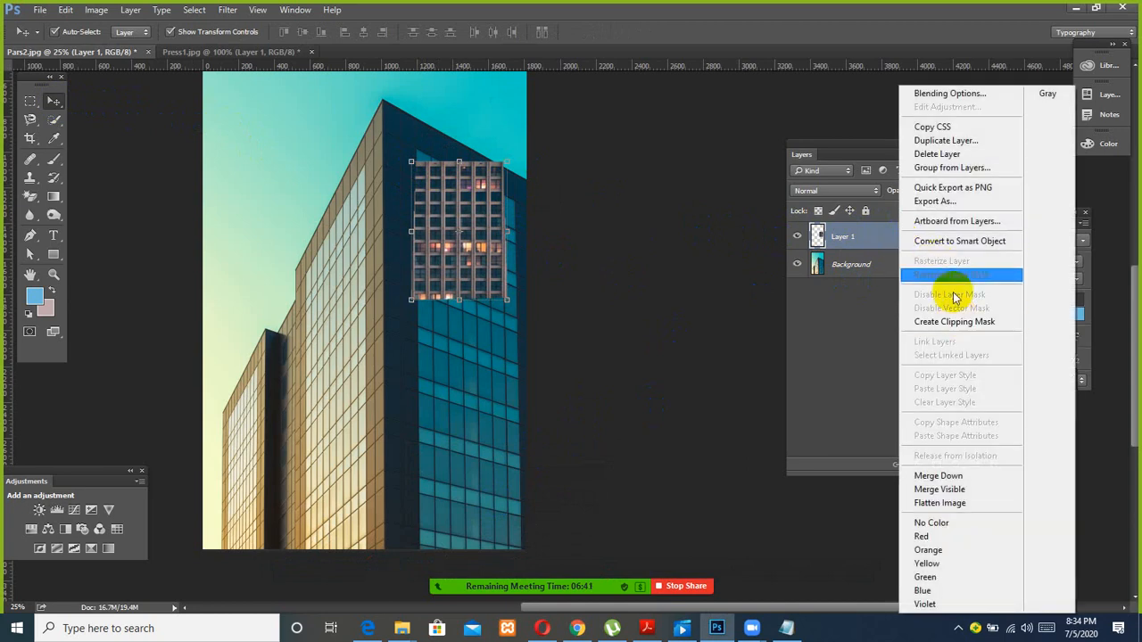
left_click(942, 242)
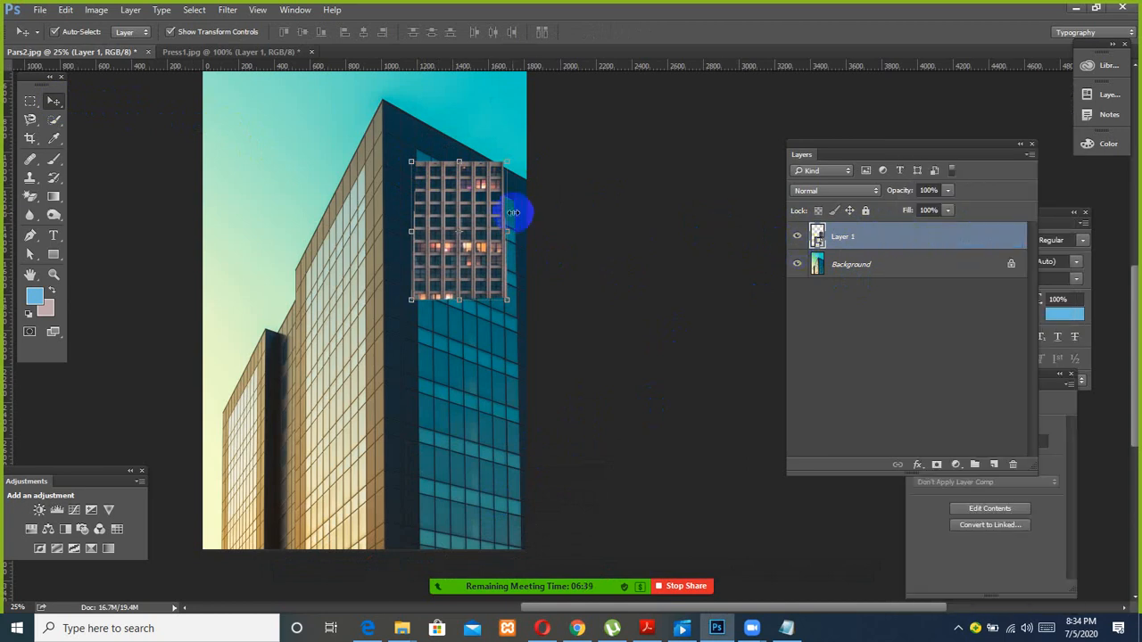
Step: Turn off Auto-Select for the Move tool and flip the window smart object horizontally with Free Transform
right_click(485, 195)
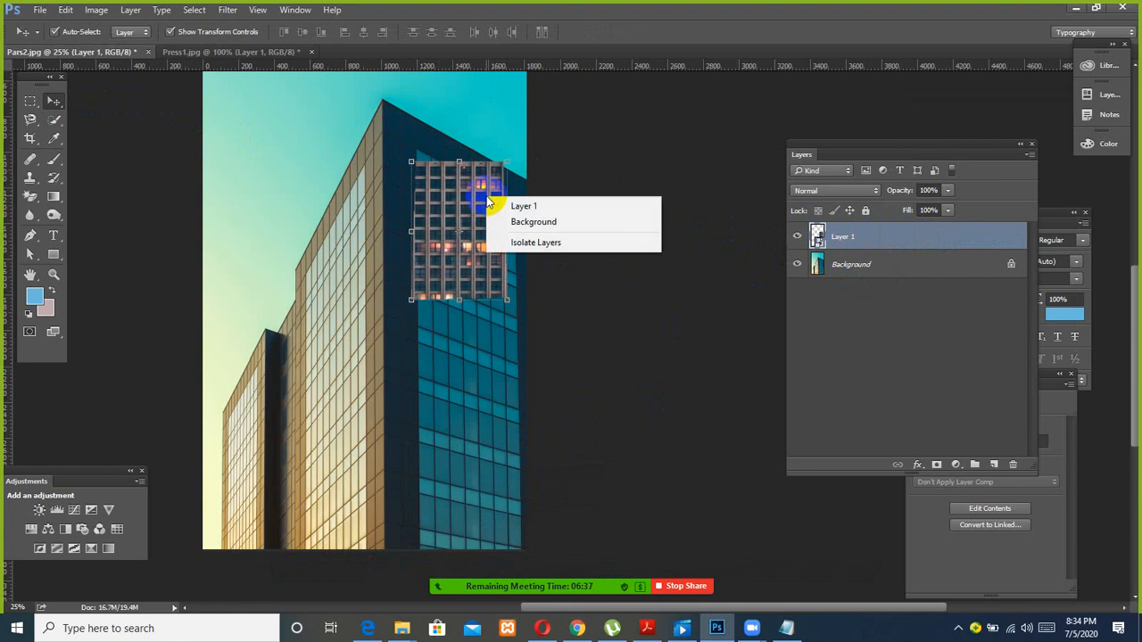
left_click(477, 176)
right_click(469, 165)
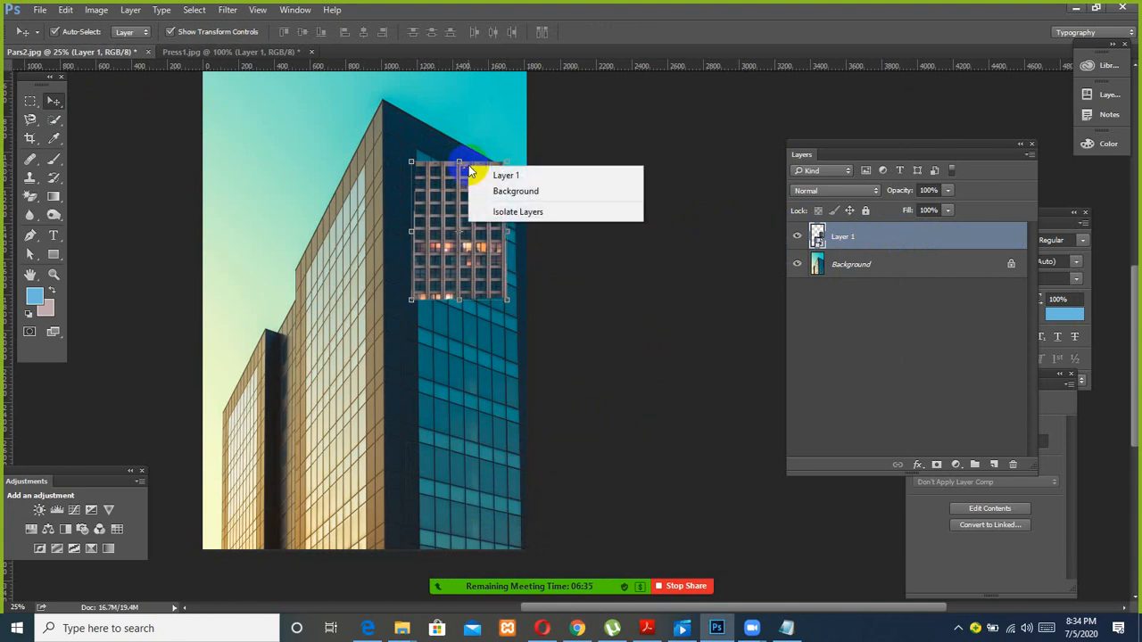
left_click(150, 109)
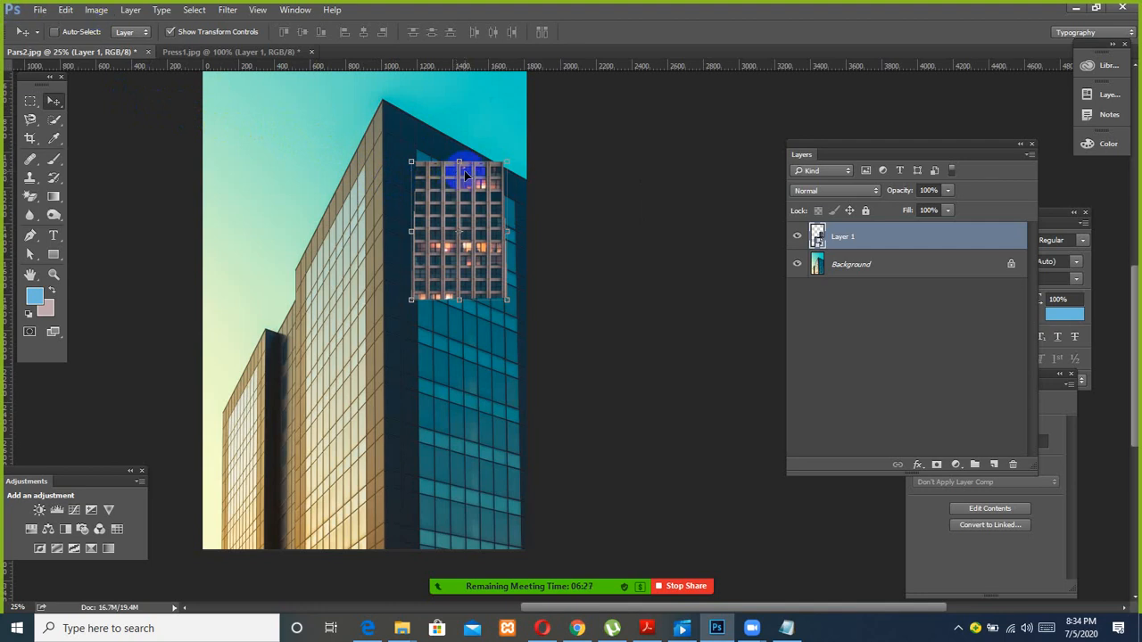
key("ctrl+t")
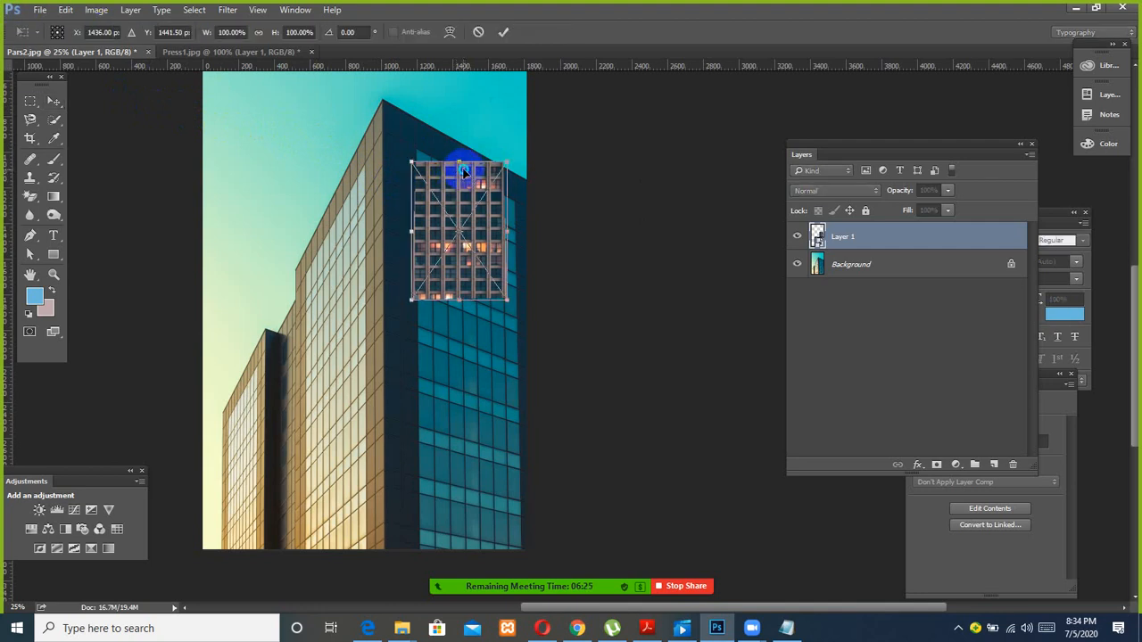
right_click(464, 172)
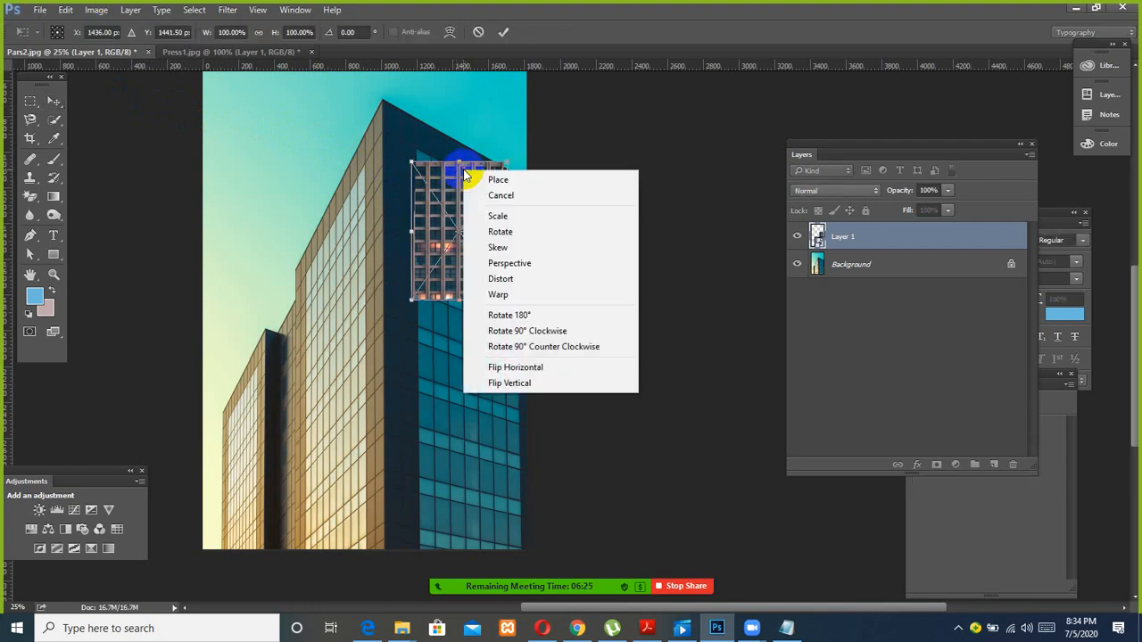
left_click(528, 369)
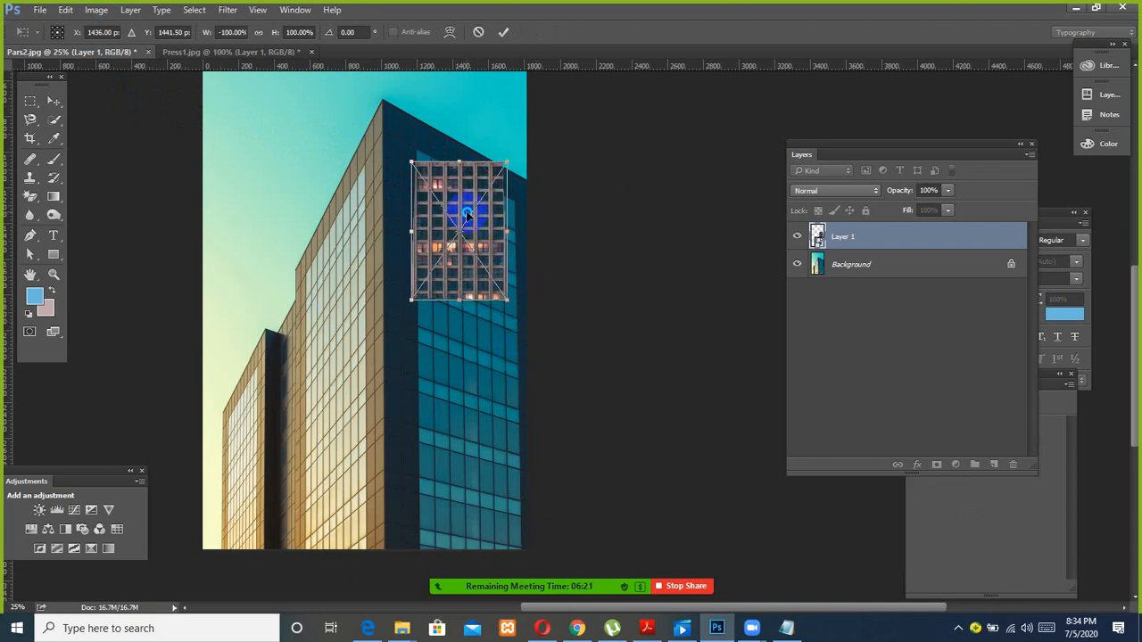
Step: Distort the lit-window smart object so its four corners fit the full glass facade of the Pars2 building, and apply the transform
right_click(465, 214)
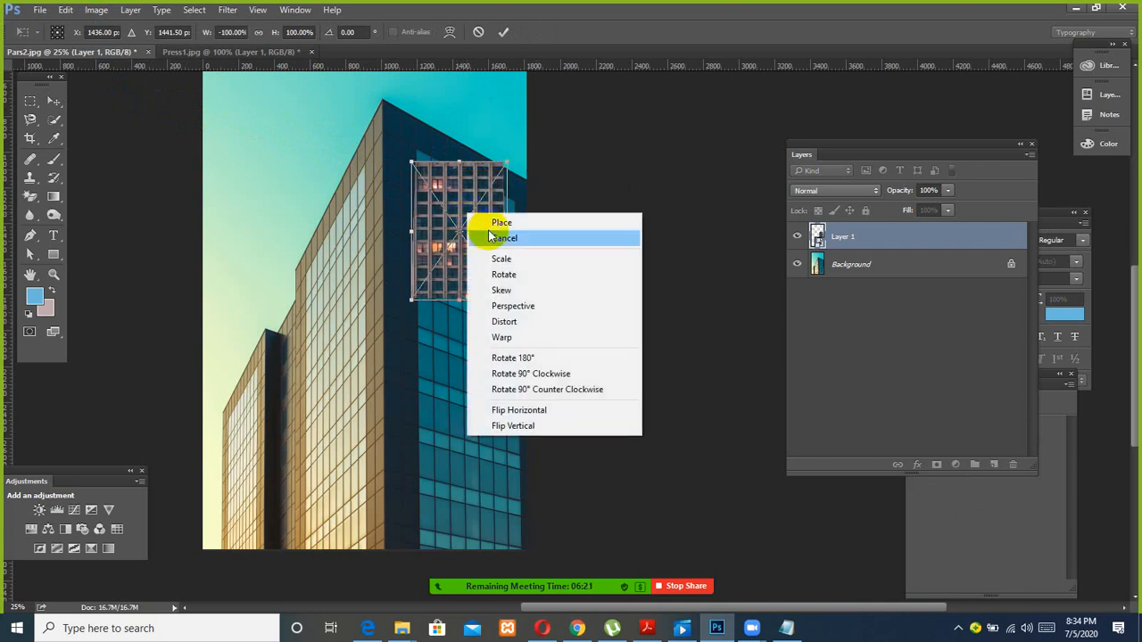
left_click(517, 322)
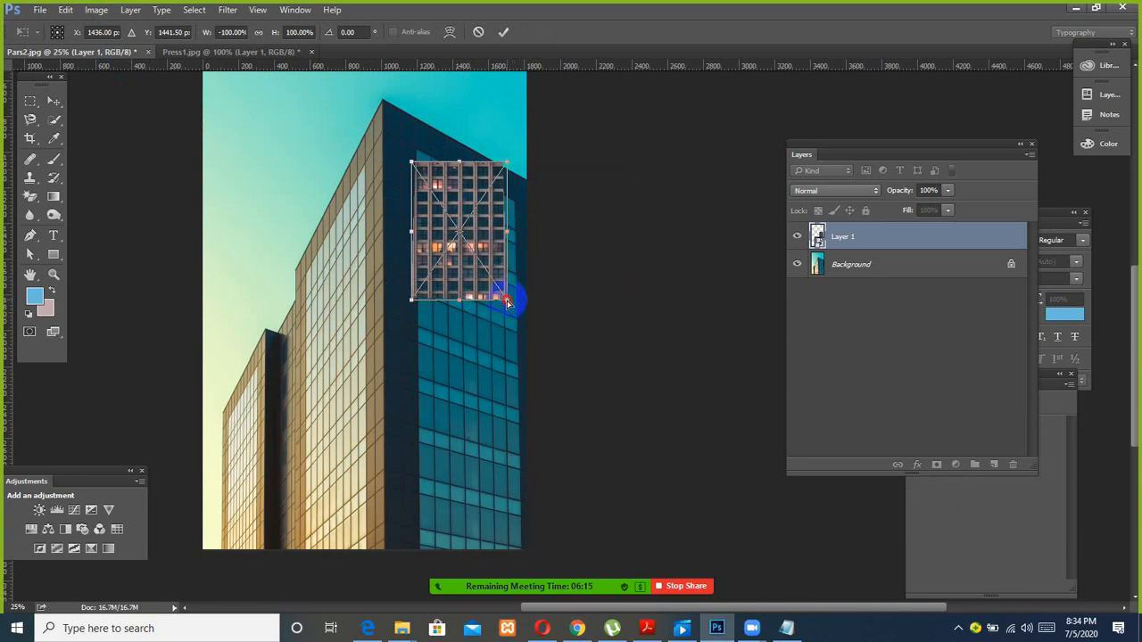
left_click_drag(507, 304, 519, 409)
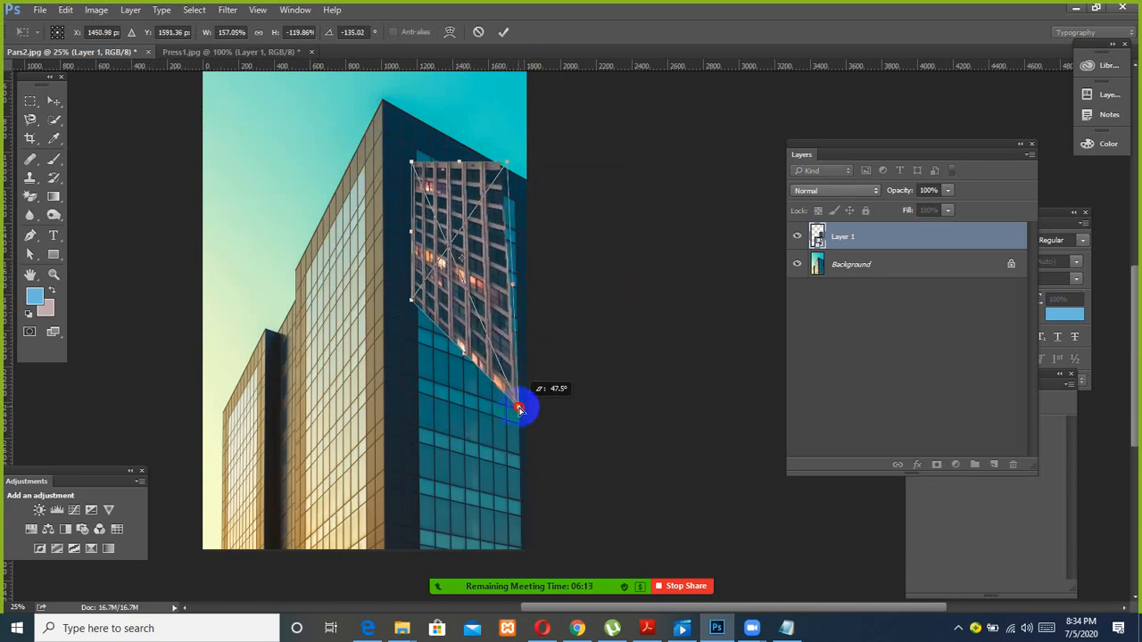
left_click_drag(410, 299, 416, 462)
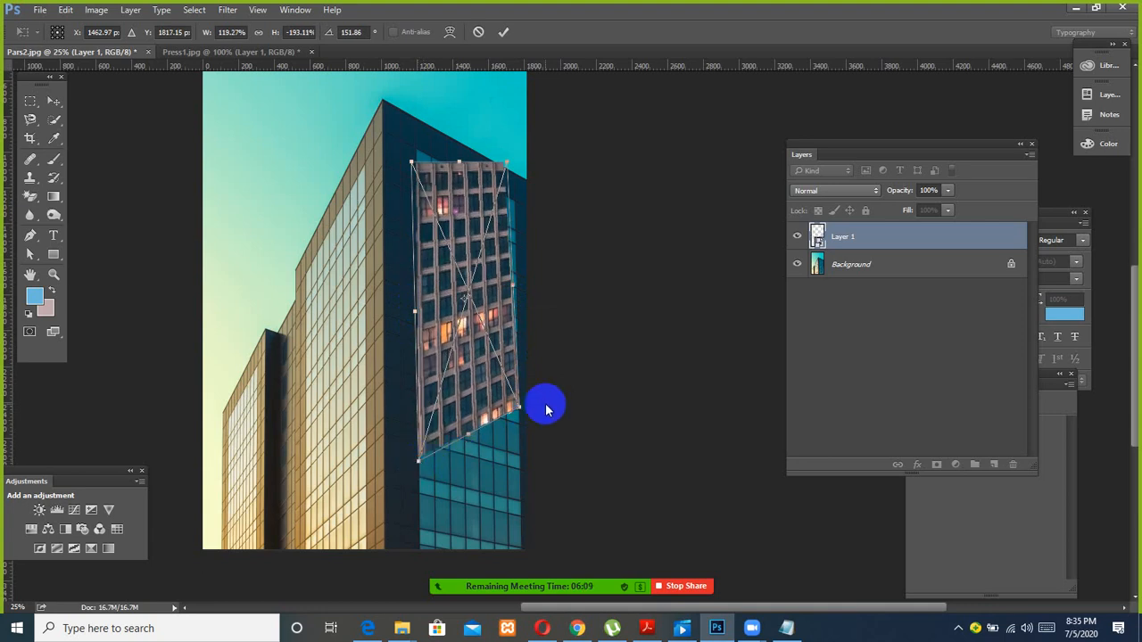
left_click_drag(521, 407, 527, 537)
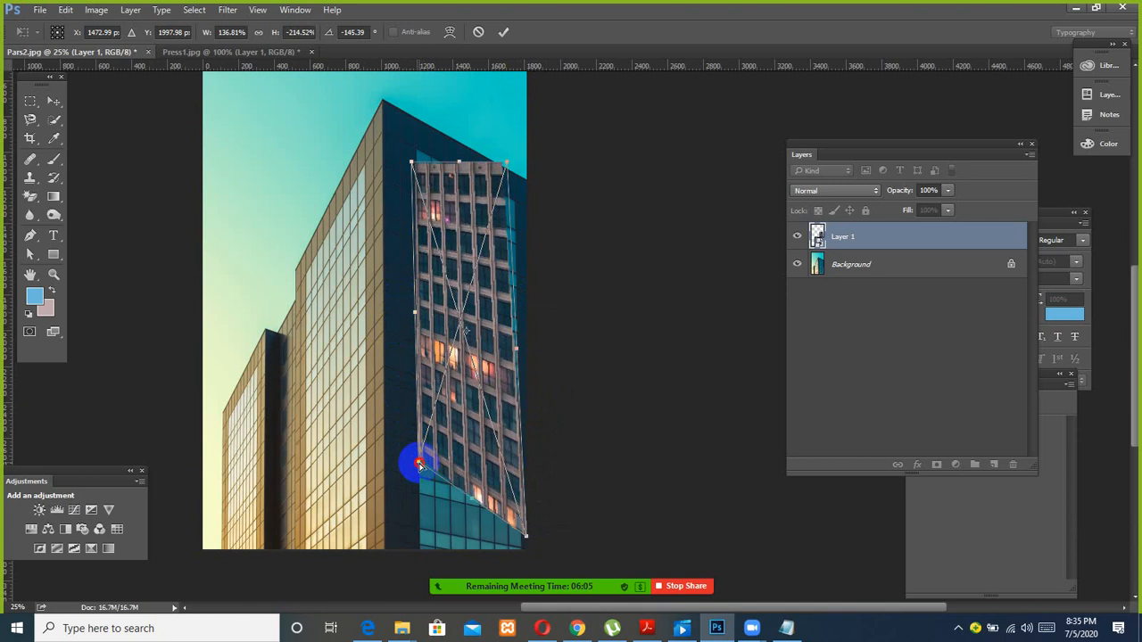
left_click_drag(418, 463, 417, 547)
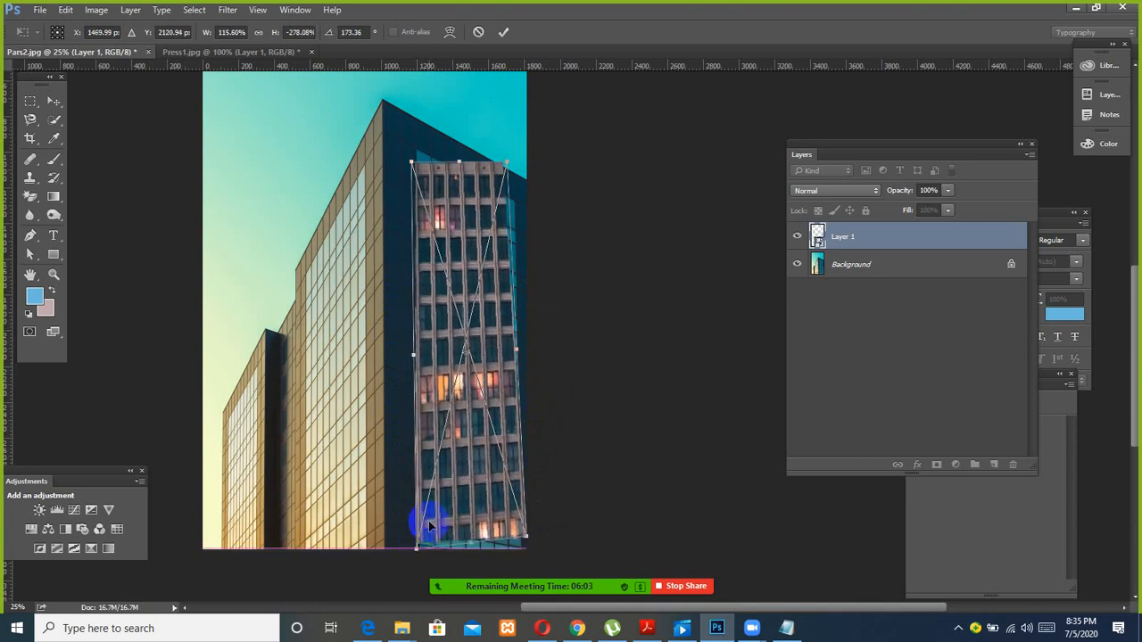
left_click_drag(528, 535, 527, 548)
left_click_drag(412, 163, 413, 152)
left_click_drag(507, 165, 530, 207)
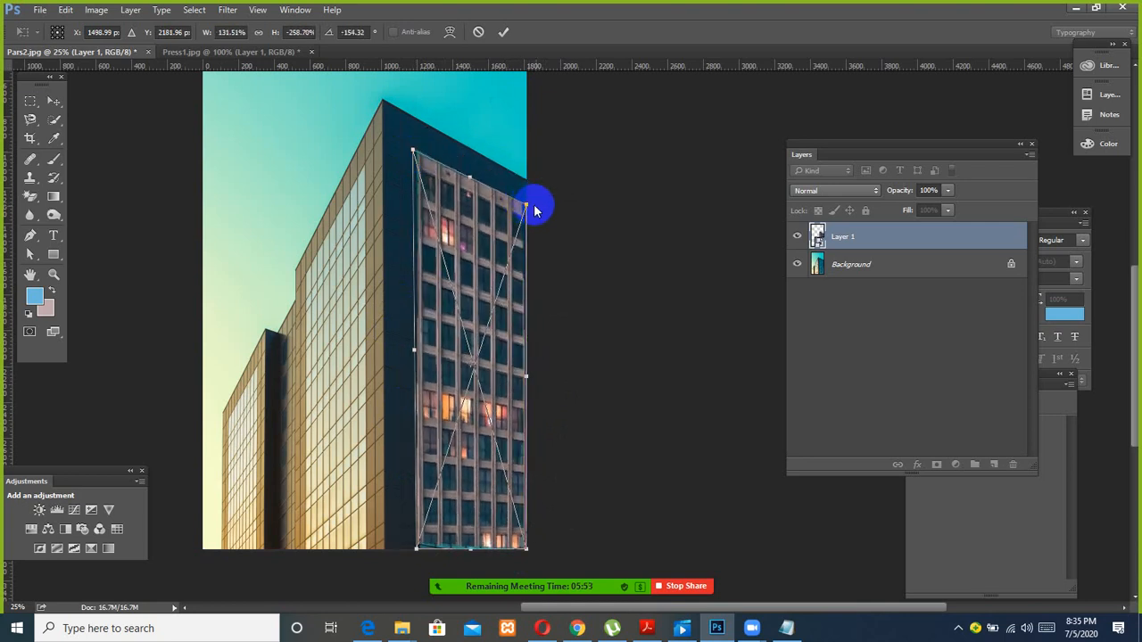
left_click(503, 31)
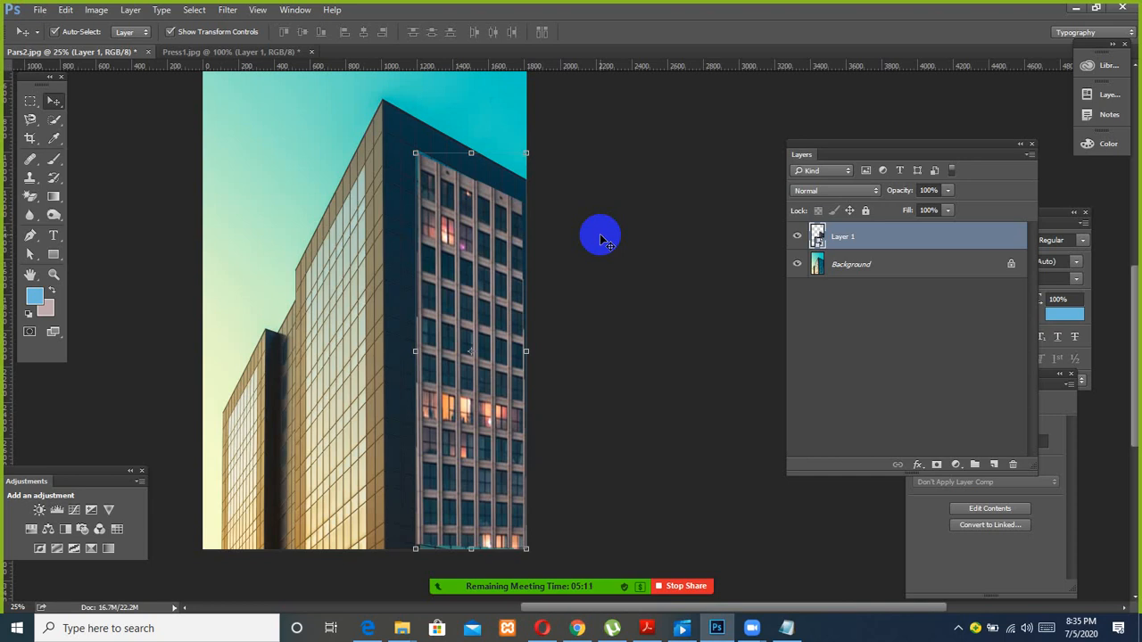
Step: Close the Press1 and Pars2 documents without saving their changes
left_click(212, 56)
left_click(312, 51)
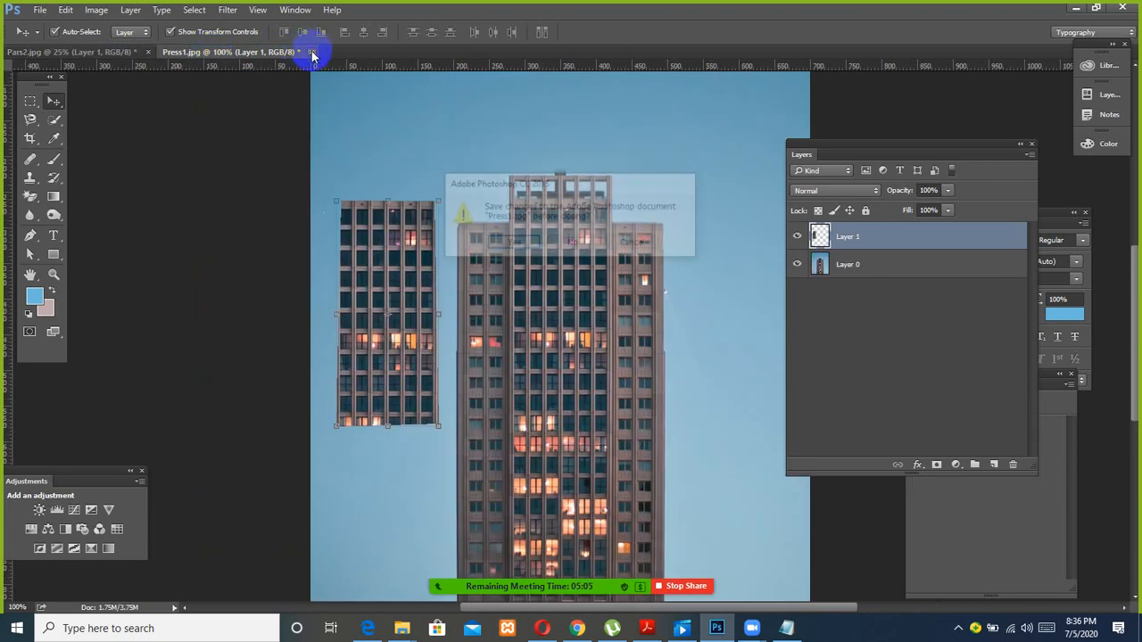
left_click(569, 243)
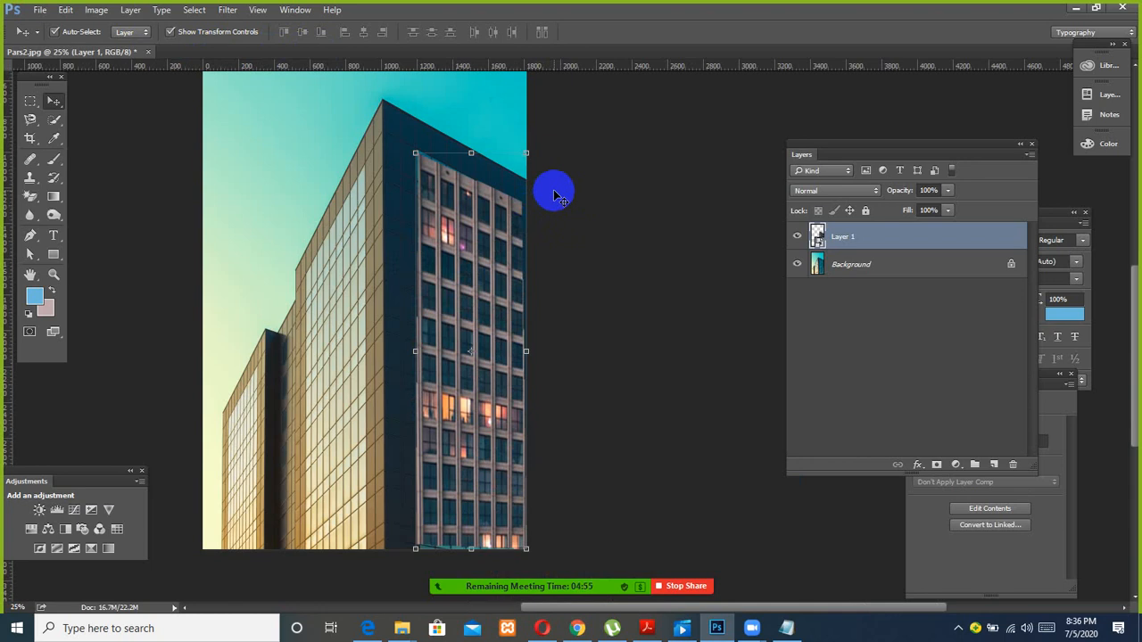
left_click(150, 54)
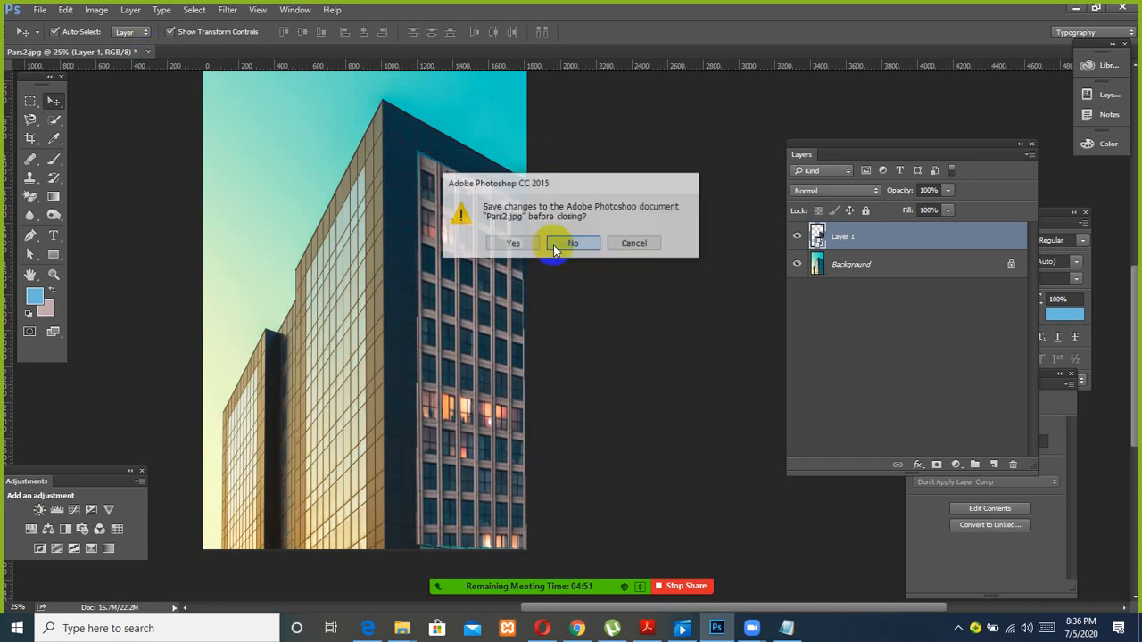
left_click(576, 243)
Step: Open the Botle image from the Class-07 folder
left_click(40, 10)
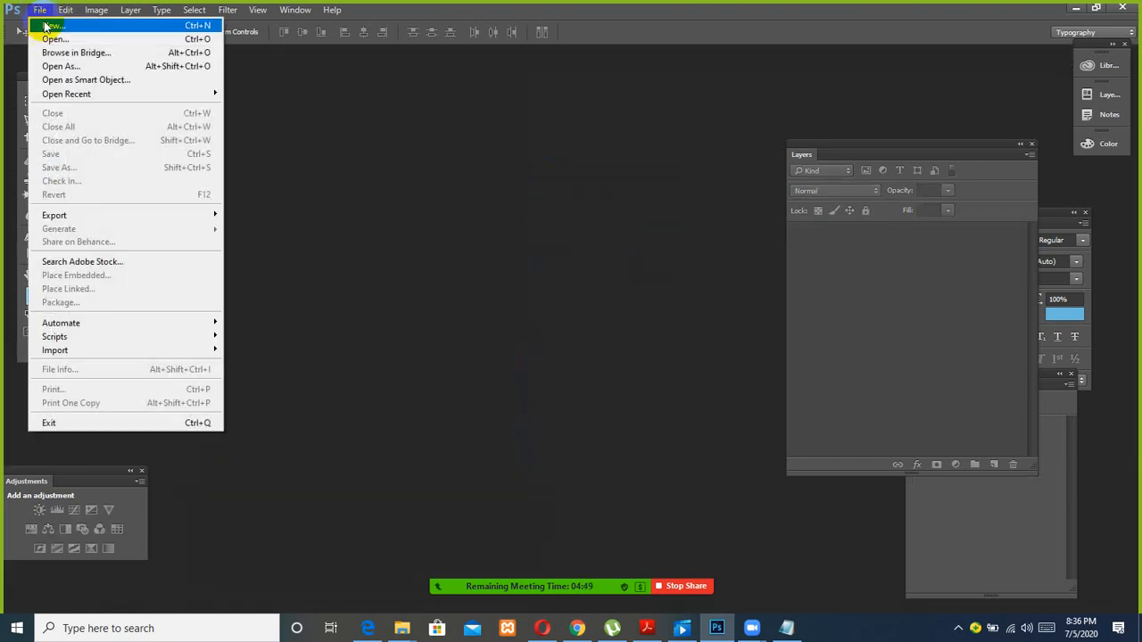
left_click(50, 39)
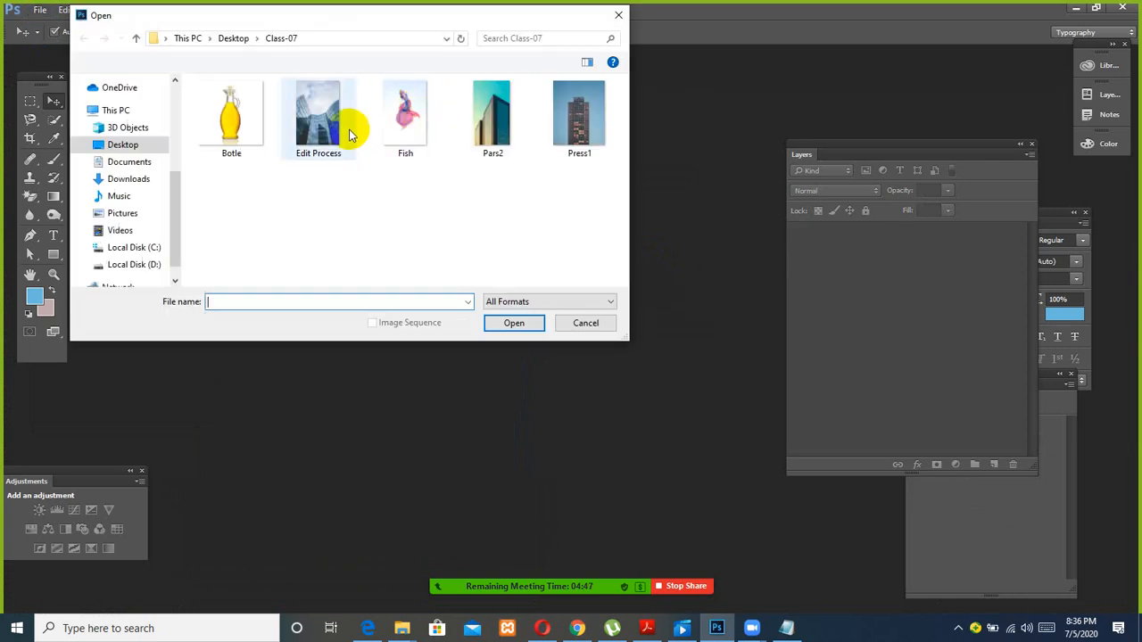
left_click(230, 118)
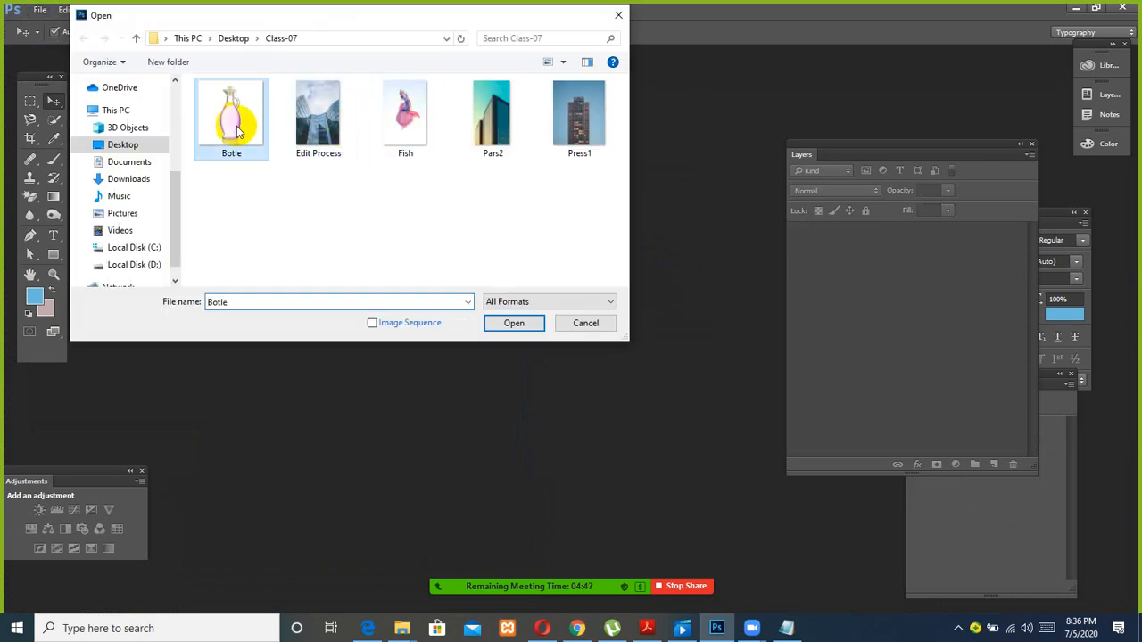
left_click(514, 323)
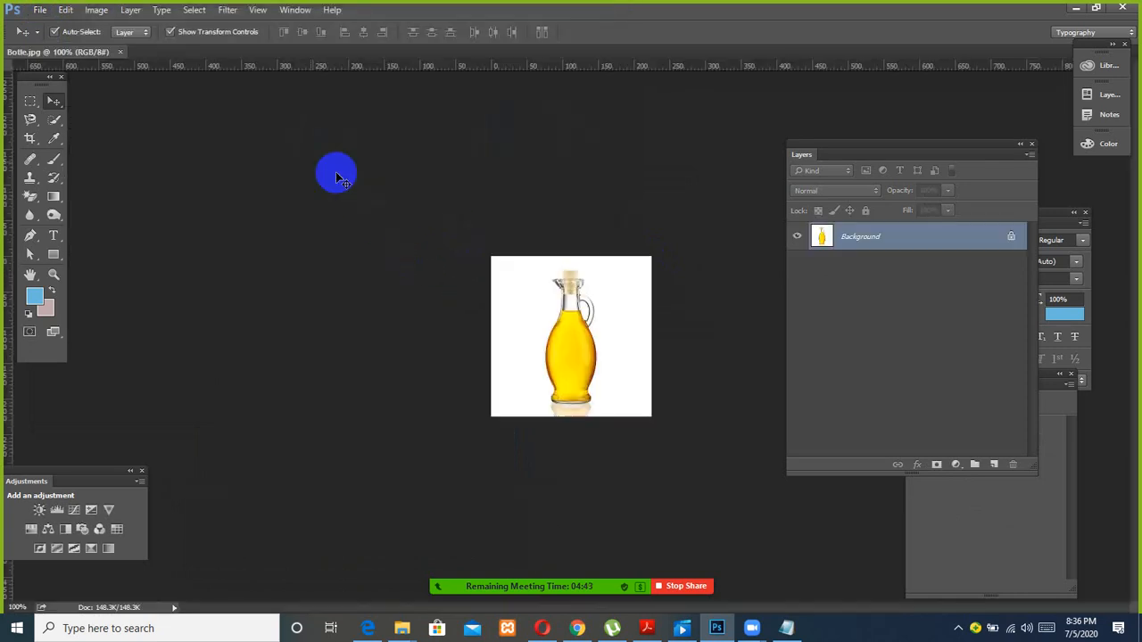
Step: Resize the Botle image to 600 pixels wide and 400 pixels high
left_click(96, 10)
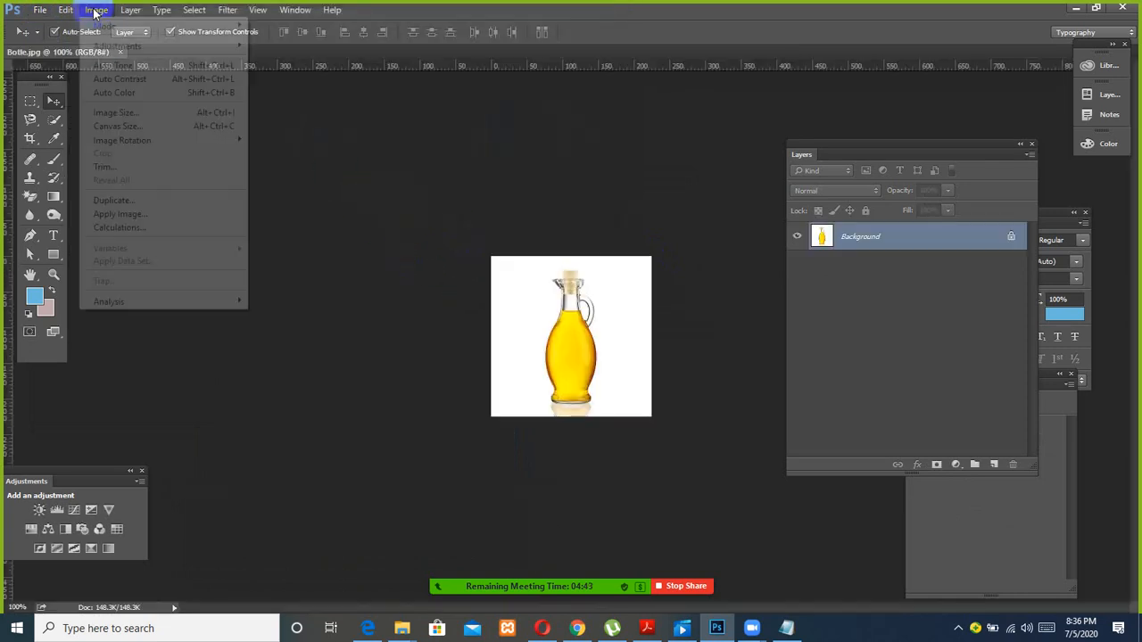
left_click(117, 114)
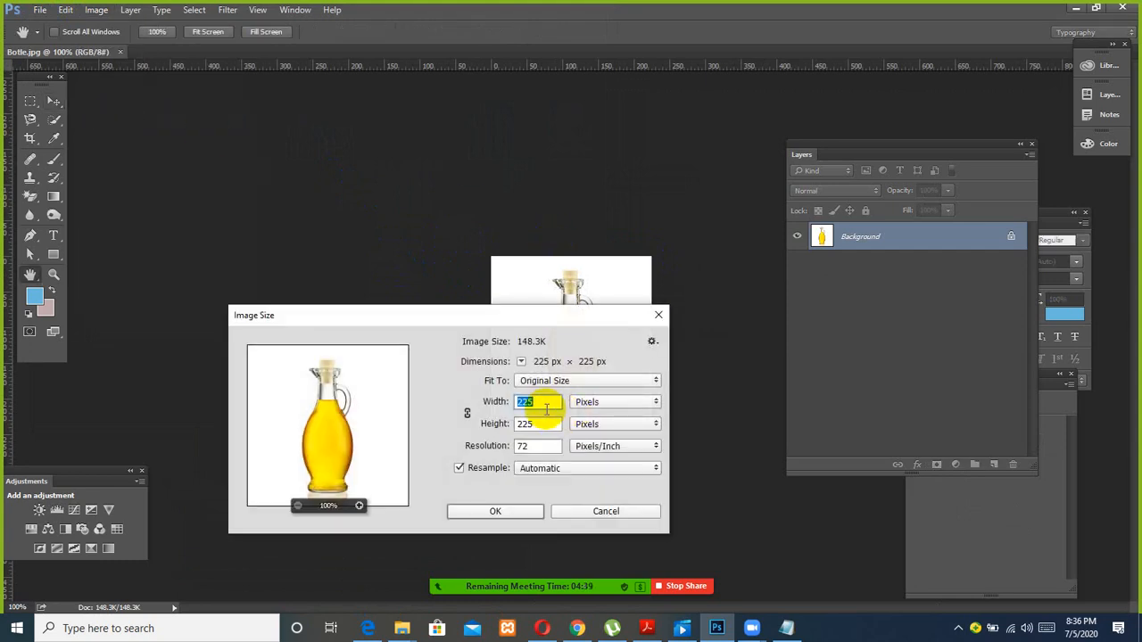
type("600")
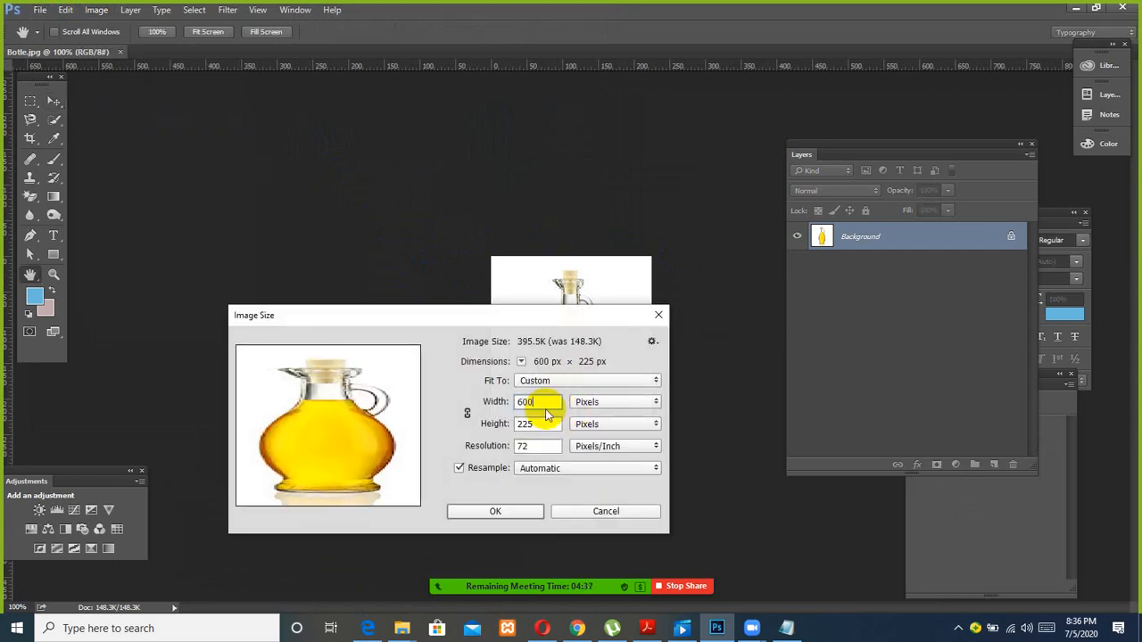
key("Tab")
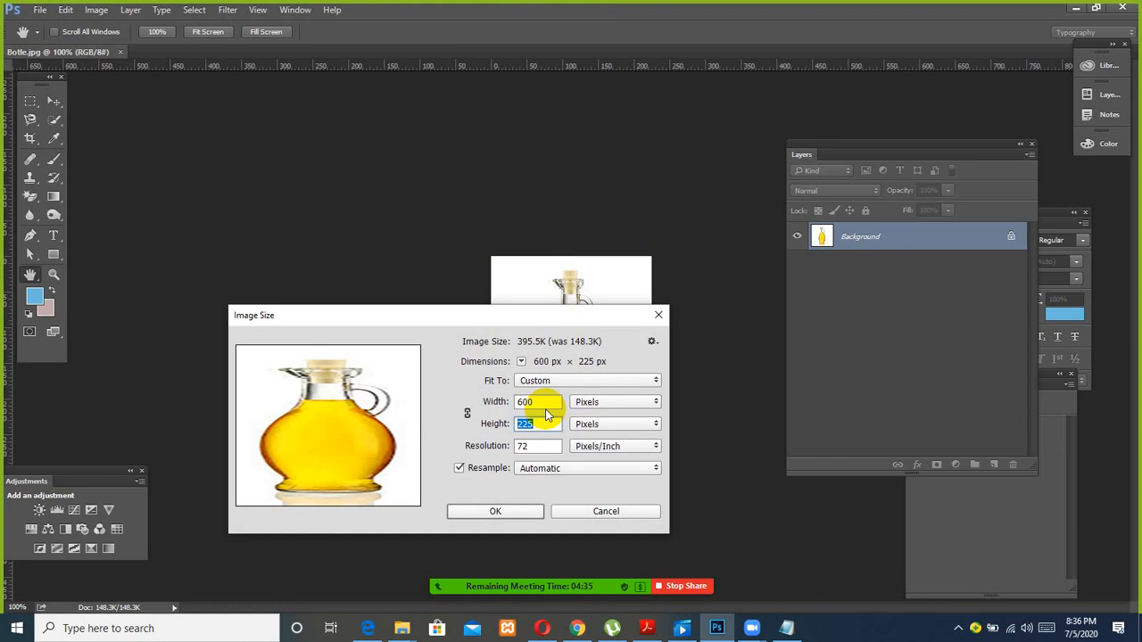
type("400")
key("Return")
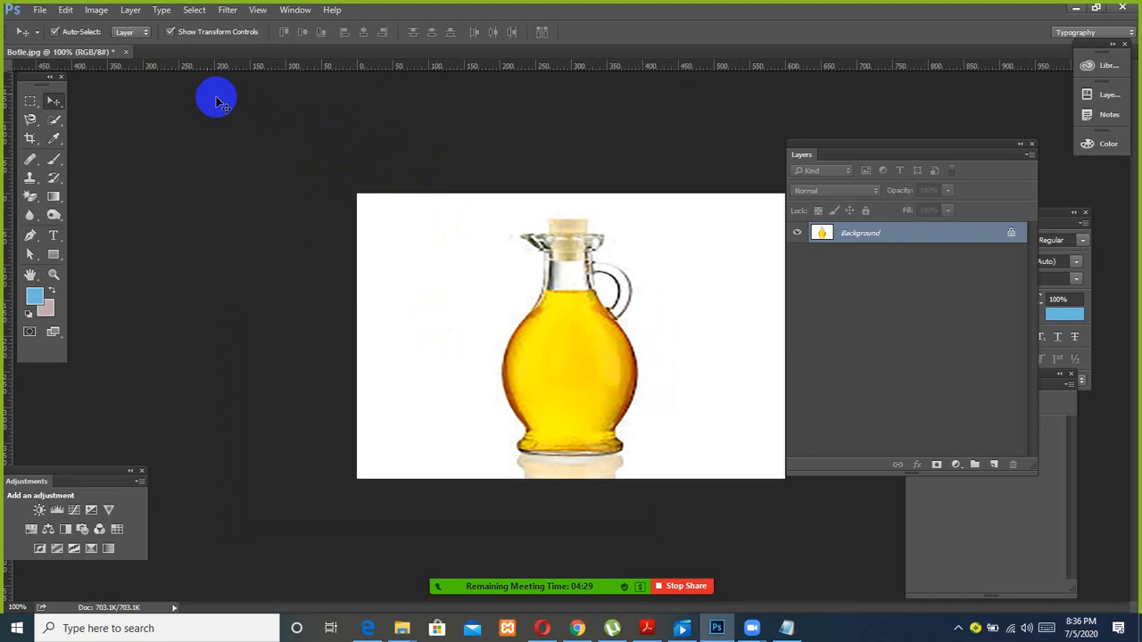
Step: Open the Fish image from the Class-07 folder as a second document
left_click(40, 9)
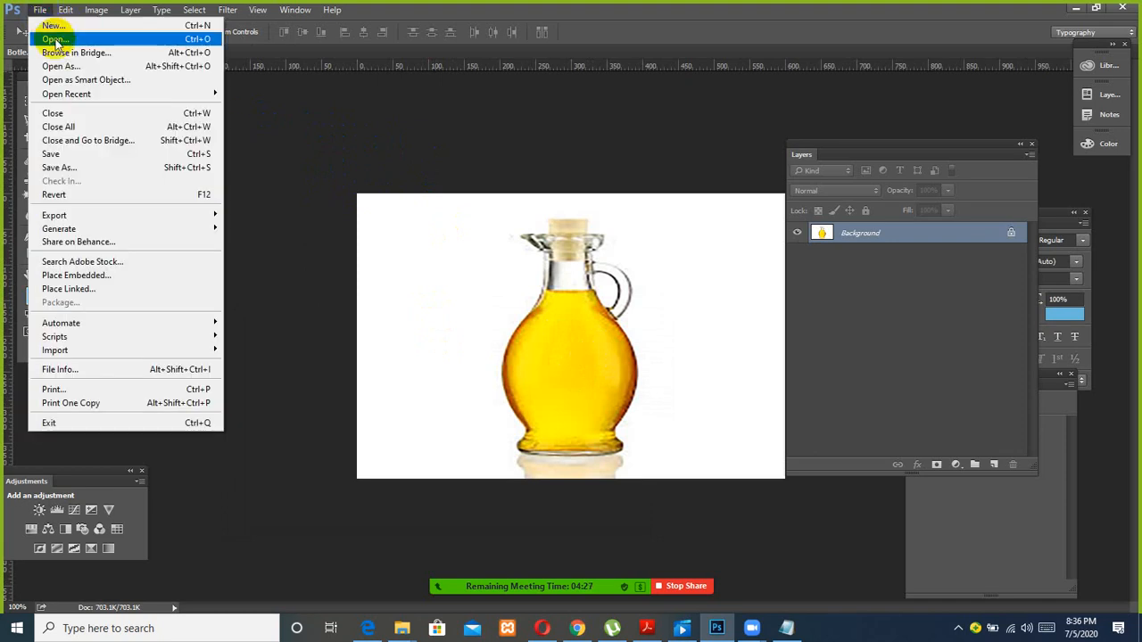
left_click(54, 39)
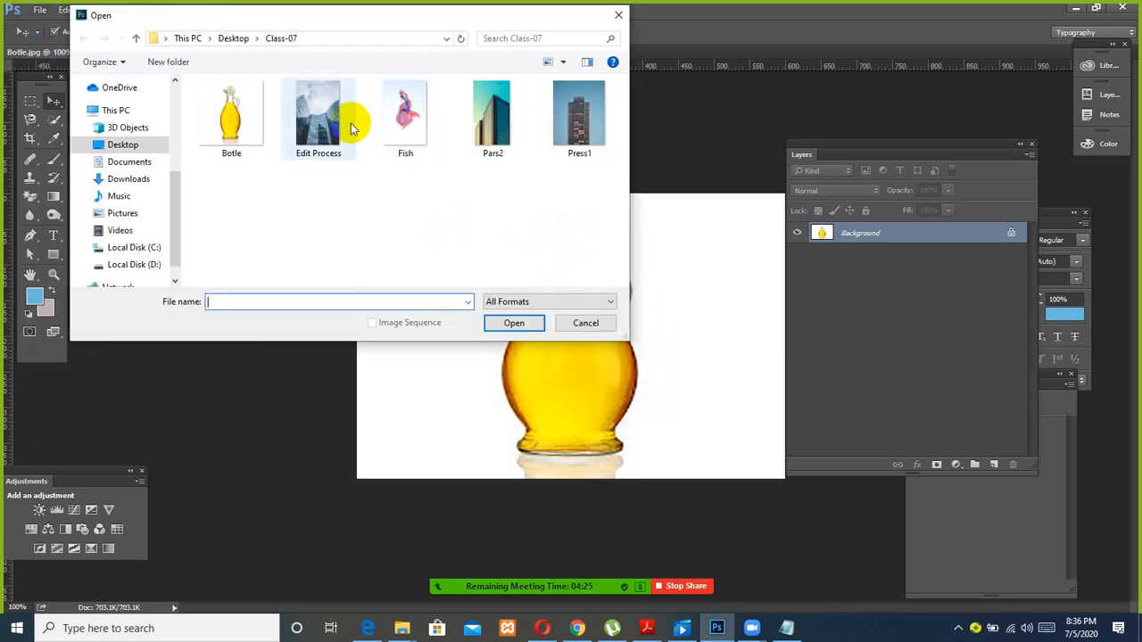
left_click(405, 114)
left_click(513, 323)
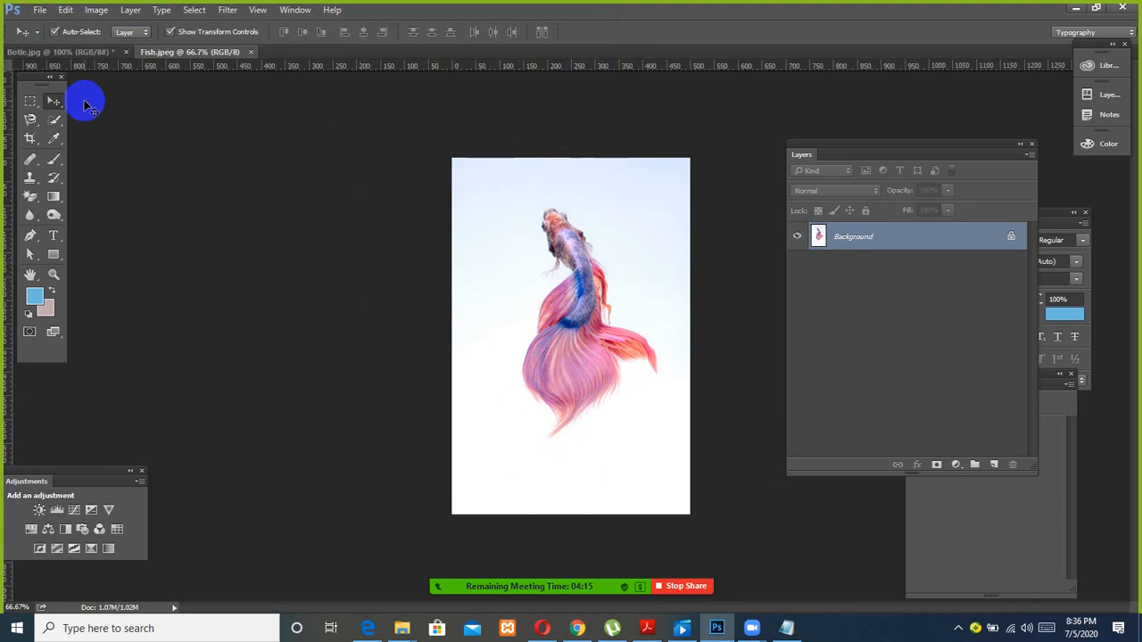
left_click(70, 52)
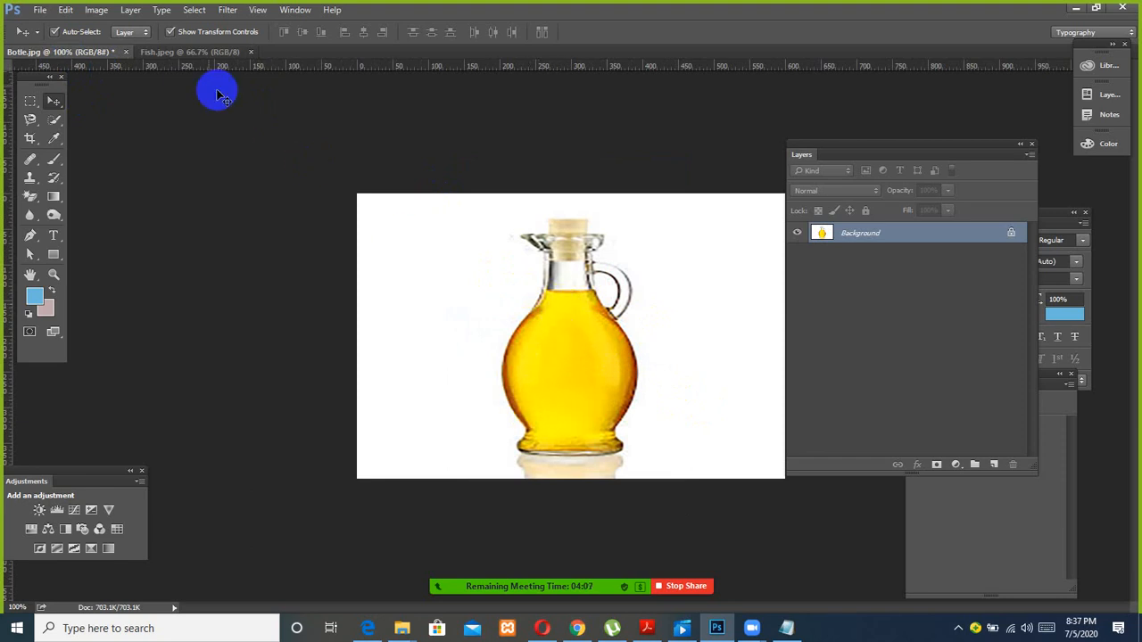
left_click(179, 53)
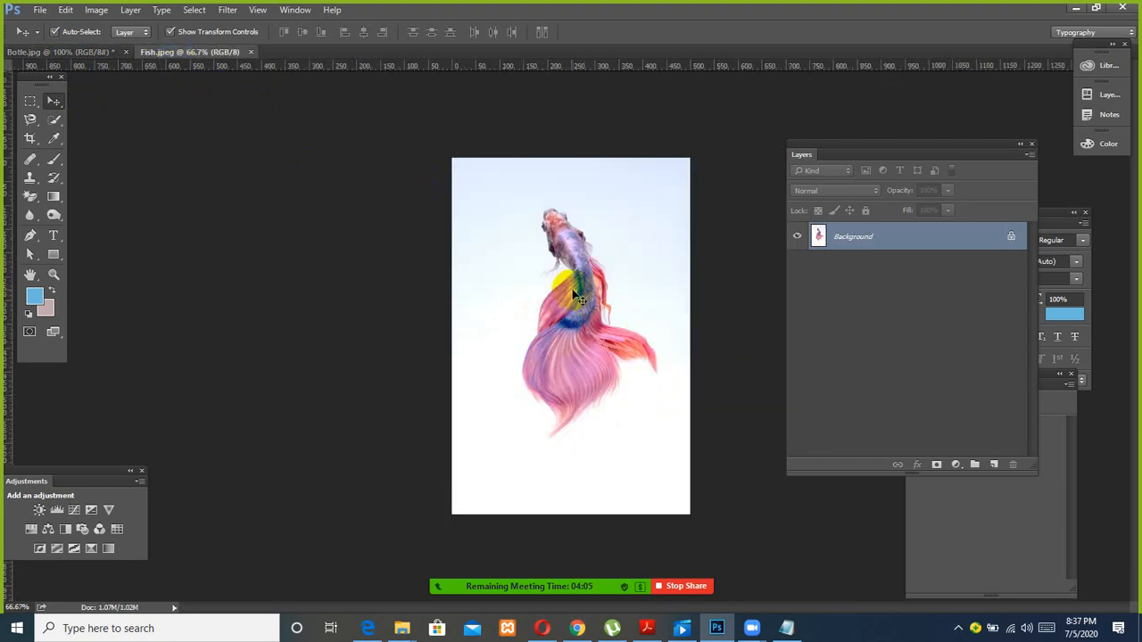
left_click(90, 53)
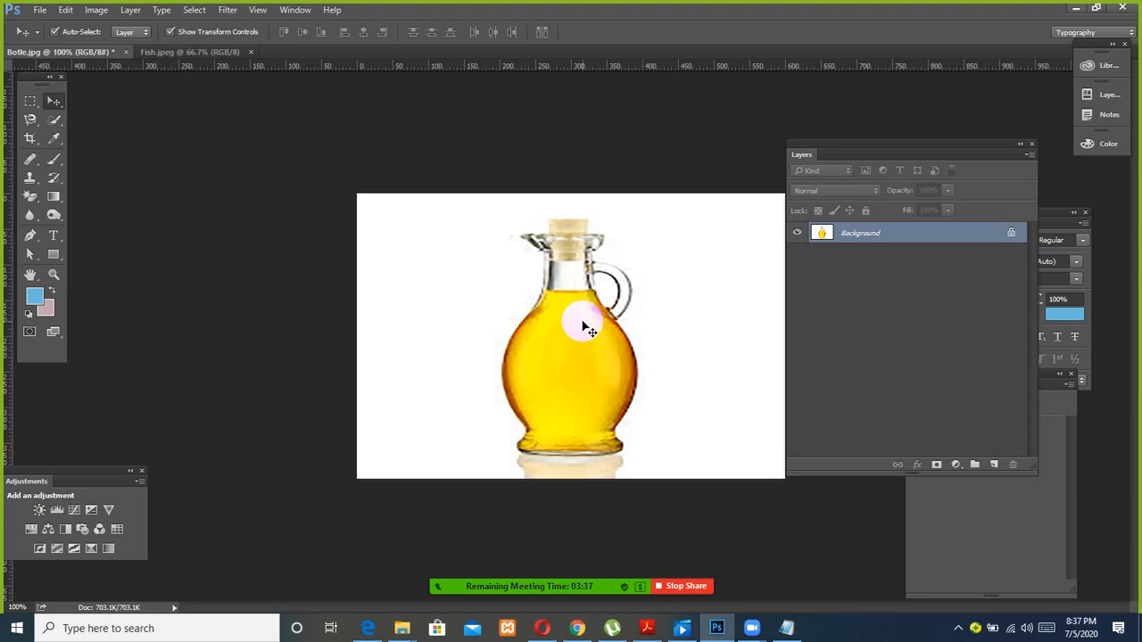
left_click(194, 53)
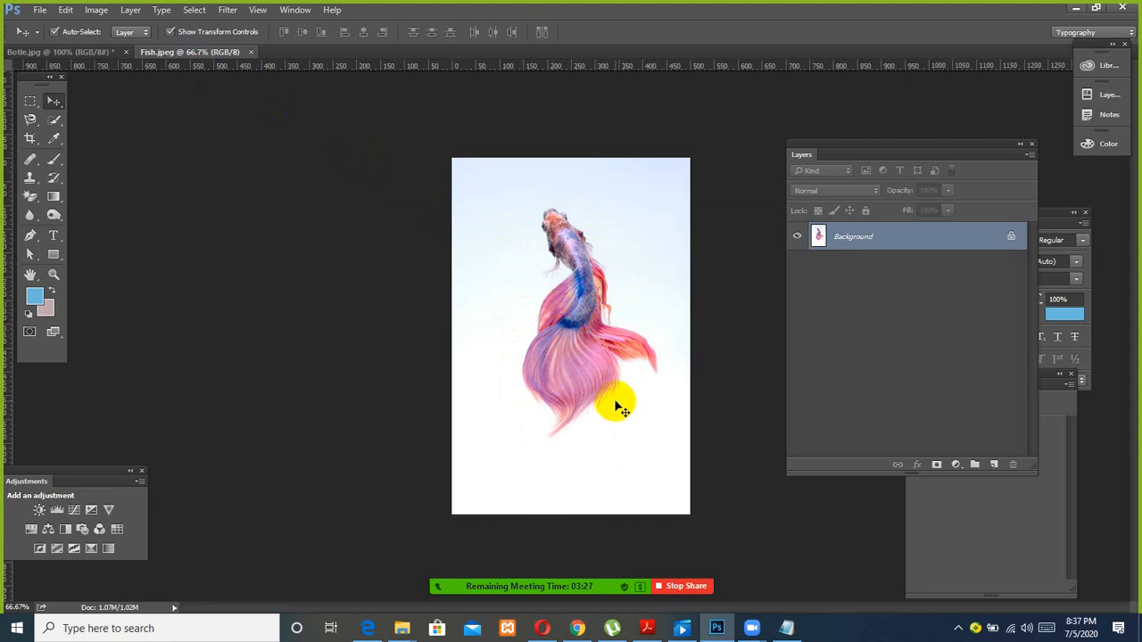
Step: Erase the pale background around the fish with the Magic Eraser at tolerance 32
left_click(54, 196)
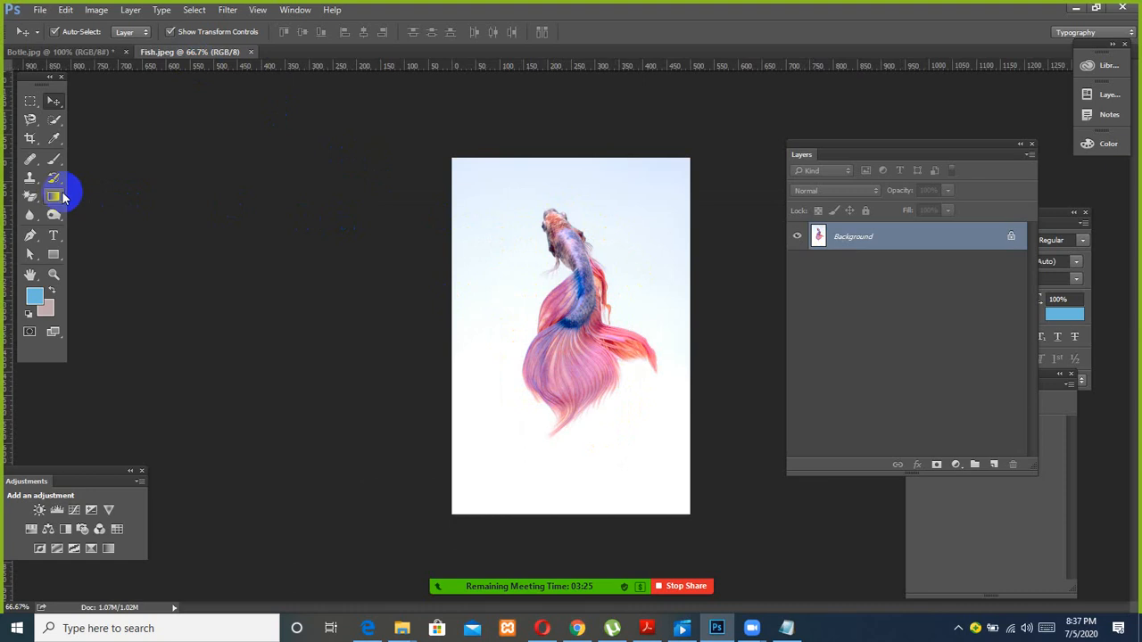
left_click(30, 195)
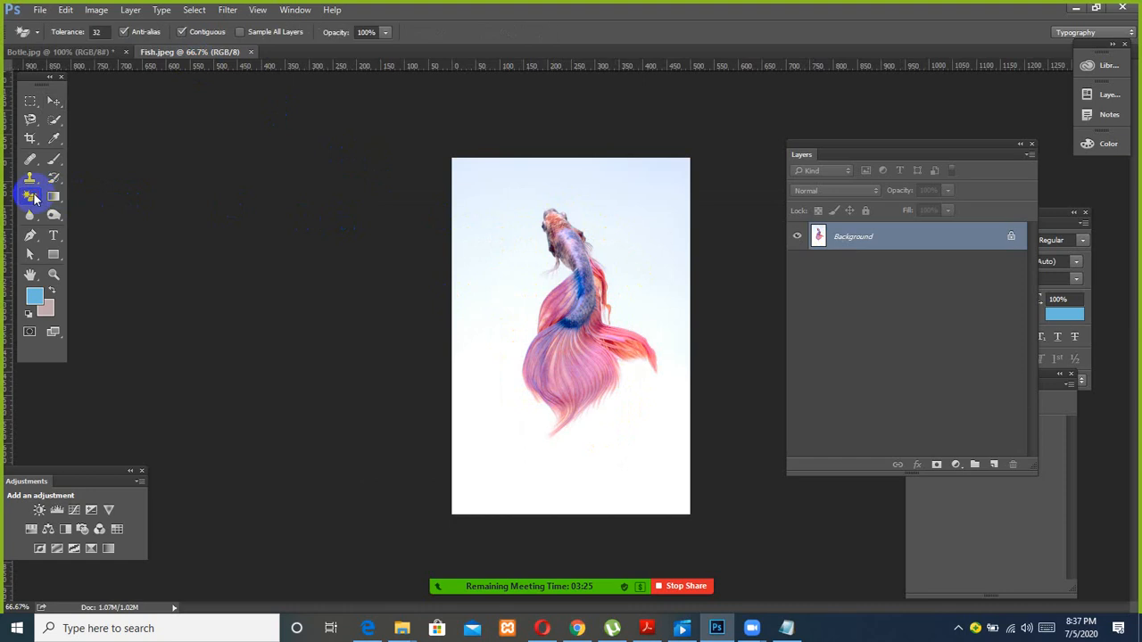
left_click(604, 202)
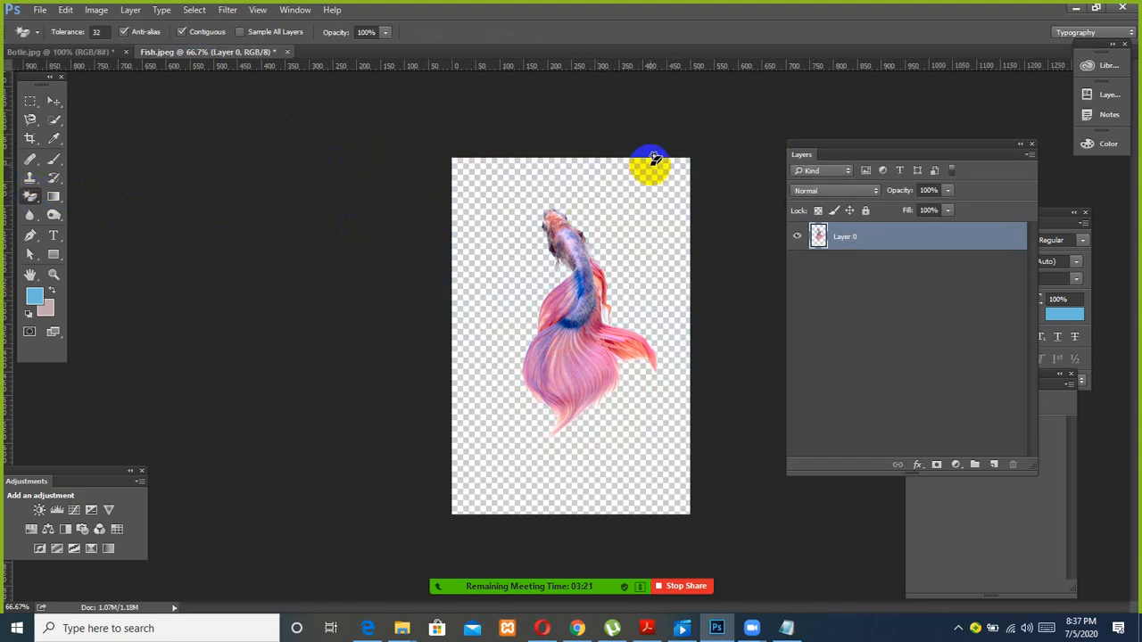
Step: Move the cut-out fish into the Botle document and scale it to about 48% over the bottle
left_click(63, 106)
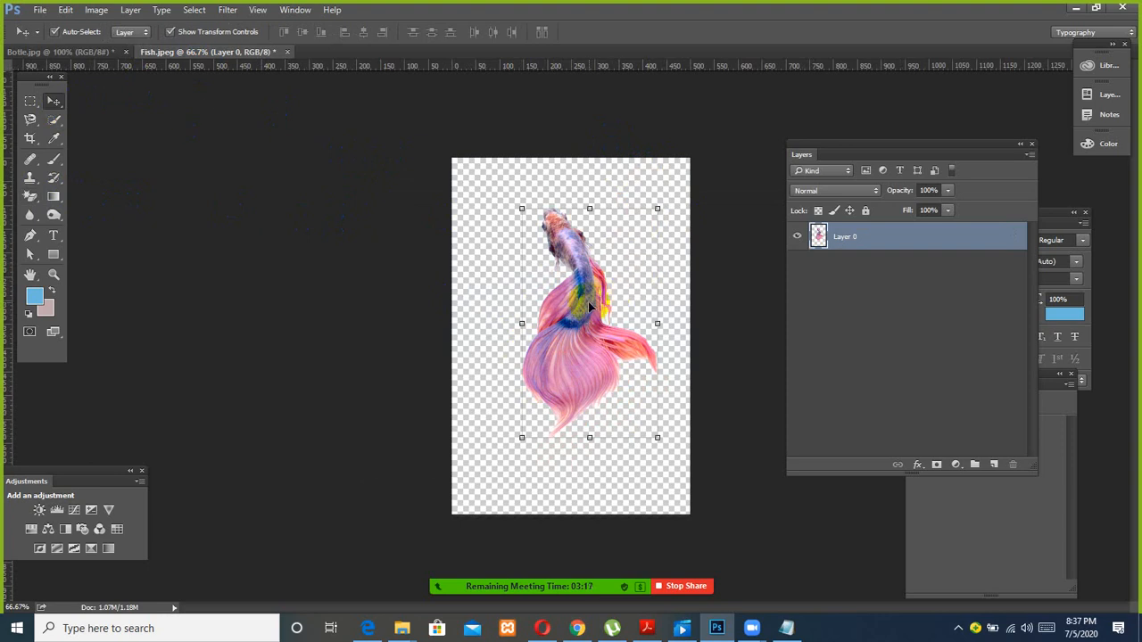
left_click_drag(587, 300, 587, 389)
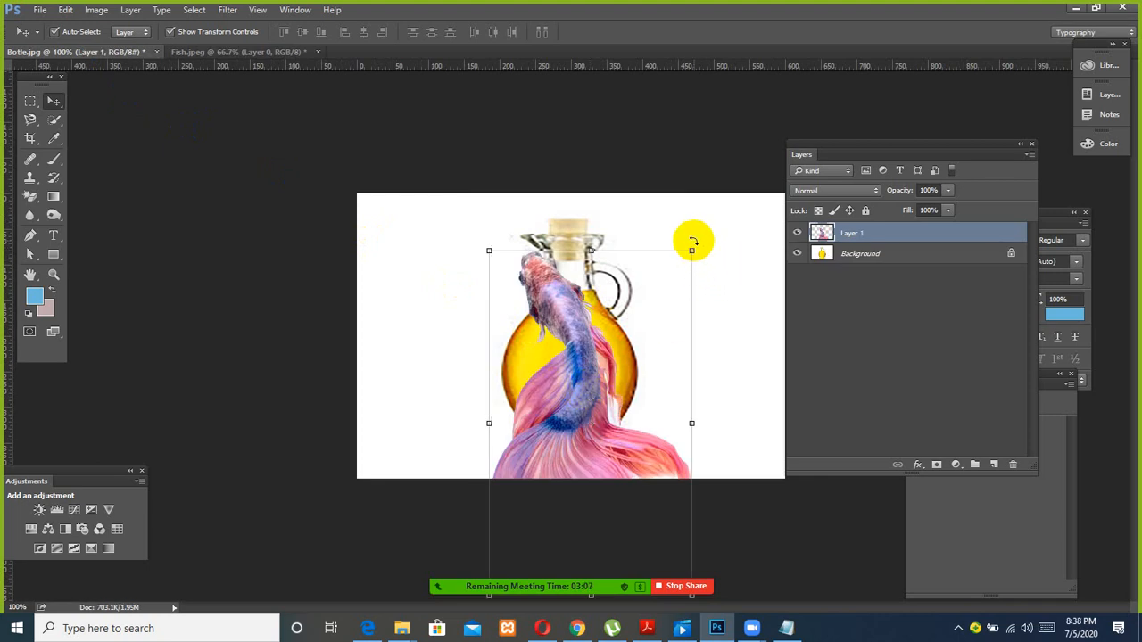
left_click_drag(694, 240, 586, 303)
left_click(688, 254)
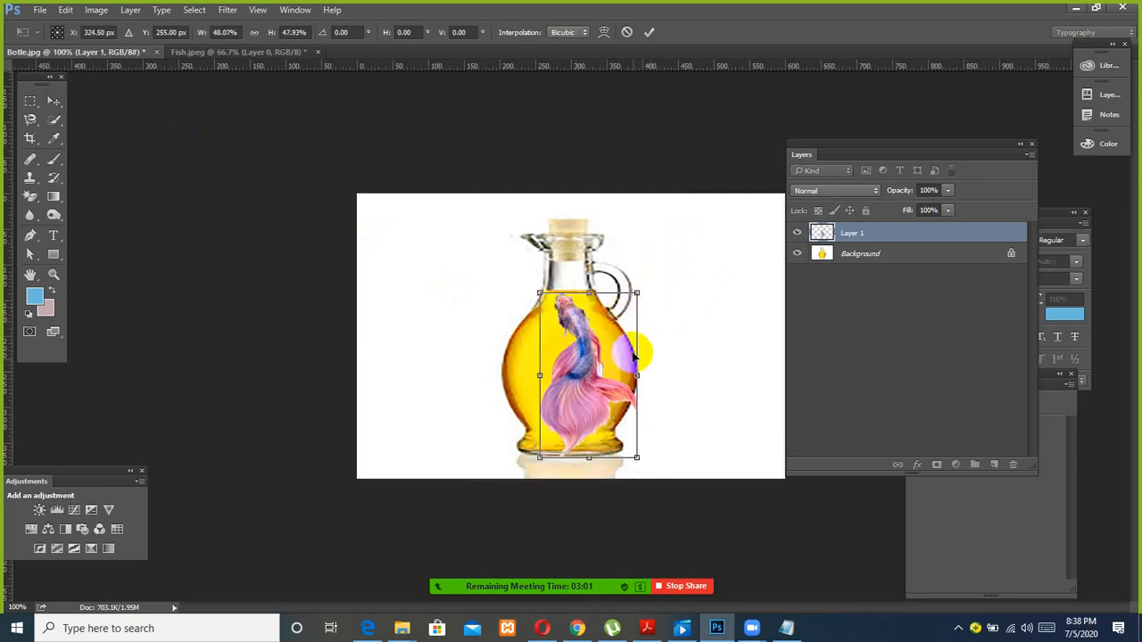
Step: Fit the fish inside the bottle's body by narrowing it to about 42% width and adjusting its height and position, and apply the transform
left_click_drag(636, 375, 626, 376)
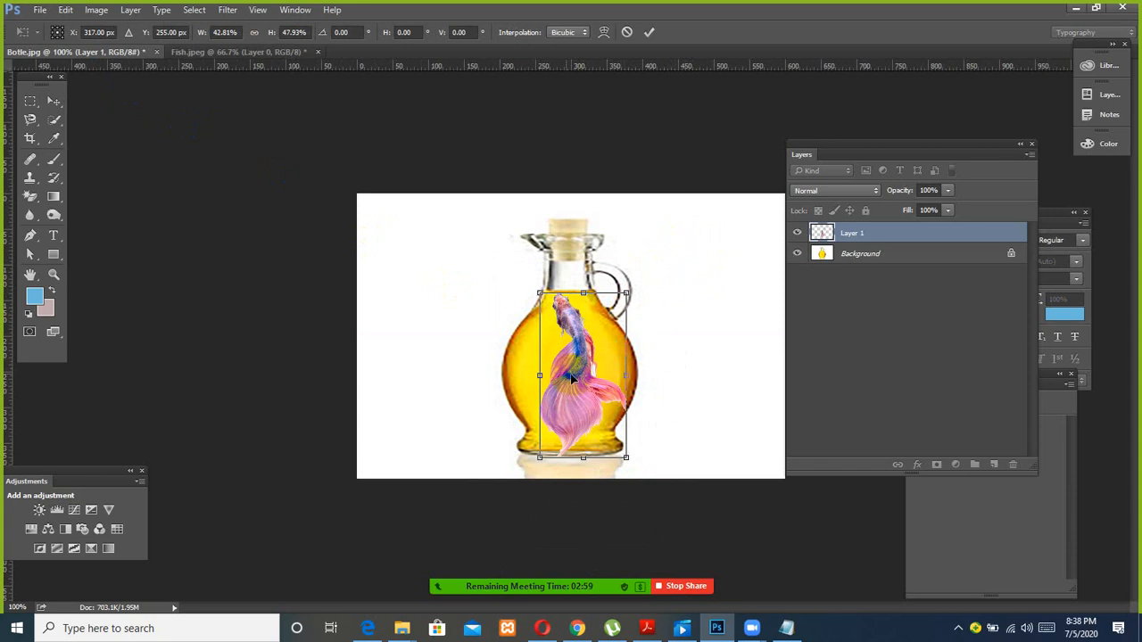
left_click_drag(533, 375, 528, 375)
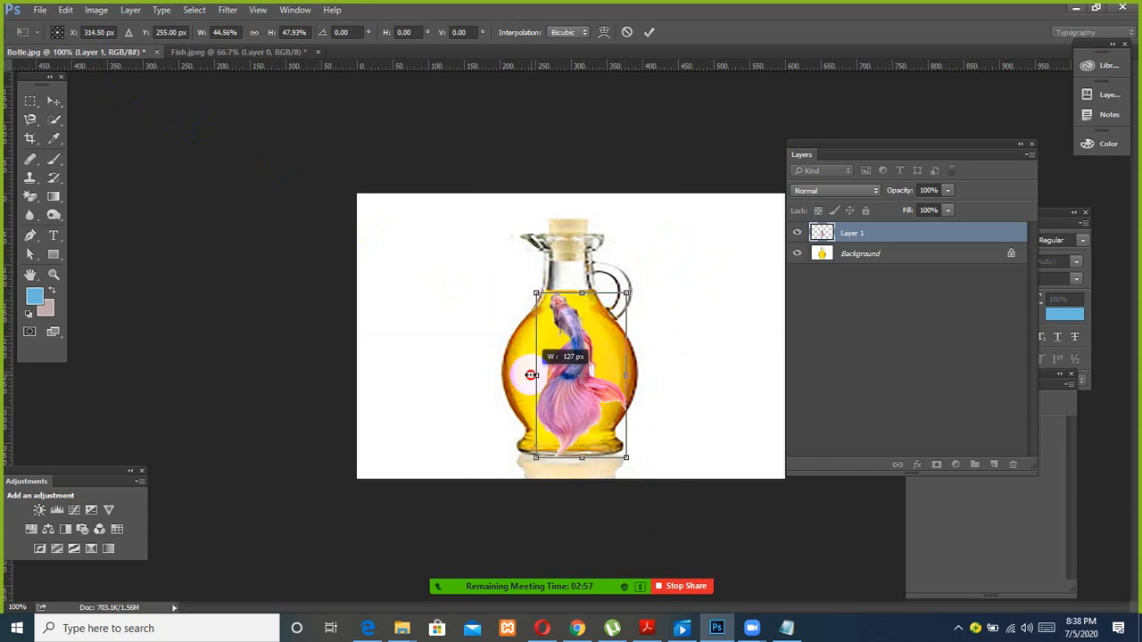
left_click_drag(583, 292, 580, 322)
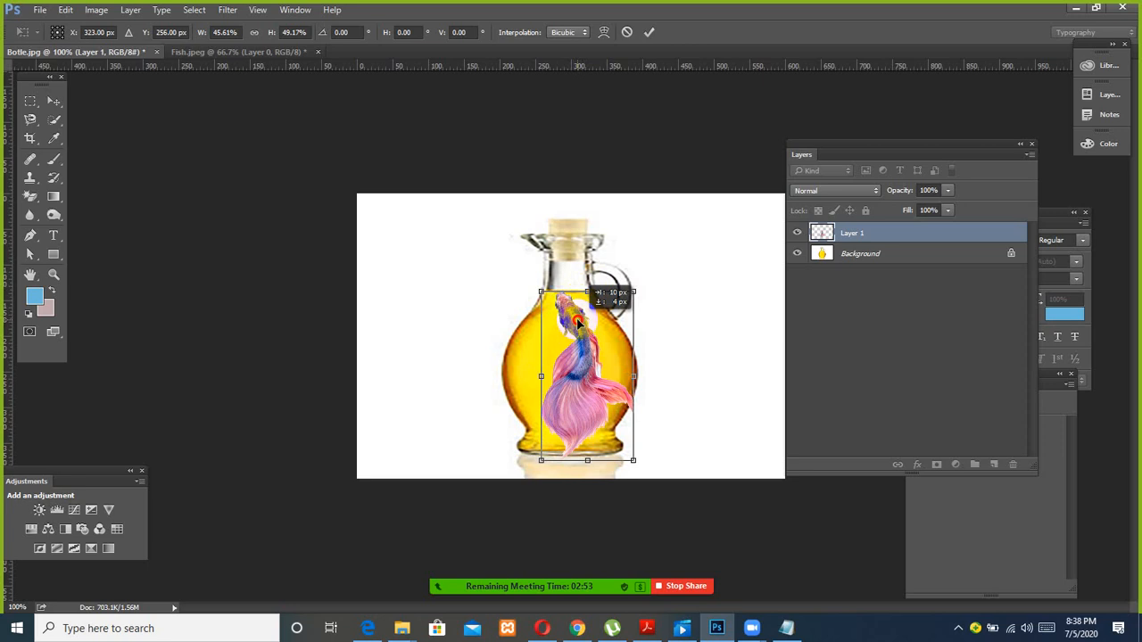
left_click_drag(586, 460, 590, 457)
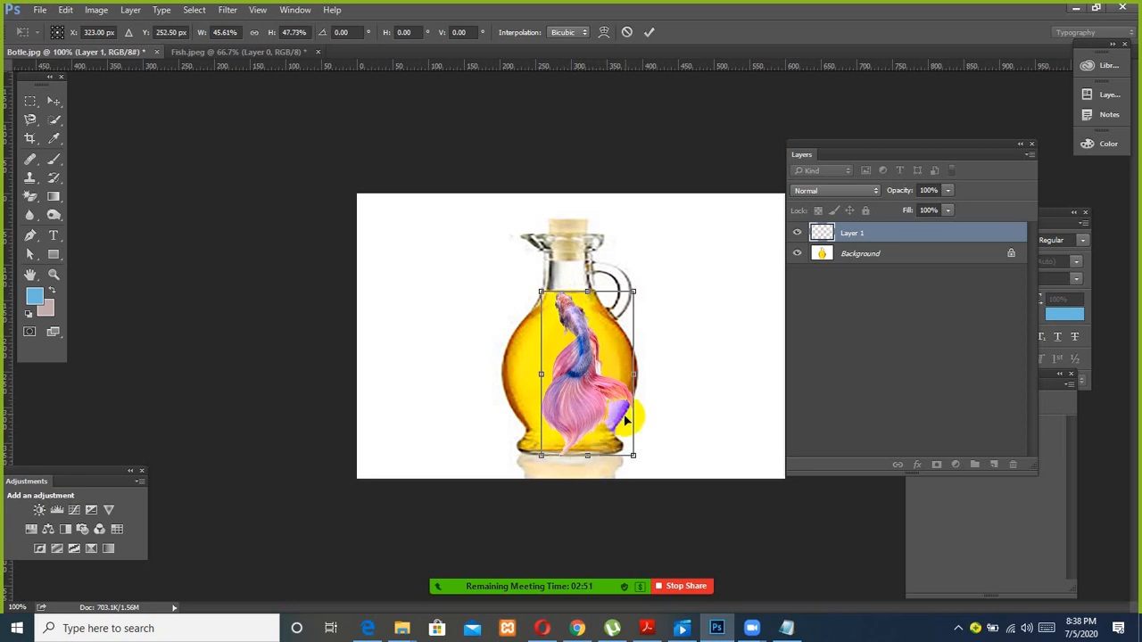
left_click_drag(633, 375, 625, 374)
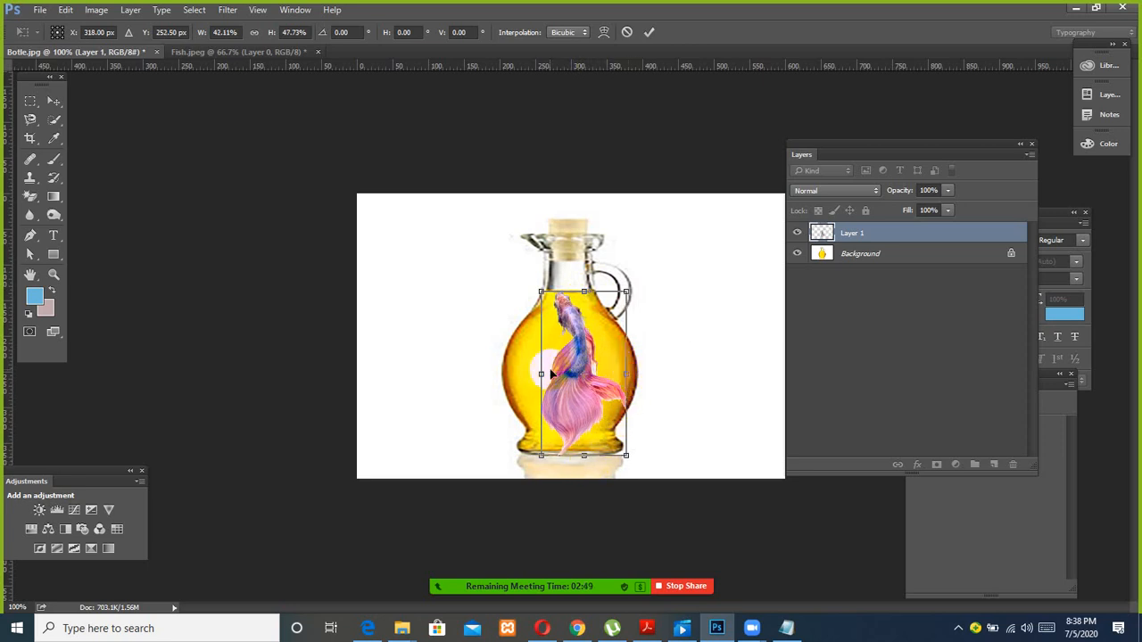
left_click_drag(541, 376, 545, 376)
left_click_drag(630, 376, 630, 374)
key("Return")
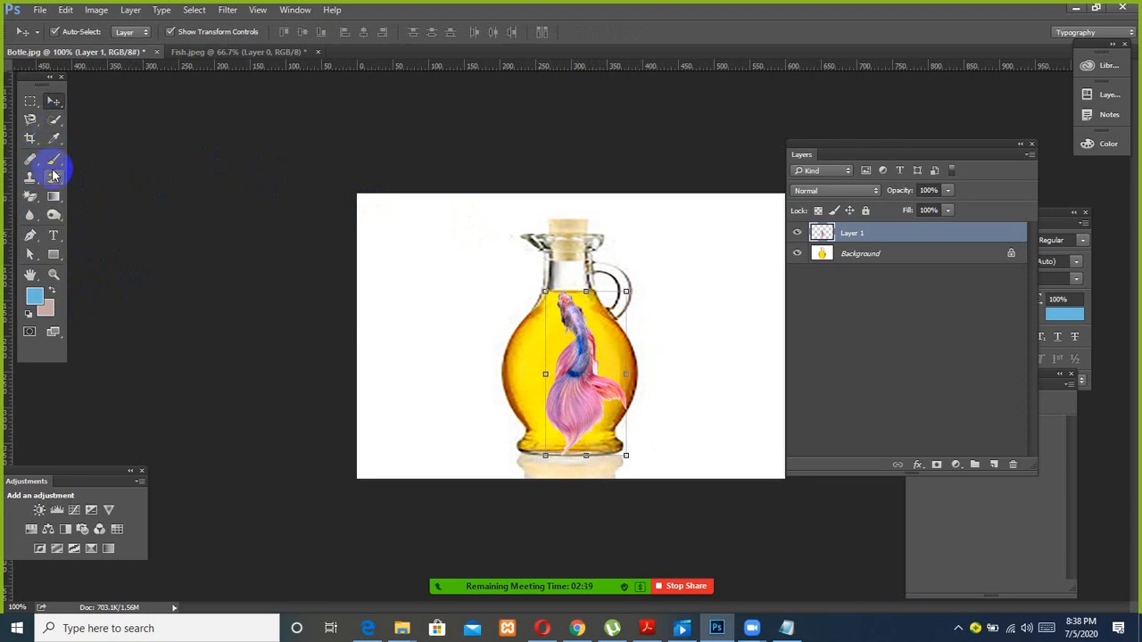
Step: Transform the fish again to 81.58% width and 92.21% height, positioning it below the oil's surface in the bottle
left_click(51, 277)
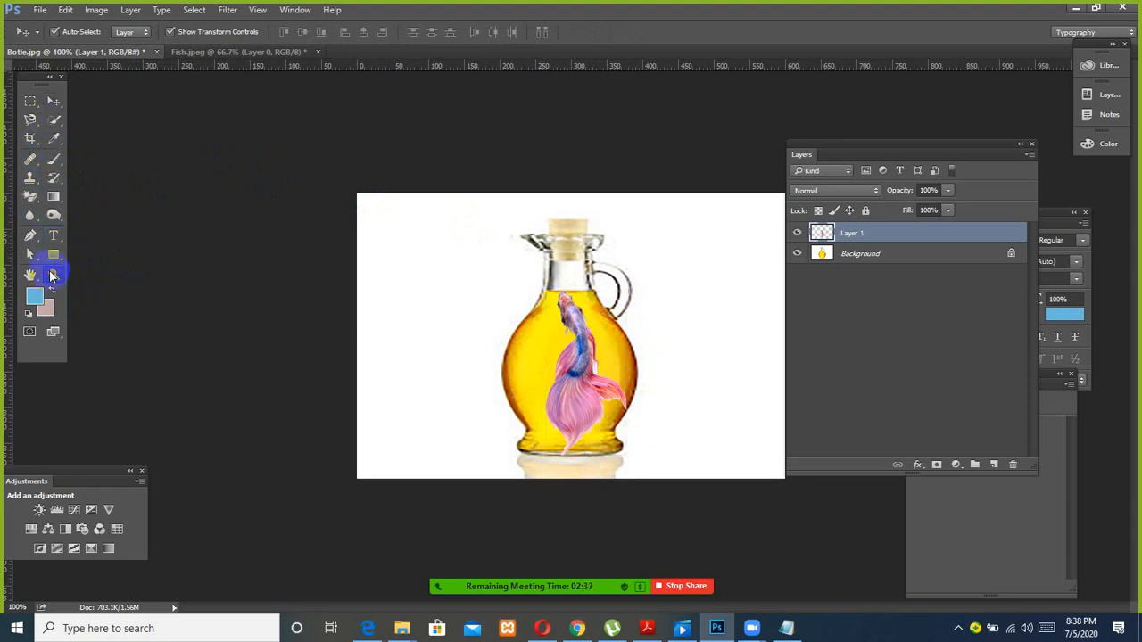
left_click(490, 278)
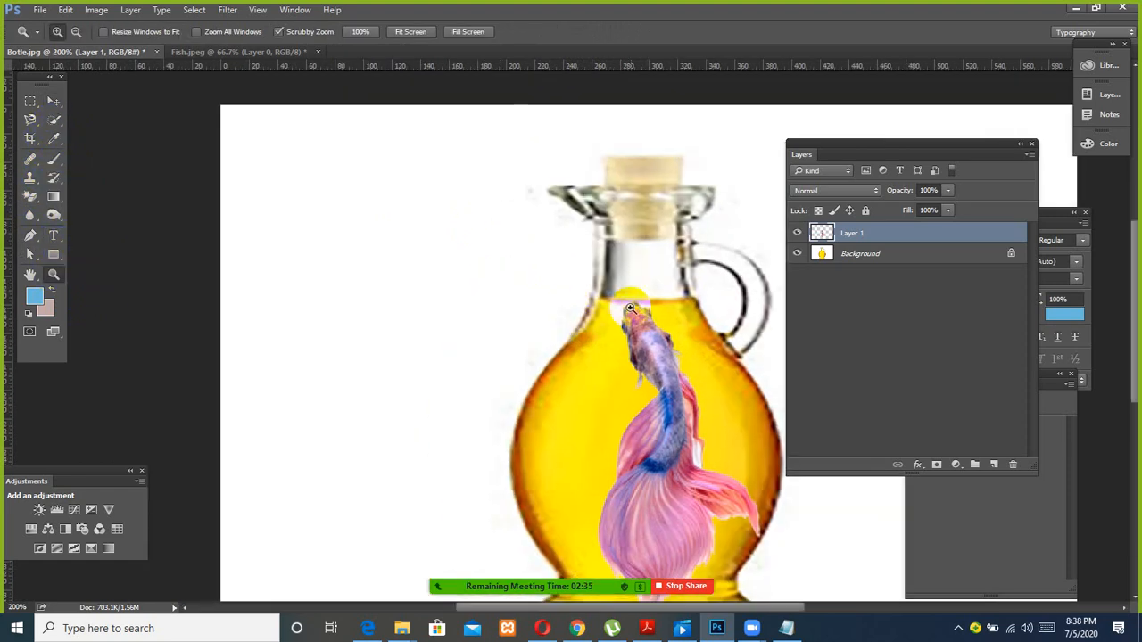
left_click_drag(640, 323, 461, 281)
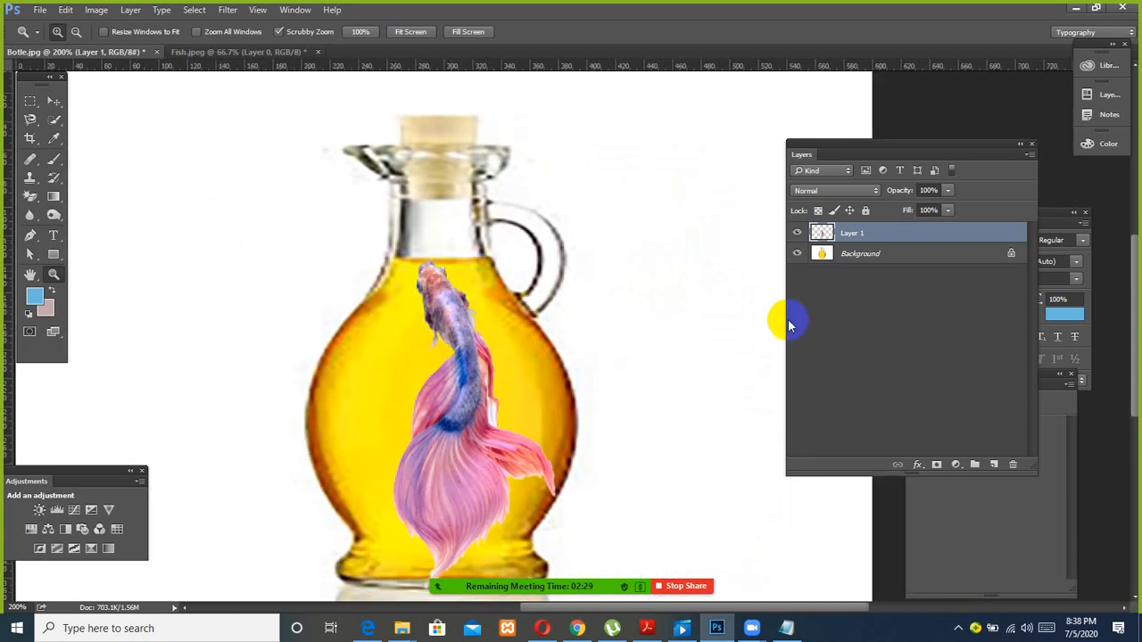
key("ctrl+t")
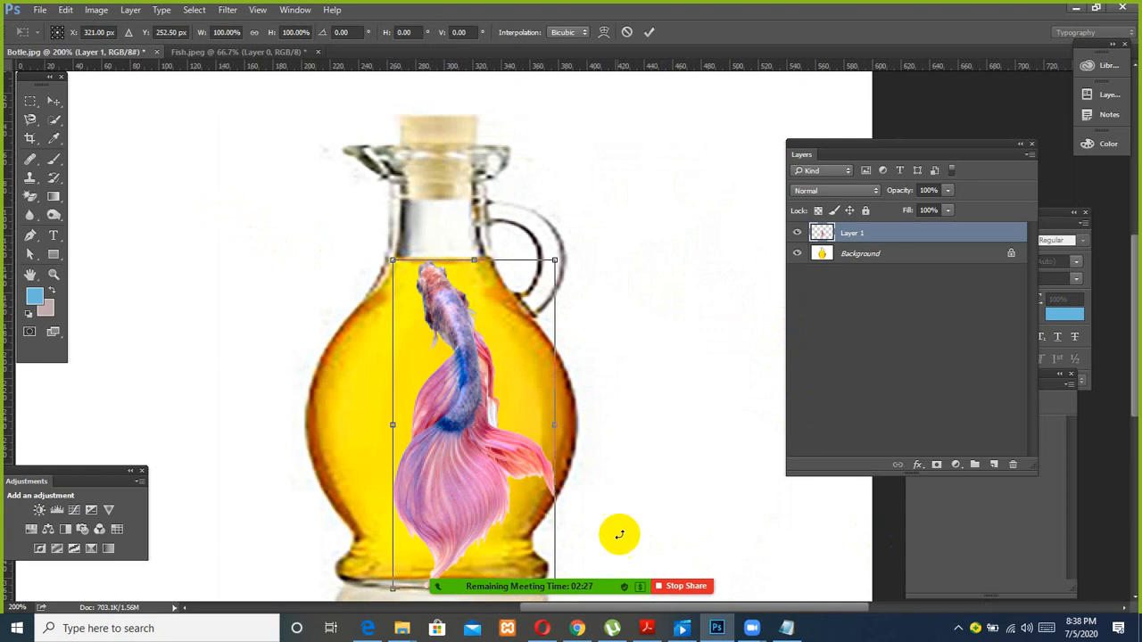
left_click_drag(552, 262, 522, 269)
left_click_drag(457, 386, 465, 383)
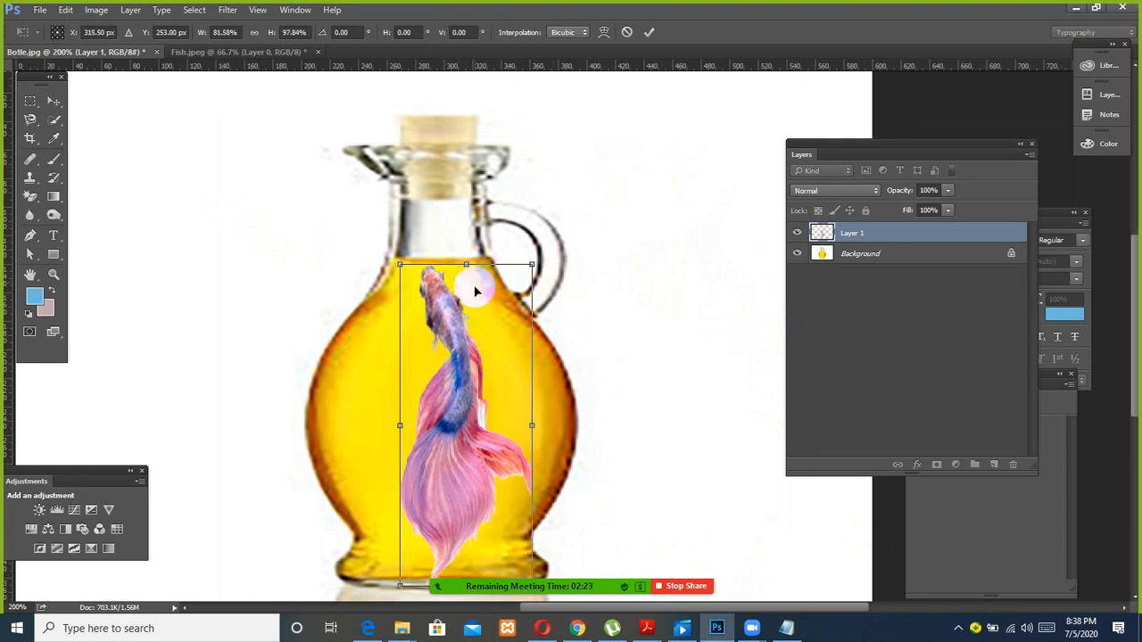
left_click_drag(466, 264, 466, 284)
left_click_drag(449, 361, 449, 350)
key("Return")
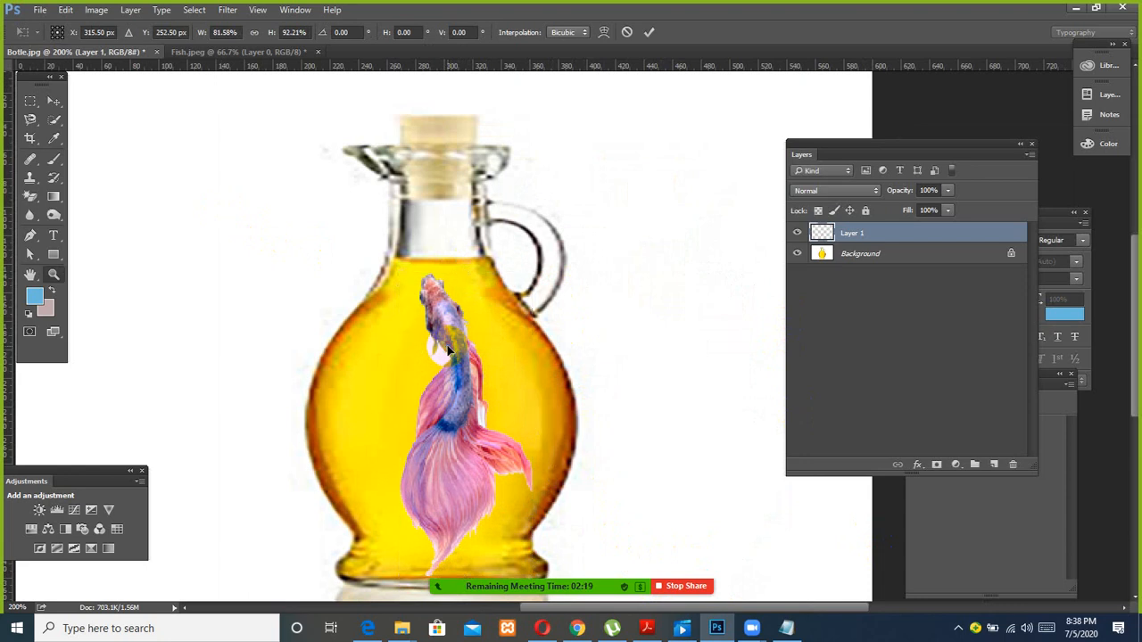
key("z")
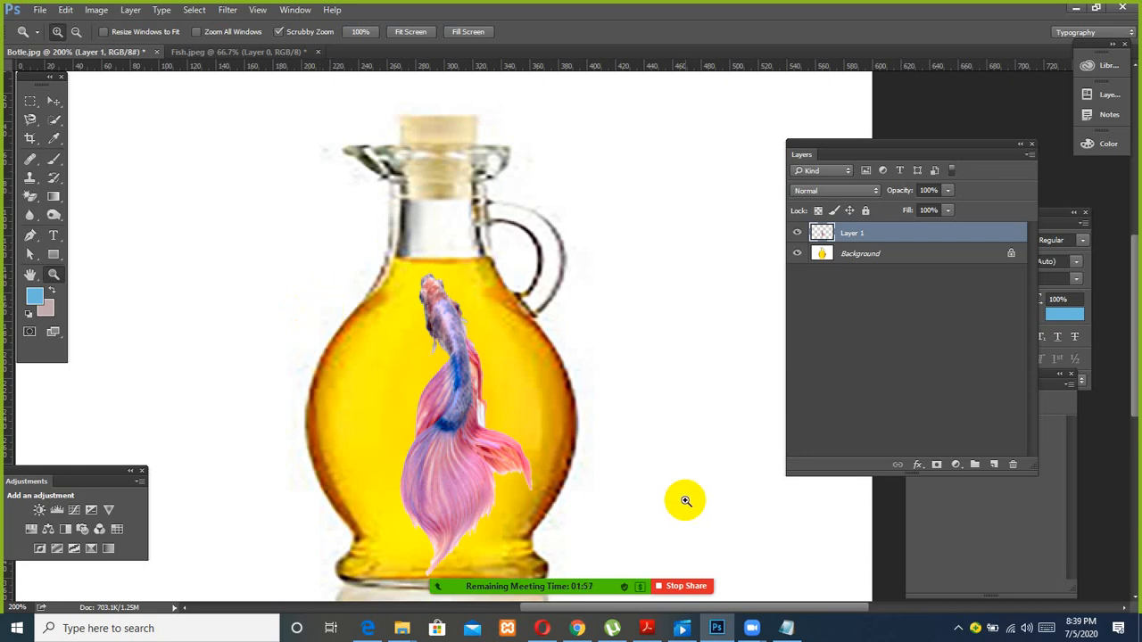
Step: Add a new layer above the fish layer and name it "highlight"
left_click(994, 465)
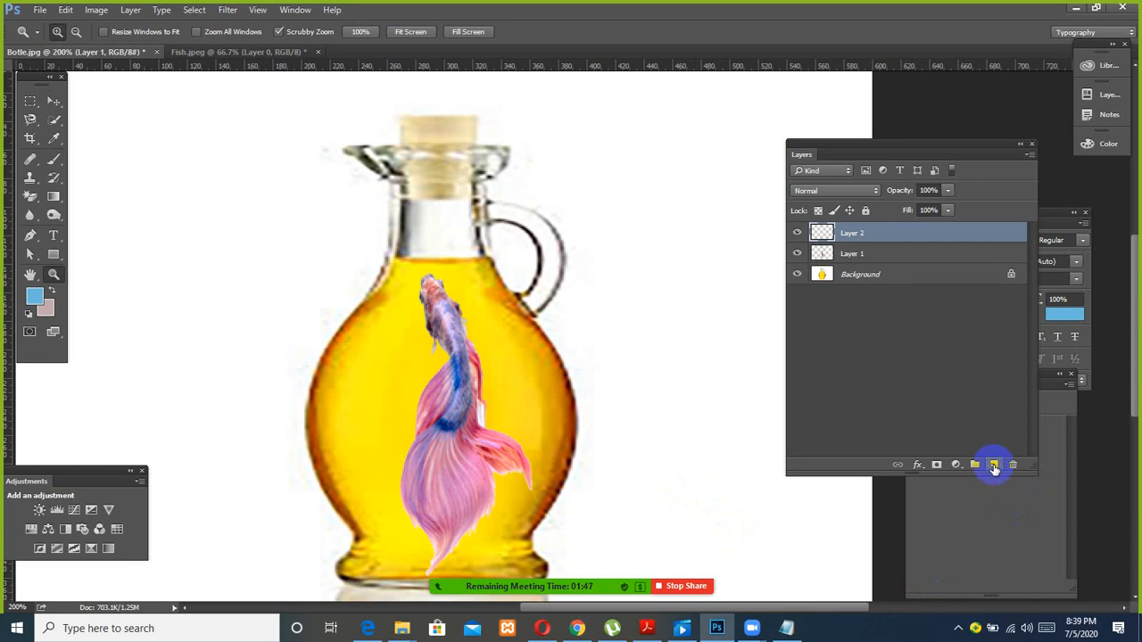
double_click(866, 234)
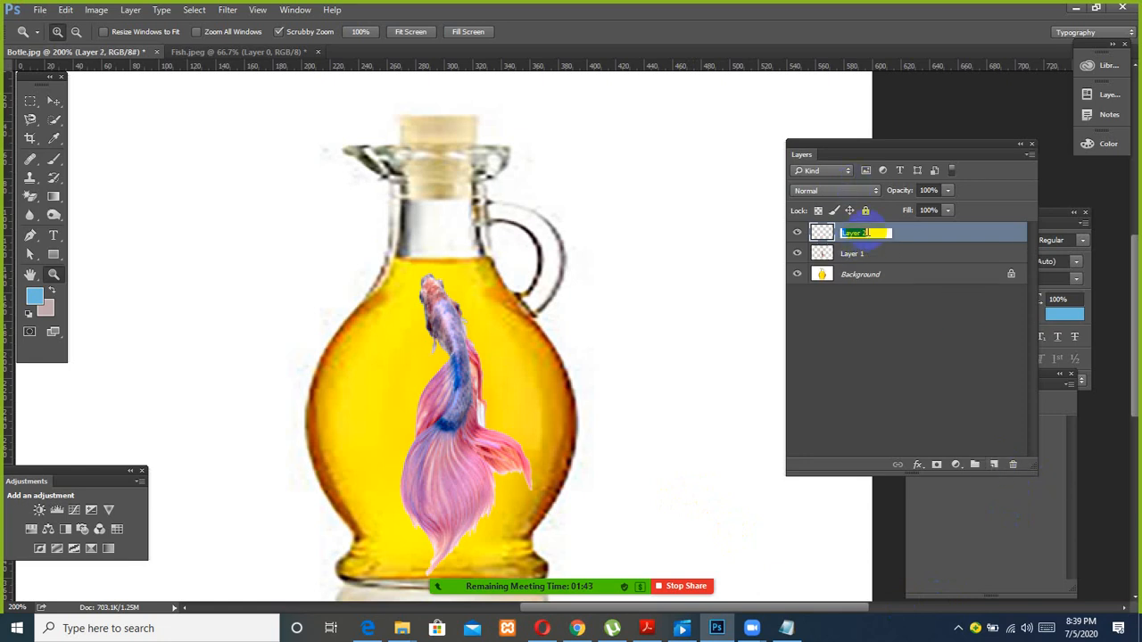
type("h")
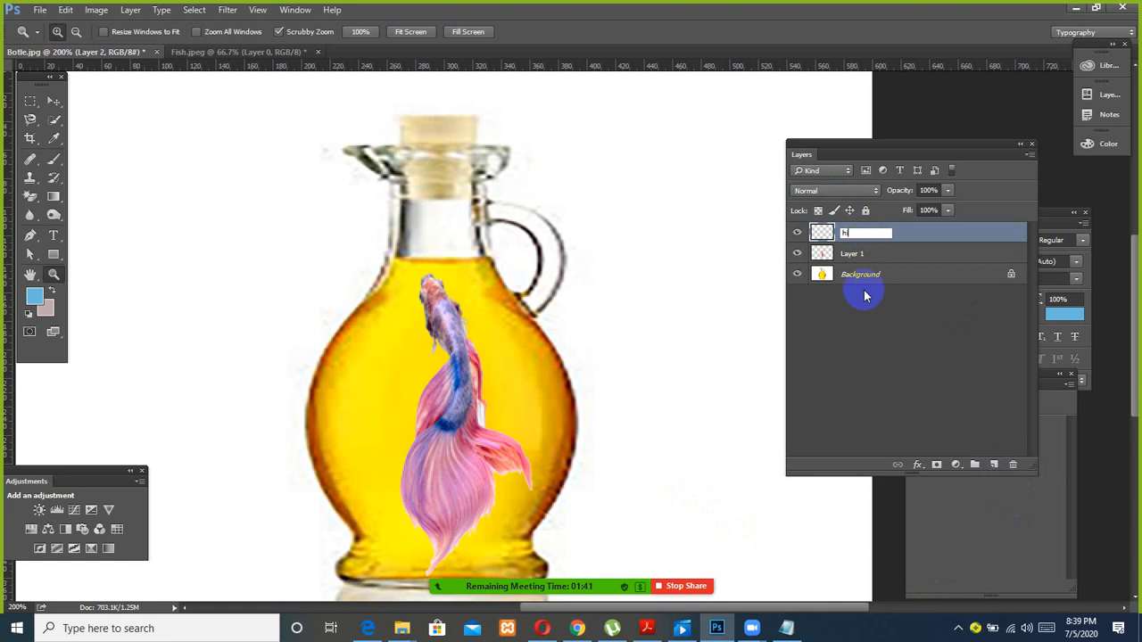
type("ighlight")
key("Return")
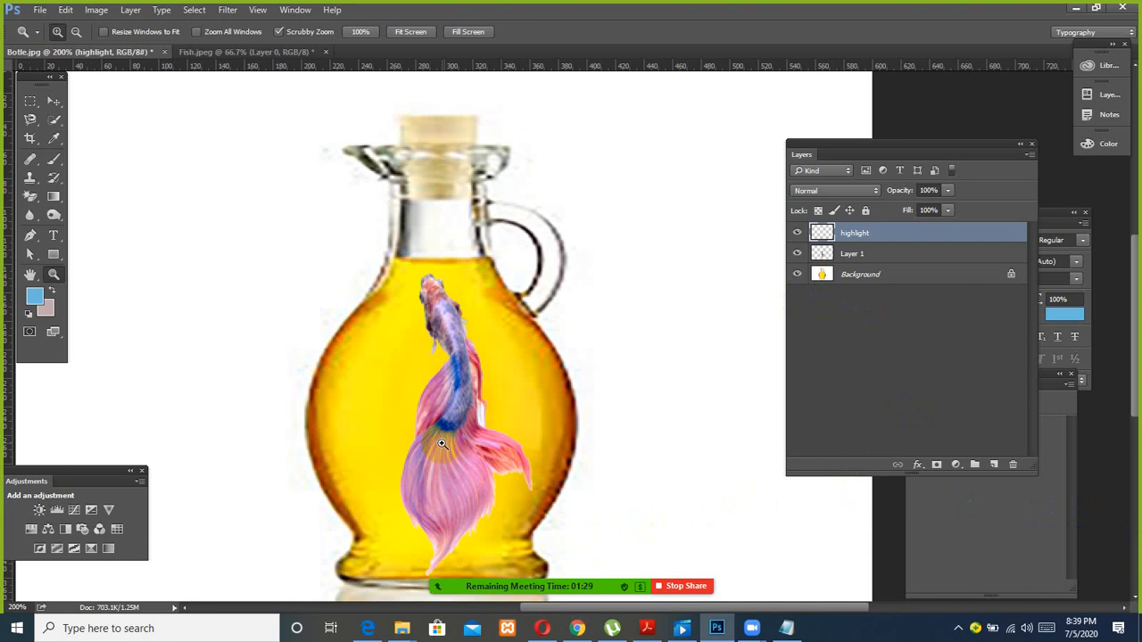
Step: Activate the Brush tool and pick light blue as the foreground color
left_click(54, 162)
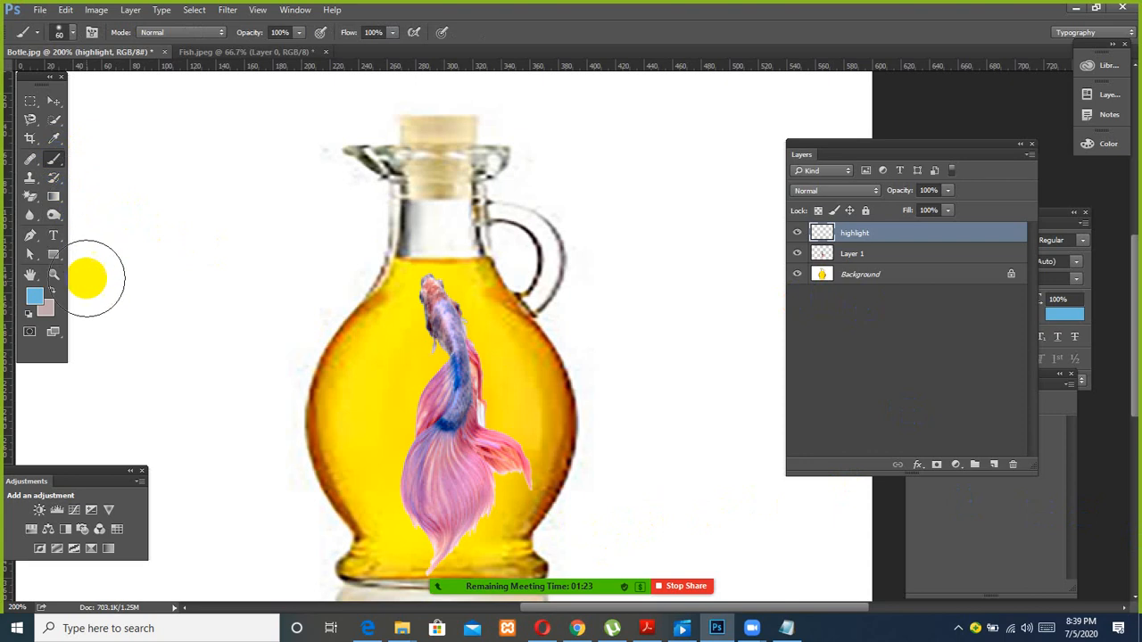
left_click(36, 297)
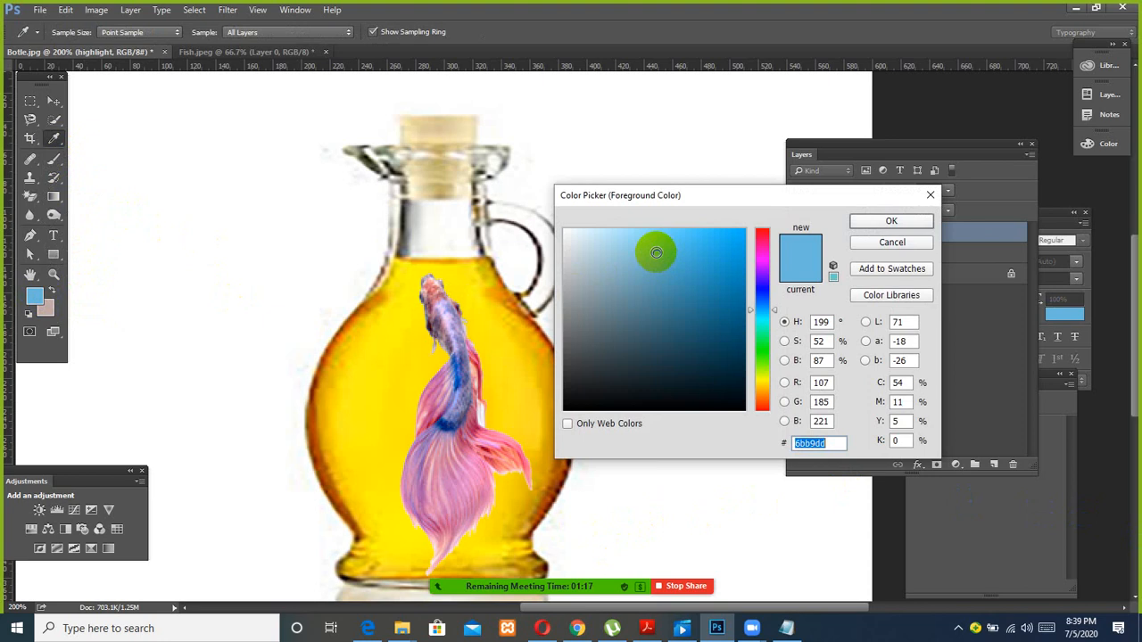
left_click(655, 253)
left_click(895, 222)
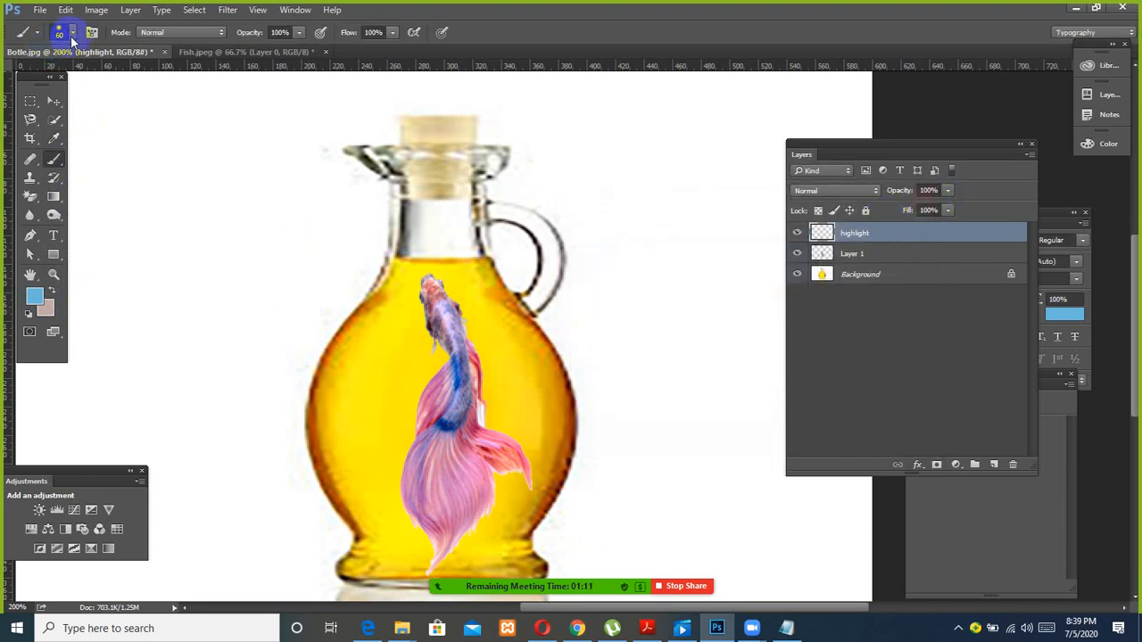
Step: Choose the hard round 35 px brush tip with 100% hardness
left_click(72, 37)
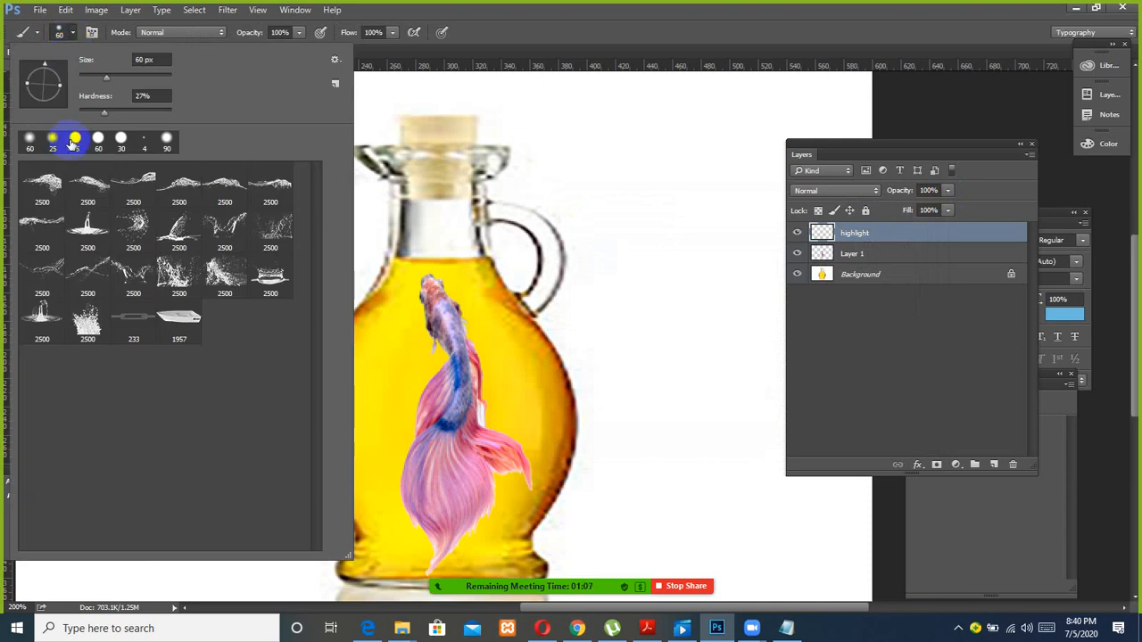
left_click(75, 141)
left_click(63, 34)
left_click(63, 34)
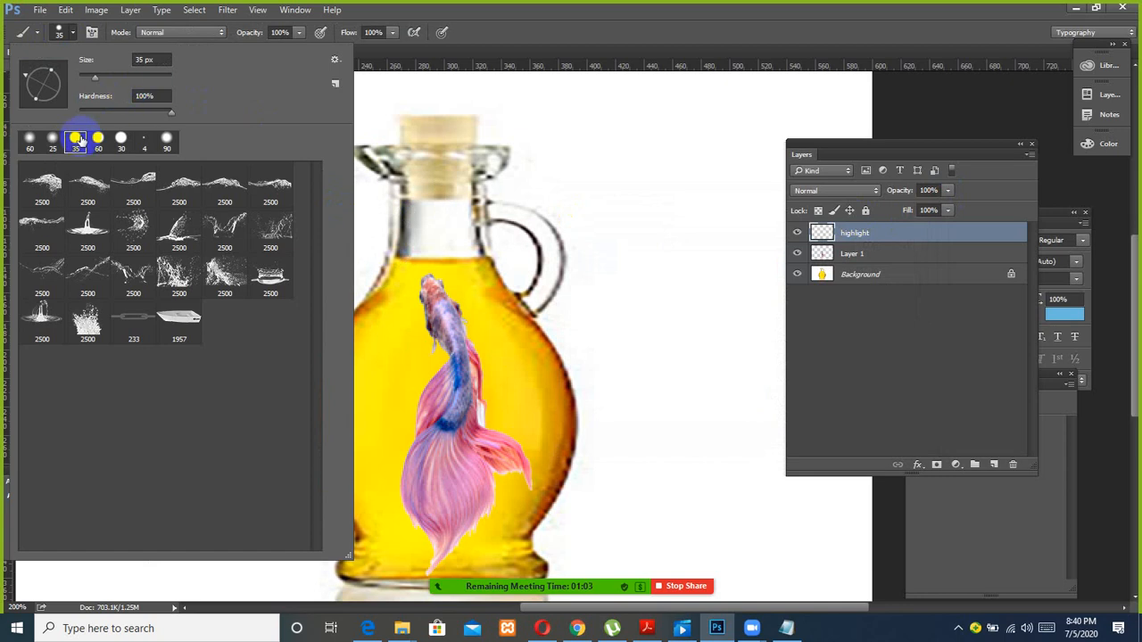
left_click(558, 169)
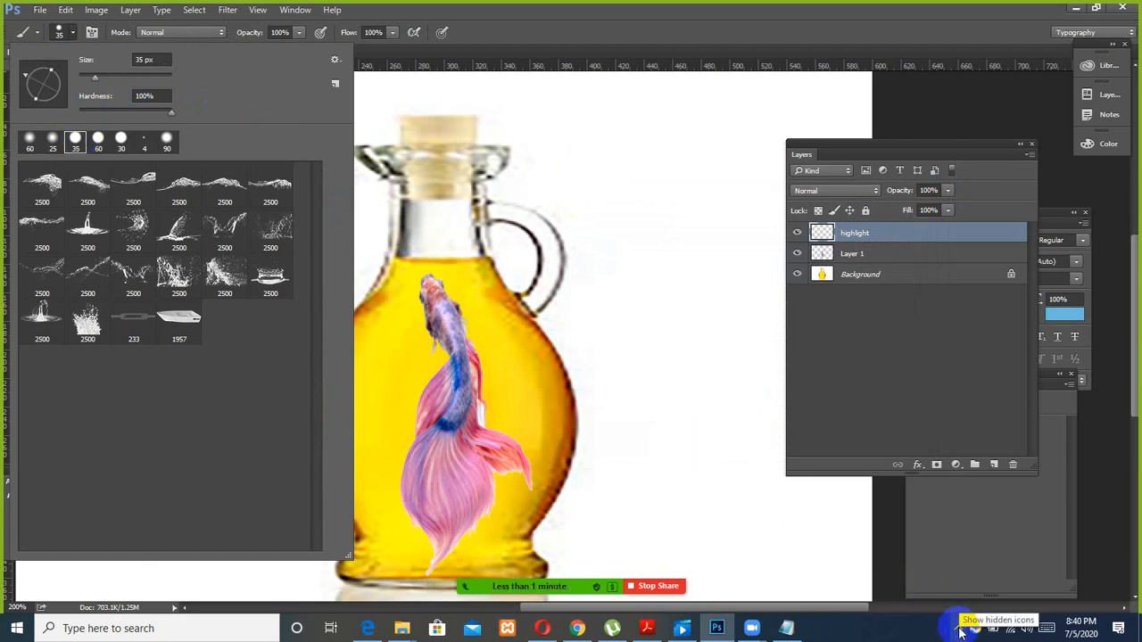
left_click(960, 632)
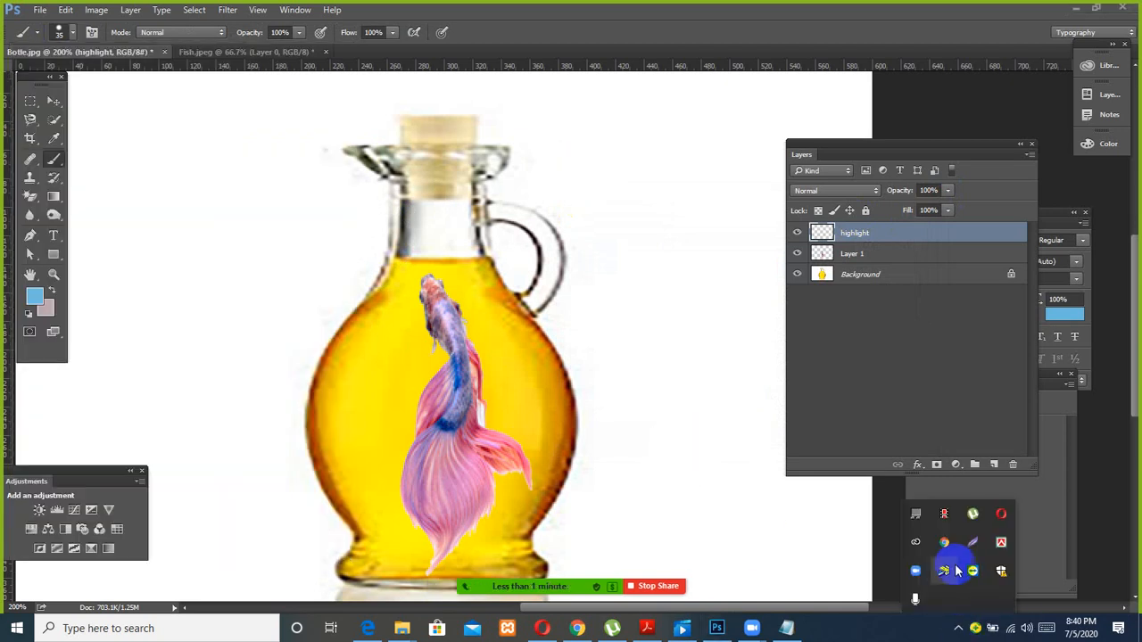
left_click(946, 521)
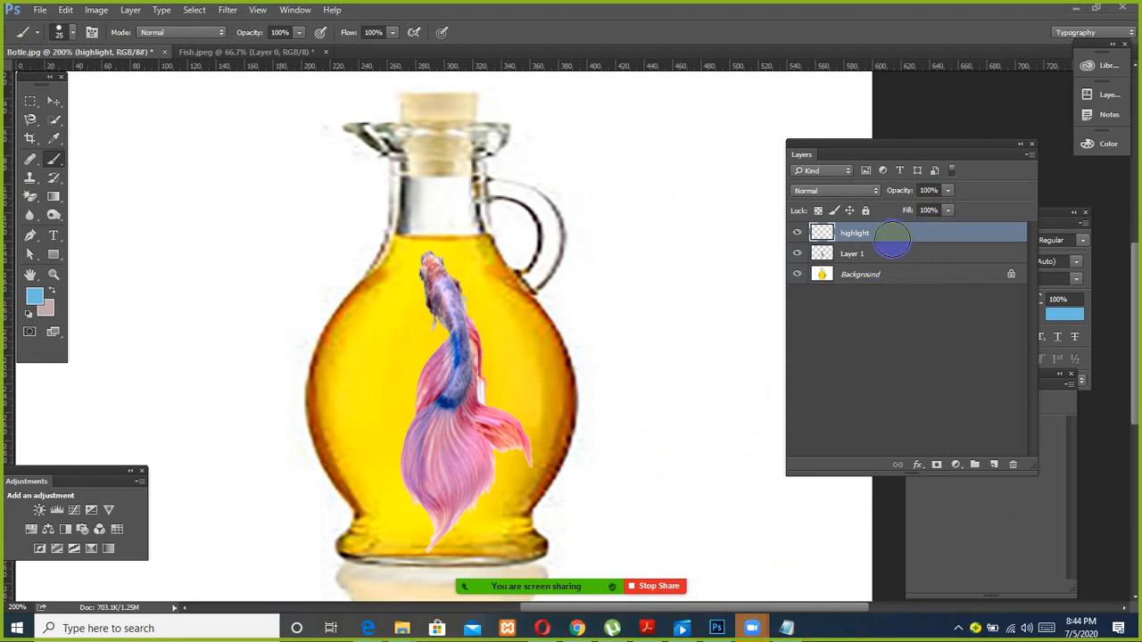
Step: Select the highlight layer and set the foreground color to light blue #6dbade
left_click(855, 233)
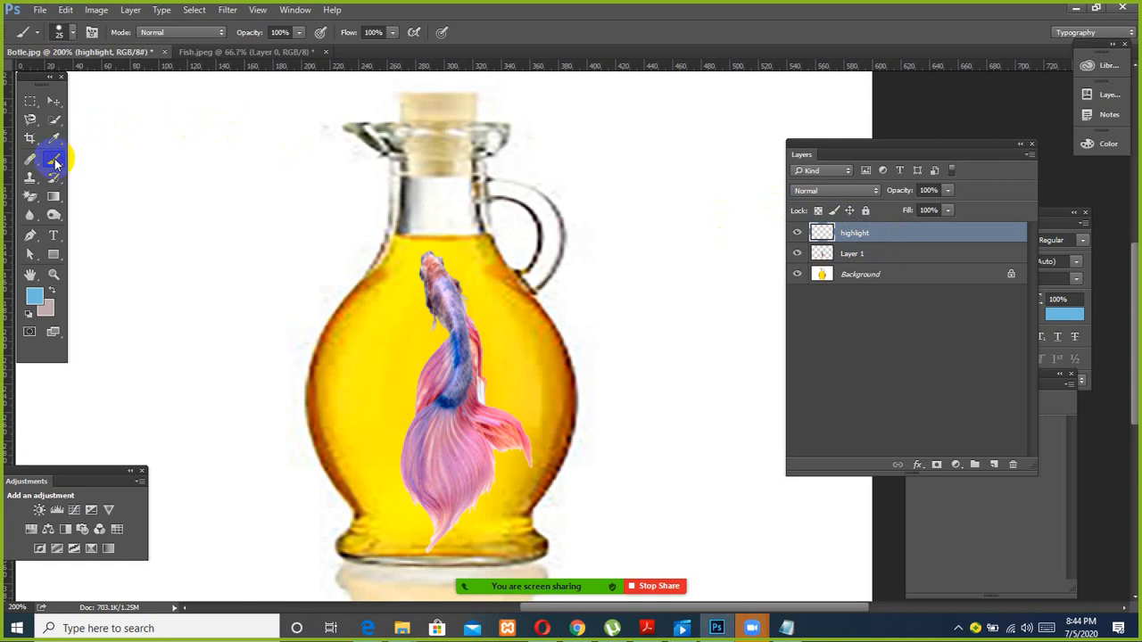
left_click(46, 307)
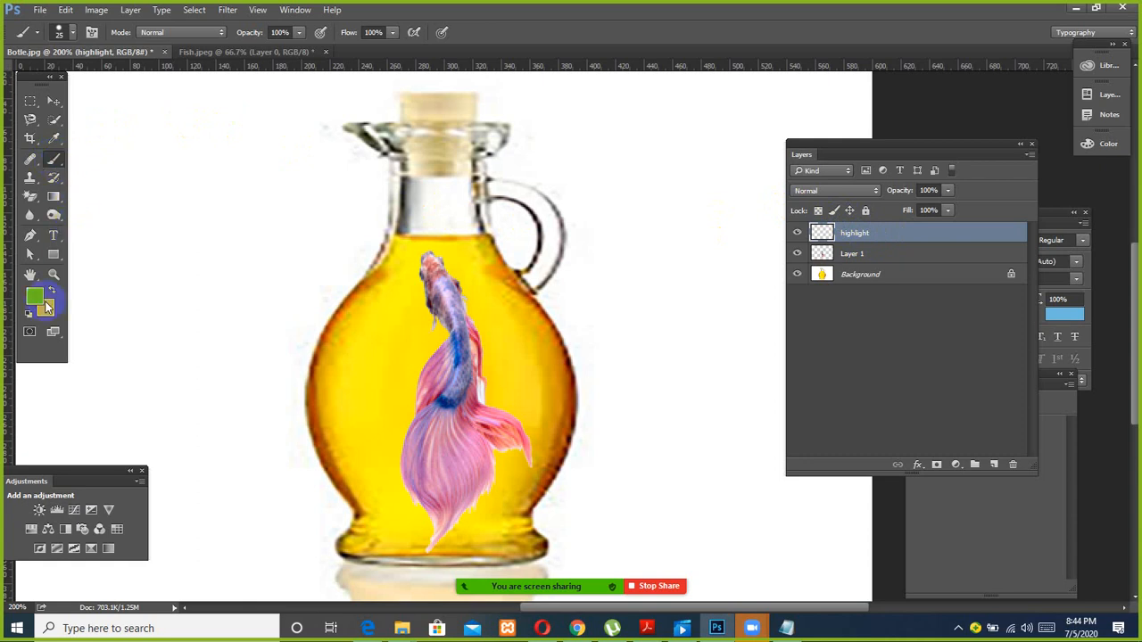
left_click(36, 298)
left_click_drag(668, 242, 656, 248)
left_click(890, 222)
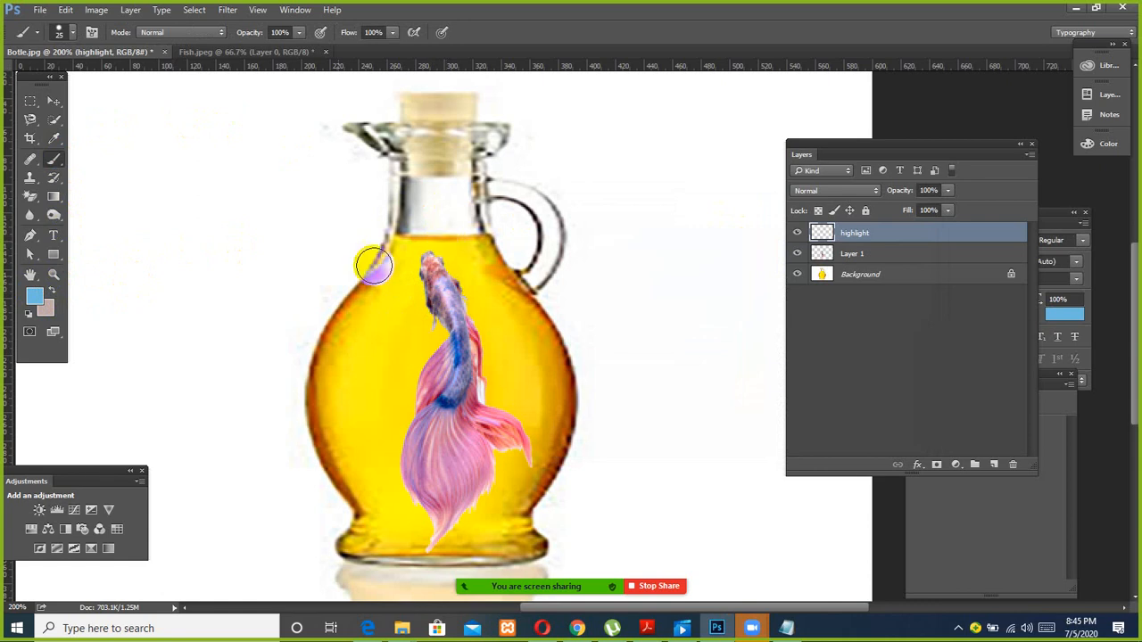
Step: Set the foreground color to off-white #eff0f1 and reduce the brush size to 15 px for painting on the highlight layer
left_click(36, 296)
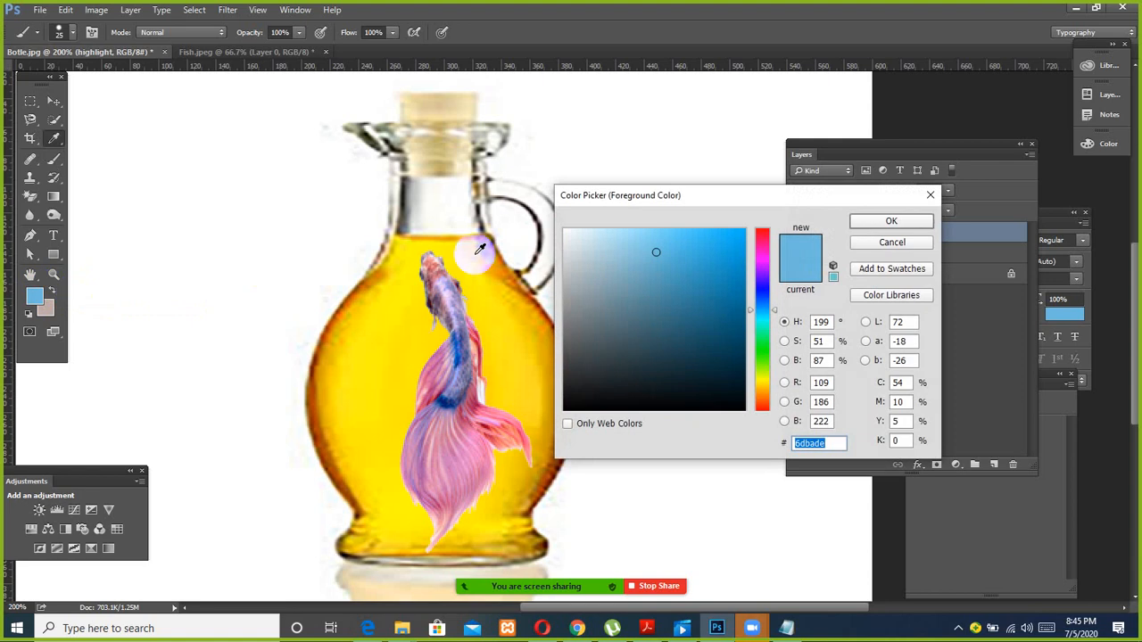
left_click(564, 236)
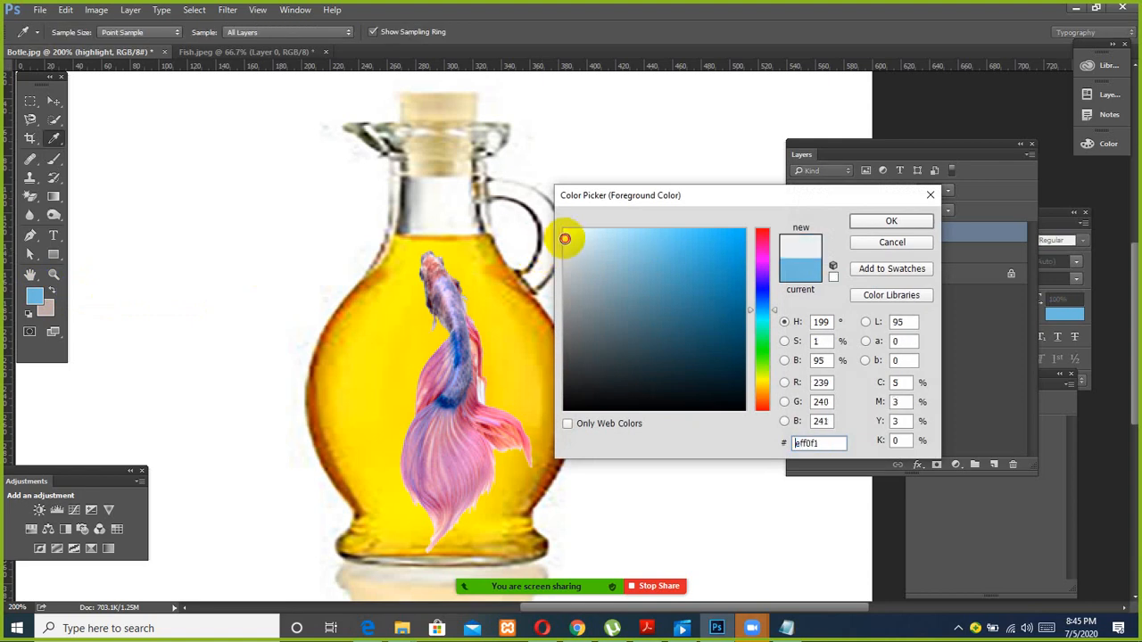
left_click(872, 218)
key("b")
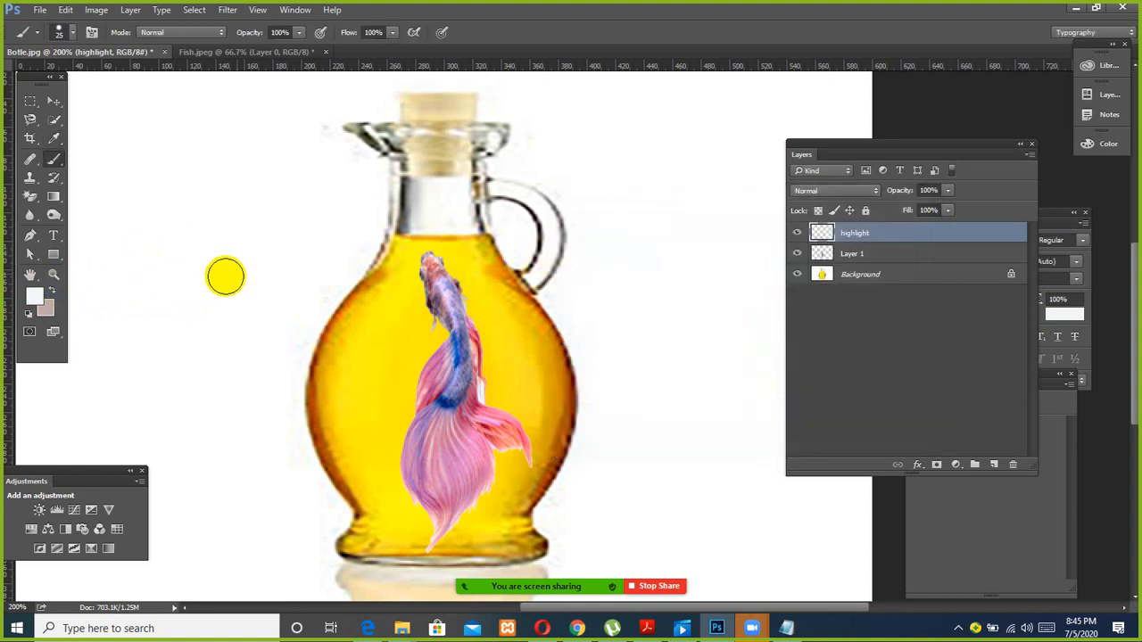
key("bracketleft")
left_click(411, 251)
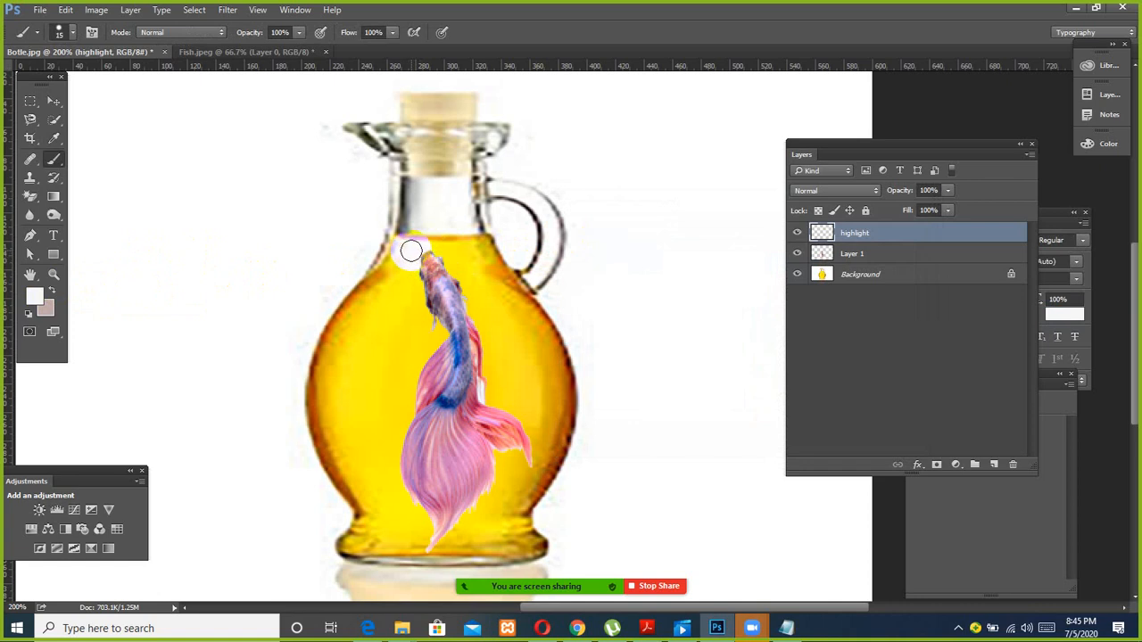
Step: Paint a straight vertical off-white stroke down the bottle beside the fish and set the highlight layer's blend mode to Soft Light
left_click_drag(411, 251, 397, 517)
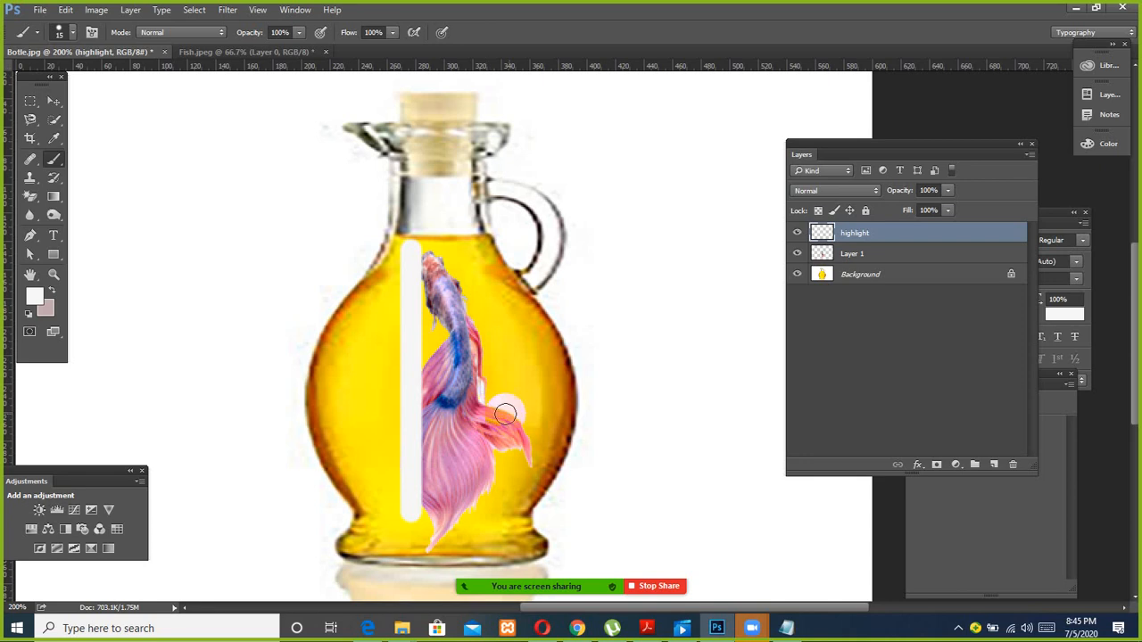
left_click(852, 192)
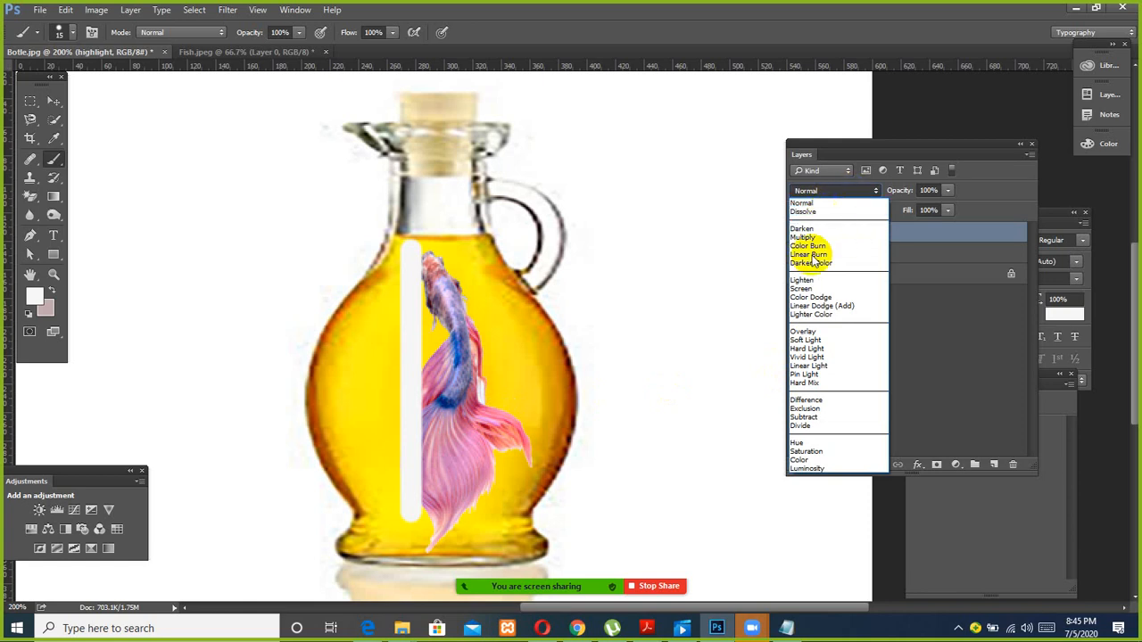
left_click(806, 340)
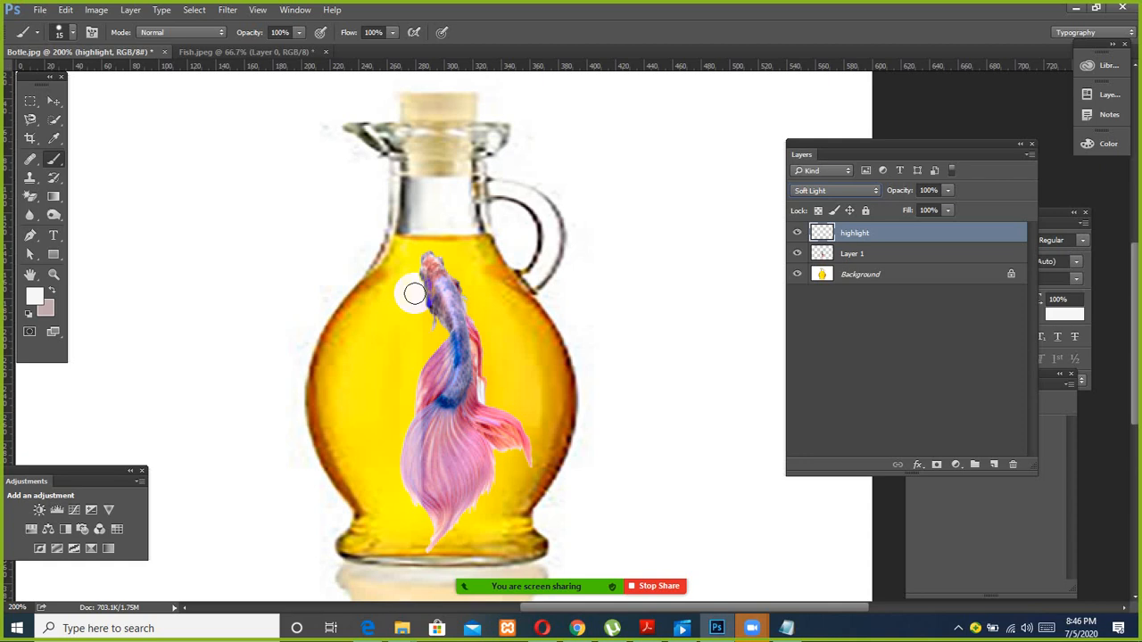
Step: Try the Overlay, Normal and Multiply blend modes on the highlight layer and return it to Soft Light
left_click(857, 191)
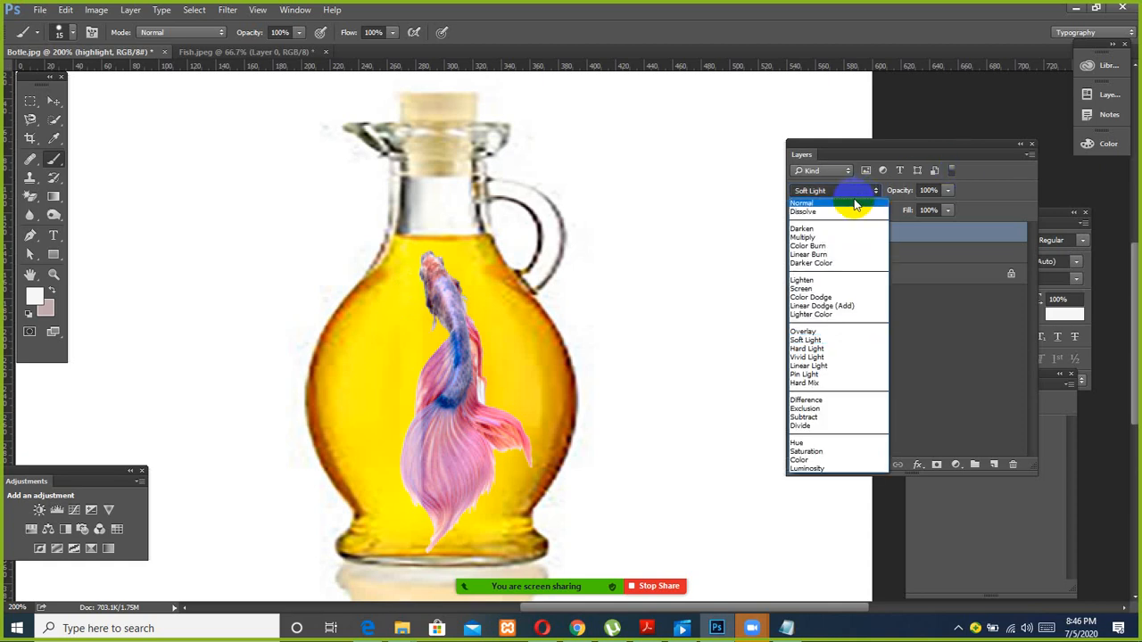
left_click(842, 330)
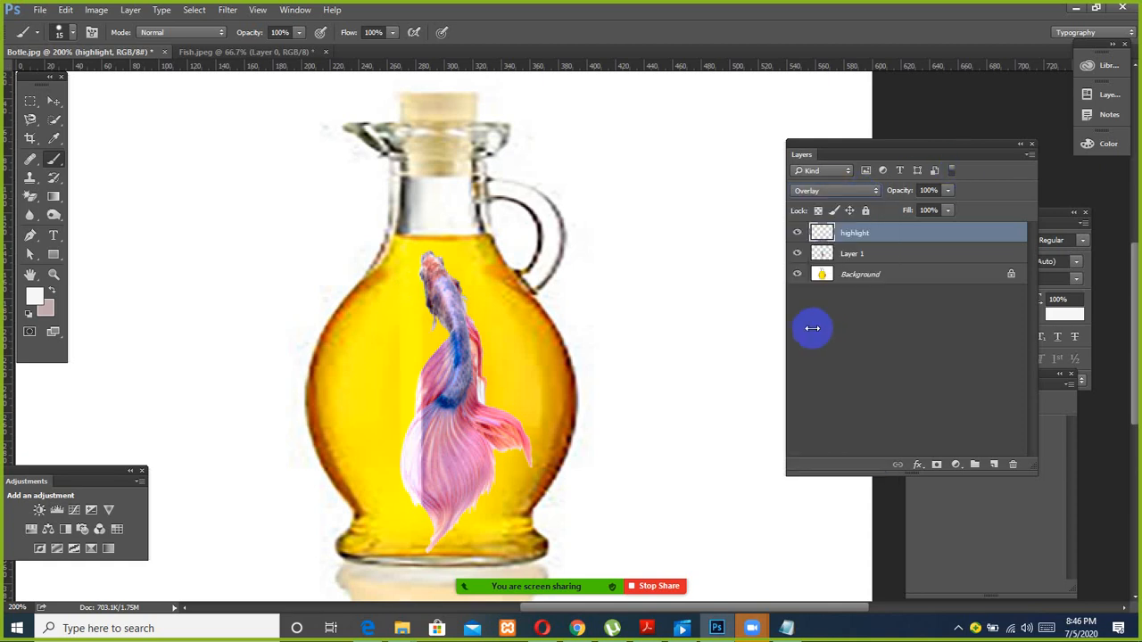
left_click(834, 191)
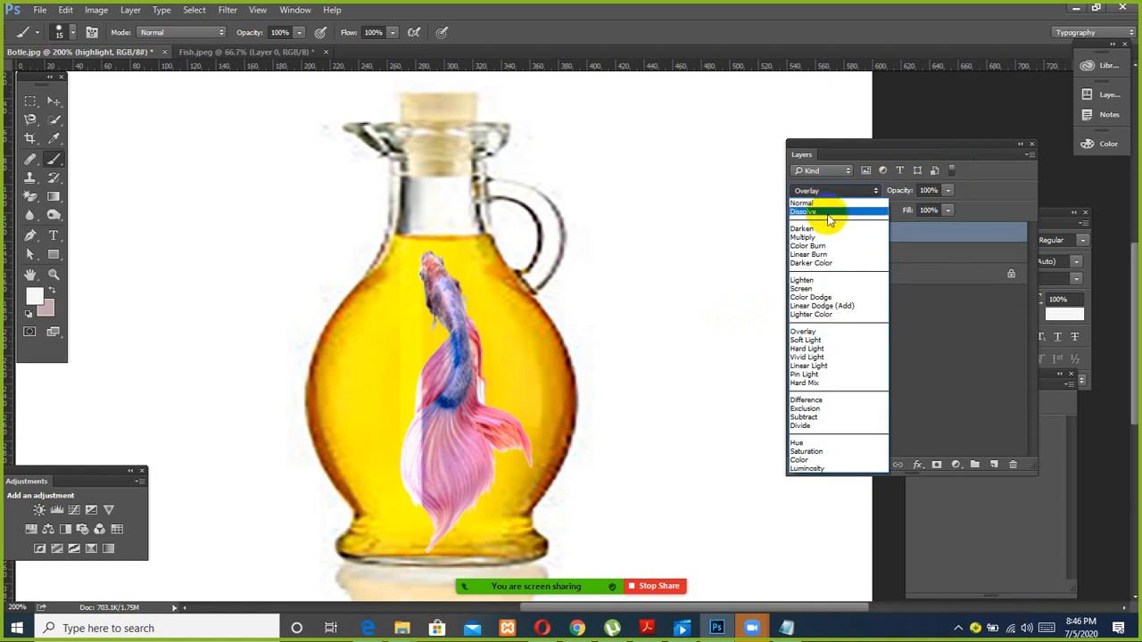
left_click(821, 203)
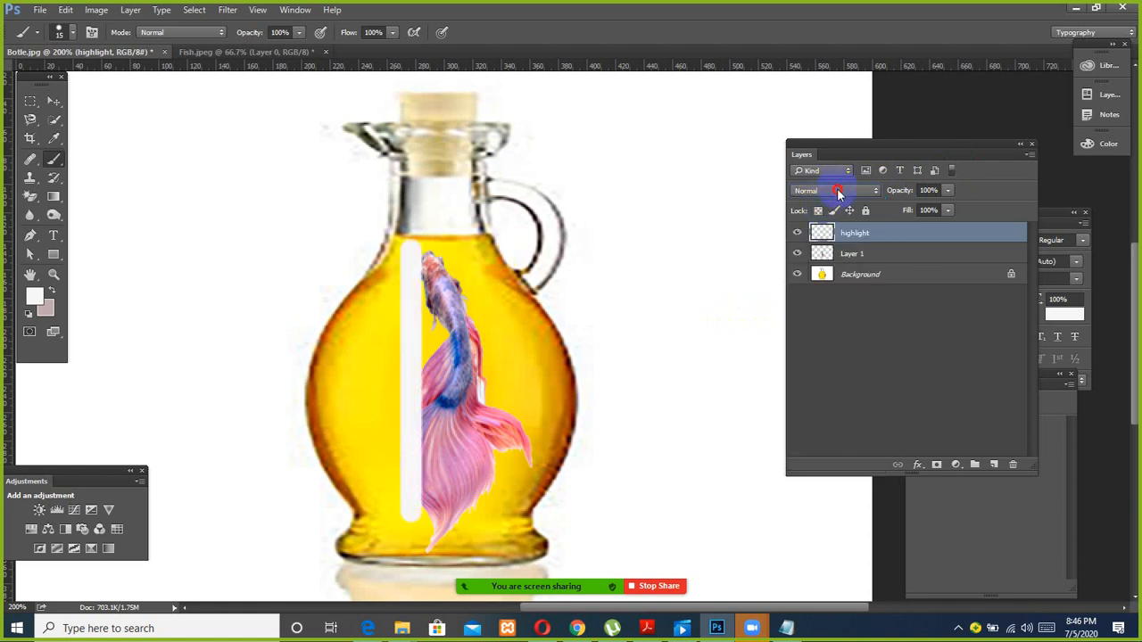
left_click(839, 192)
left_click(828, 237)
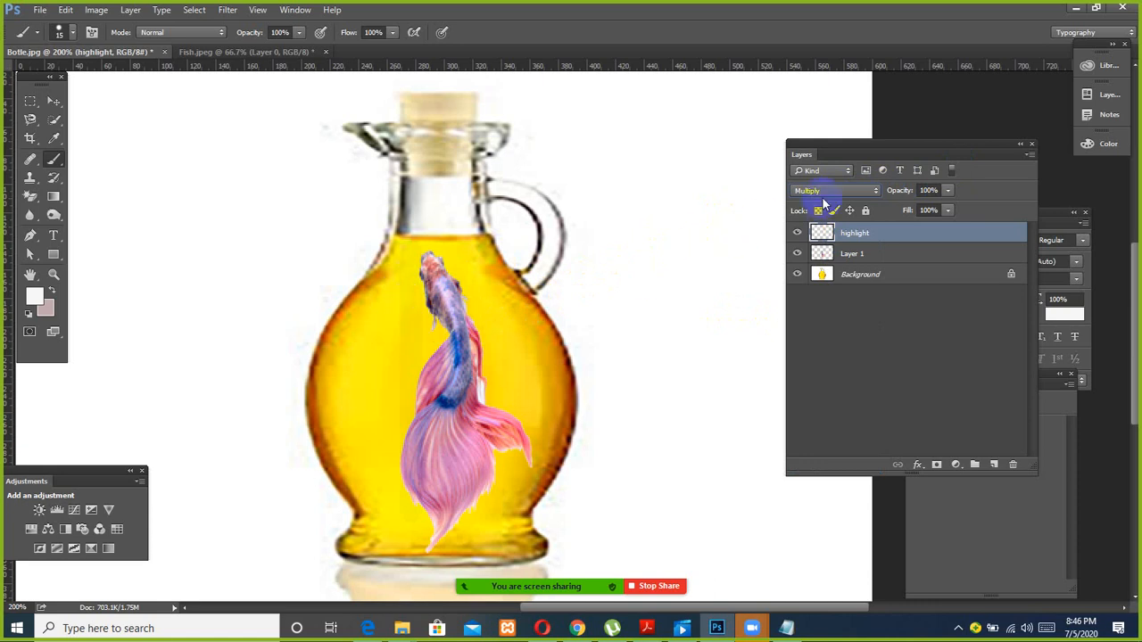
left_click(826, 193)
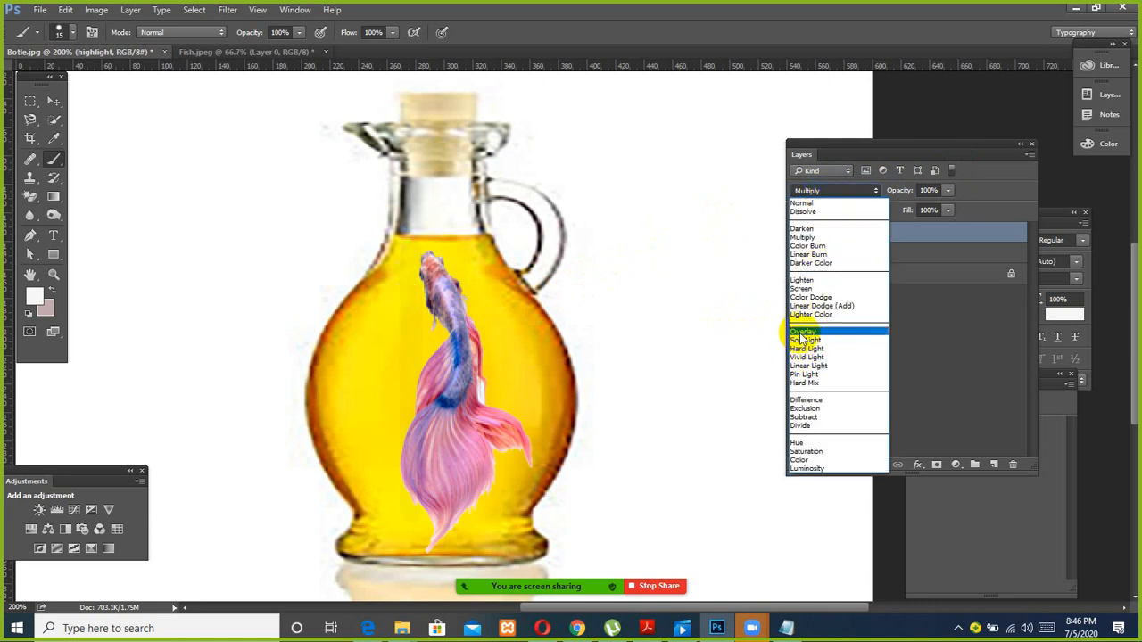
left_click(804, 340)
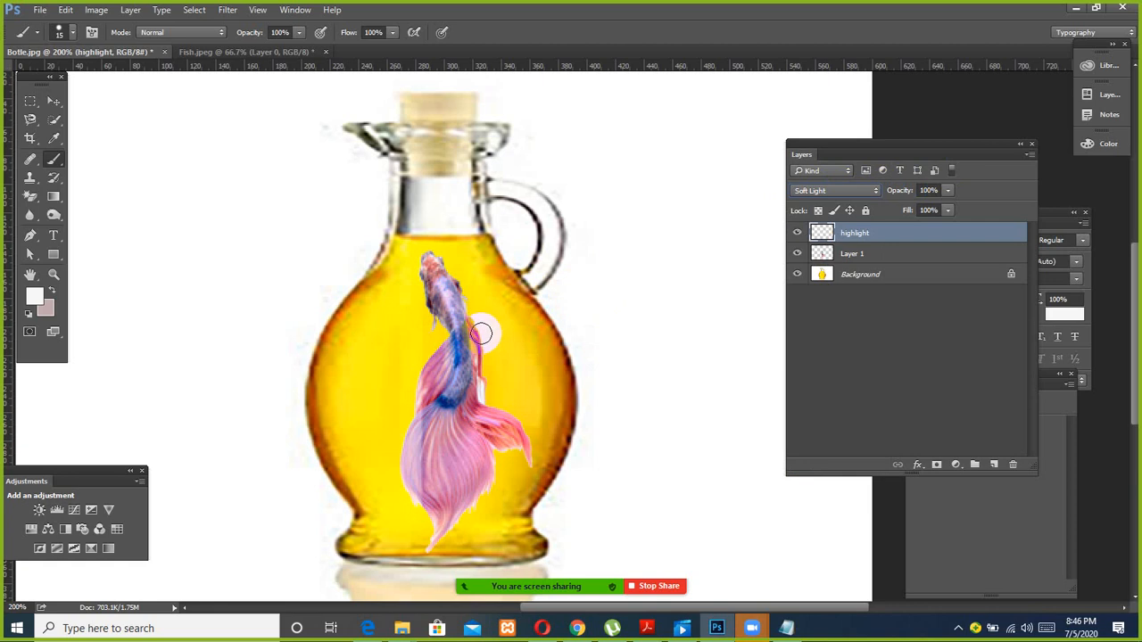
Step: Admit the participant waiting to join the Zoom meeting
left_click_drag(433, 258, 442, 290)
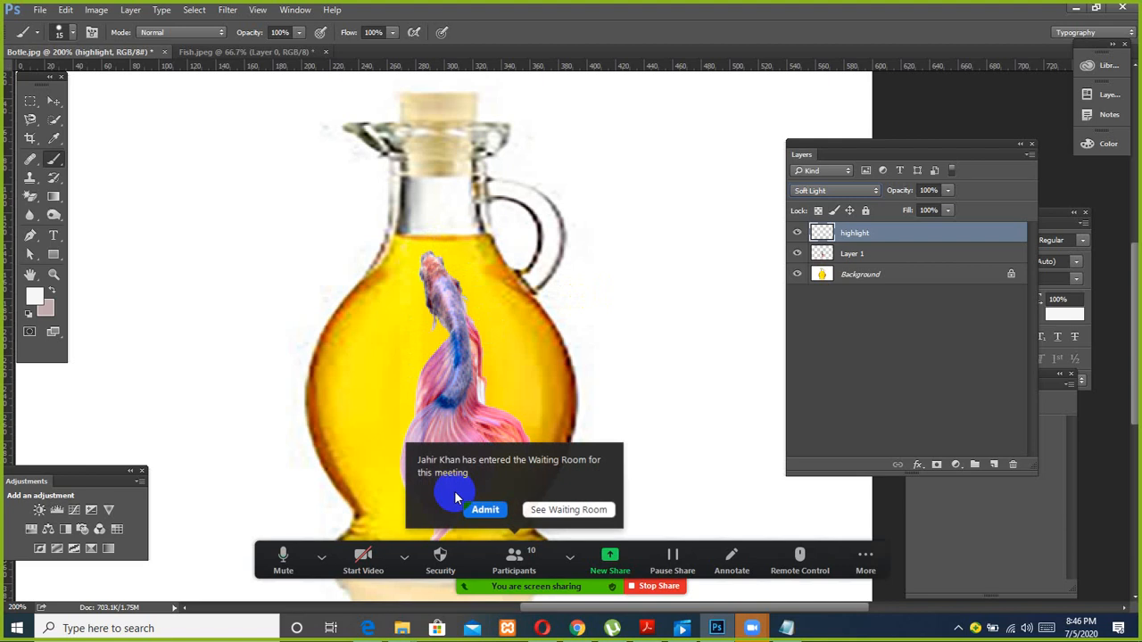
left_click(484, 508)
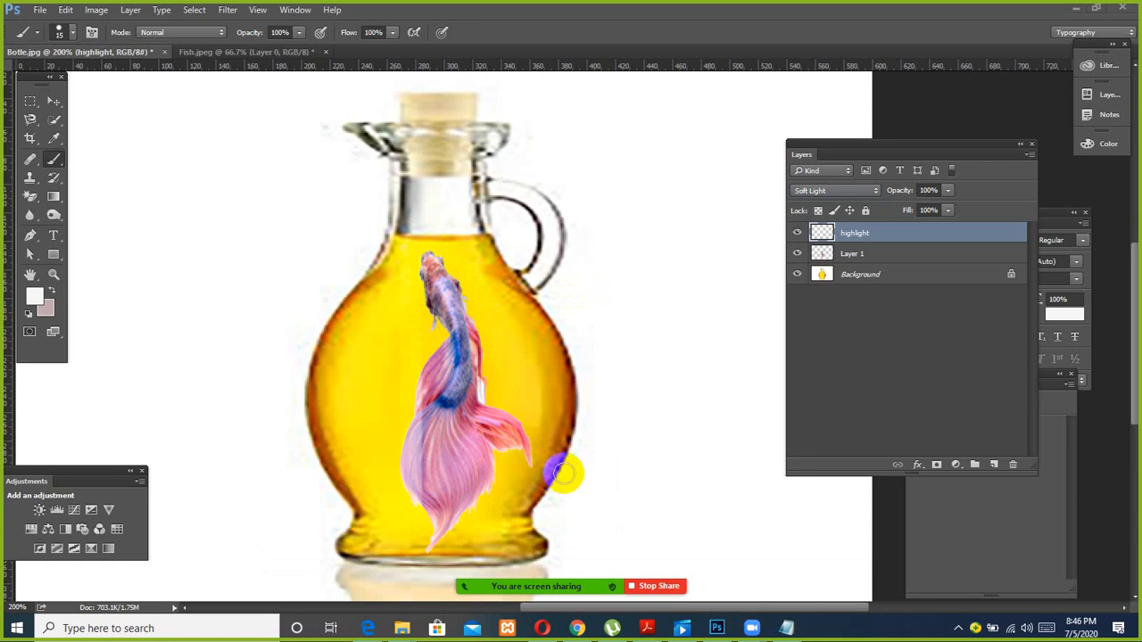
Step: Convert the locked Background layer into a regular layer with the default name Layer 0
left_click(862, 275)
double_click(875, 276)
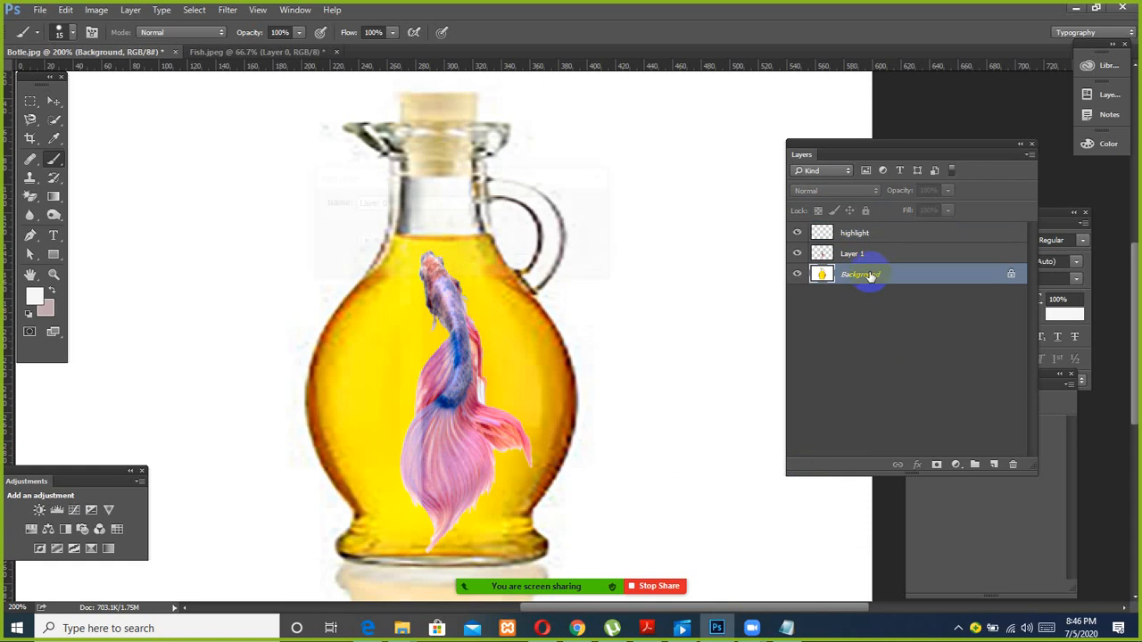
left_click(577, 202)
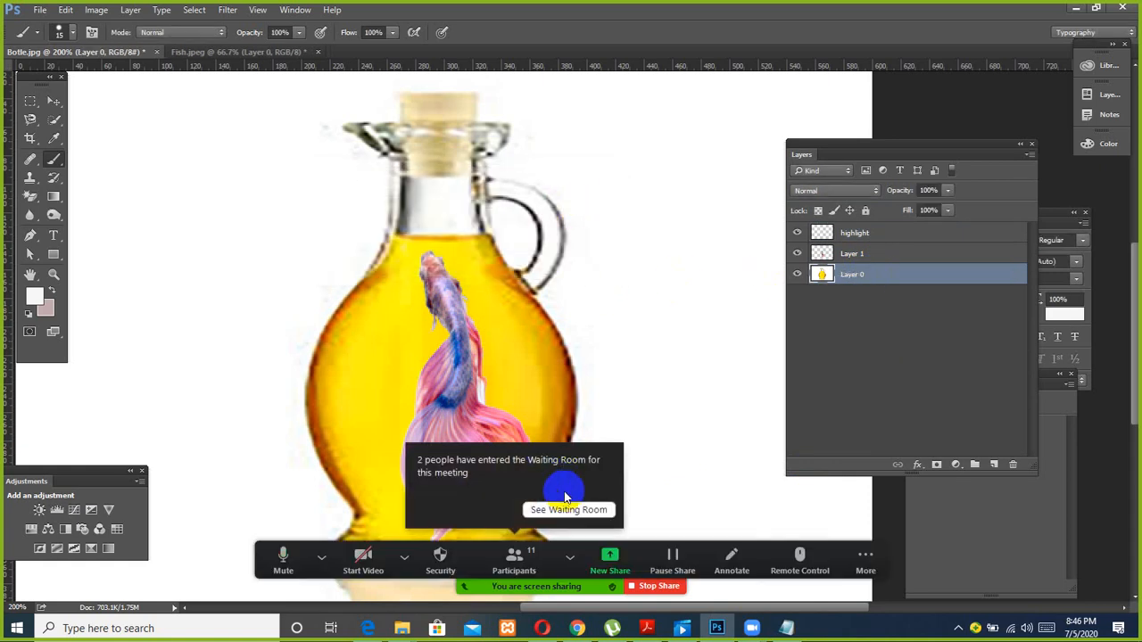
Step: Admit everyone in the Zoom waiting room and minimize the participants window
left_click(568, 510)
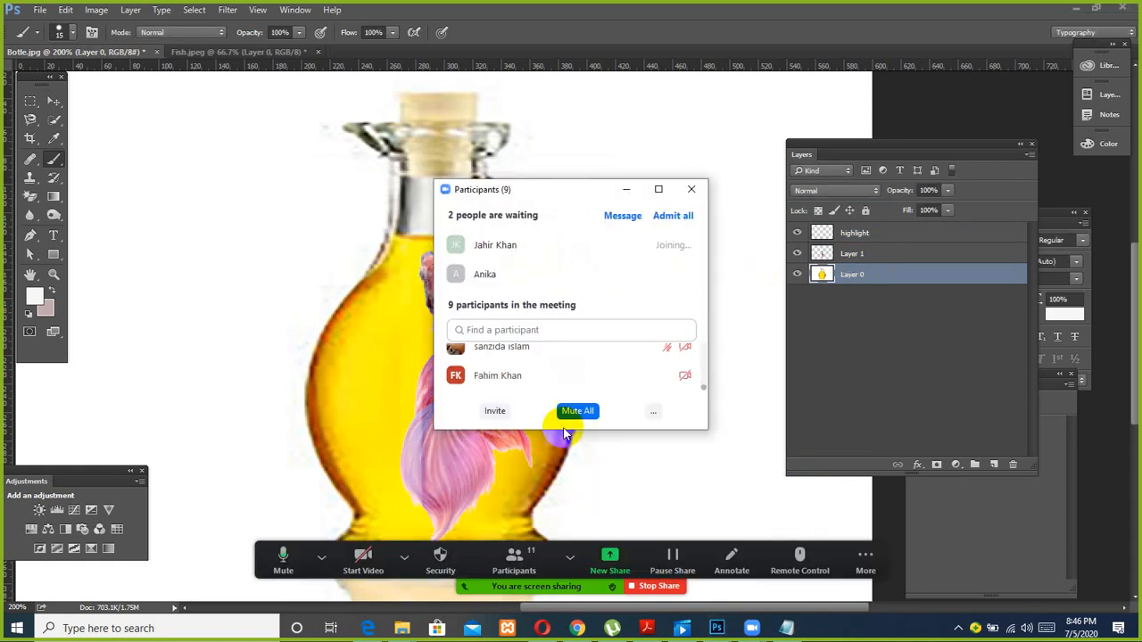
left_click(671, 215)
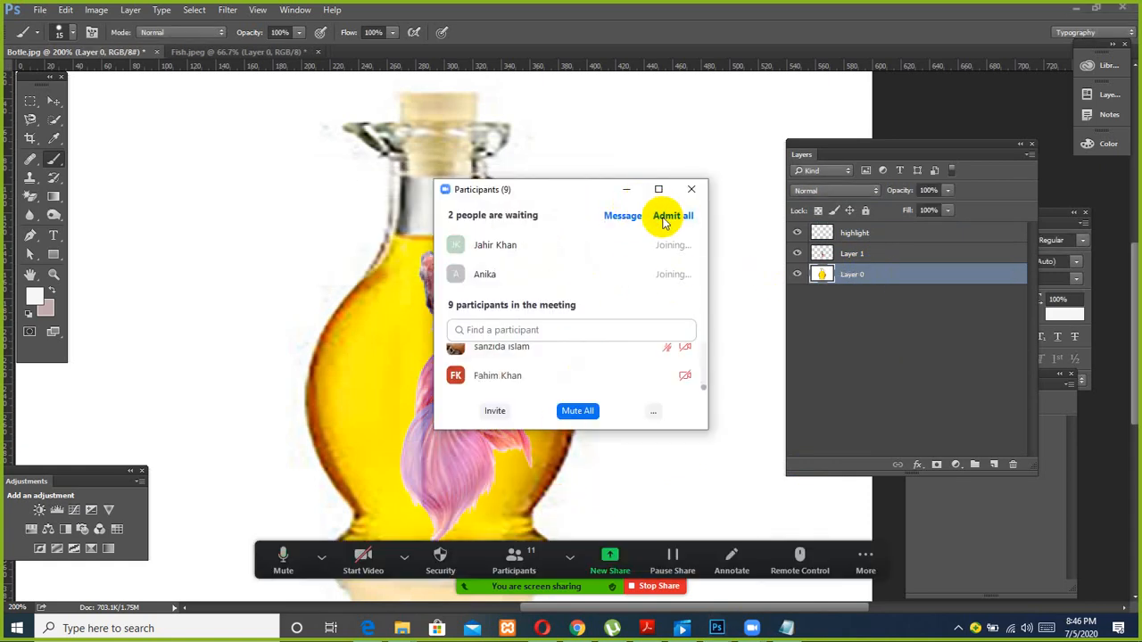
left_click(625, 190)
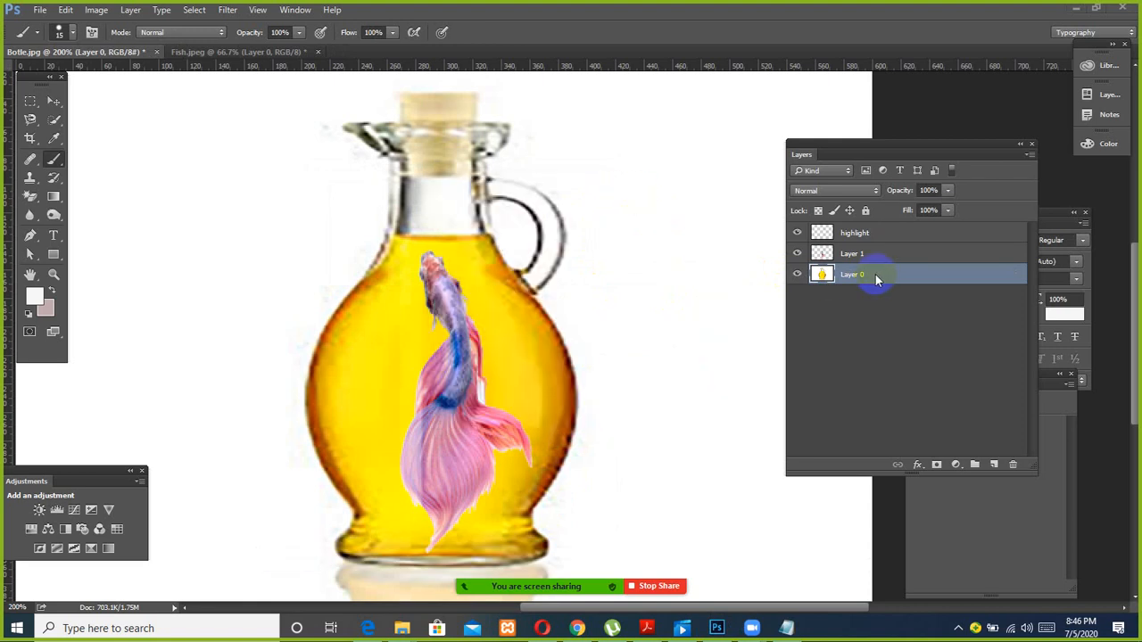
Step: Remove the color from the bottle image on Layer 0 with the Desaturate adjustment
left_click(97, 11)
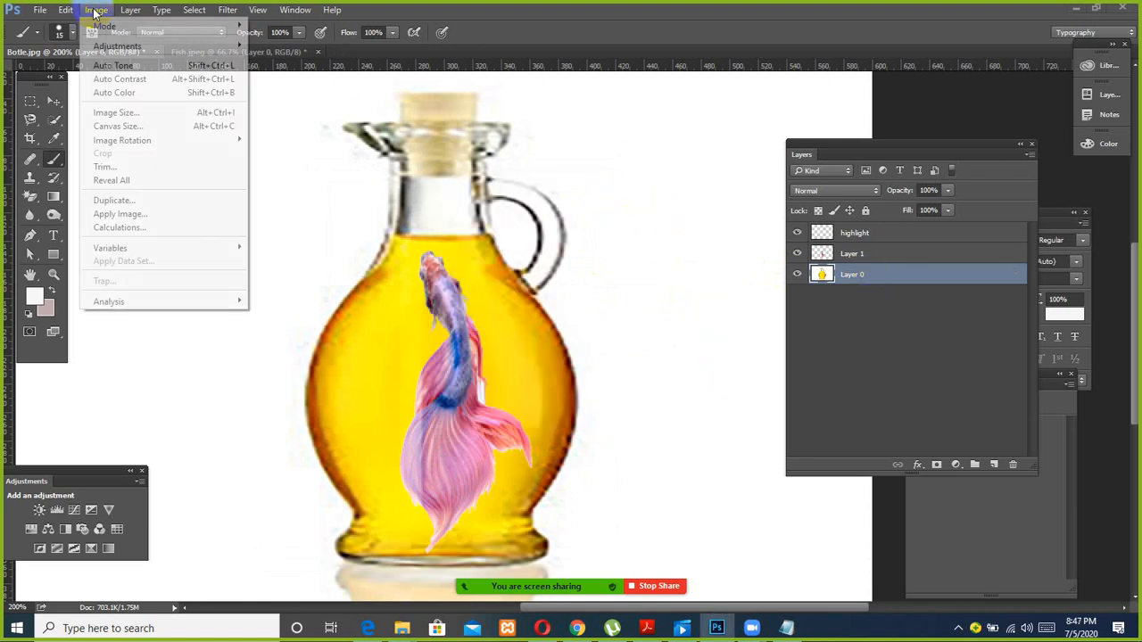
mouse_move(116, 47)
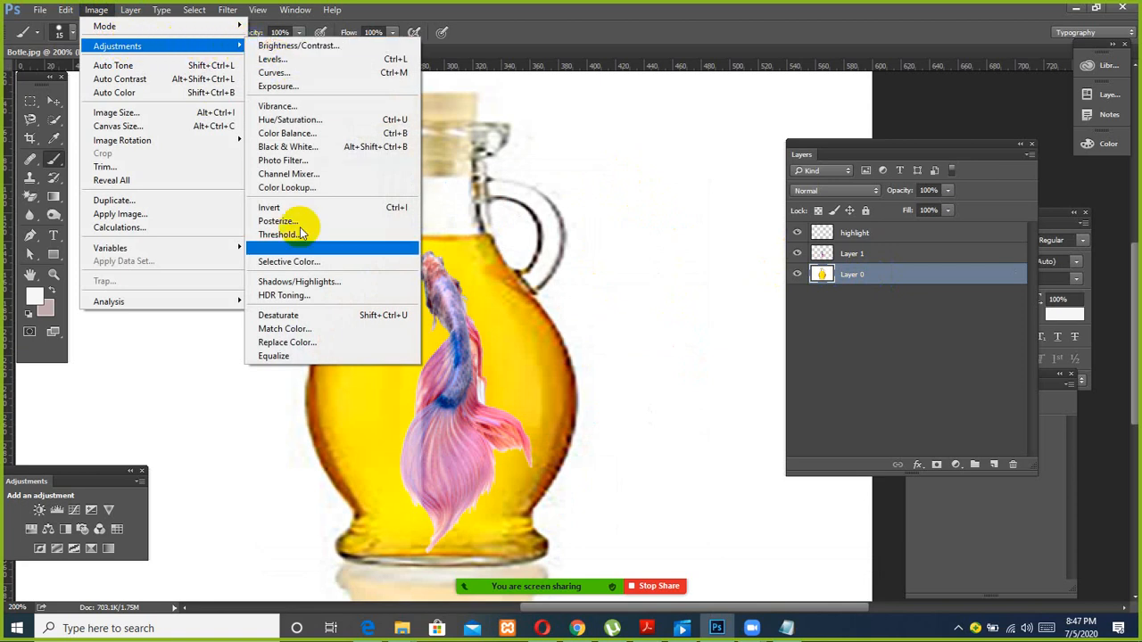
left_click(303, 316)
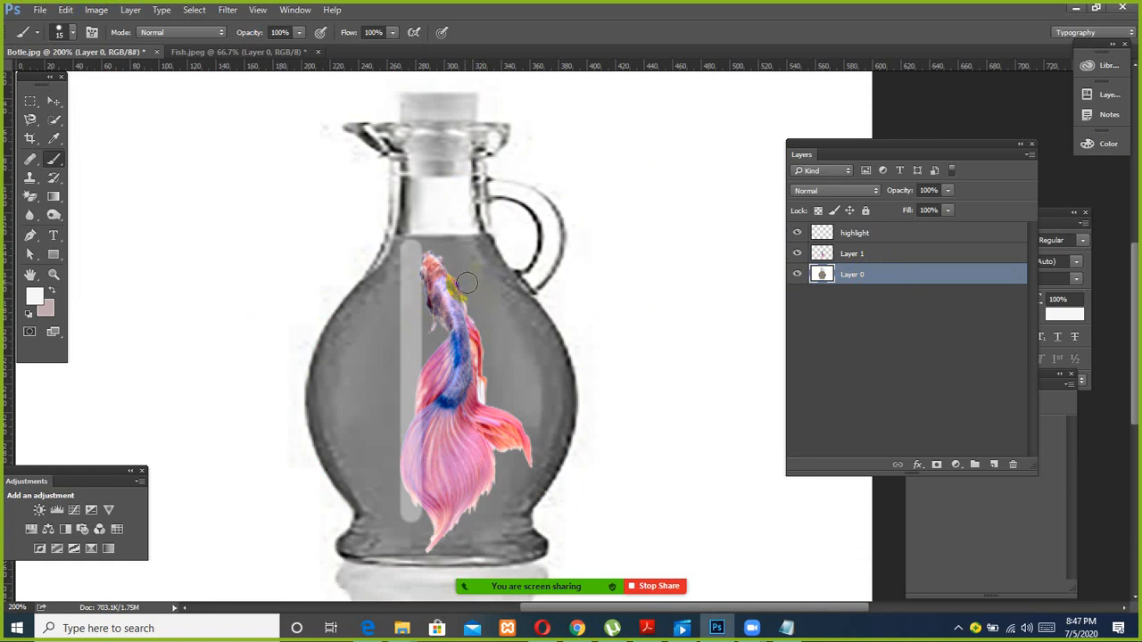
left_click(440, 283)
Step: Apply a Hue/Saturation adjustment to the bottle layer with the saturation set to -100
left_click(95, 9)
mouse_move(115, 46)
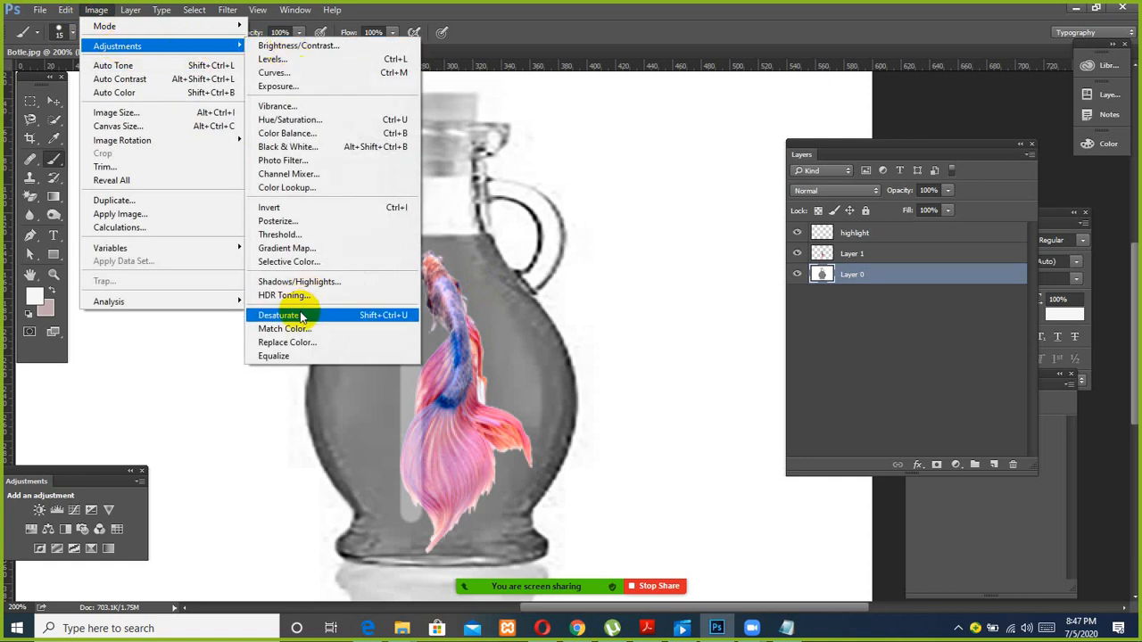
left_click(302, 120)
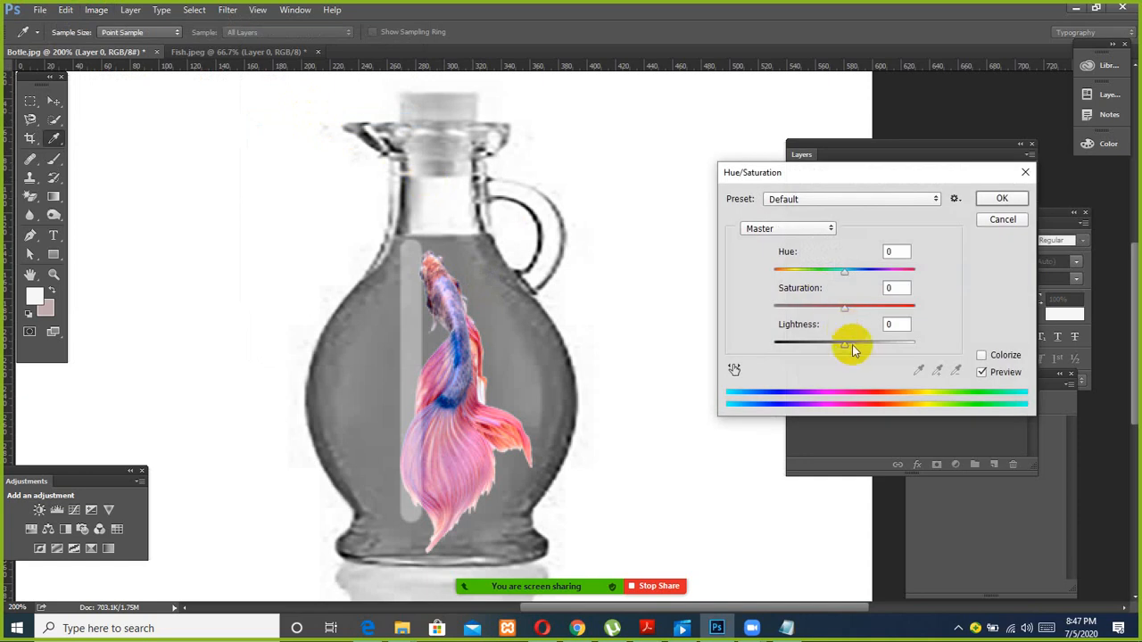
left_click_drag(844, 307, 764, 306)
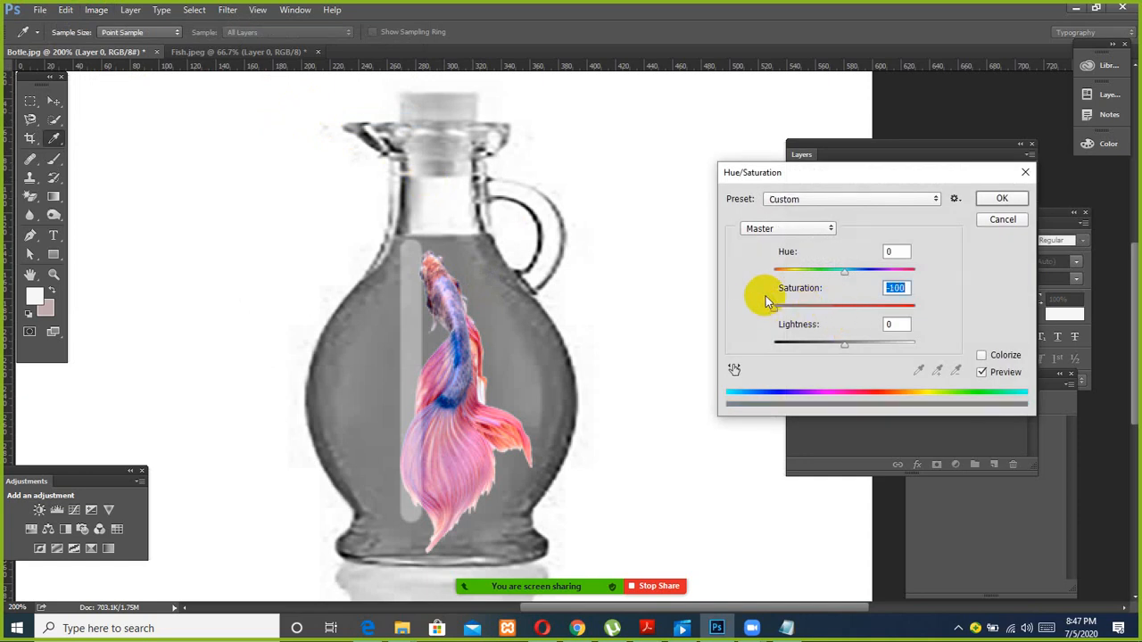
left_click(1000, 200)
key("b")
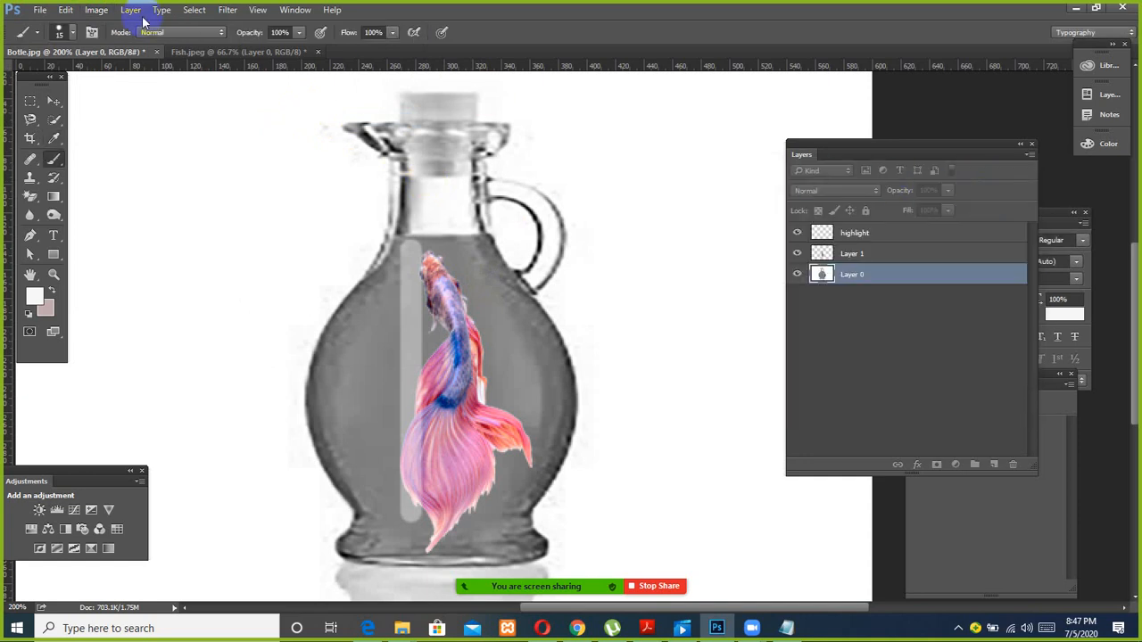
Step: Apply a Vibrance adjustment to the bottle layer with its saturation lowered to the minimum
left_click(97, 10)
mouse_move(125, 46)
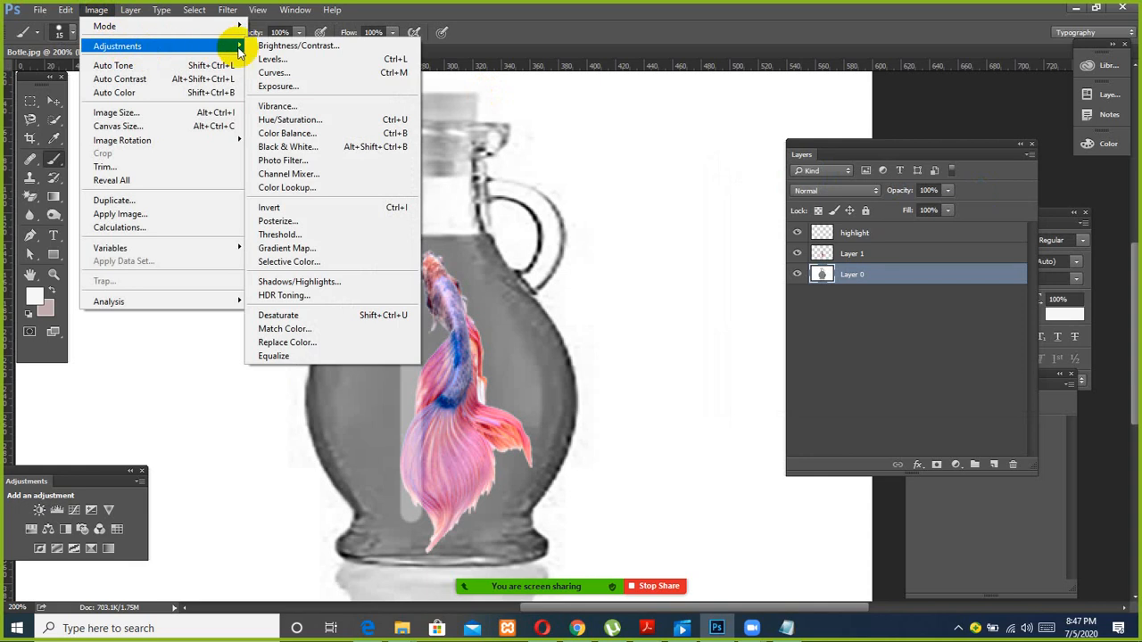
left_click(278, 106)
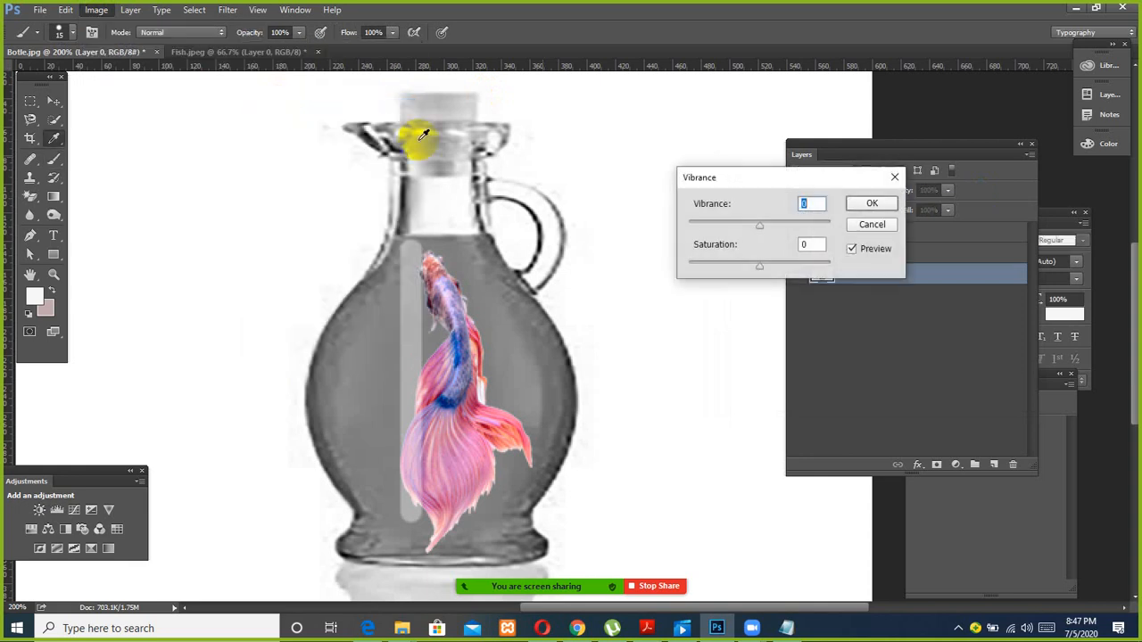
left_click_drag(761, 267, 640, 262)
left_click(855, 203)
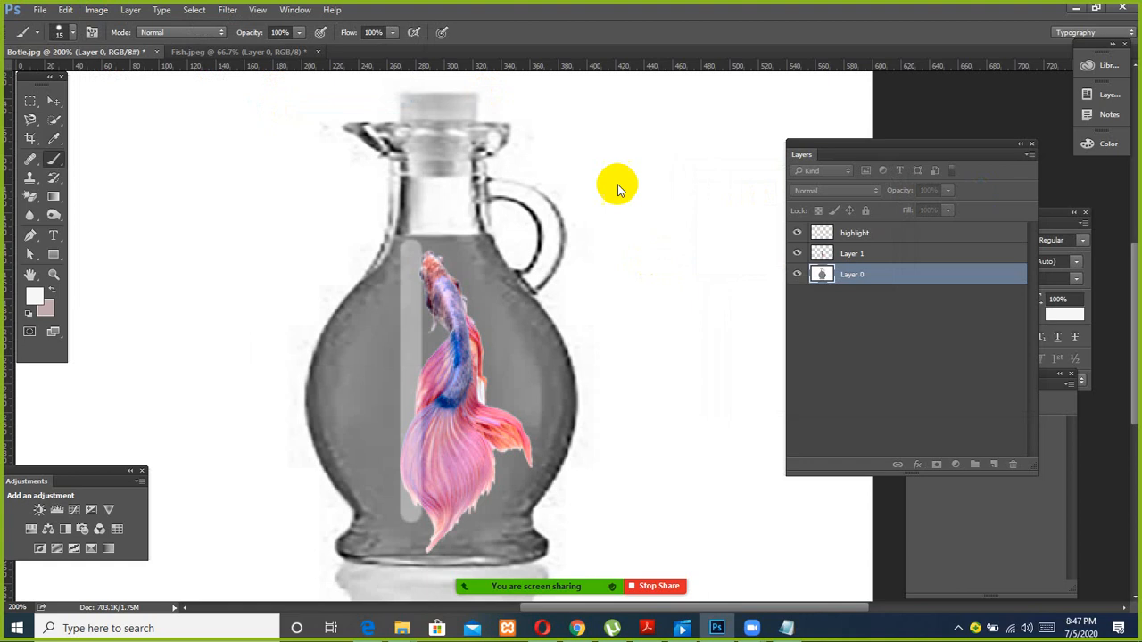
left_click(98, 10)
mouse_move(117, 46)
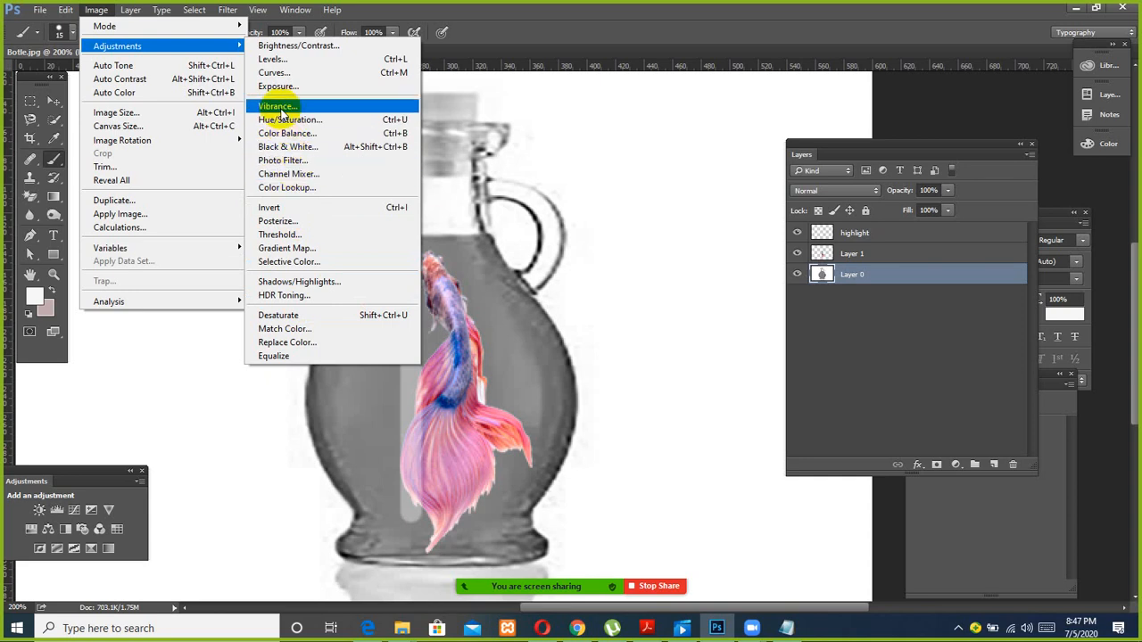
left_click(97, 12)
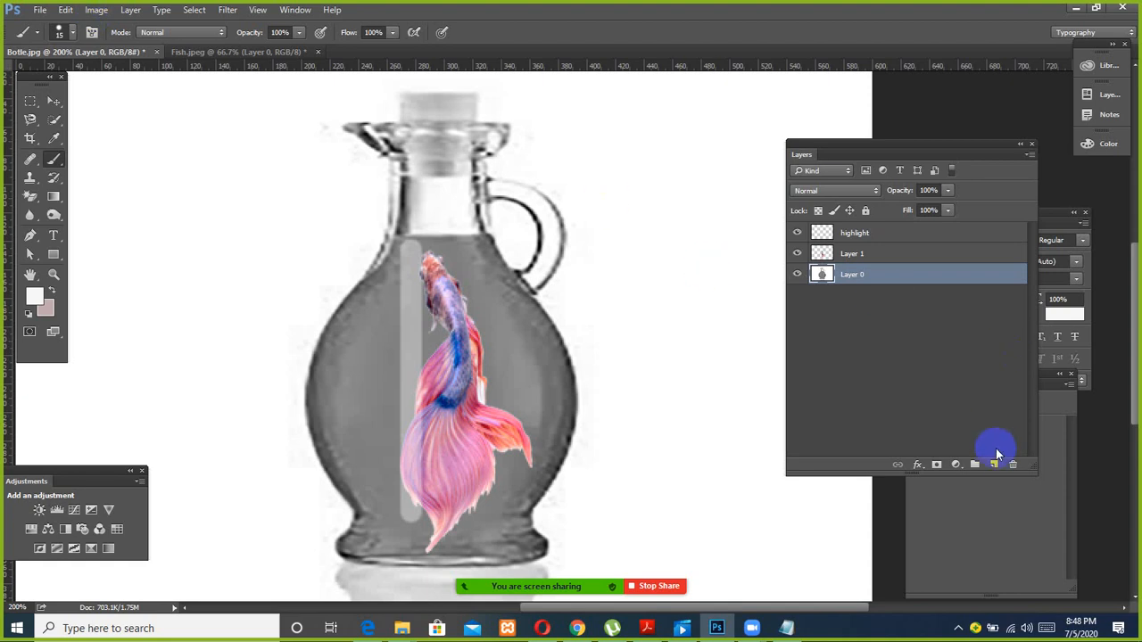
Step: Create a new layer directly above the fish's Layer 1 and name it water
left_click(864, 257)
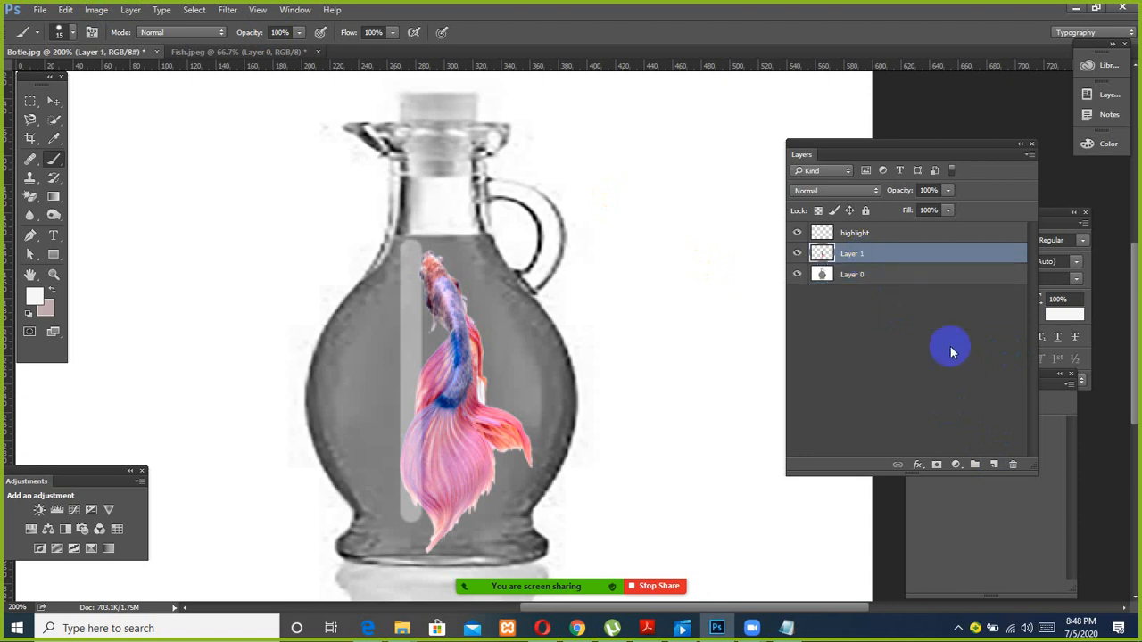
left_click(992, 465)
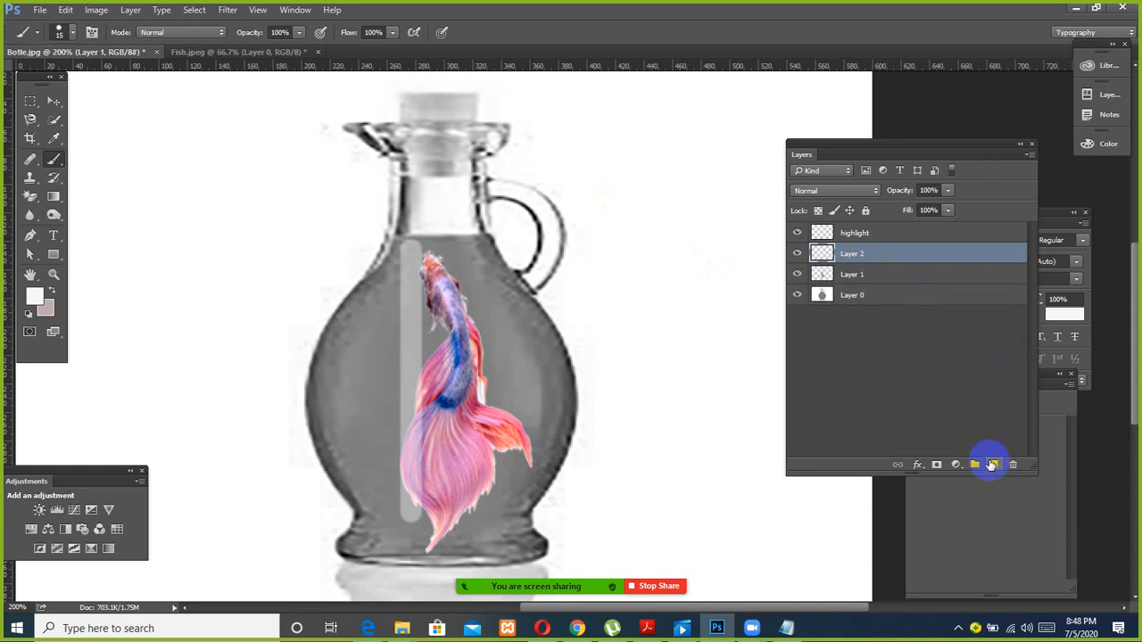
double_click(855, 255)
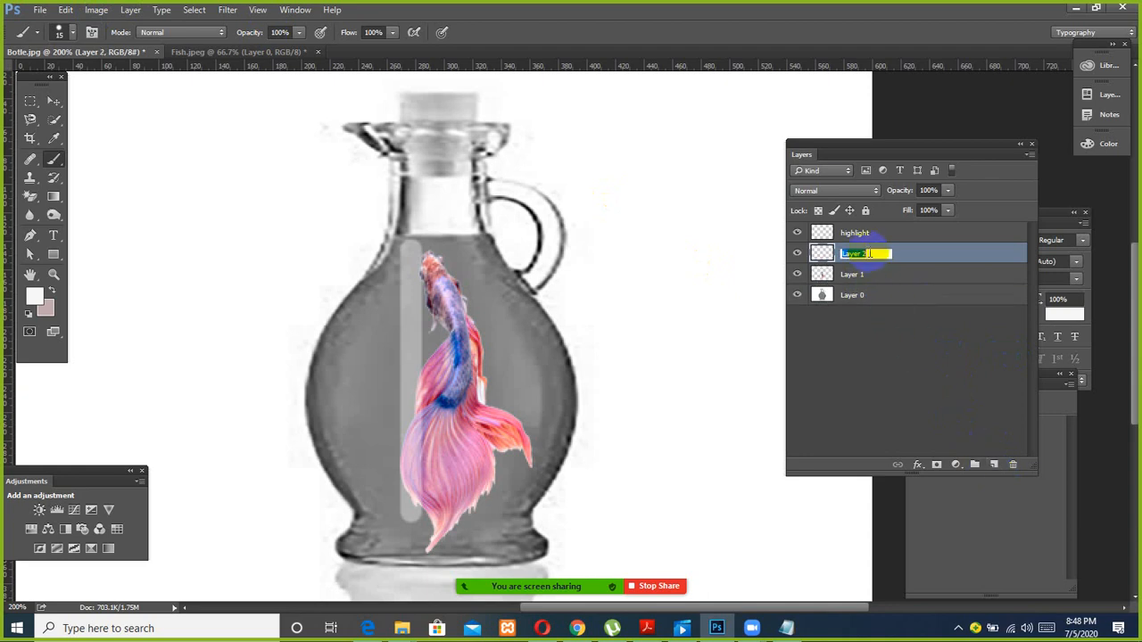
type("water")
key("Return")
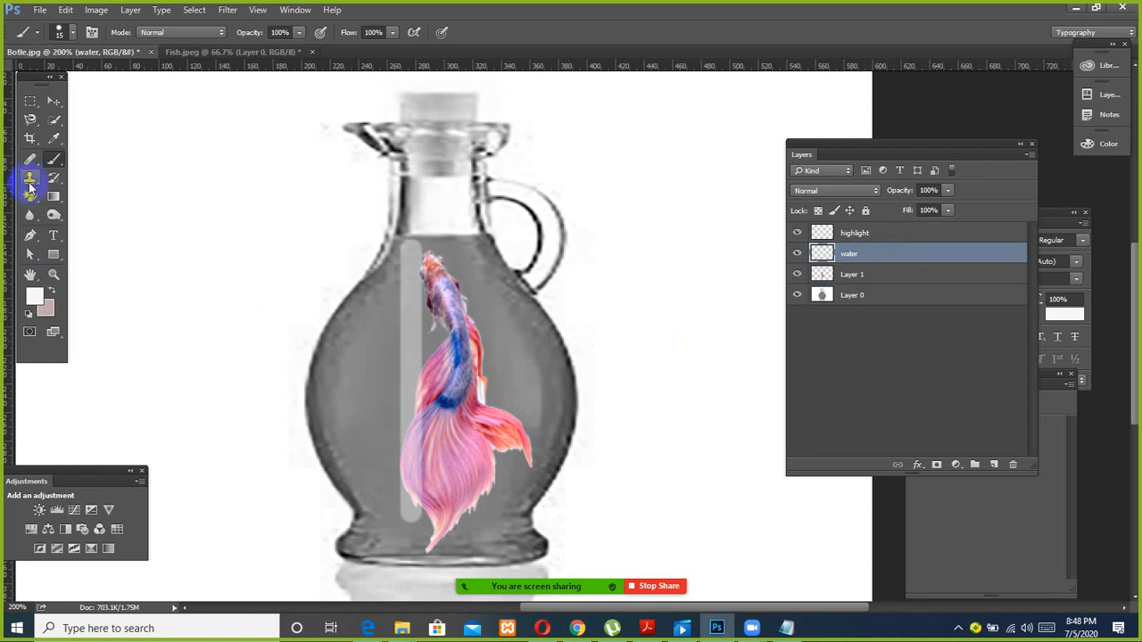
Step: Set the foreground color to the light blue #6bb9dd
left_click(35, 297)
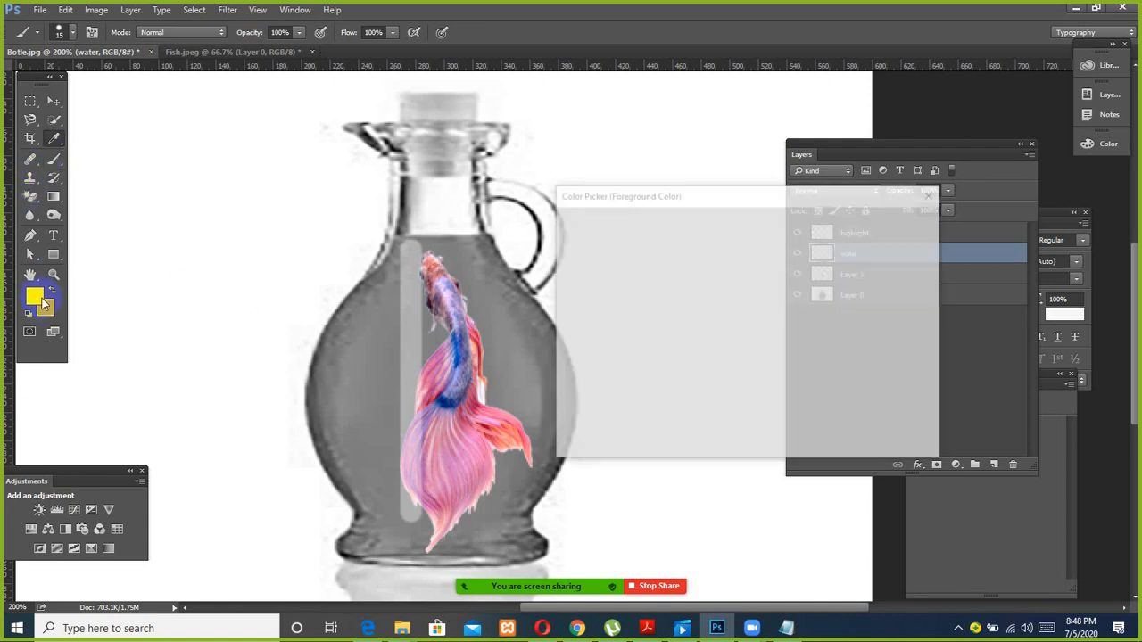
left_click(661, 247)
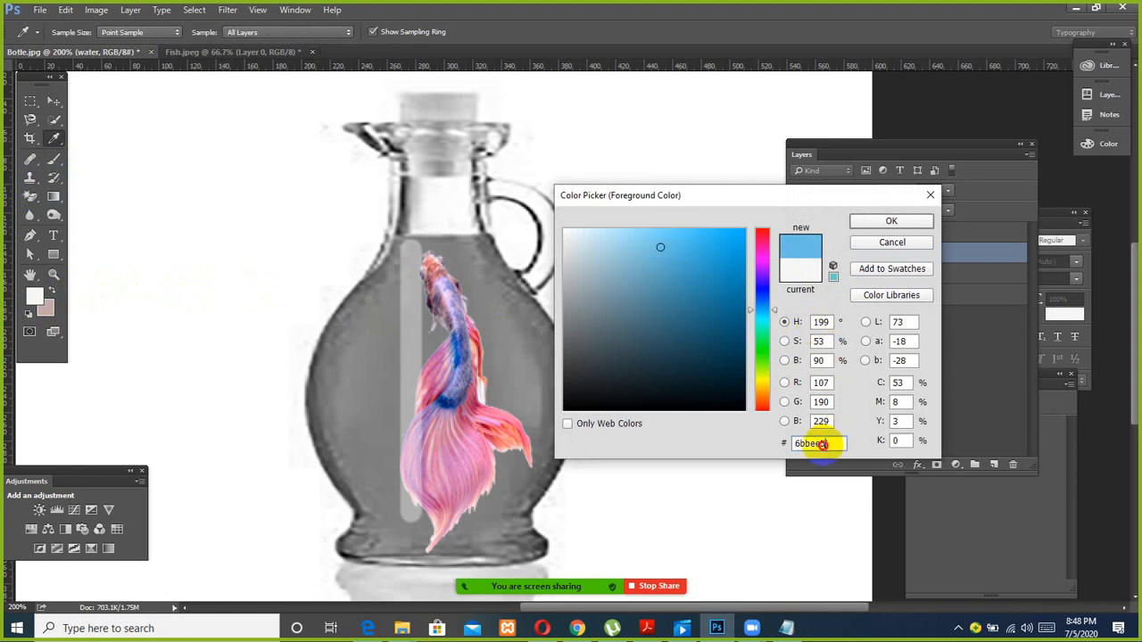
key("BackSpace")
key("BackSpace")
key("BackSpace")
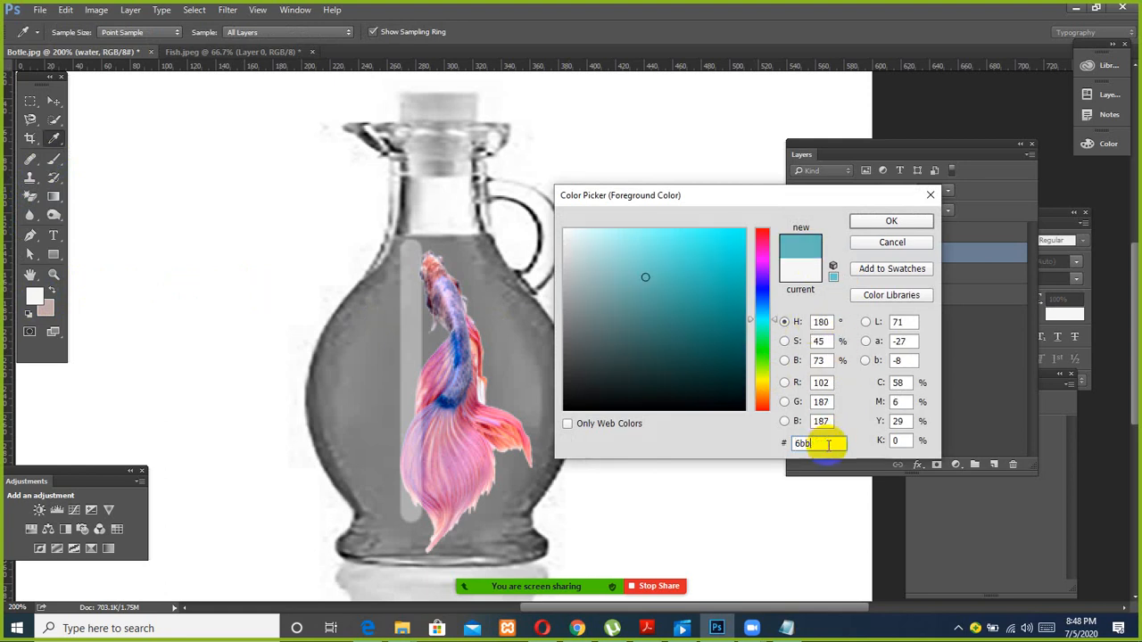
type("9")
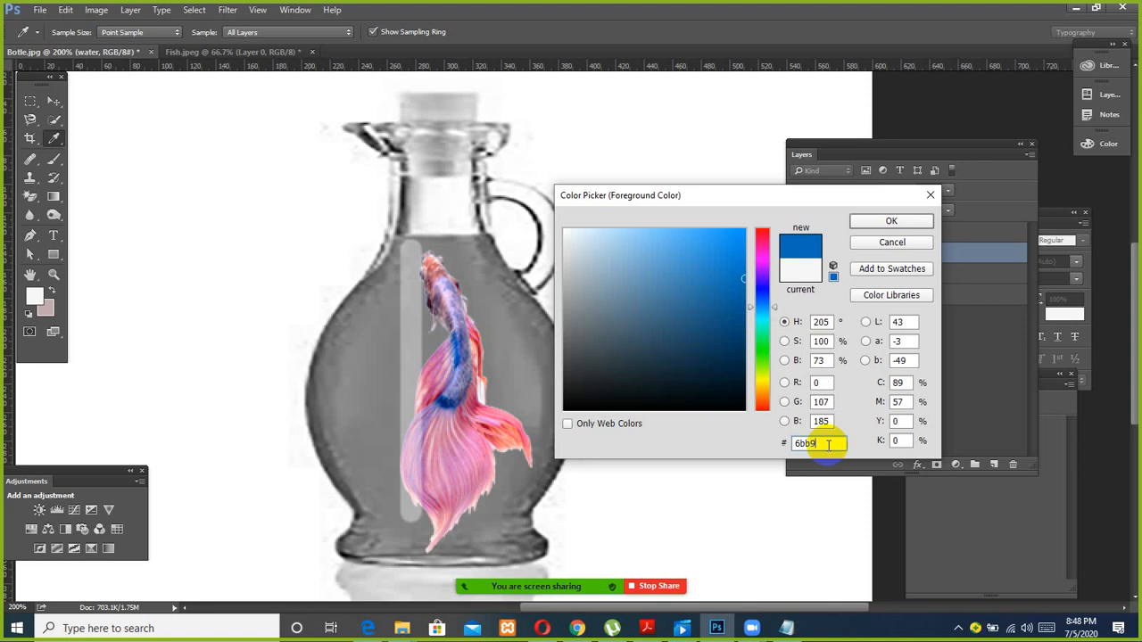
type("dd")
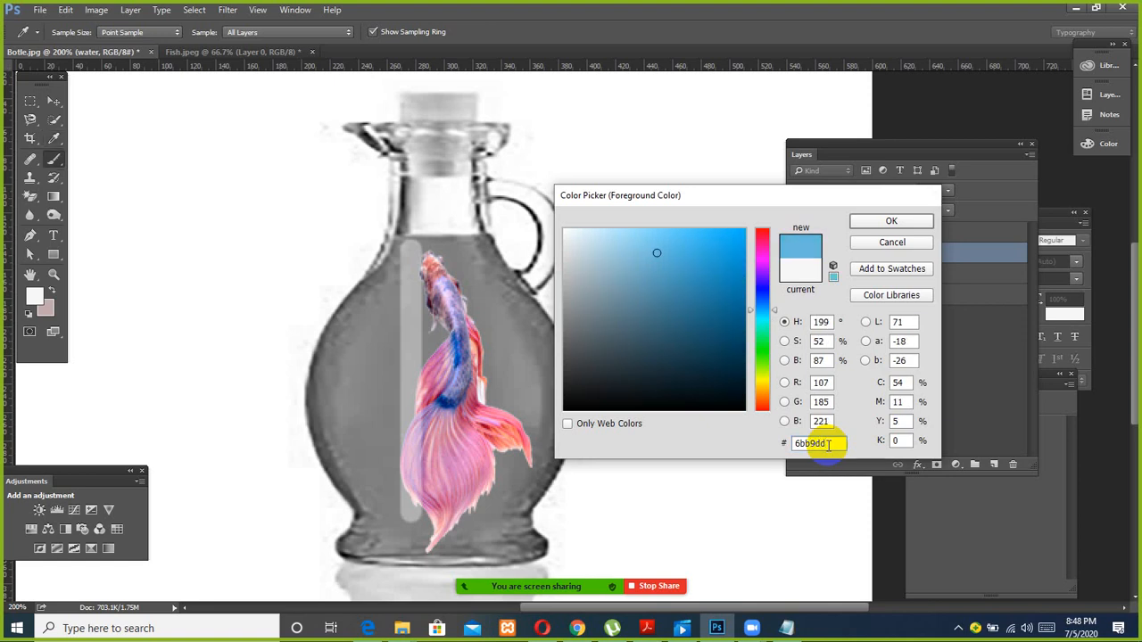
key("Return")
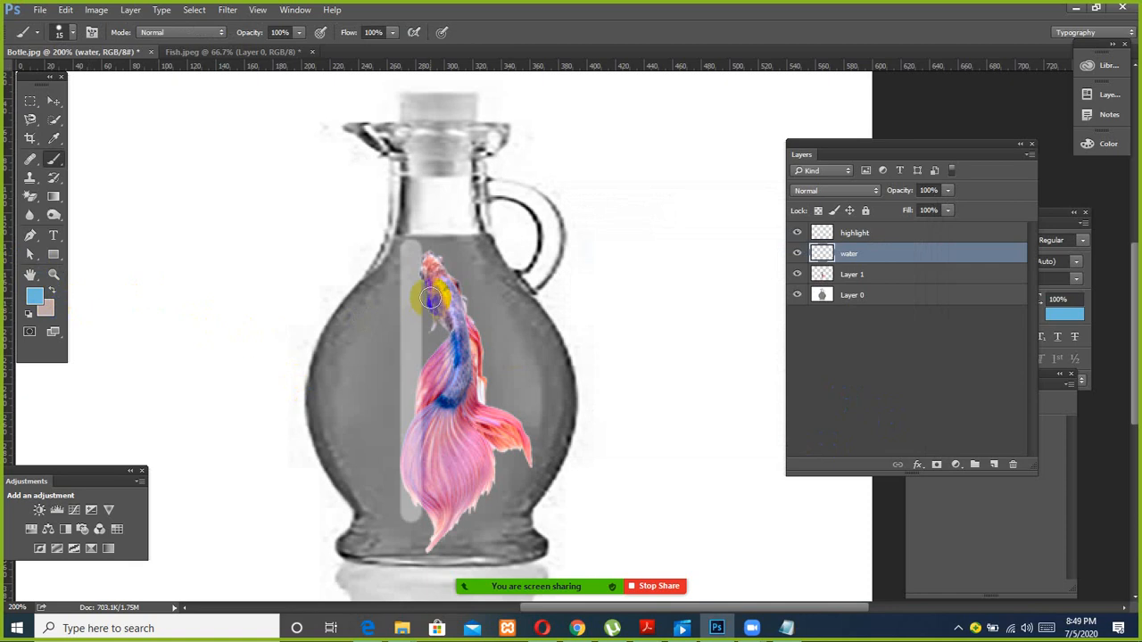
Step: Set the blending mode of the water layer to Soft Light
left_click_drag(936, 211, 927, 225)
left_click(874, 193)
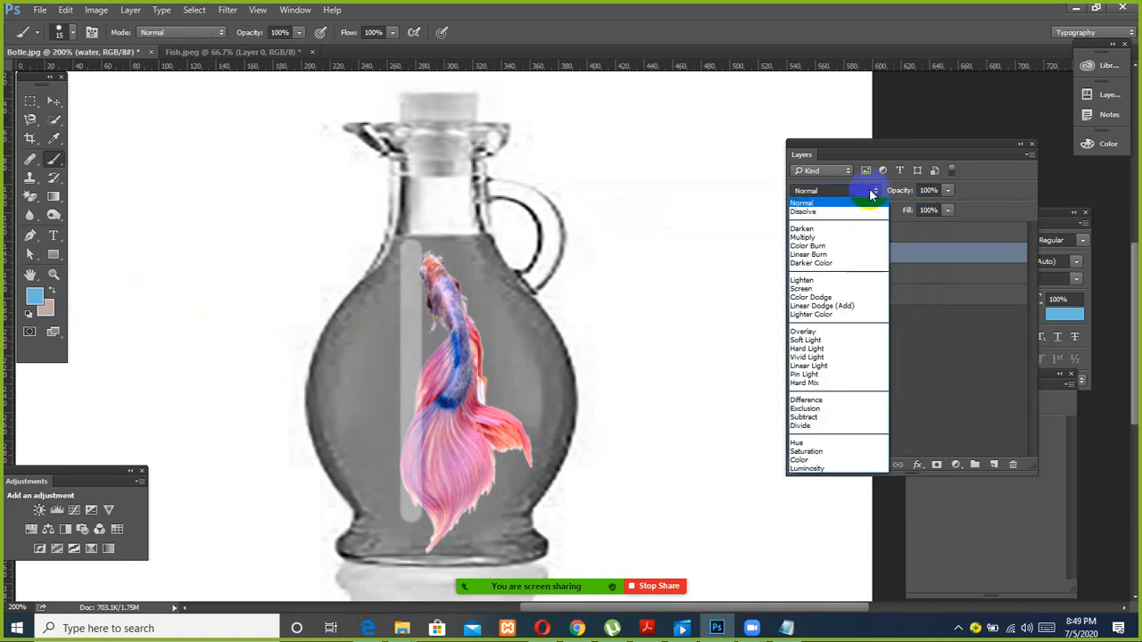
left_click(819, 340)
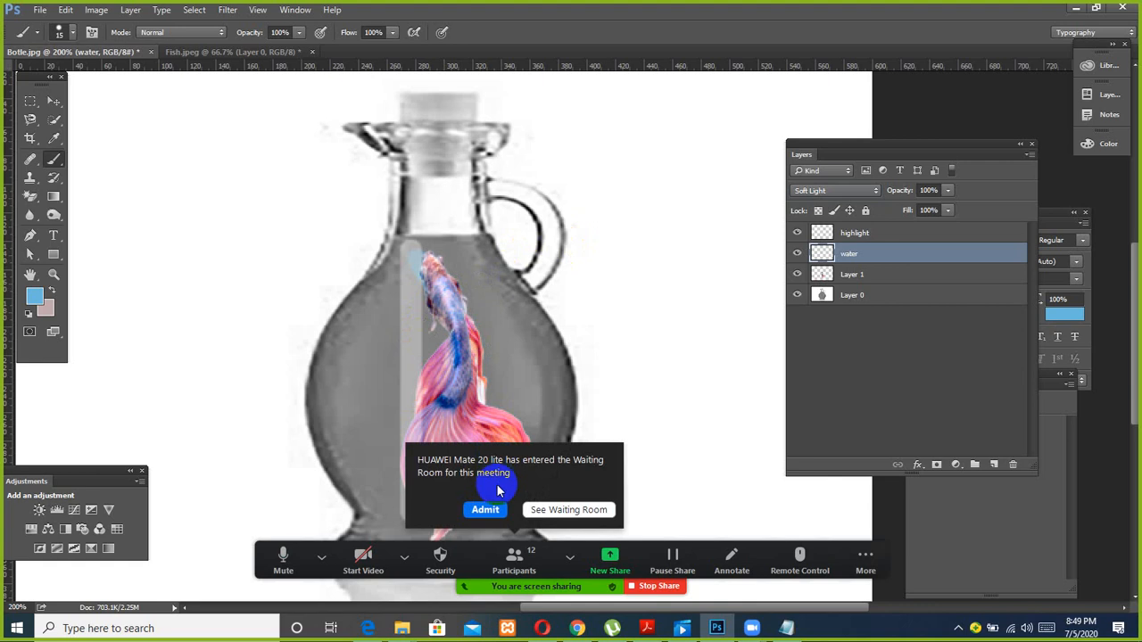
Step: Admit the waiting meeting participant and paint blue over the bottle's filled body on the water layer, enlarging the brush to 60
left_click(487, 511)
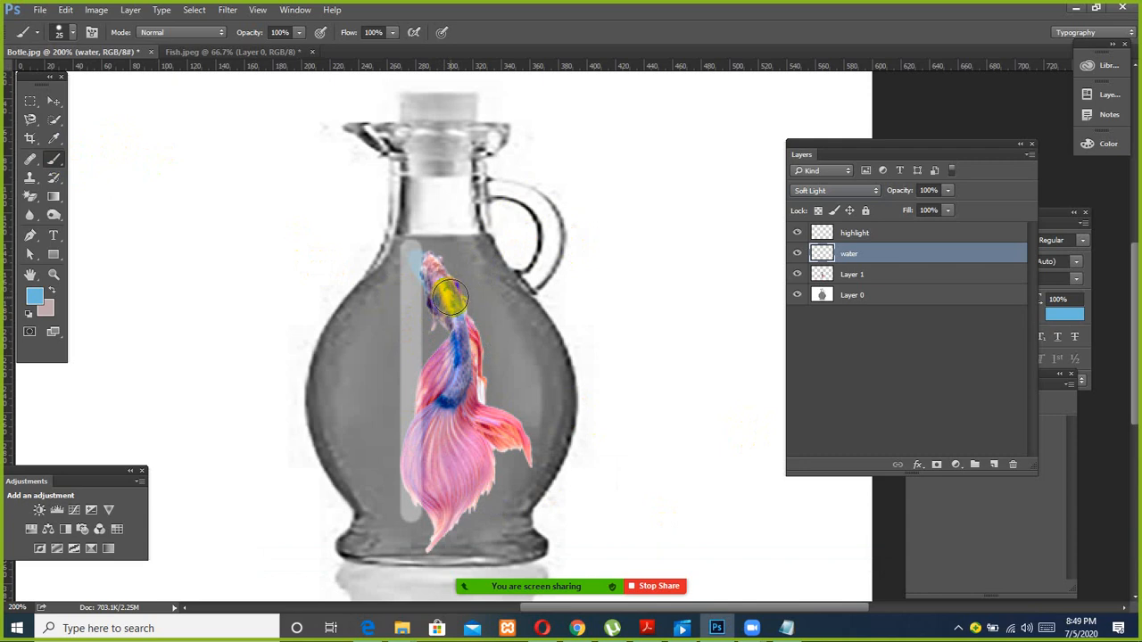
mouse_move(449, 295)
left_mouse_down()
mouse_move(441, 421)
mouse_move(447, 322)
mouse_move(422, 422)
mouse_move(431, 441)
mouse_move(498, 355)
mouse_move(514, 373)
mouse_move(497, 466)
mouse_move(480, 489)
mouse_move(441, 468)
mouse_move(436, 488)
mouse_move(412, 494)
mouse_move(381, 383)
mouse_move(432, 298)
mouse_move(397, 323)
mouse_move(472, 296)
mouse_move(412, 297)
mouse_move(368, 370)
mouse_move(364, 427)
mouse_move(424, 503)
mouse_move(455, 506)
mouse_move(487, 484)
mouse_move(523, 403)
mouse_move(525, 368)
mouse_move(525, 388)
mouse_move(477, 292)
mouse_move(412, 284)
mouse_move(467, 282)
mouse_move(462, 294)
mouse_move(387, 323)
mouse_move(363, 371)
mouse_move(359, 425)
mouse_move(408, 506)
mouse_move(520, 469)
mouse_move(536, 388)
mouse_move(518, 395)
mouse_move(503, 455)
mouse_move(497, 318)
mouse_move(473, 310)
mouse_move(485, 306)
mouse_move(437, 296)
mouse_move(416, 404)
mouse_move(382, 281)
mouse_move(360, 359)
mouse_move(393, 306)
mouse_move(349, 398)
mouse_move(383, 479)
mouse_move(396, 298)
mouse_move(394, 312)
mouse_move(502, 326)
mouse_move(520, 454)
mouse_move(526, 437)
mouse_move(467, 449)
mouse_move(487, 468)
left_mouse_up()
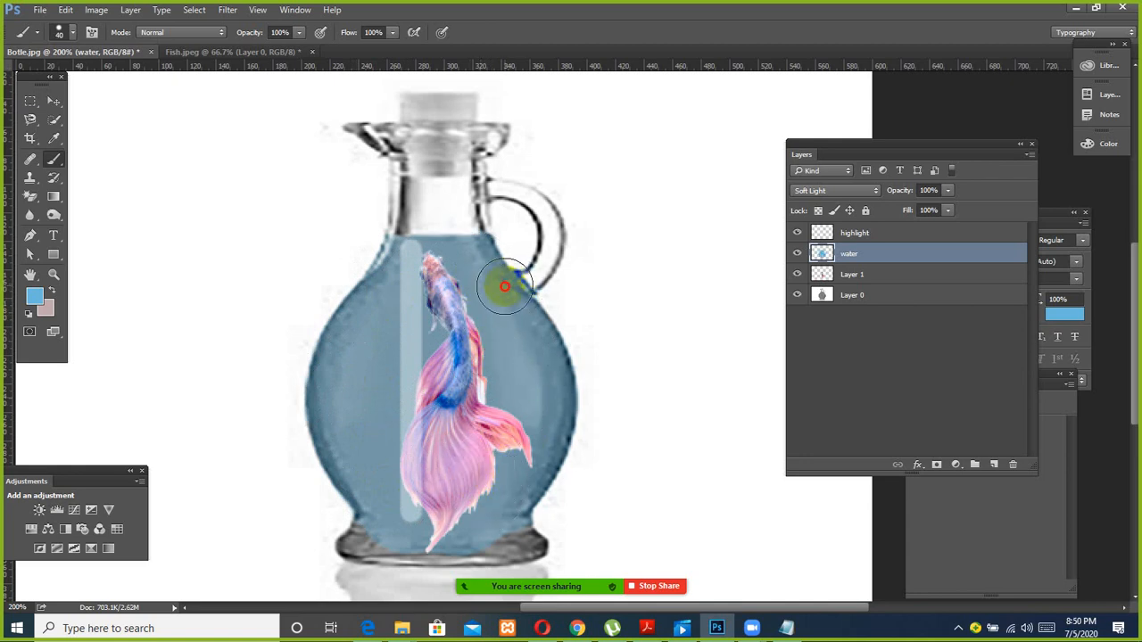
mouse_move(527, 335)
left_mouse_down()
mouse_move(555, 419)
mouse_move(524, 492)
mouse_move(528, 465)
mouse_move(499, 509)
mouse_move(530, 434)
mouse_move(482, 477)
mouse_move(391, 497)
mouse_move(359, 476)
mouse_move(339, 440)
mouse_move(370, 492)
mouse_move(345, 409)
mouse_move(415, 272)
mouse_move(373, 297)
mouse_move(390, 278)
mouse_move(315, 396)
mouse_move(322, 388)
mouse_move(336, 460)
mouse_move(370, 521)
mouse_move(524, 515)
mouse_move(536, 407)
mouse_move(556, 427)
mouse_move(547, 454)
mouse_move(553, 346)
mouse_move(488, 262)
mouse_move(417, 268)
mouse_move(429, 265)
mouse_move(438, 345)
mouse_move(432, 291)
mouse_move(404, 271)
mouse_move(470, 288)
mouse_move(443, 398)
mouse_move(440, 332)
mouse_move(428, 360)
mouse_move(436, 426)
mouse_move(447, 400)
mouse_move(417, 298)
mouse_move(419, 335)
mouse_move(421, 279)
mouse_move(400, 258)
mouse_move(386, 284)
mouse_move(397, 272)
mouse_move(424, 529)
mouse_move(440, 477)
mouse_move(445, 284)
mouse_move(465, 453)
mouse_move(487, 407)
mouse_move(481, 428)
mouse_move(479, 388)
mouse_move(453, 352)
mouse_move(450, 299)
mouse_move(487, 375)
mouse_move(480, 480)
mouse_move(515, 373)
mouse_move(497, 282)
mouse_move(516, 451)
mouse_move(476, 469)
mouse_move(437, 339)
mouse_move(387, 342)
mouse_move(372, 298)
mouse_move(372, 461)
mouse_move(438, 426)
mouse_move(457, 490)
mouse_move(420, 396)
mouse_move(416, 294)
mouse_move(471, 368)
mouse_move(452, 483)
mouse_move(406, 491)
mouse_move(517, 514)
mouse_move(535, 473)
left_mouse_up()
key("bracketright")
key("bracketright")
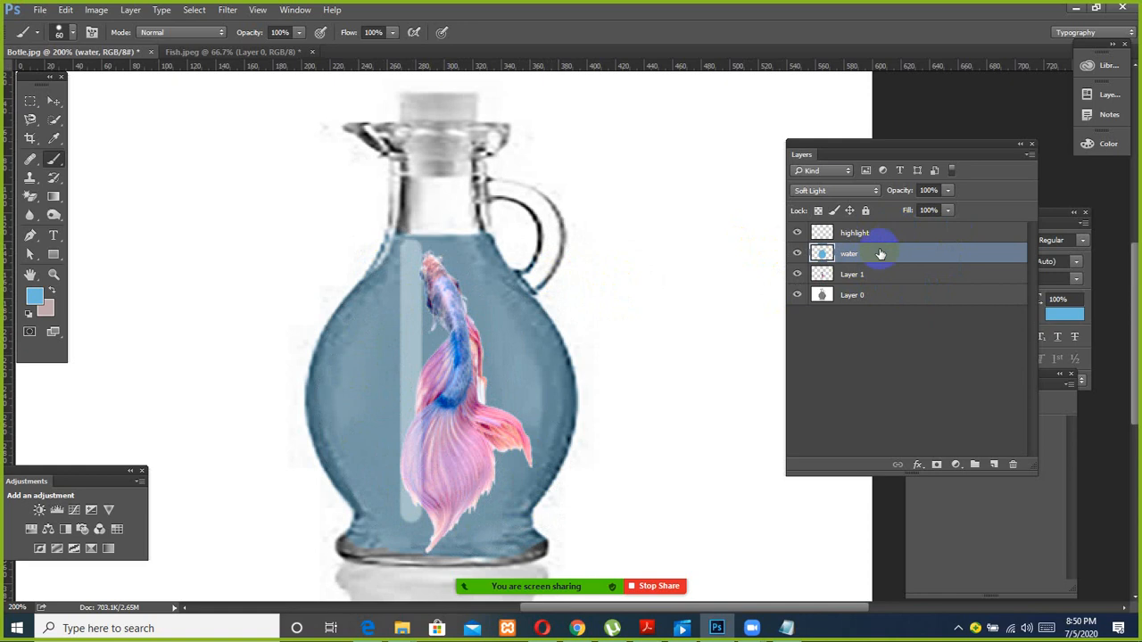
Step: Try the Multiply and Screen blending modes on the water layer and return it to Soft Light
left_click(859, 190)
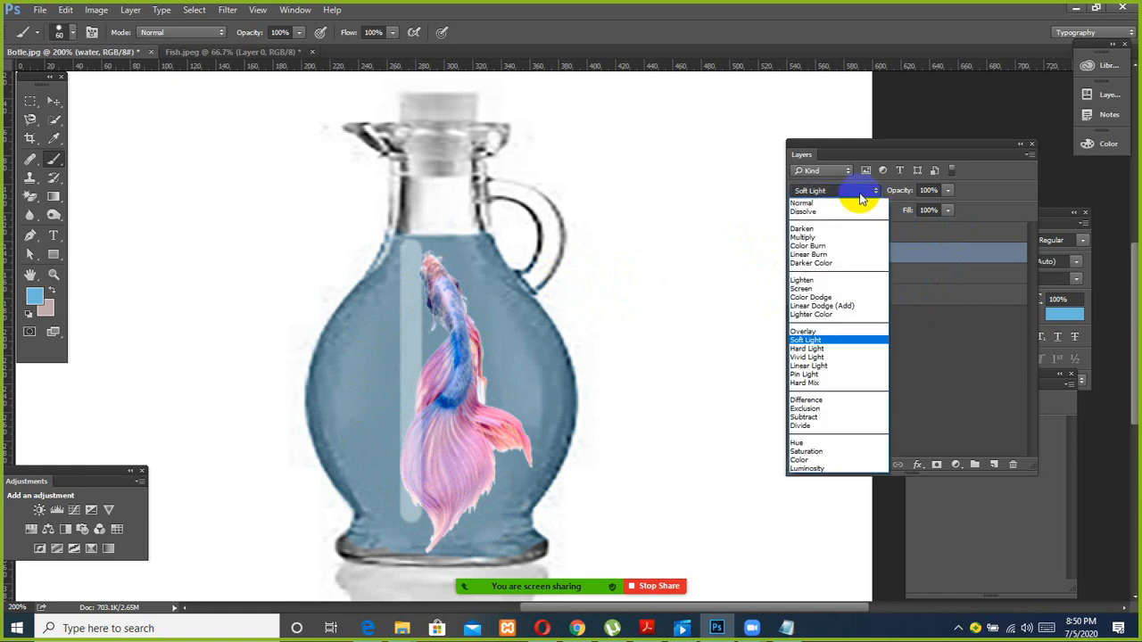
left_click(807, 238)
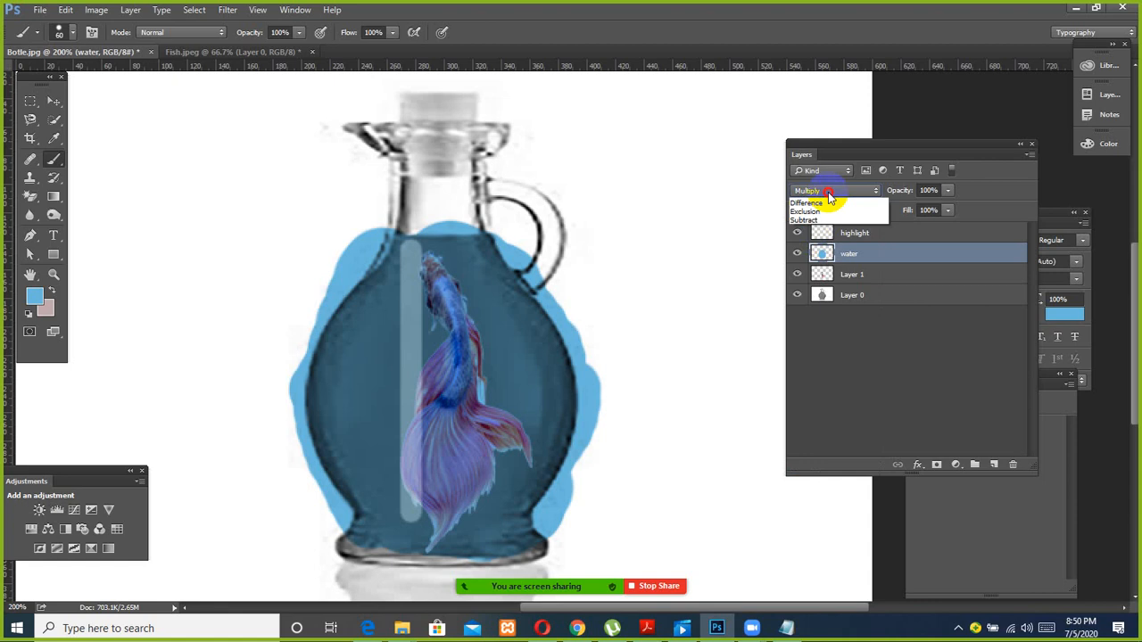
left_click(822, 191)
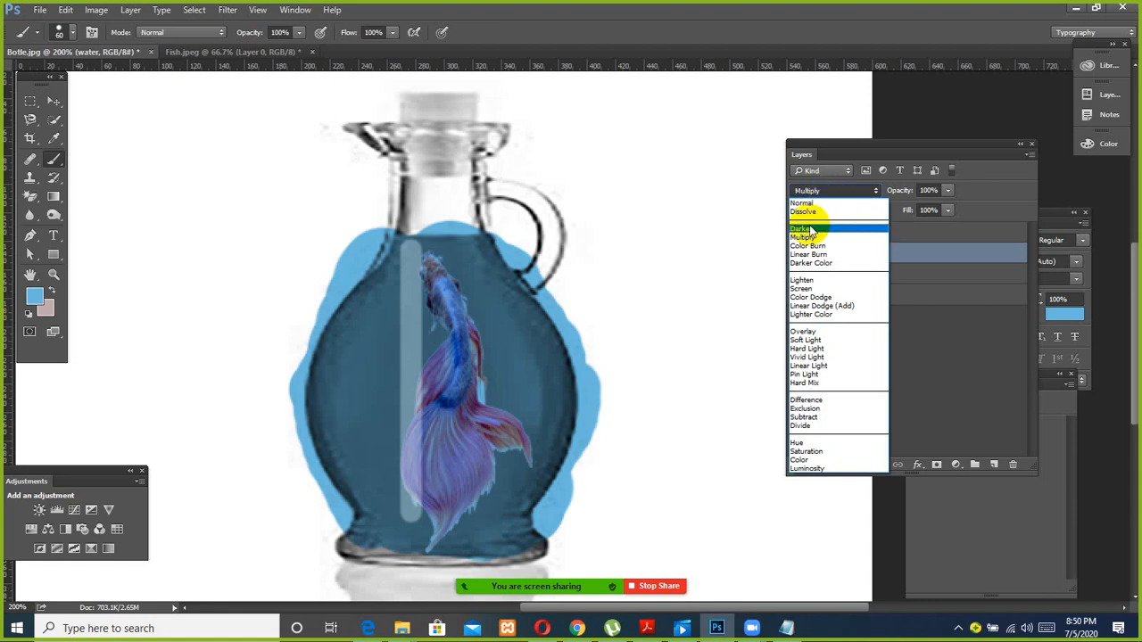
left_click(810, 289)
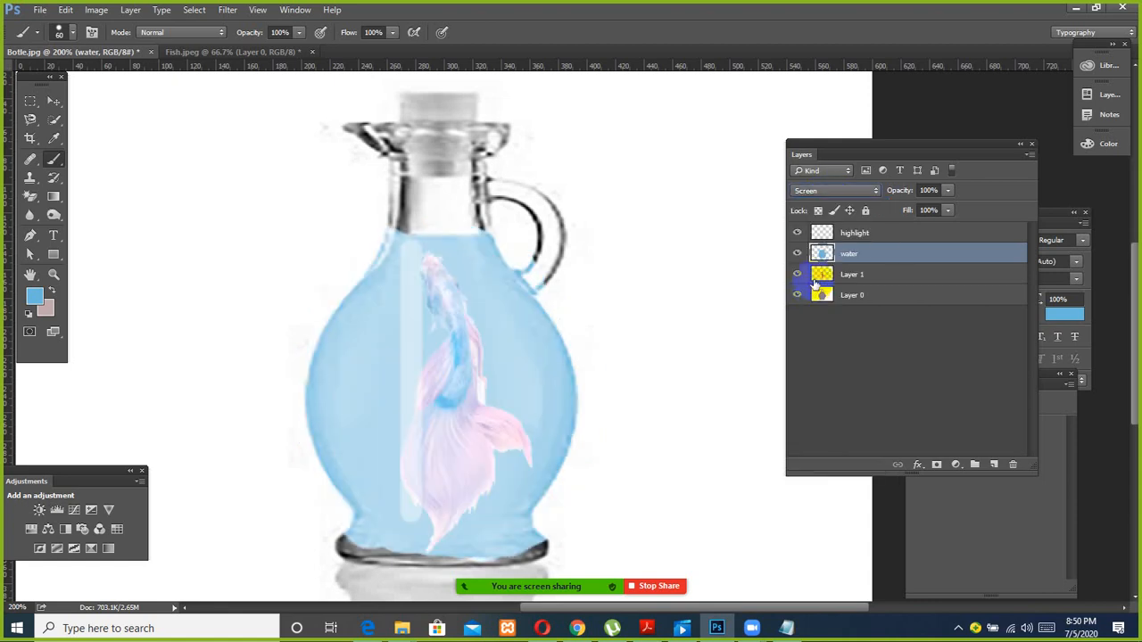
left_click(836, 189)
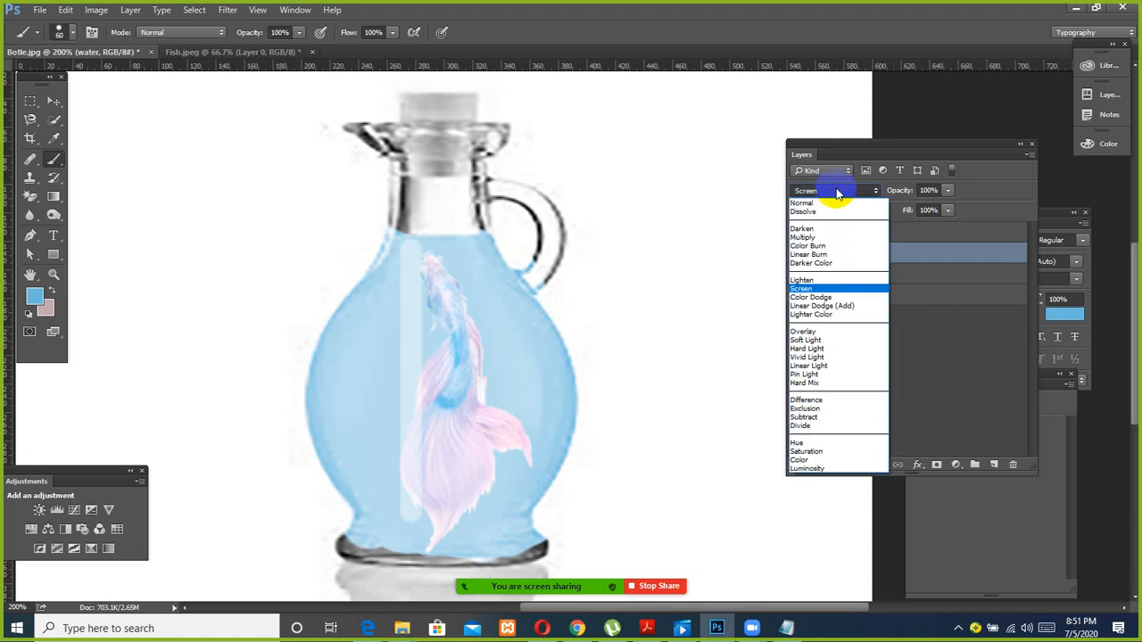
left_click(822, 345)
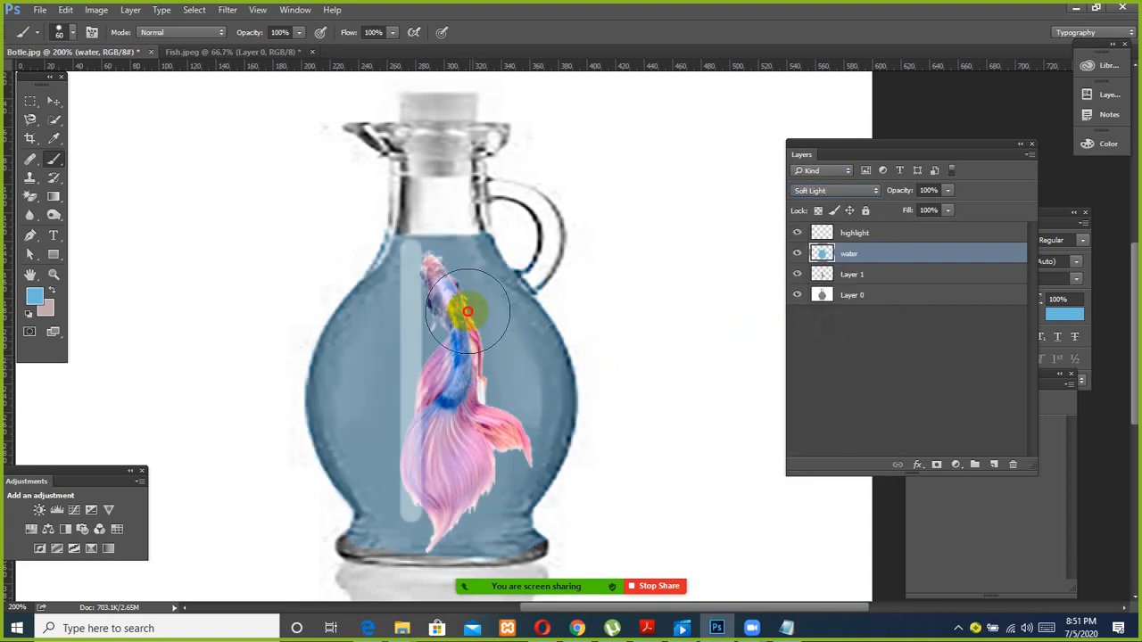
Step: Brush more blue over the fish and the bottle's interior on the water layer, reducing the brush size to 30
left_click(499, 371)
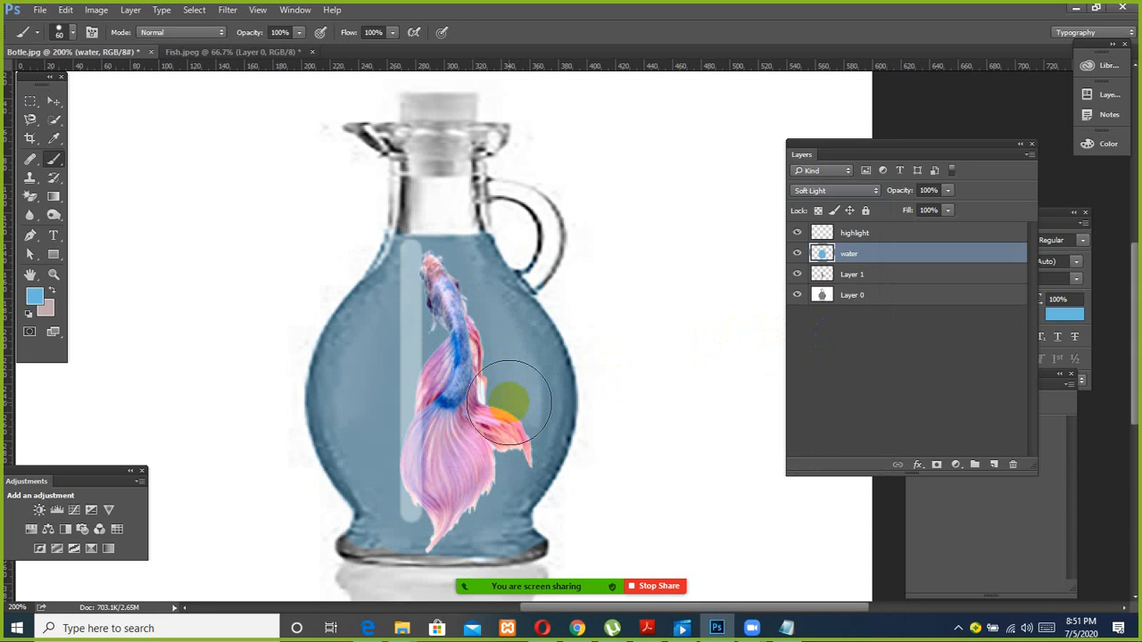
left_click(492, 452)
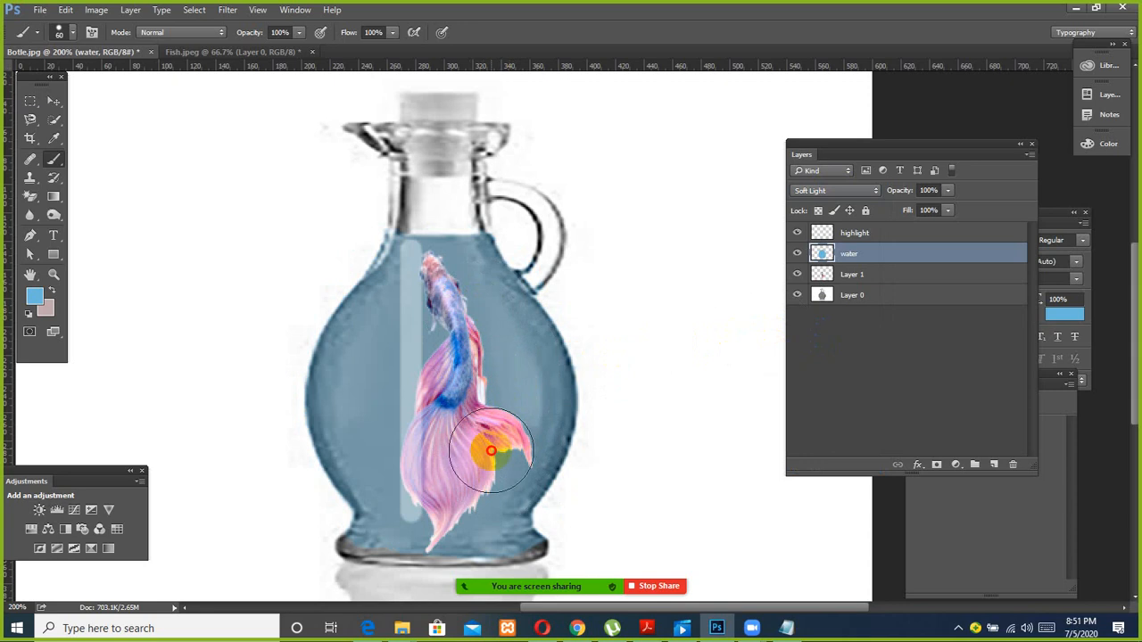
mouse_move(503, 501)
left_mouse_down()
mouse_move(449, 474)
mouse_move(422, 480)
mouse_move(354, 387)
mouse_move(378, 301)
left_mouse_up()
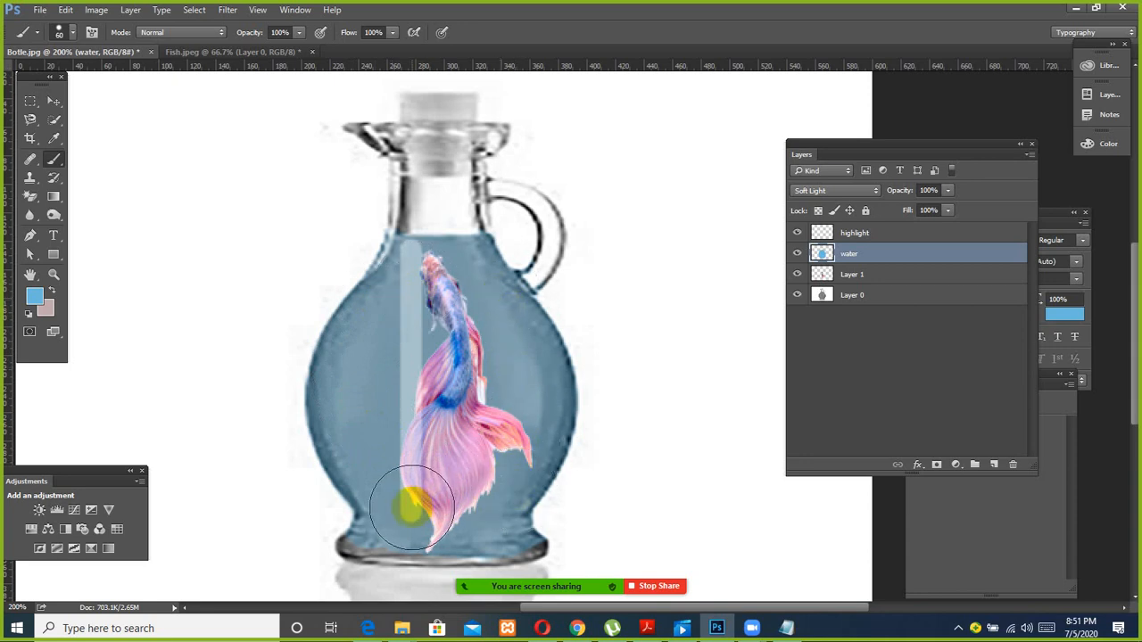
mouse_move(383, 480)
left_mouse_down()
mouse_move(335, 417)
mouse_move(338, 371)
mouse_move(394, 281)
mouse_move(496, 276)
mouse_move(542, 425)
mouse_move(517, 475)
left_mouse_up()
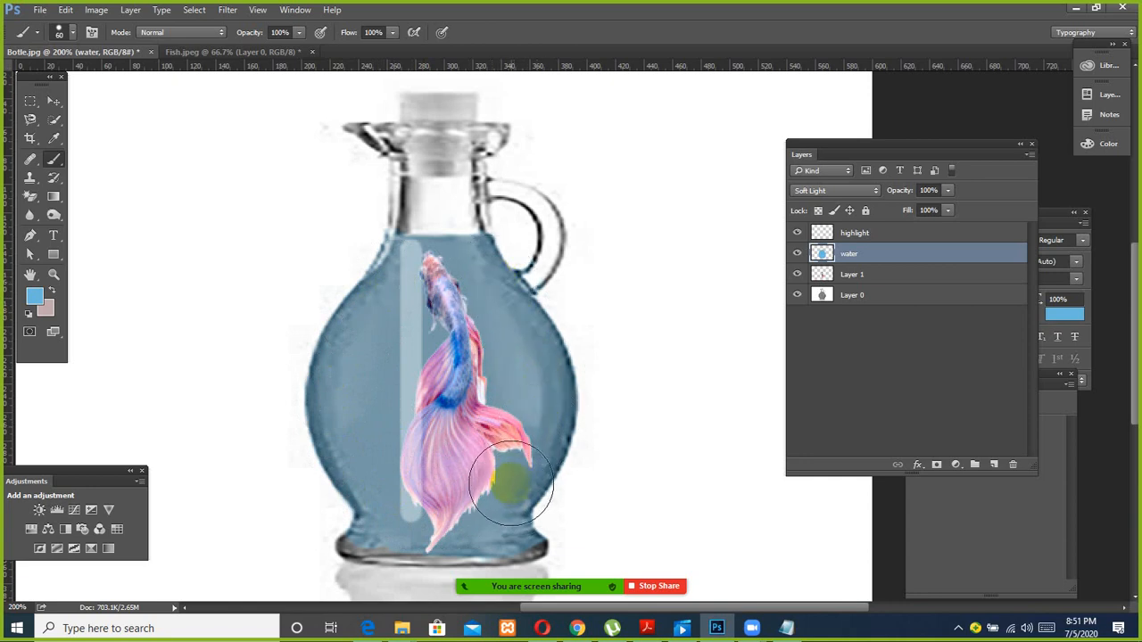
key("bracketleft")
key("bracketleft")
key("bracketleft")
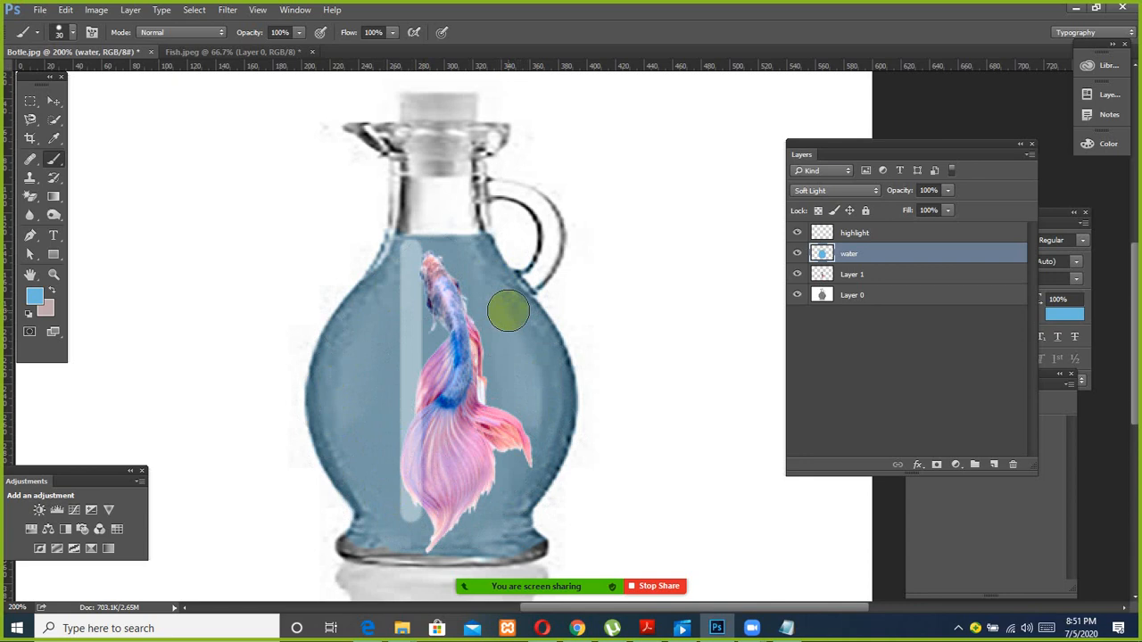
mouse_move(490, 259)
left_mouse_down()
mouse_move(533, 337)
mouse_move(540, 407)
left_mouse_up()
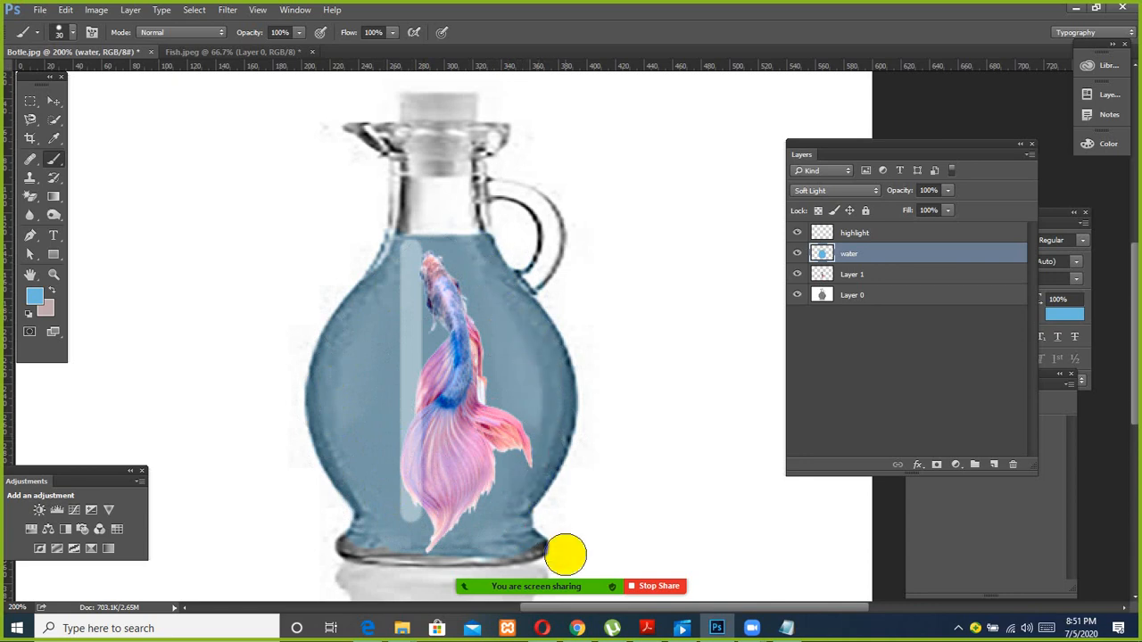
Step: Switch to the Ps & Ai Outline PDF in Microsoft Edge and view the Discussion 07 topics on page 4
mouse_move(552, 584)
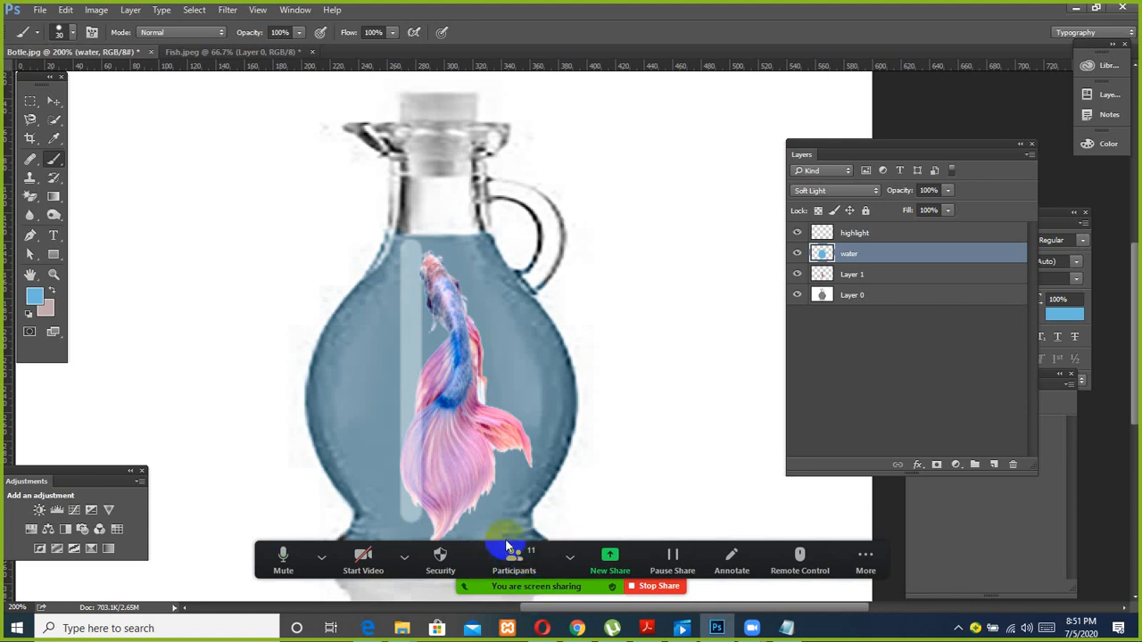
left_click(404, 559)
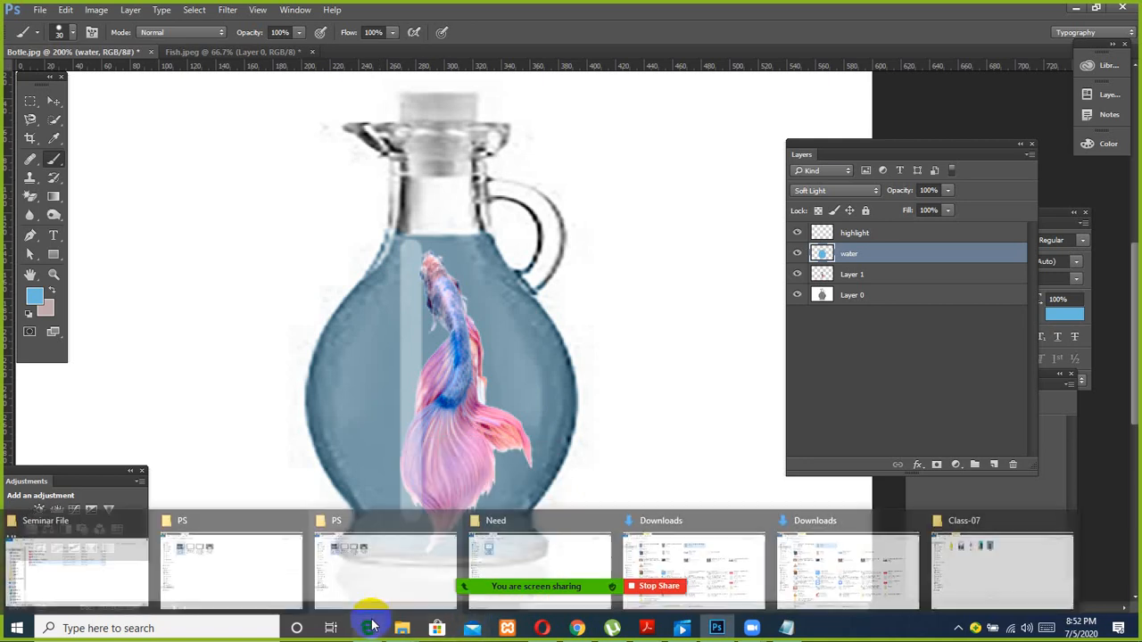
left_click(381, 583)
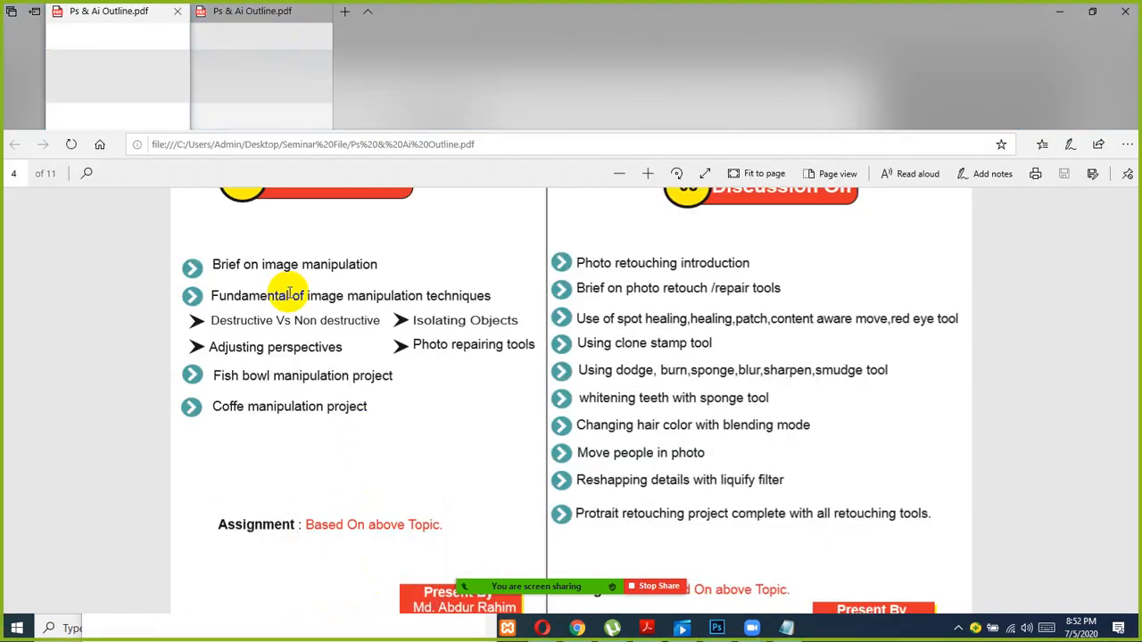
scroll(312, 285, "up", 1)
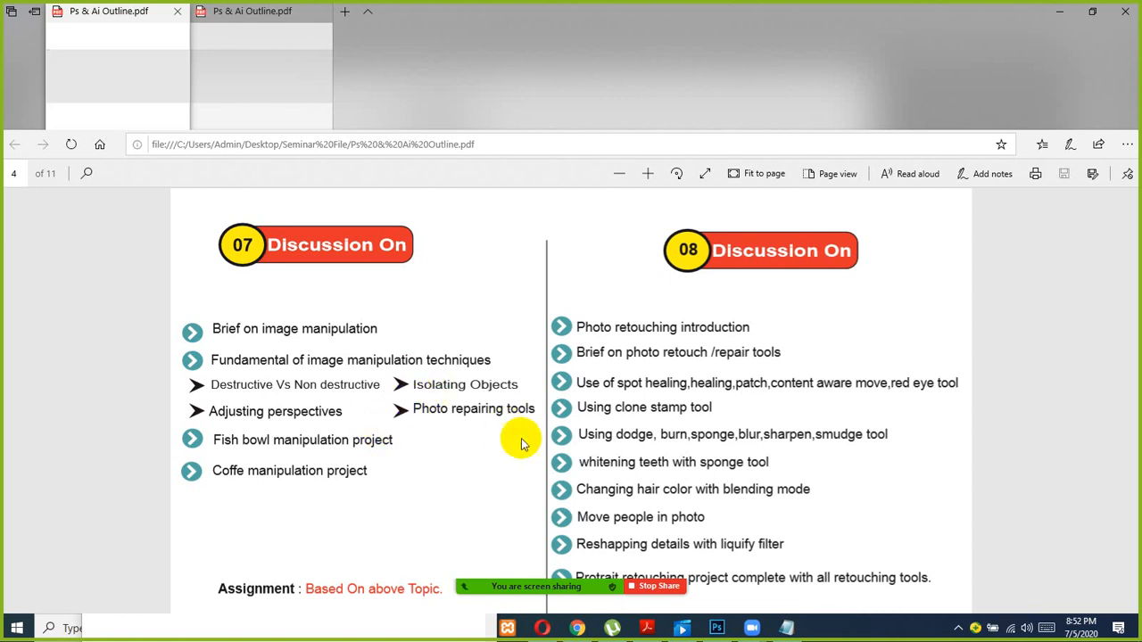
mouse_move(550, 579)
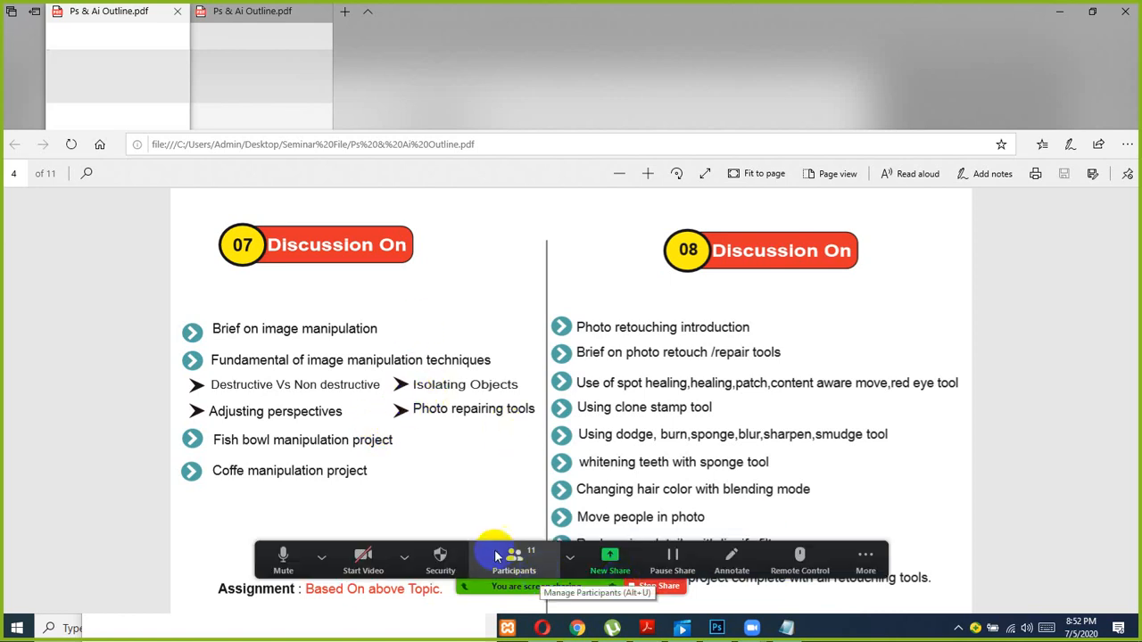
left_click(405, 557)
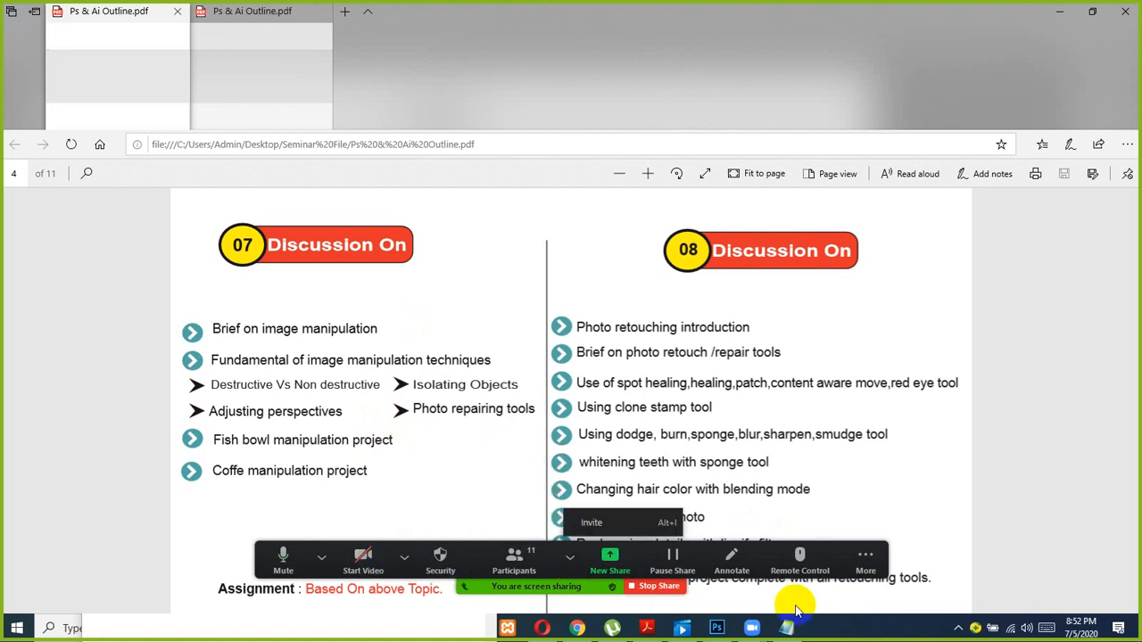
left_click(961, 632)
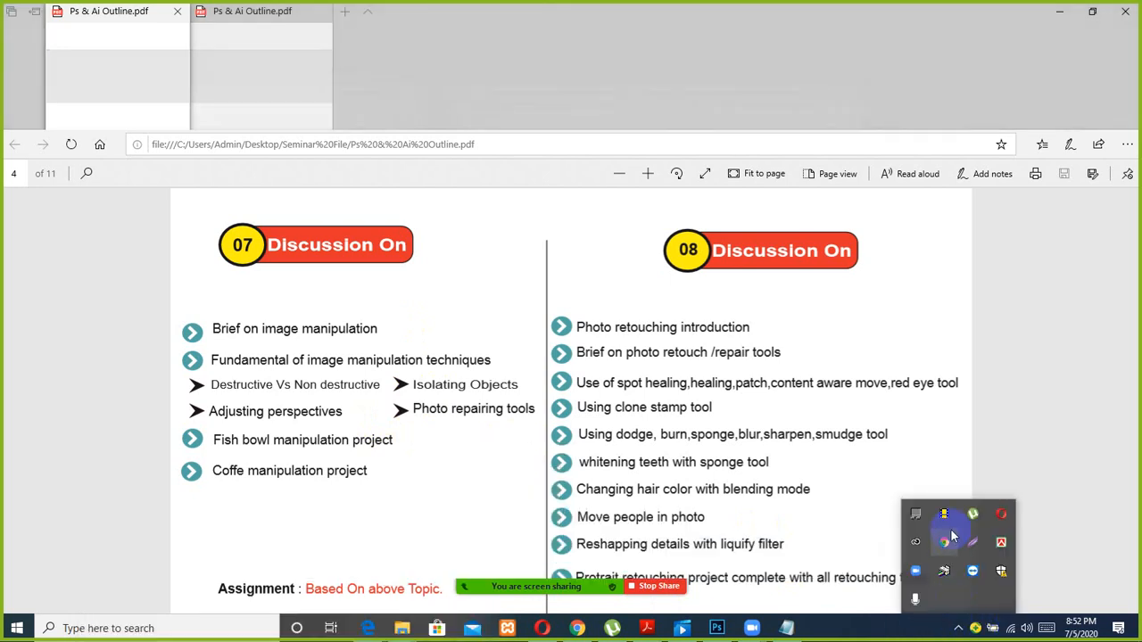